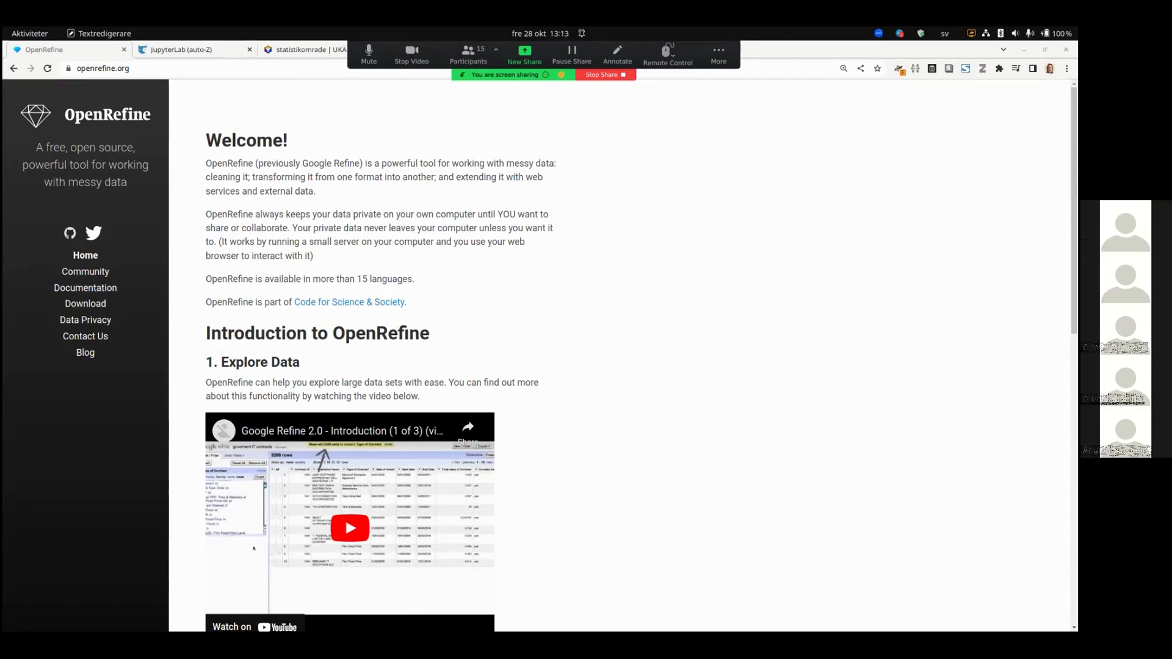
# - Open the Download page of the OpenRefine website
pyautogui.click(655, 318)
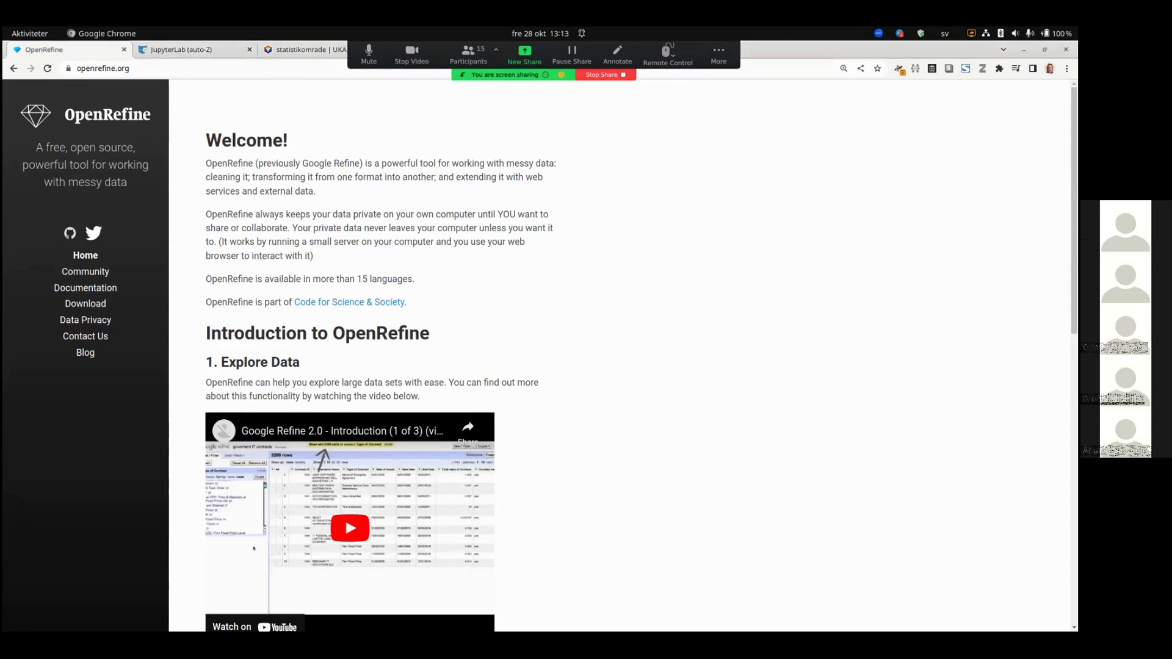
pyautogui.hotkey('alt', 'Tab')
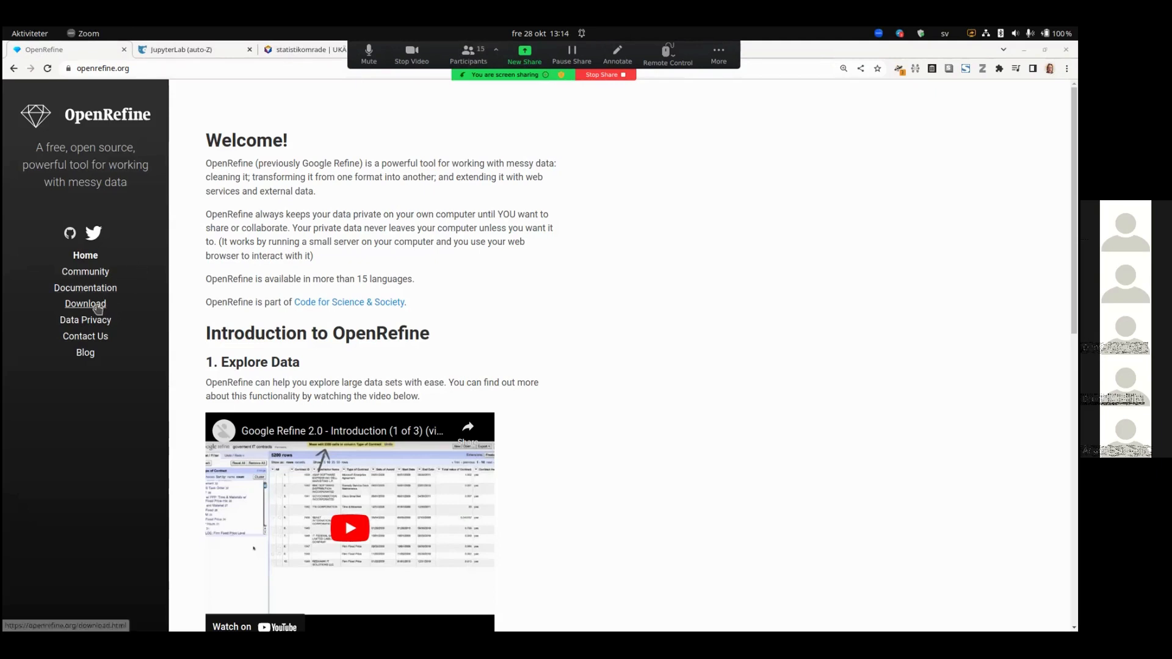
pyautogui.click(96, 307)
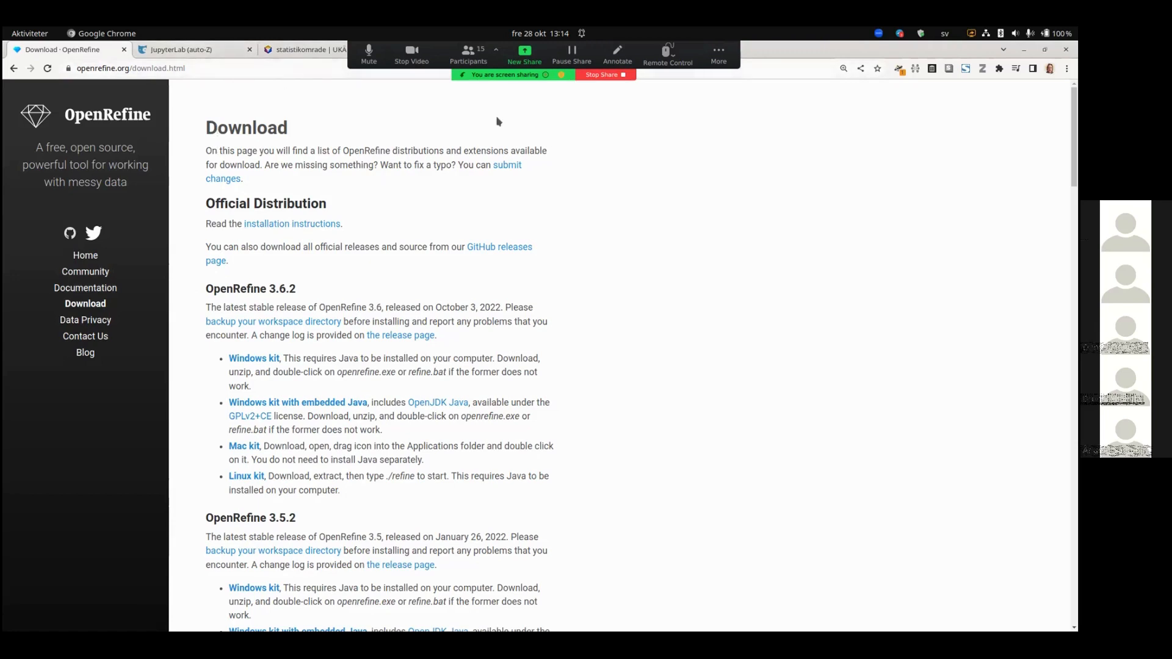
# - Open the Zoom meeting chat and bring up the text editor
pyautogui.click(713, 56)
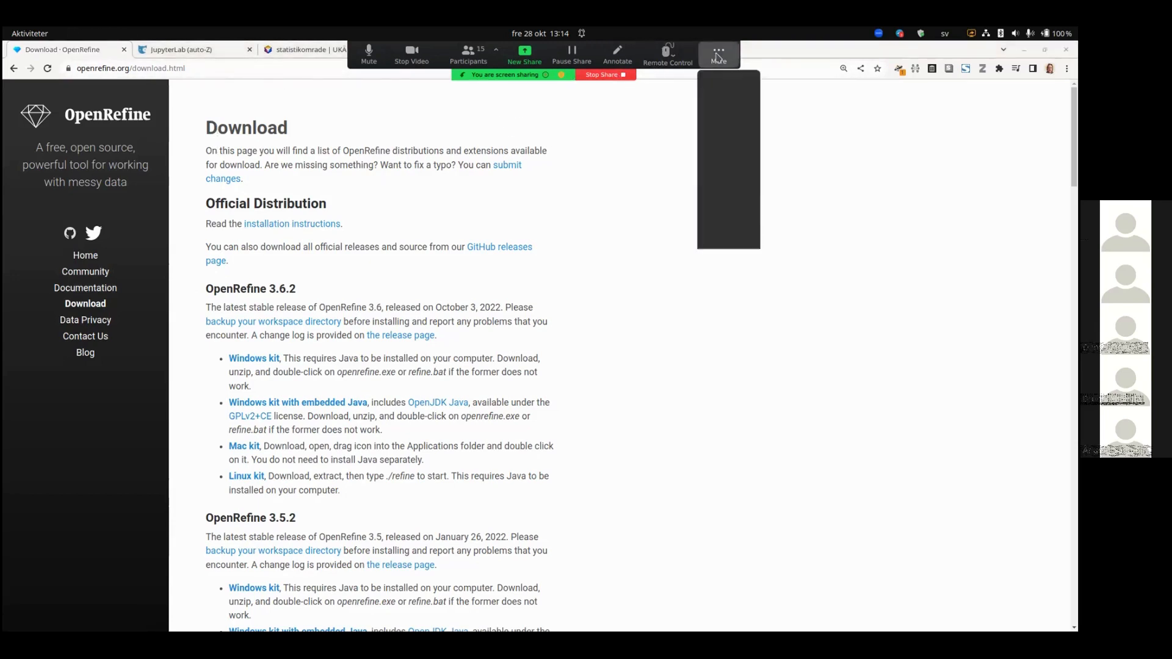
pyautogui.click(700, 80)
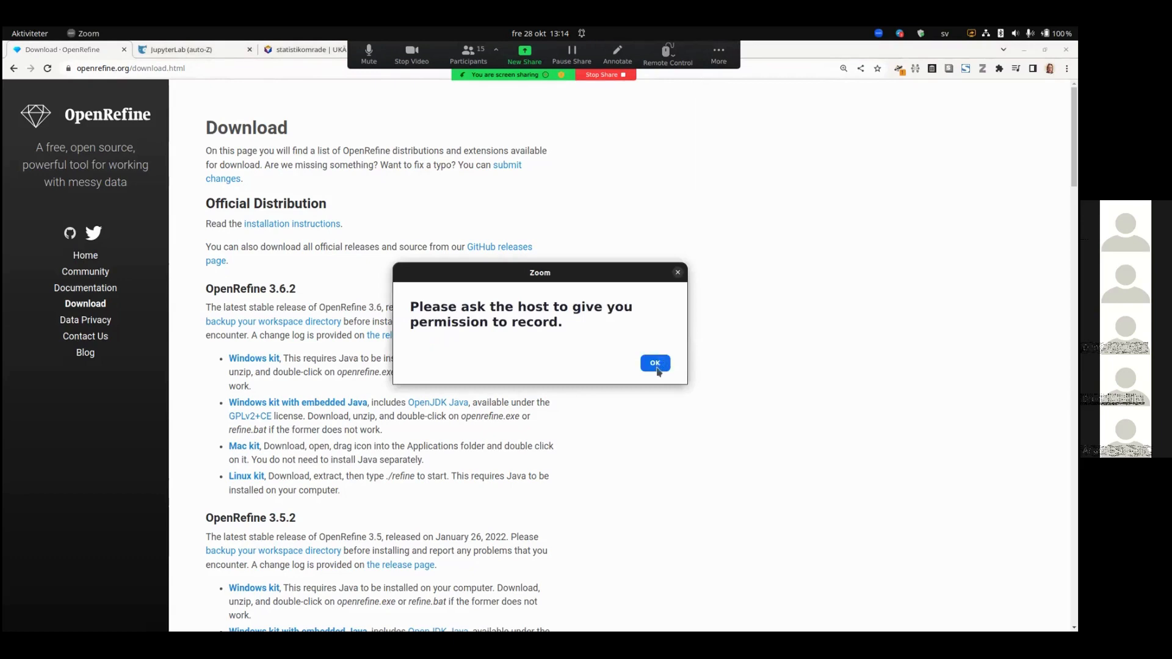
pyautogui.click(657, 366)
pyautogui.click(717, 56)
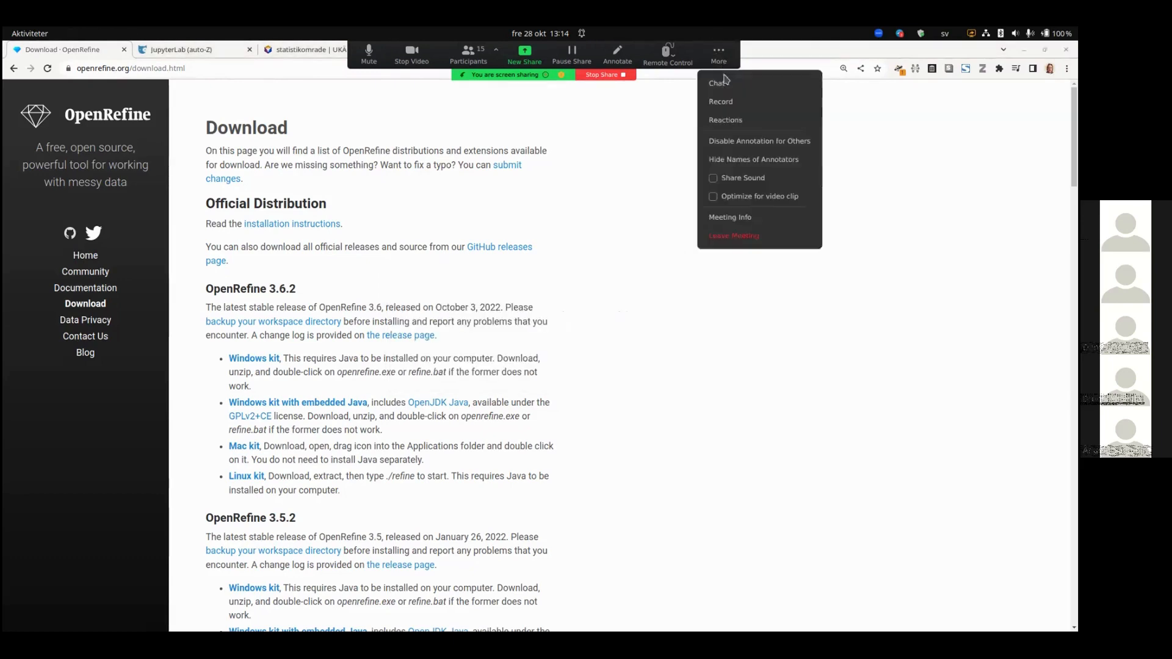
pyautogui.click(723, 81)
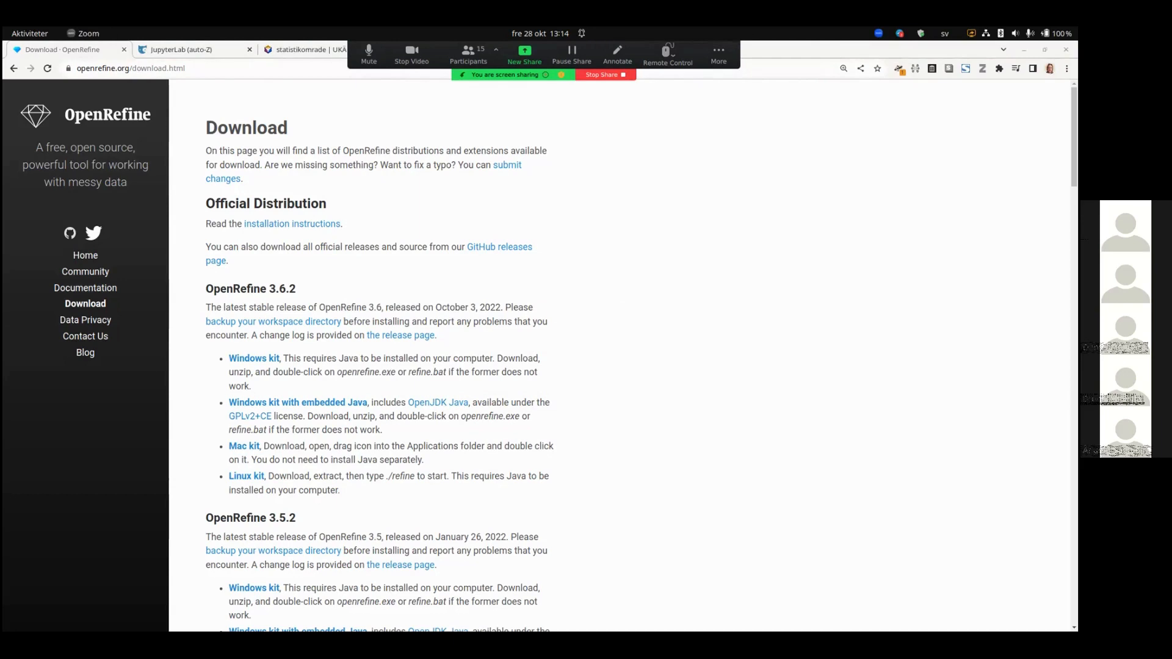
pyautogui.moveTo(2, 318)
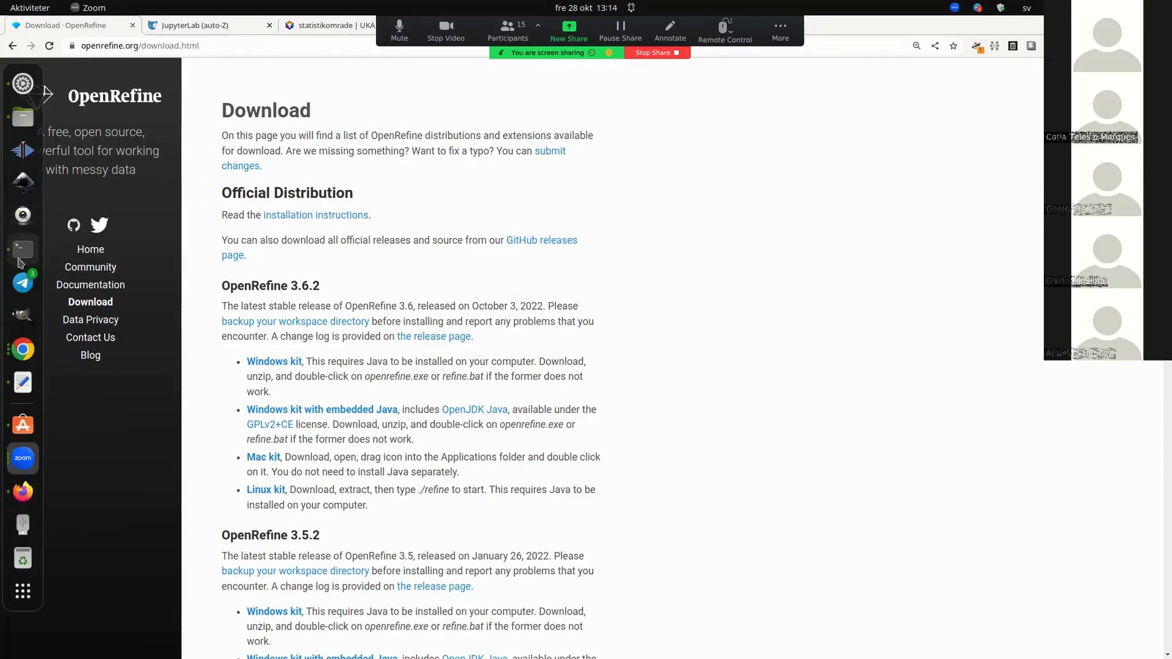
pyautogui.click(24, 383)
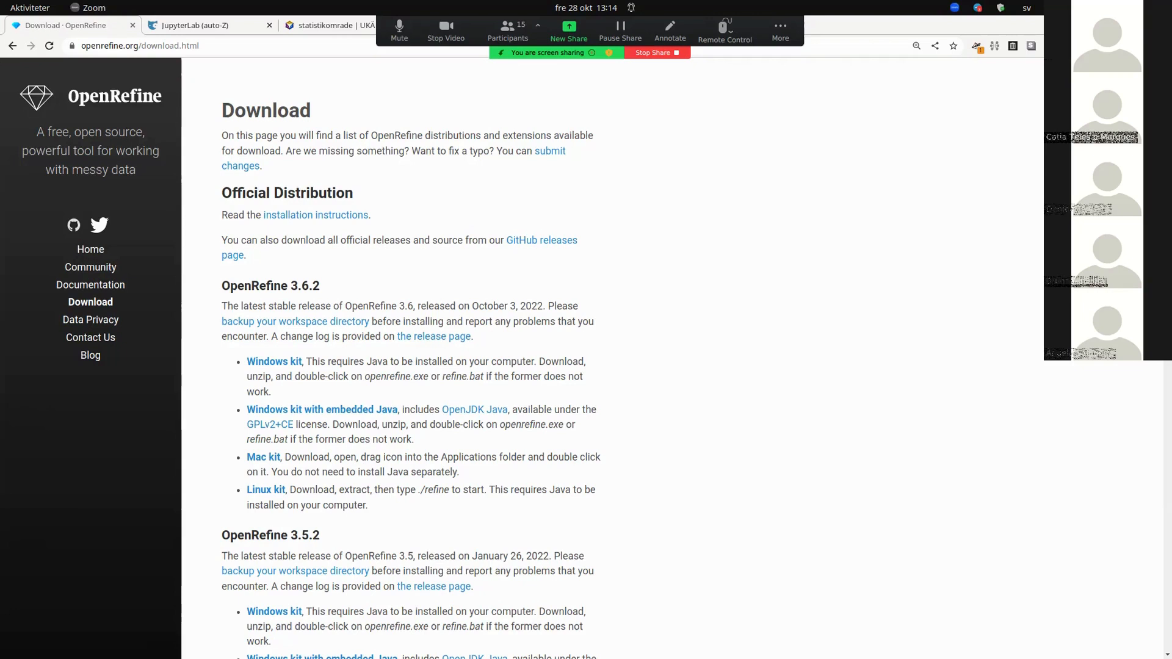
# - Switch to JupyterLab and launch OpenRefine from its launcher
pyautogui.click(210, 26)
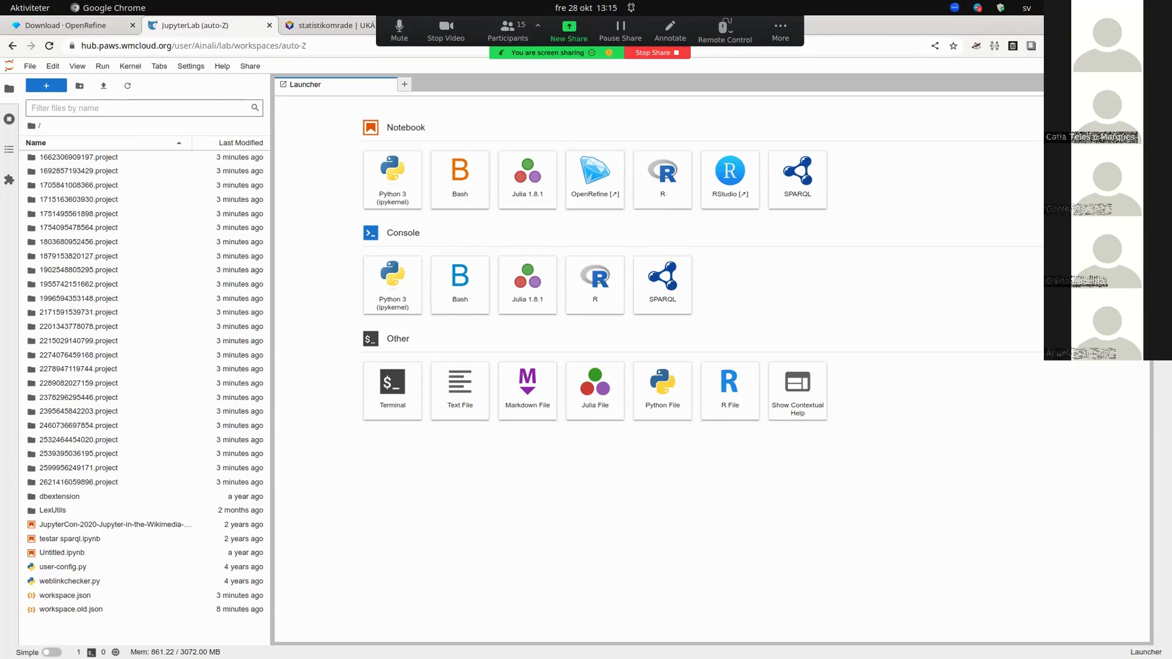
pyautogui.click(725, 31)
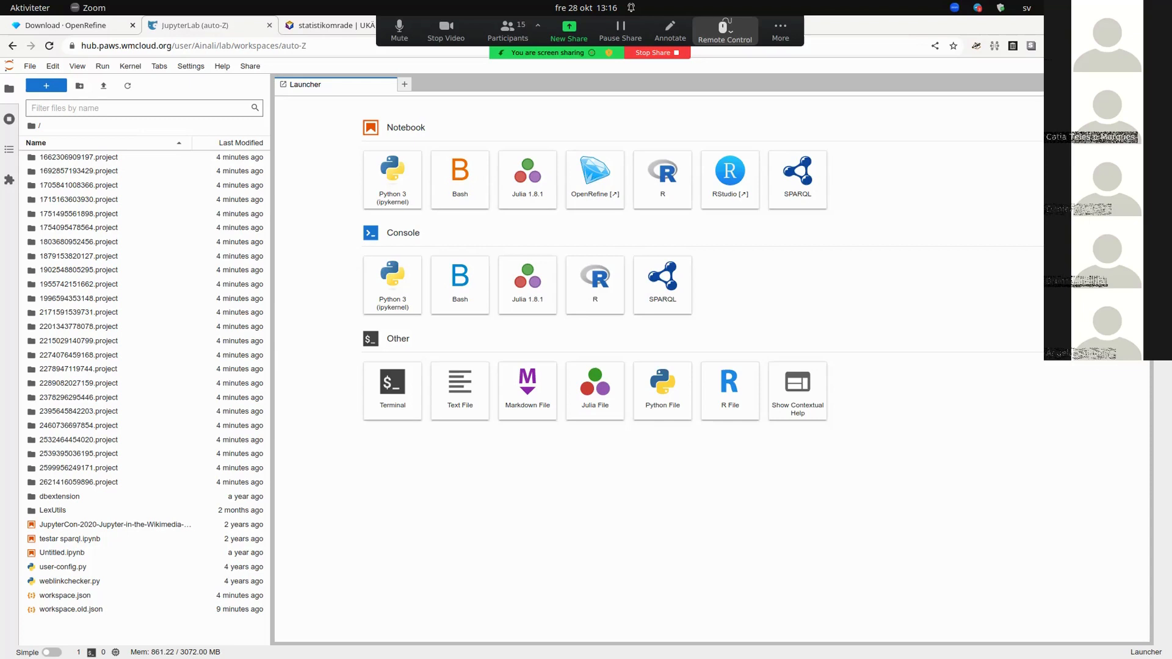
pyautogui.click(597, 181)
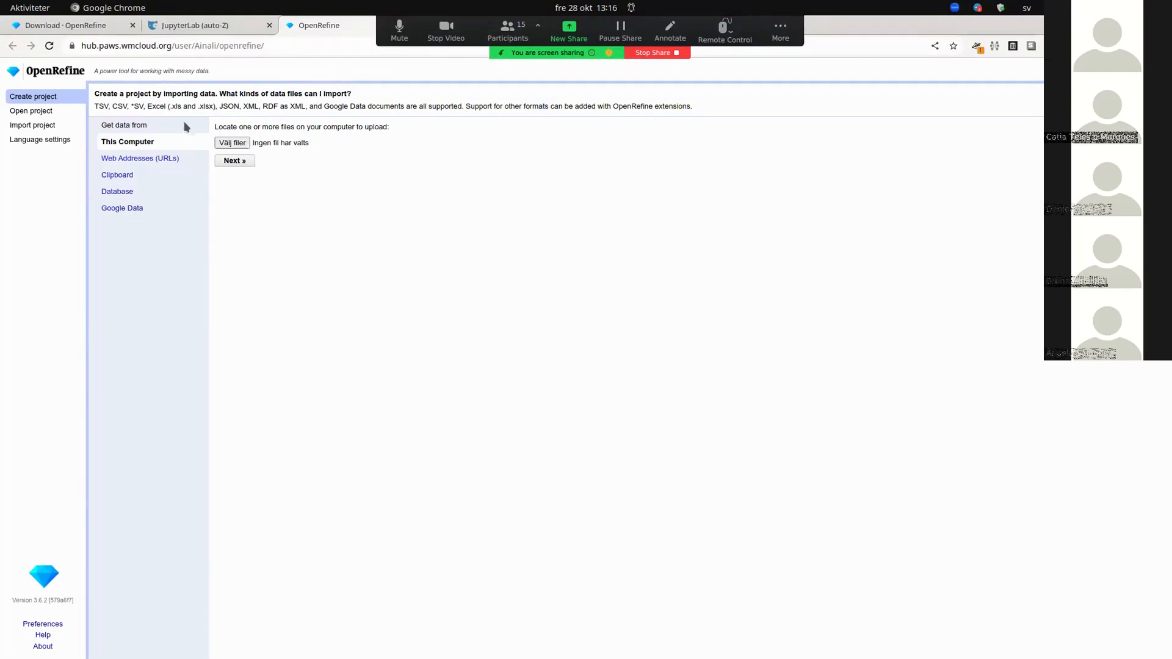
# - Review the supported import formats and the Web Addresses, Clipboard and Database sources, then return to This Computer as the data source
pyautogui.moveTo(97, 107); pyautogui.dragTo(360, 106)
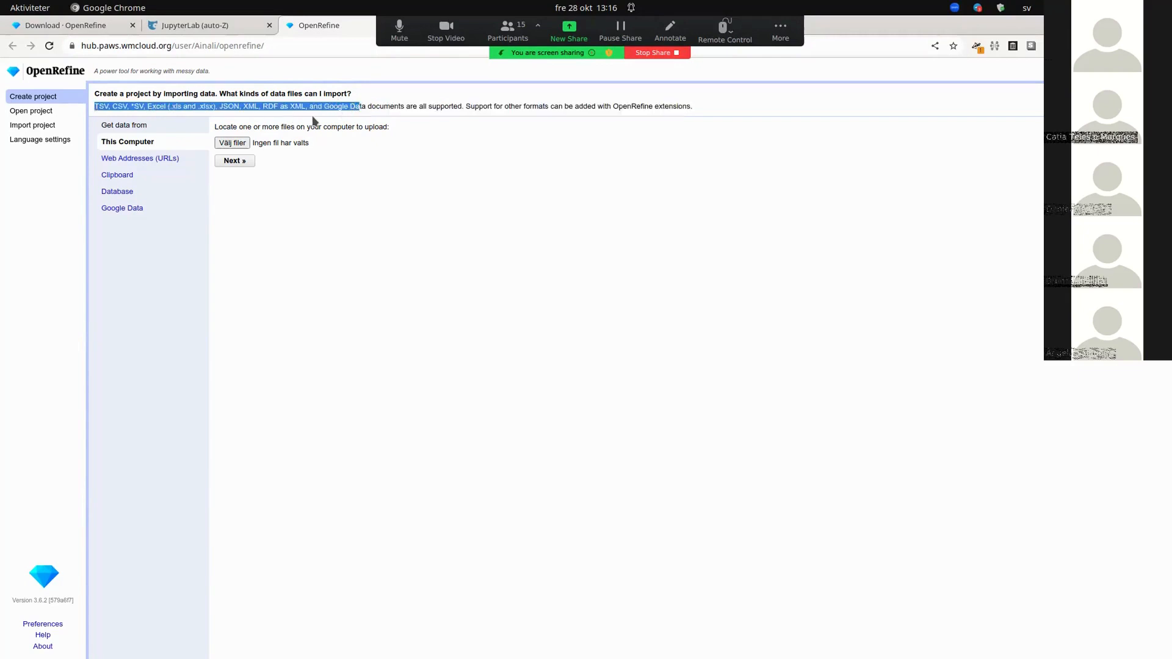
pyautogui.click(510, 349)
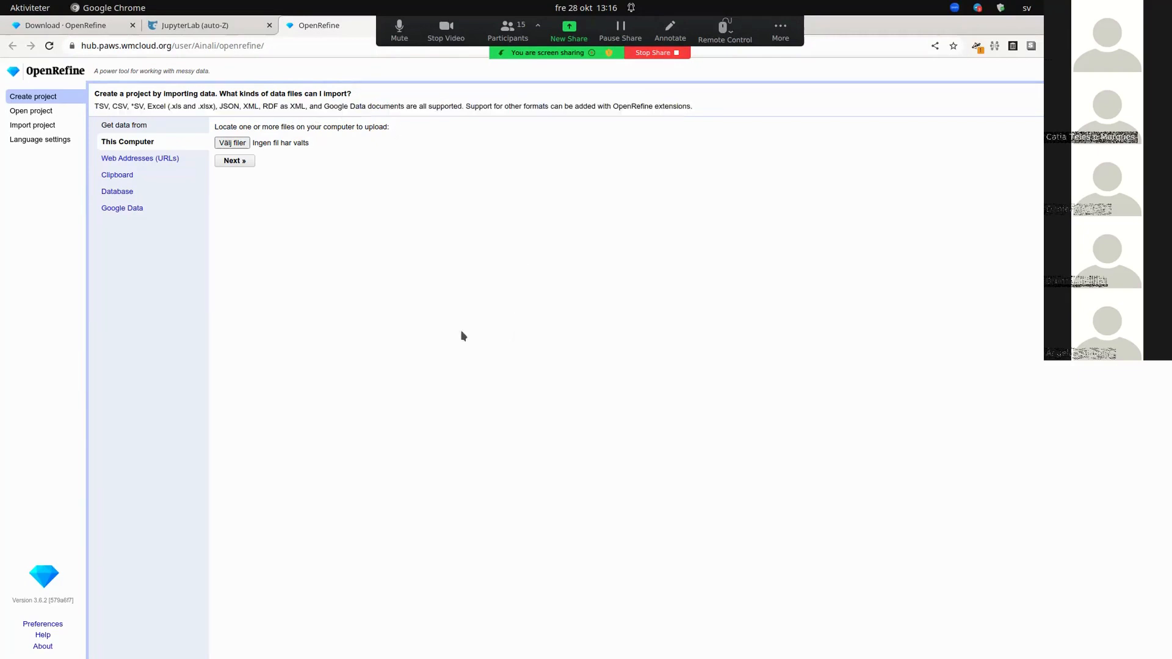
pyautogui.click(148, 159)
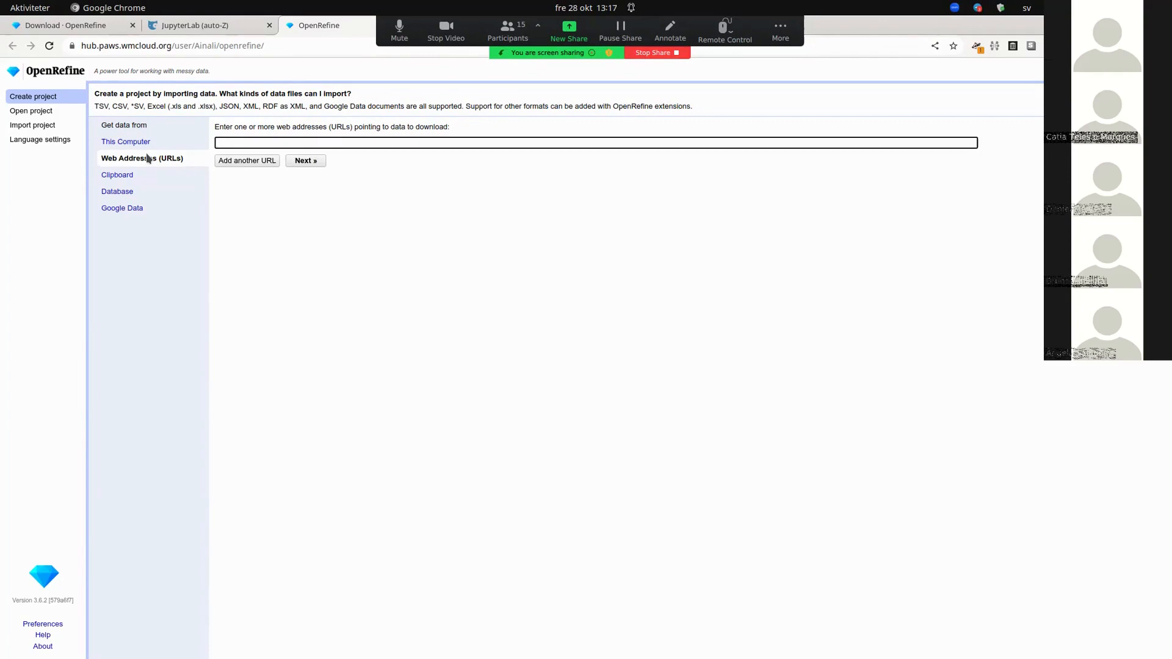
pyautogui.click(132, 177)
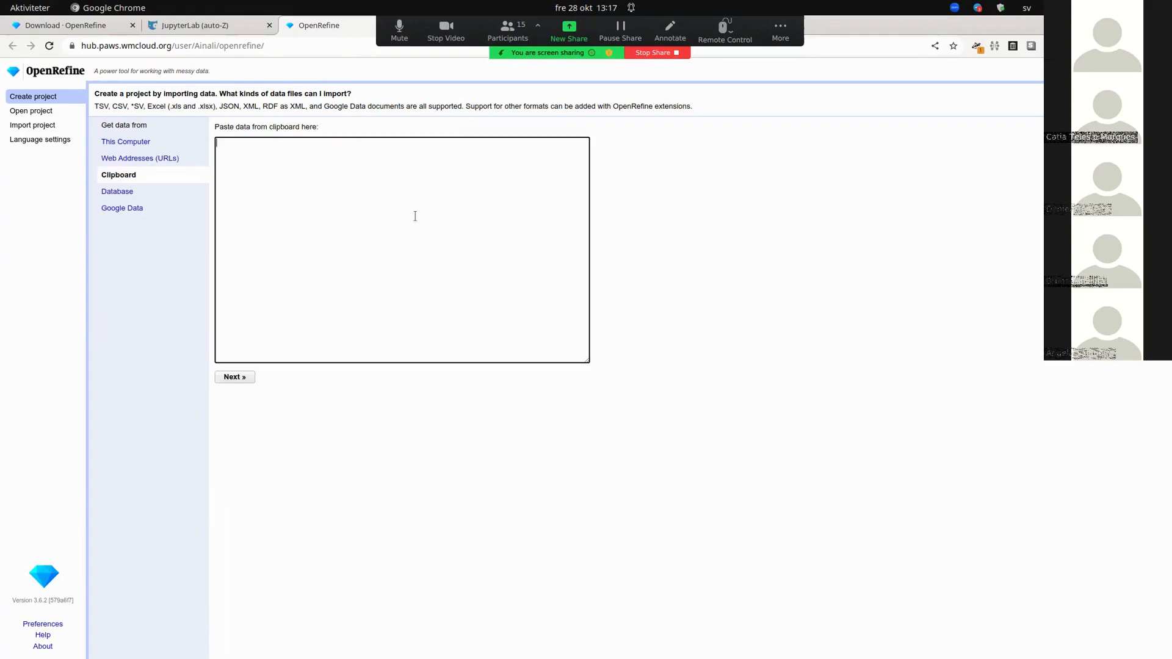
pyautogui.click(144, 194)
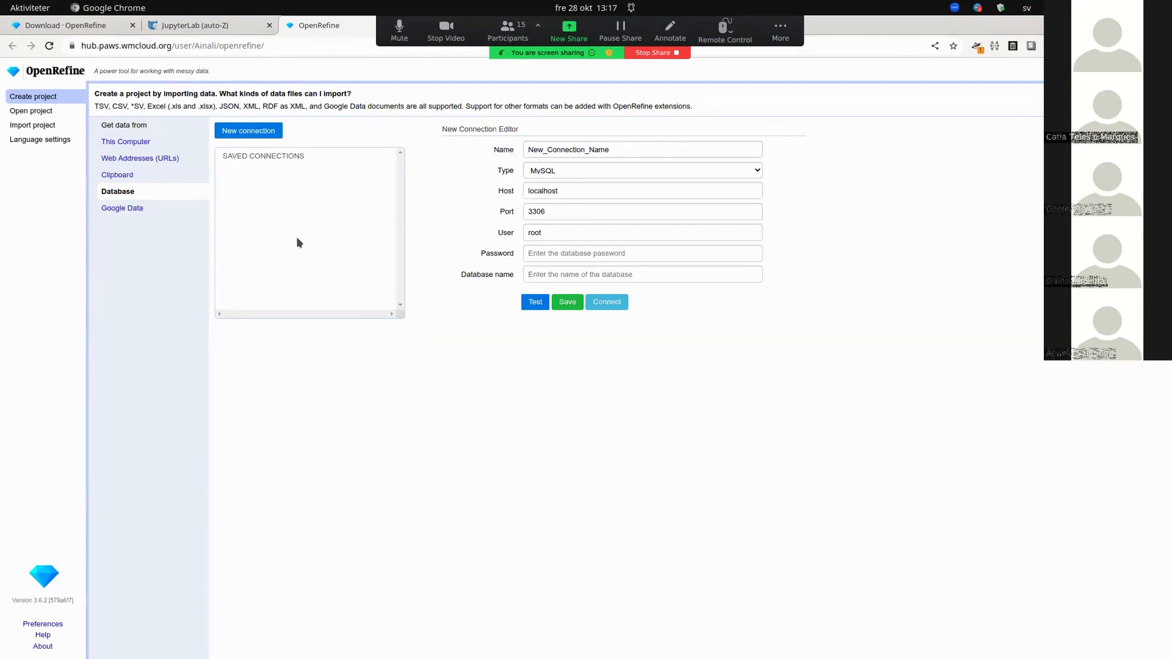
pyautogui.click(128, 142)
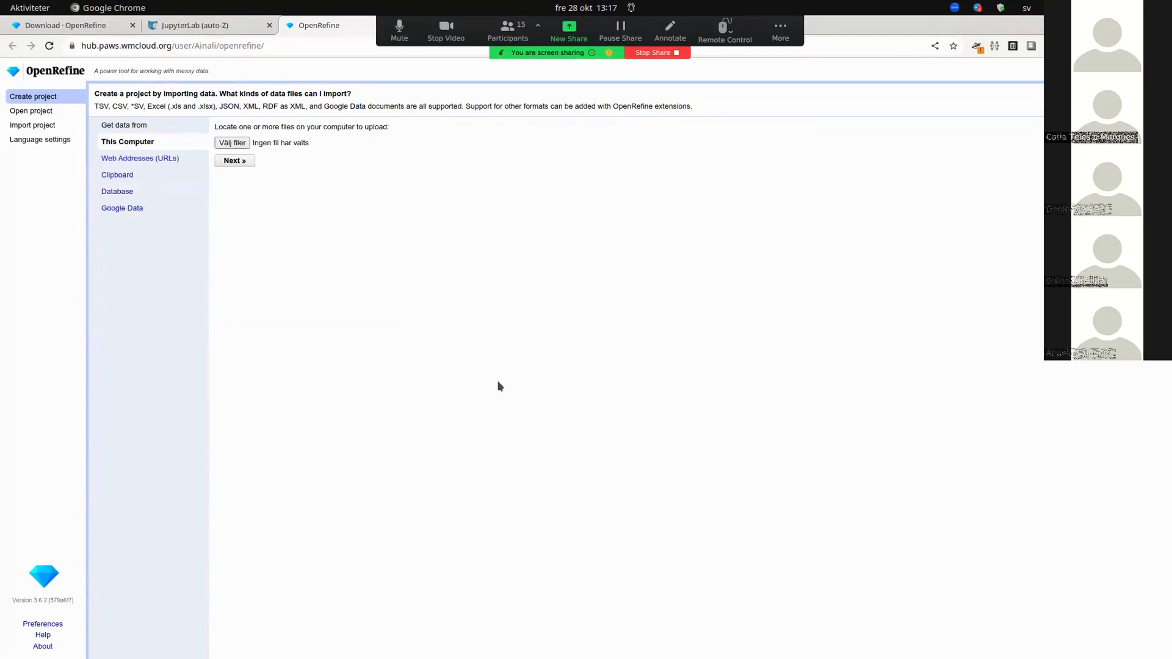
# - Switch to the UKÄ statistics page and examine the HT2020 registered-student chart and the list of figures per institution
pyautogui.hotkey('alt', 'Tab')
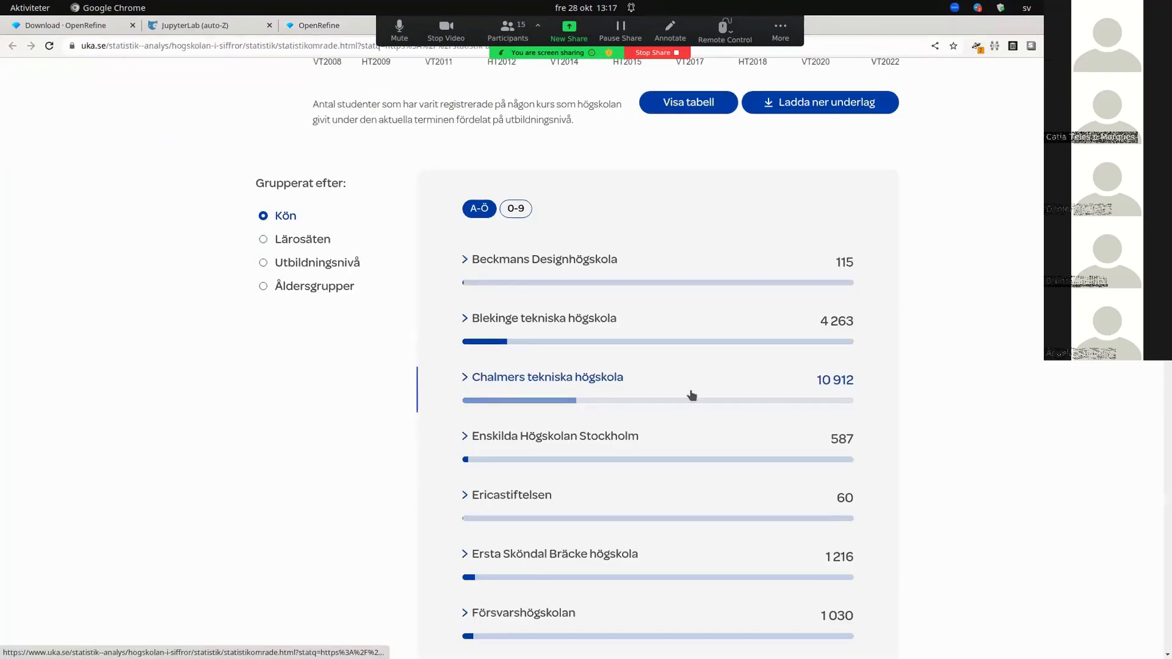
pyautogui.scroll(5, 1058, 419)
pyautogui.scroll(4, 1052, 419)
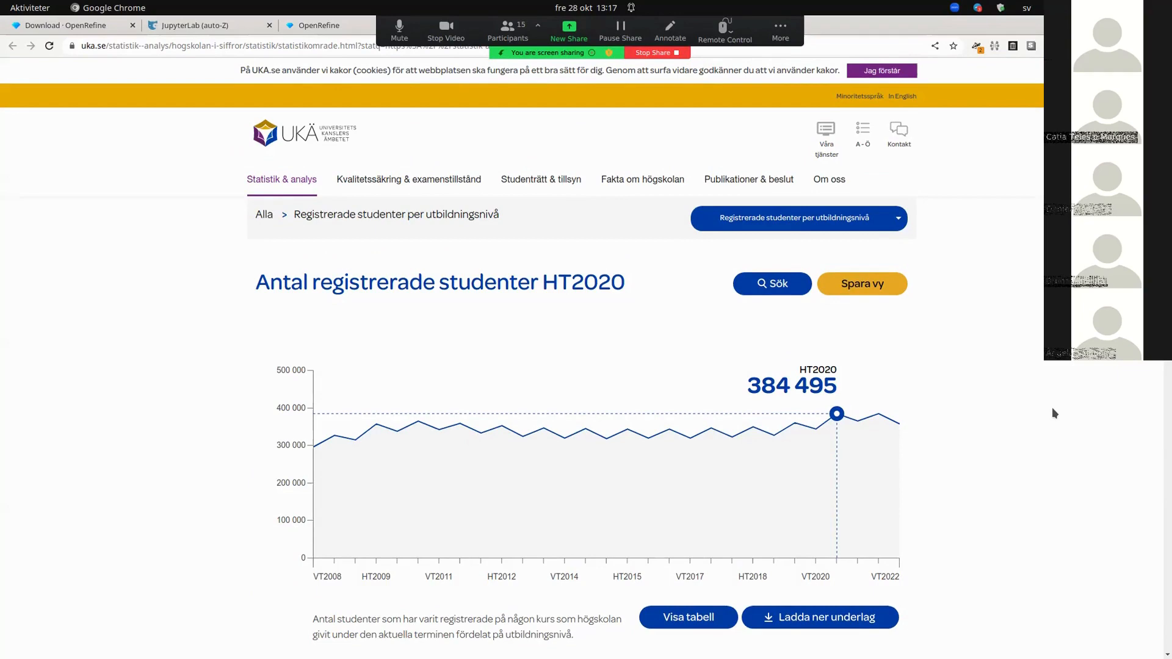
pyautogui.scroll(-5, 1052, 408)
pyautogui.scroll(-4, 1053, 408)
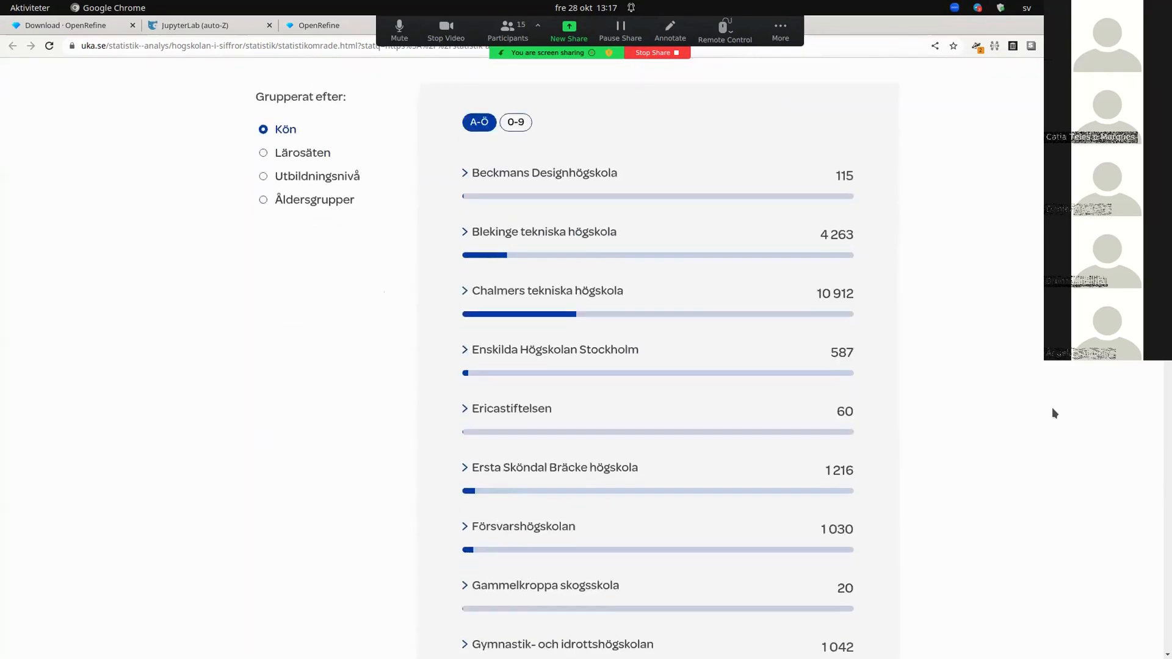
pyautogui.scroll(-1, 1053, 408)
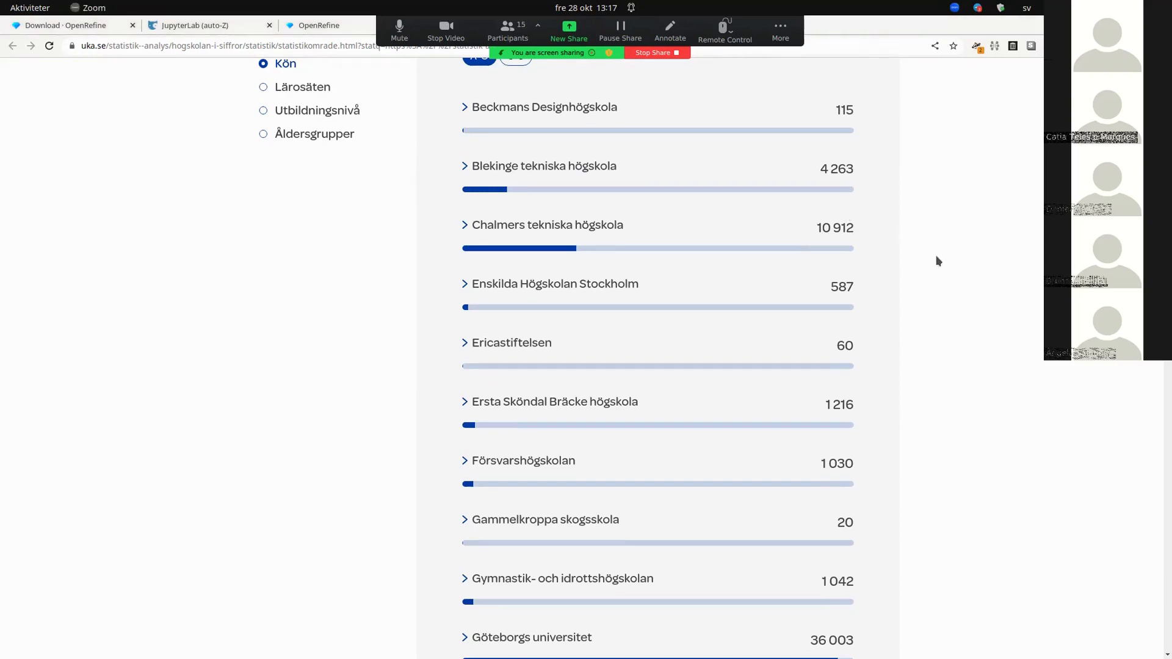
pyautogui.scroll(2, 876, 235)
pyautogui.scroll(3, 879, 247)
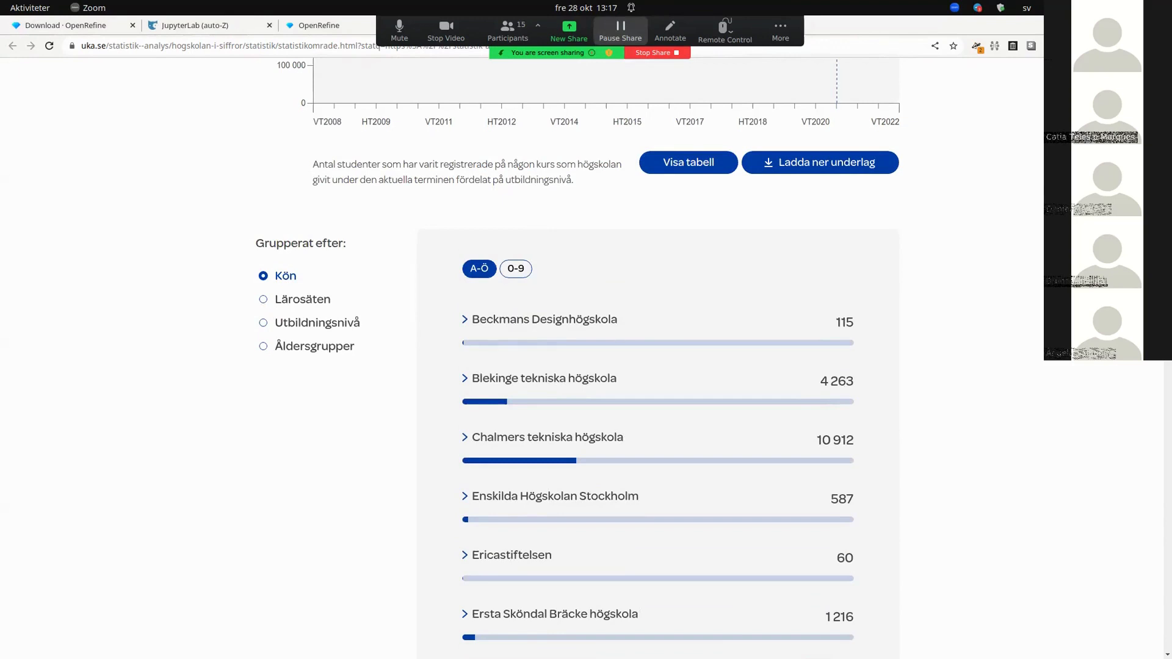
# - Switch to the text editor to view the raw contents of Studenter-universitet.csv, then return to the browser
pyautogui.hotkey('alt', 'Tab')
pyautogui.hotkey('alt', 'Tab')
pyautogui.hotkey('alt', 'Tab')
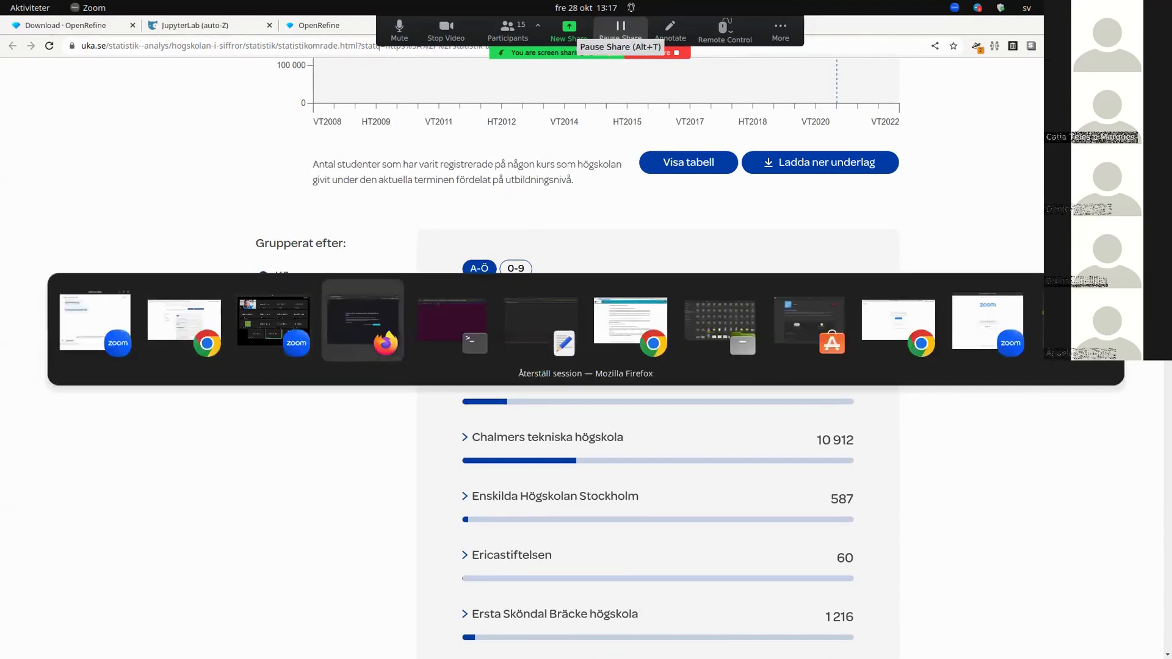
pyautogui.hotkey('alt', 'Tab')
pyautogui.hotkey('alt', 'Tab')
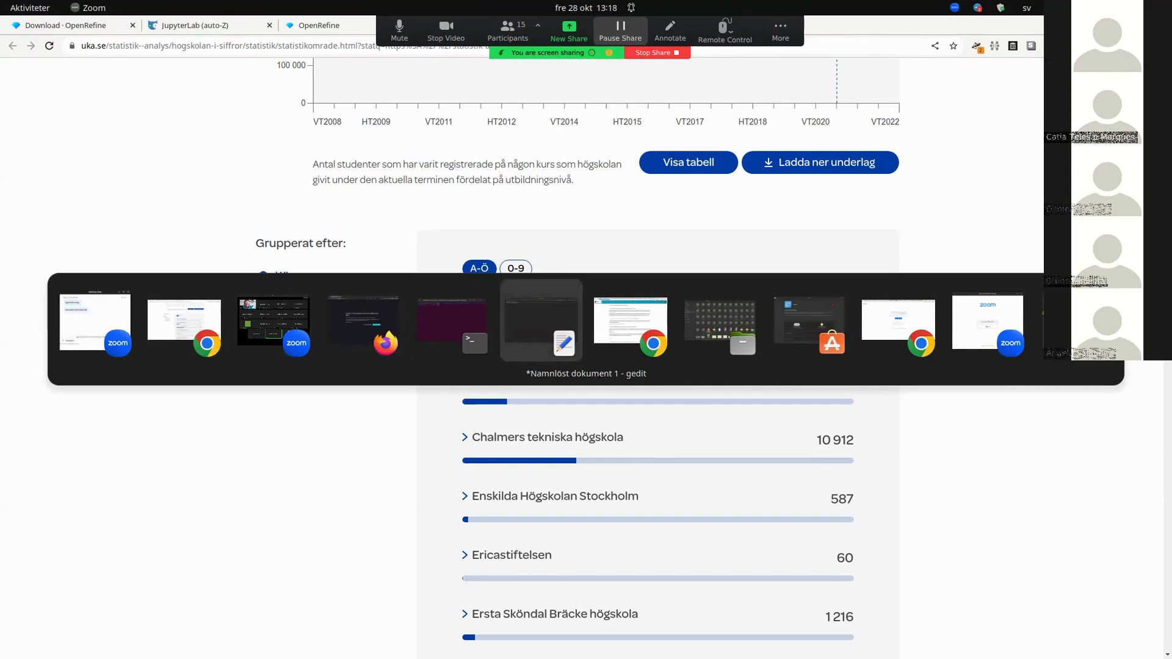
pyautogui.press('Escape')
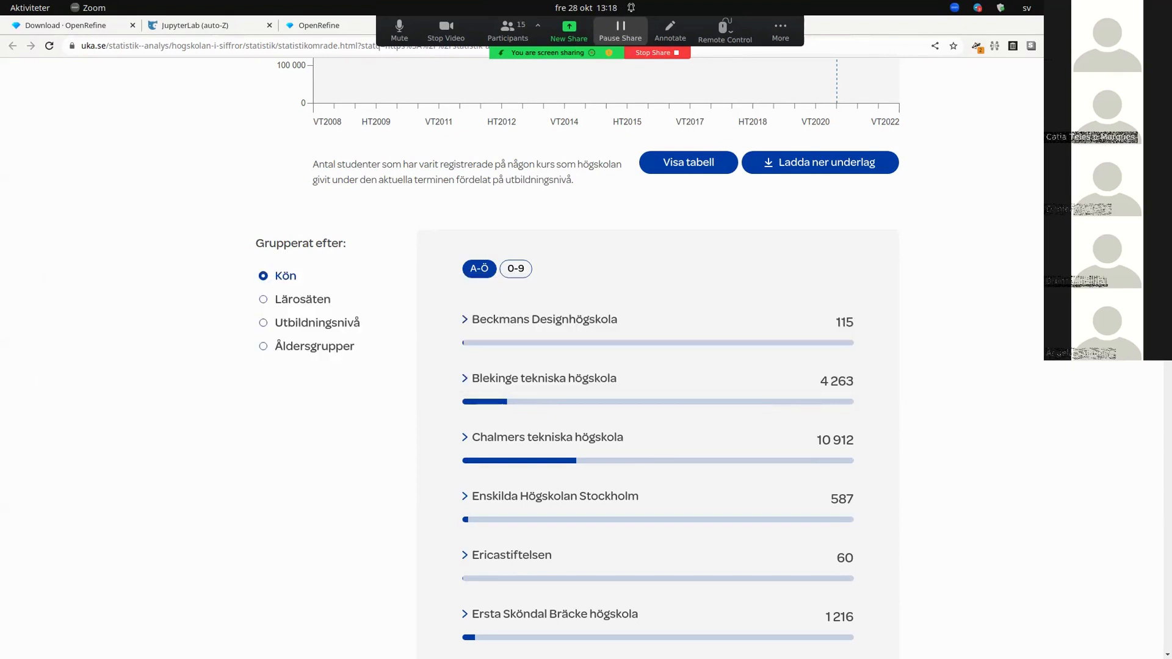
pyautogui.hotkey('alt', 'Tab')
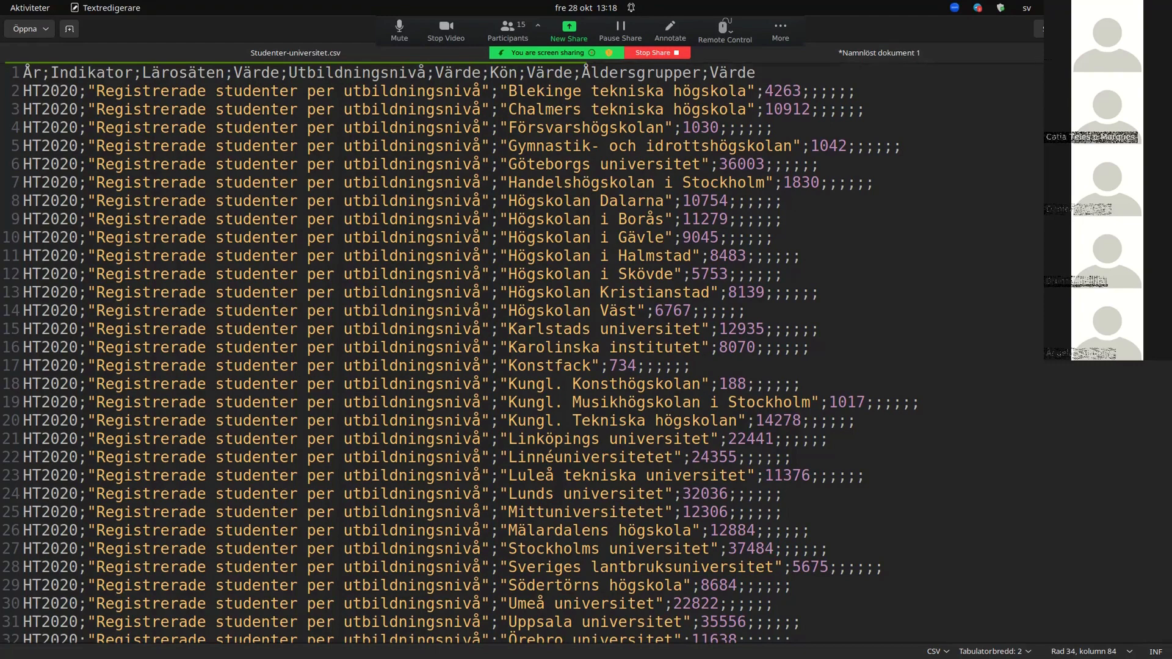
pyautogui.press('super+h')
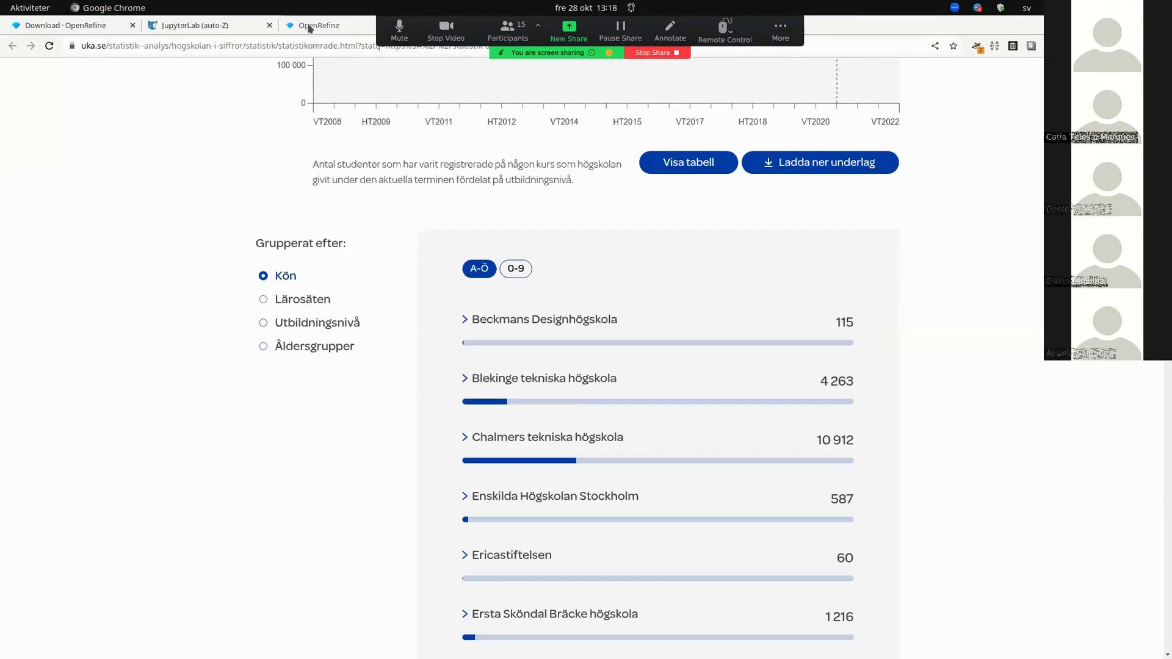
# - Upload Studenter-universitet.csv from the Dokument folder into a new OpenRefine project and proceed to its parsing options
pyautogui.click(310, 27)
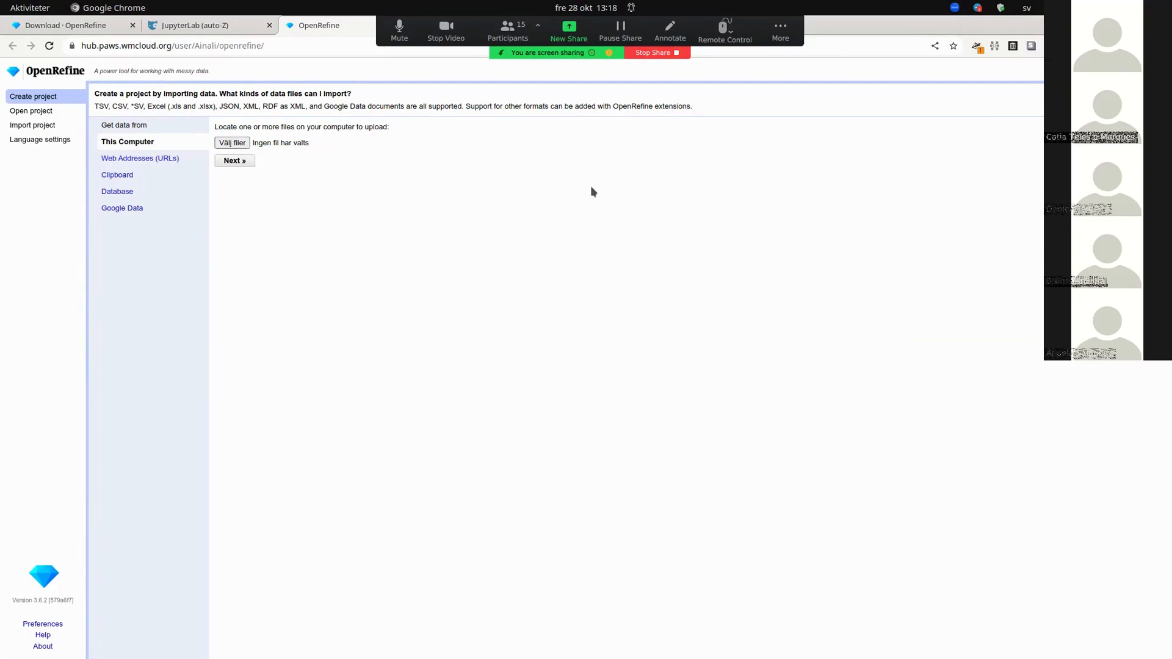
pyautogui.click(244, 143)
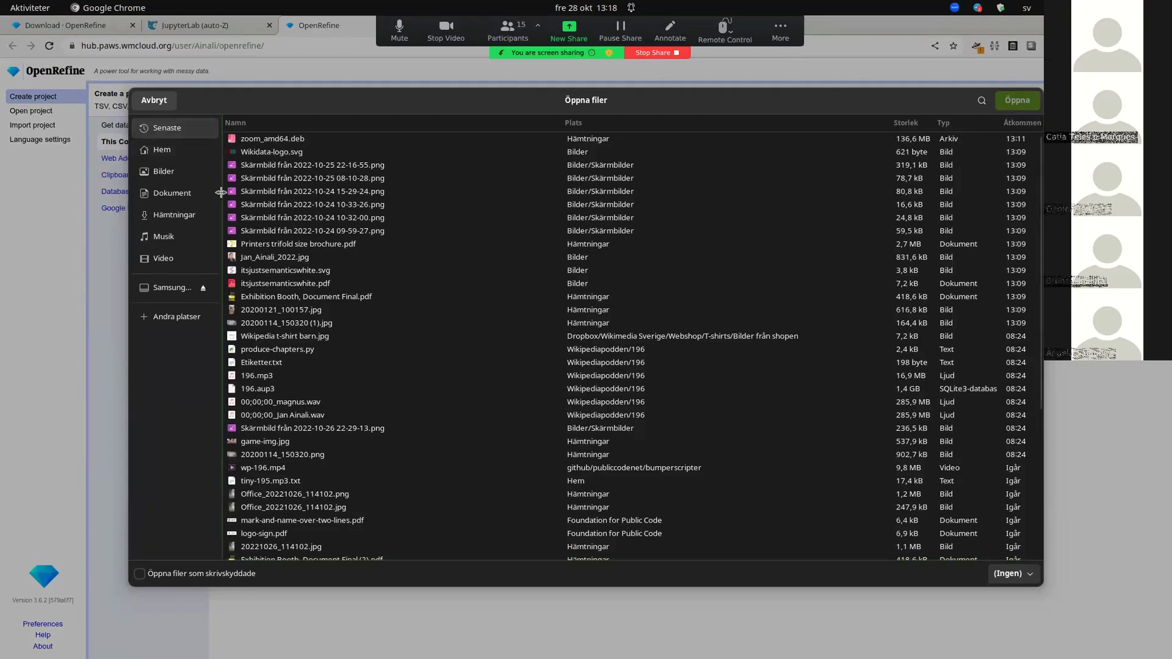
pyautogui.click(172, 193)
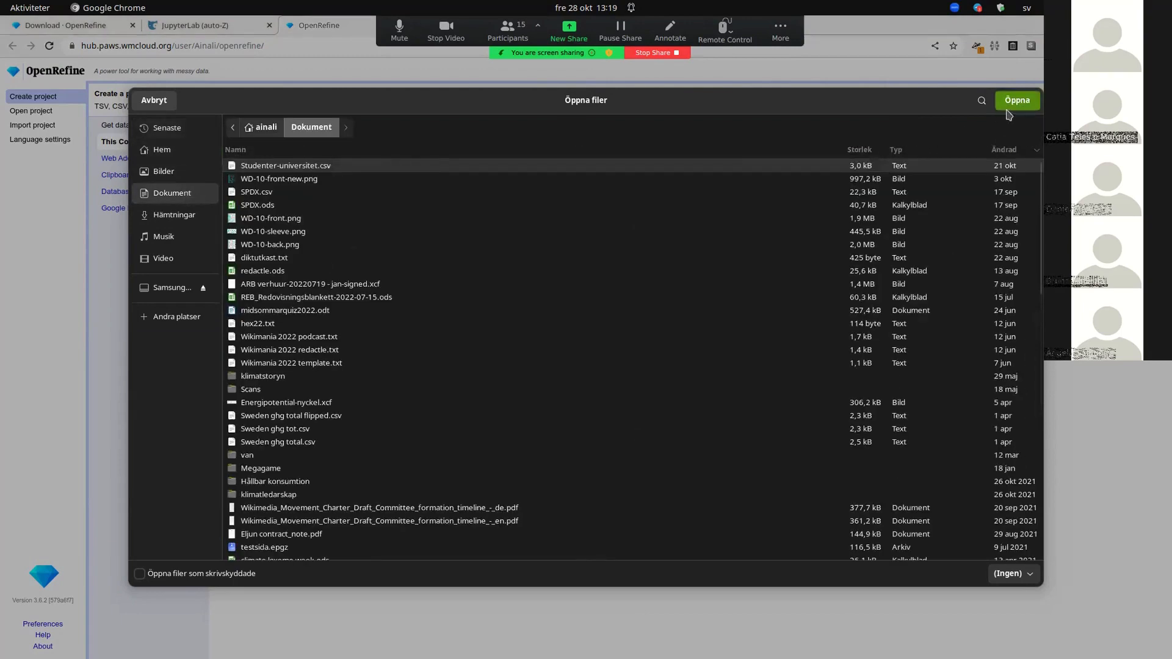
pyautogui.click(1005, 108)
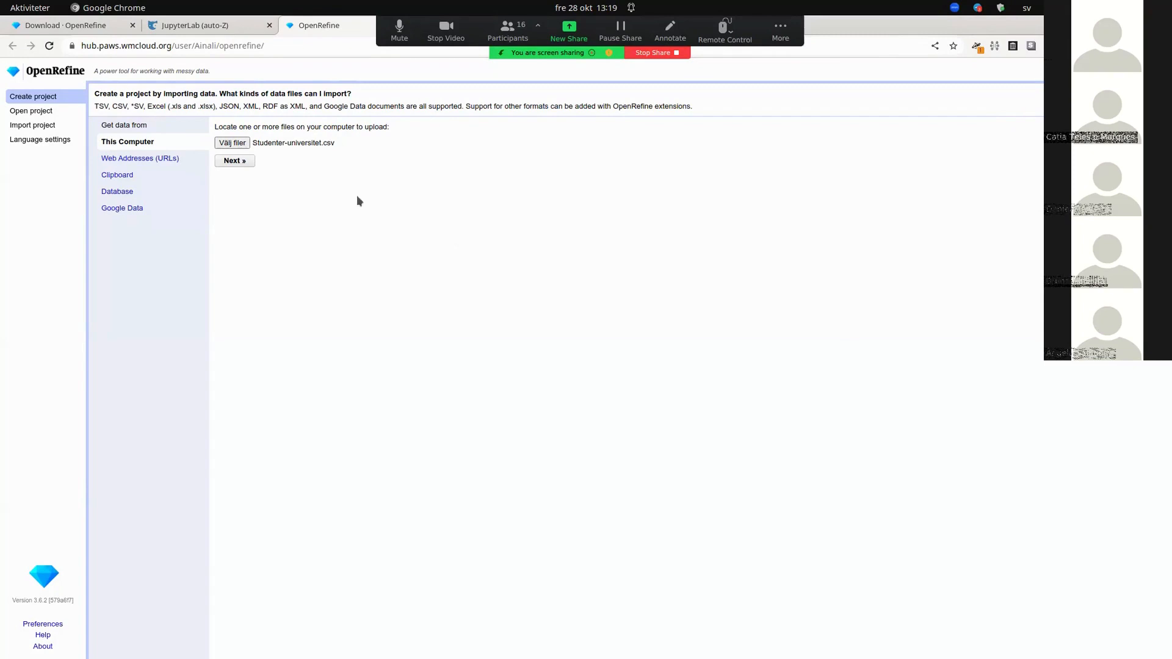
pyautogui.click(237, 161)
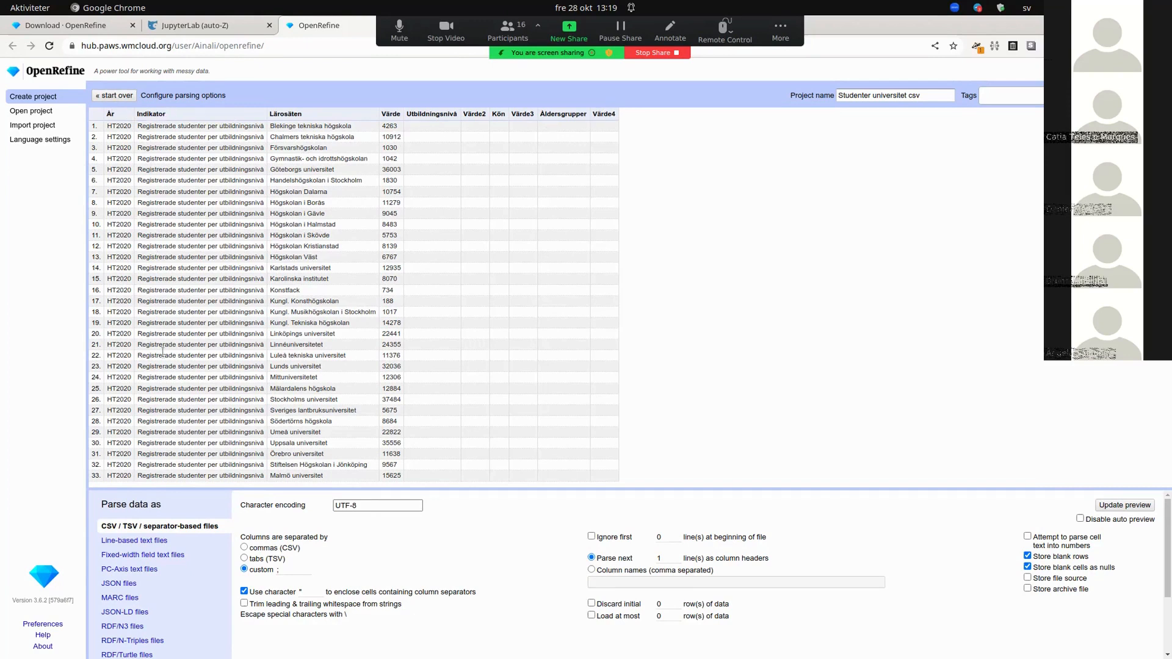
# - Examine the parsing options for the CSV, including the column header line setting and the available file formats
pyautogui.click(662, 558)
pyautogui.scroll(-3, 235, 510)
pyautogui.scroll(2, 201, 537)
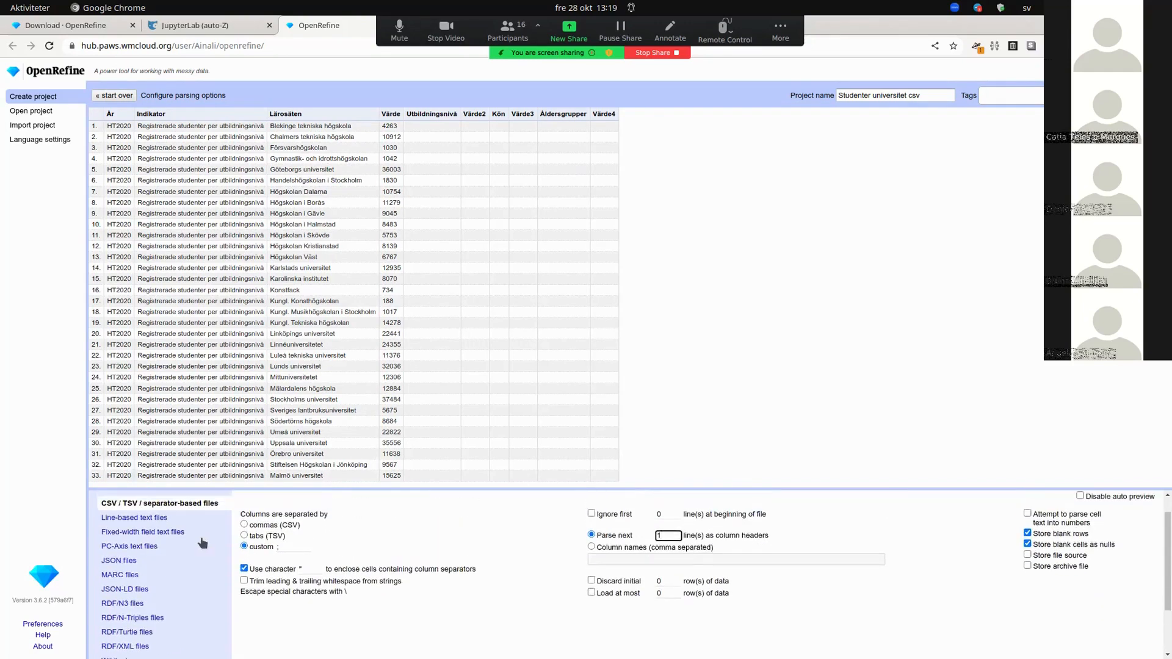
pyautogui.scroll(1, 202, 536)
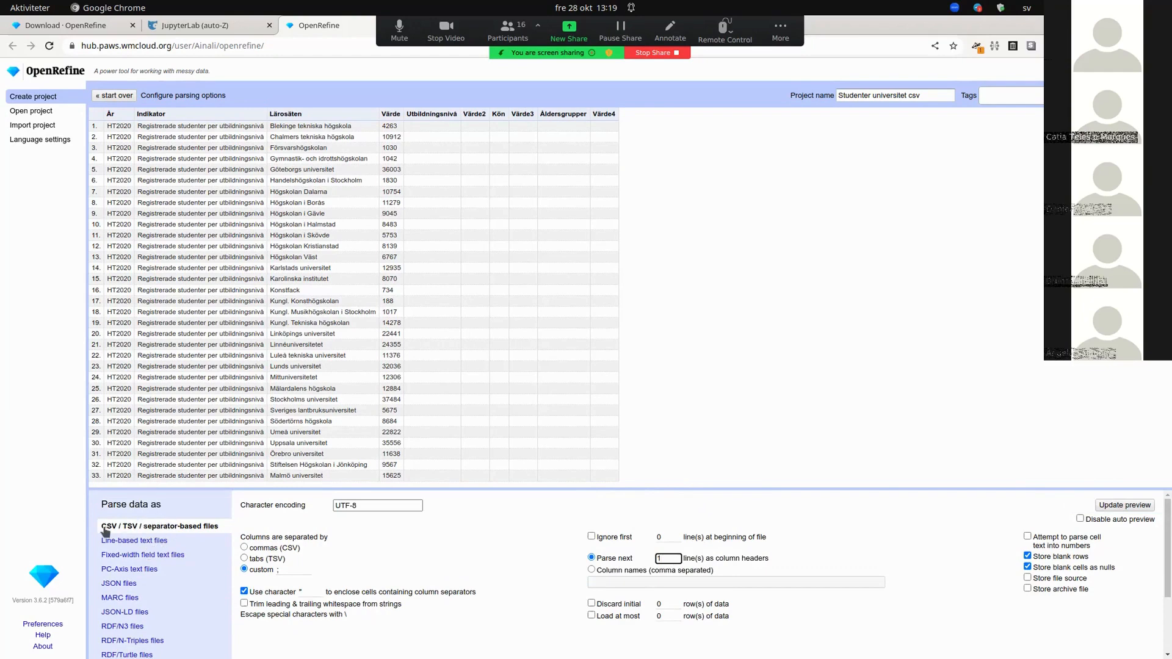
# - Look through the remaining import formats offered for parsing the data, from JSON and RDF to Excel files
pyautogui.scroll(-2, 149, 532)
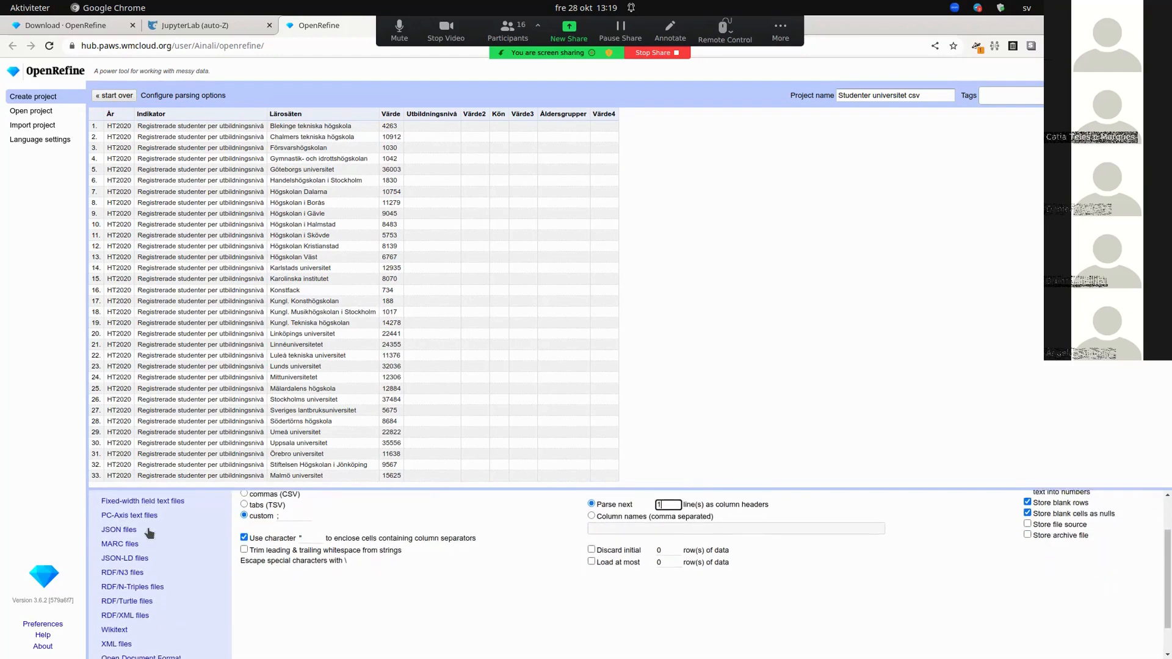
pyautogui.scroll(-2, 149, 526)
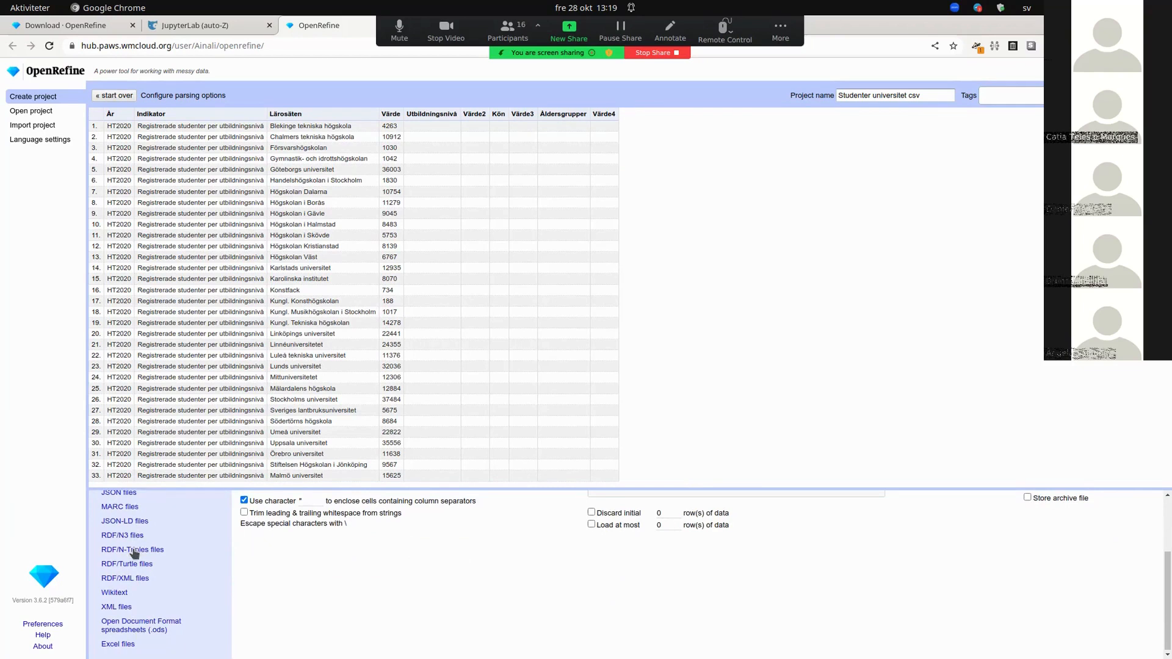
pyautogui.scroll(1, 131, 553)
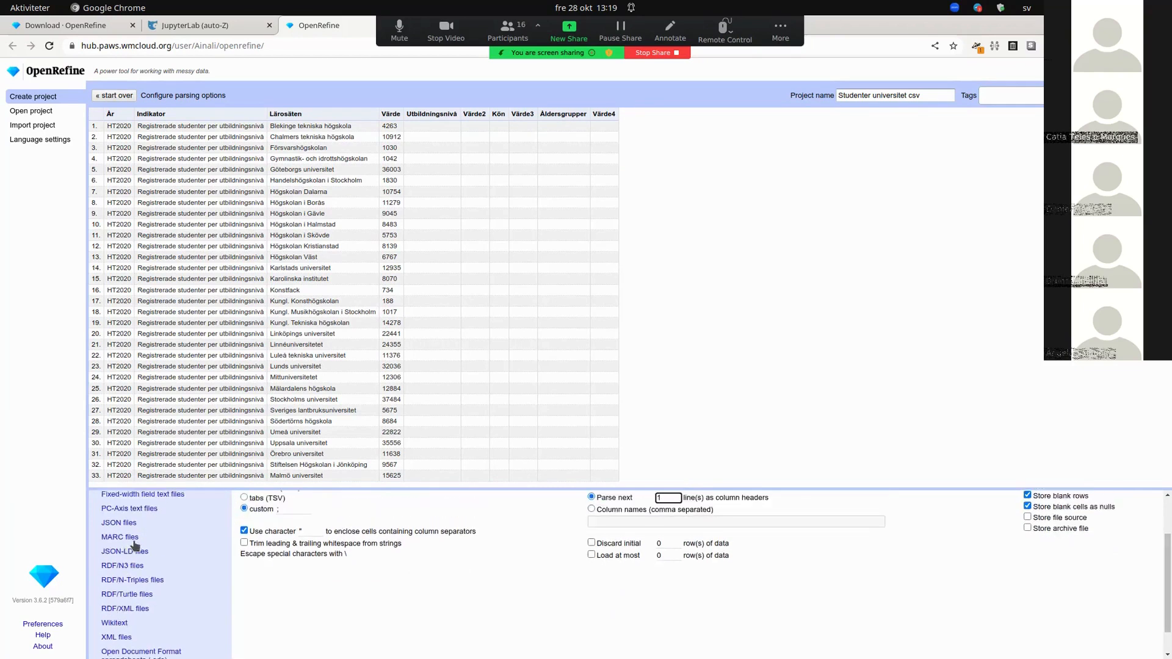
pyautogui.scroll(1, 138, 550)
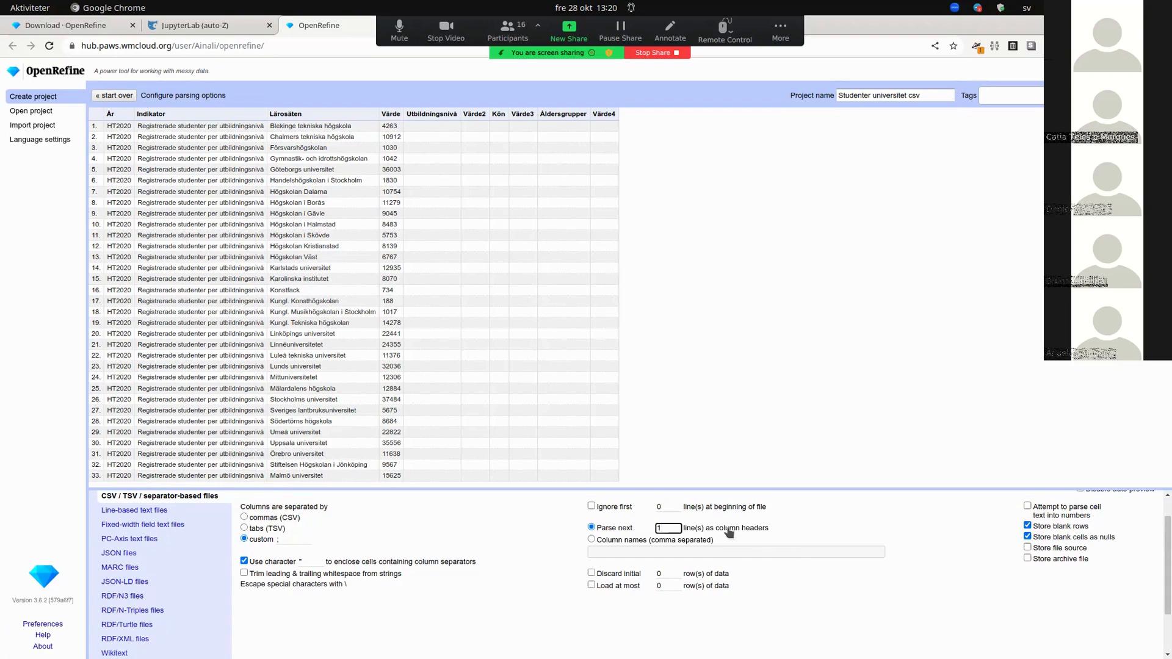
pyautogui.scroll(1, 677, 523)
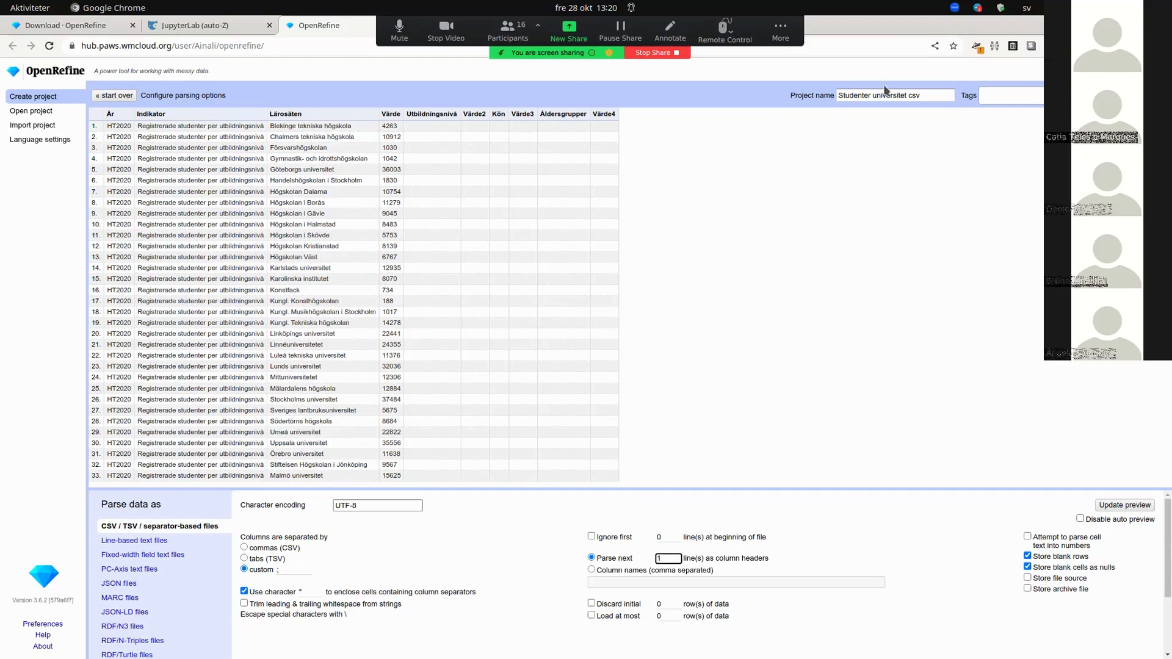
# - Create the project under the name "Studenter universitet" and show 50 rows at a time
pyautogui.doubleClick(864, 95)
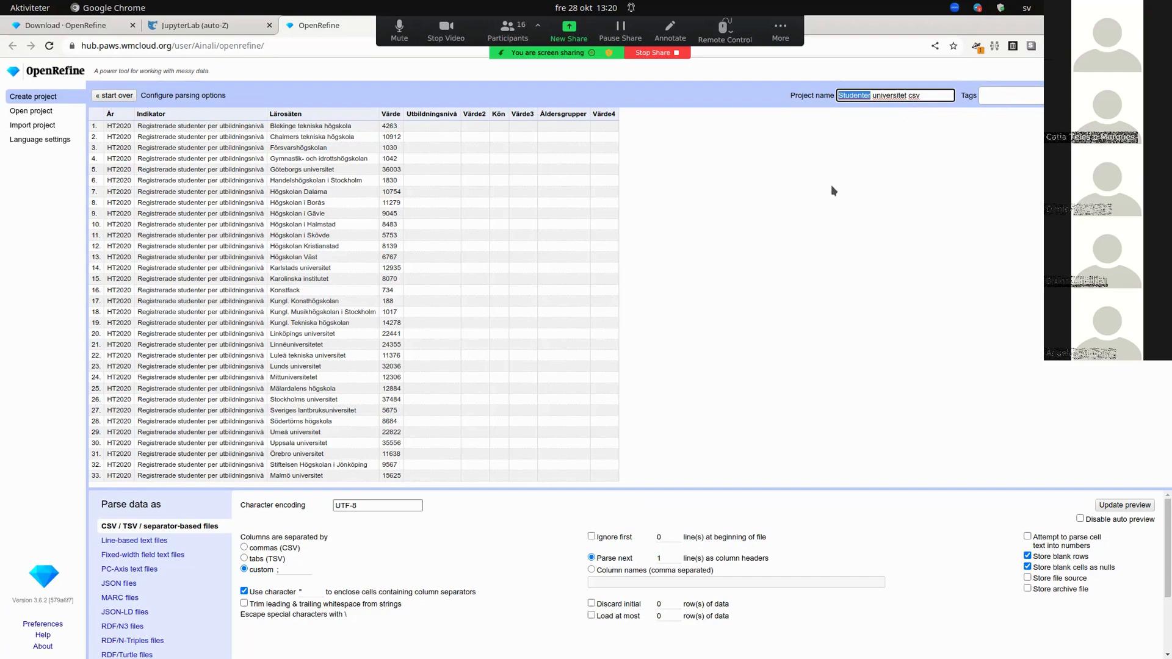
pyautogui.click(923, 96)
pyautogui.press('BackSpace')
pyautogui.press('BackSpace')
pyautogui.press('BackSpace')
pyautogui.press('BackSpace')
pyautogui.click(1134, 95)
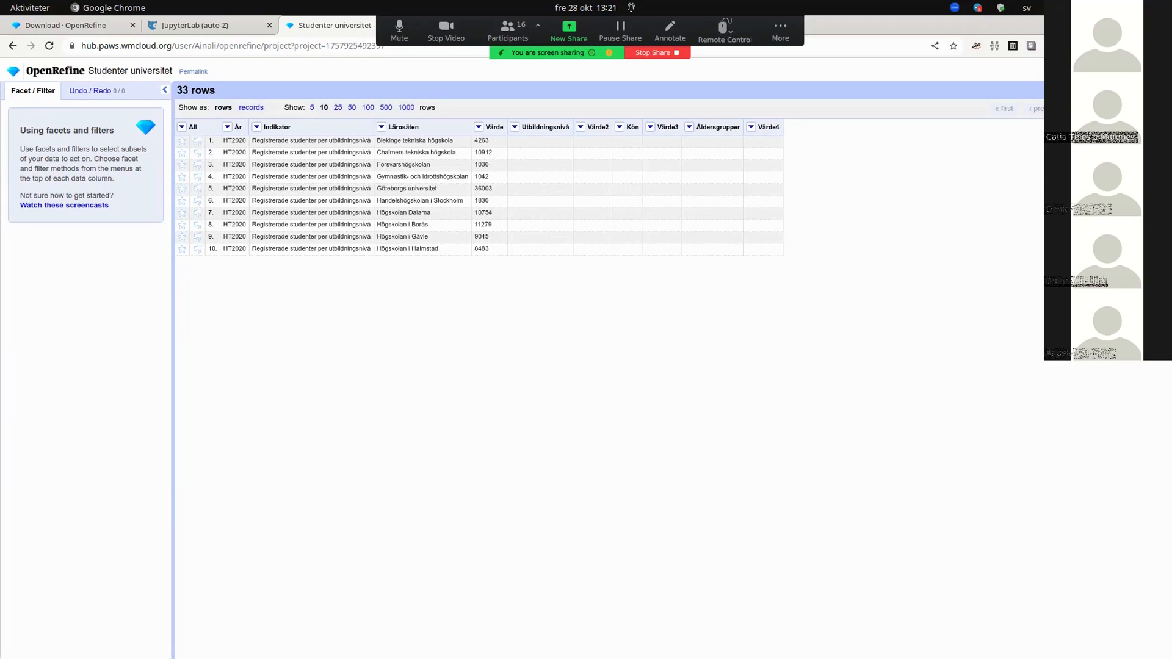
pyautogui.click(353, 108)
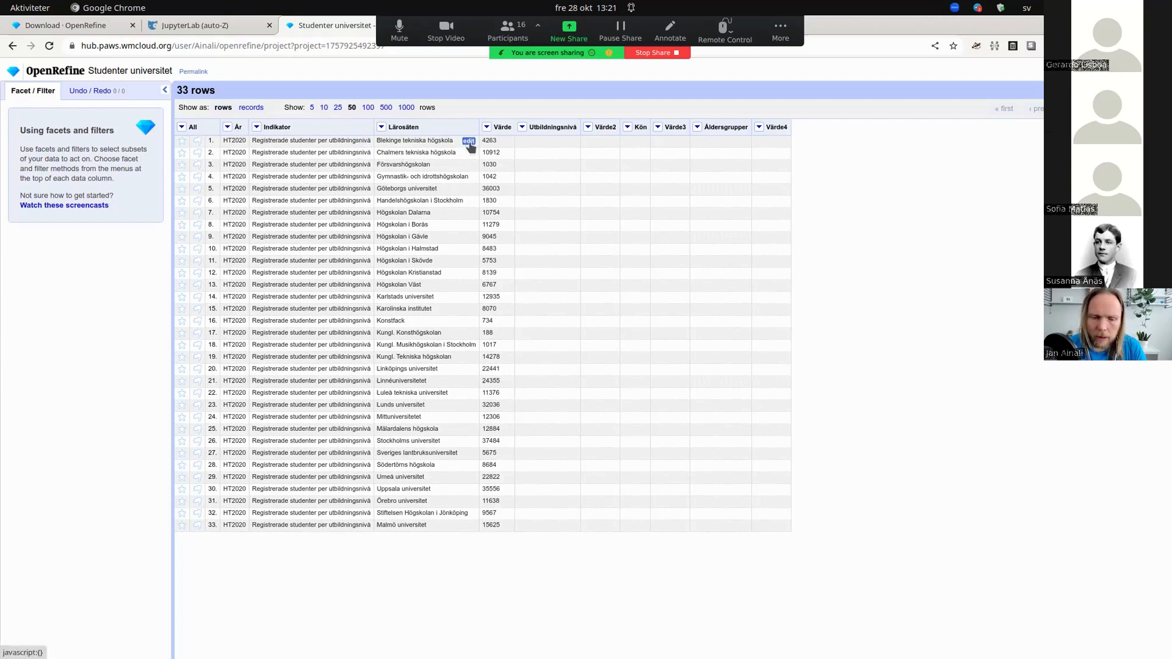
# - Examine the cell editor for Handelshögskolan i Stockholm and the cell-editing commands available for the Lärosäten column
pyautogui.click(468, 201)
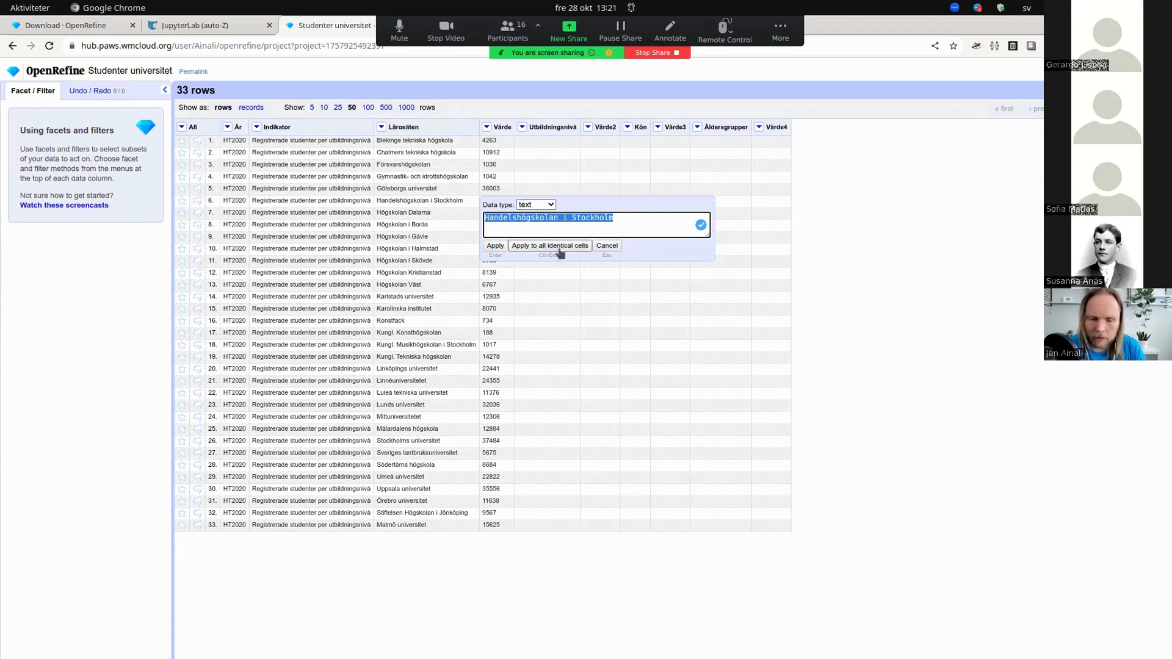
pyautogui.click(420, 253)
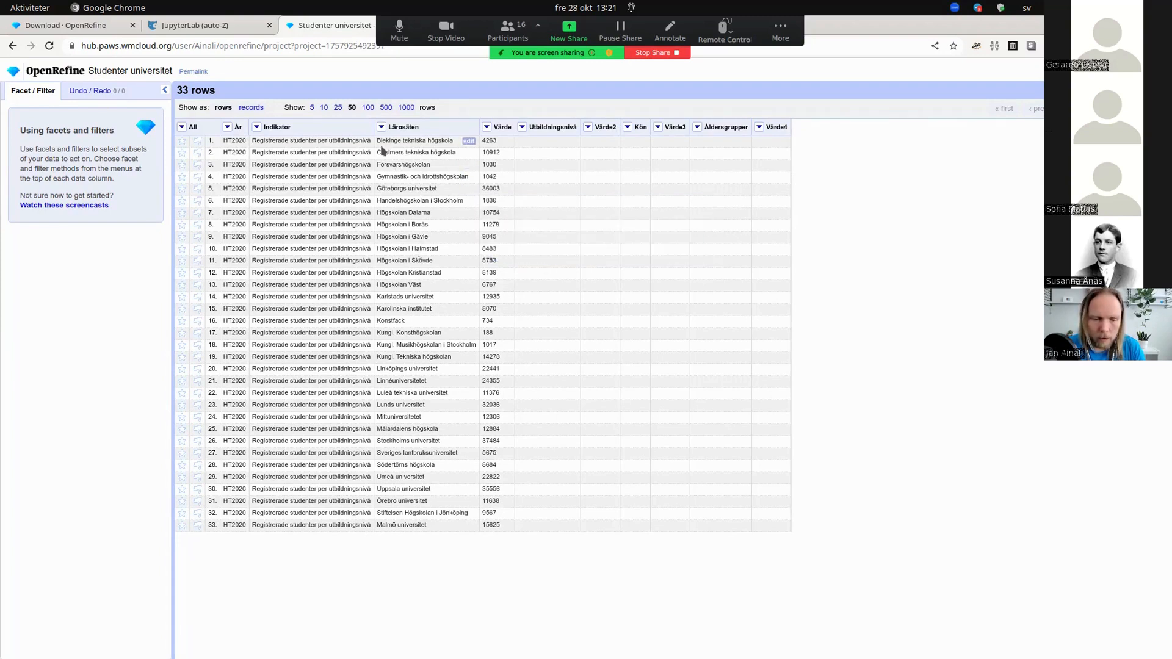
pyautogui.click(381, 126)
pyautogui.moveTo(390, 140)
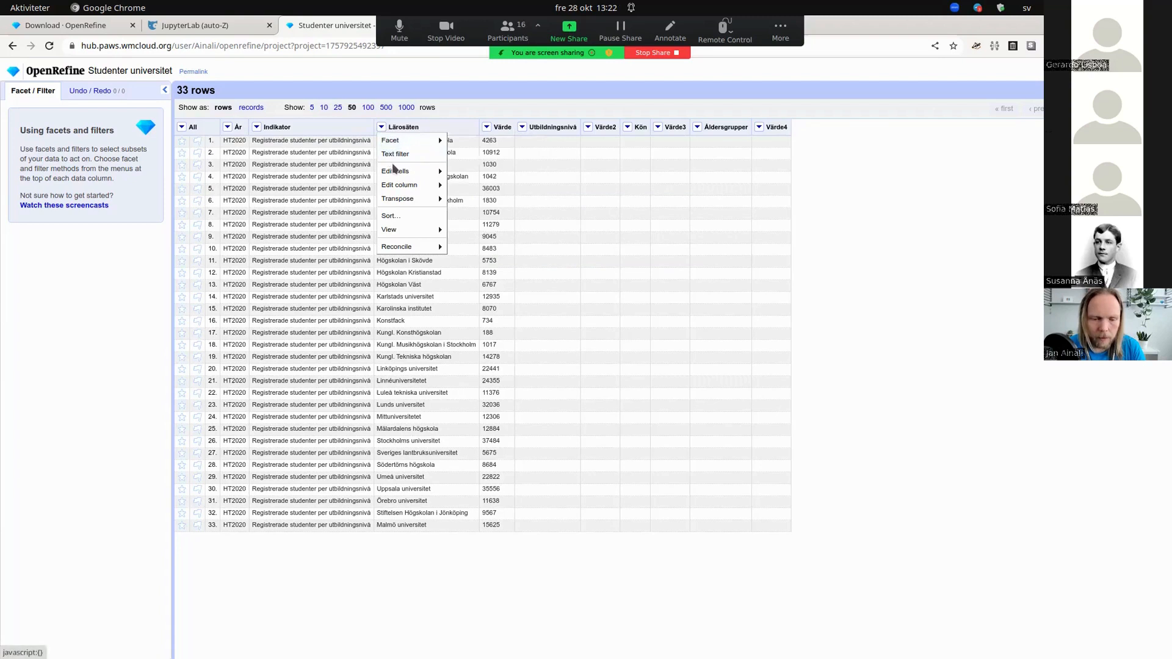
pyautogui.moveTo(400, 172)
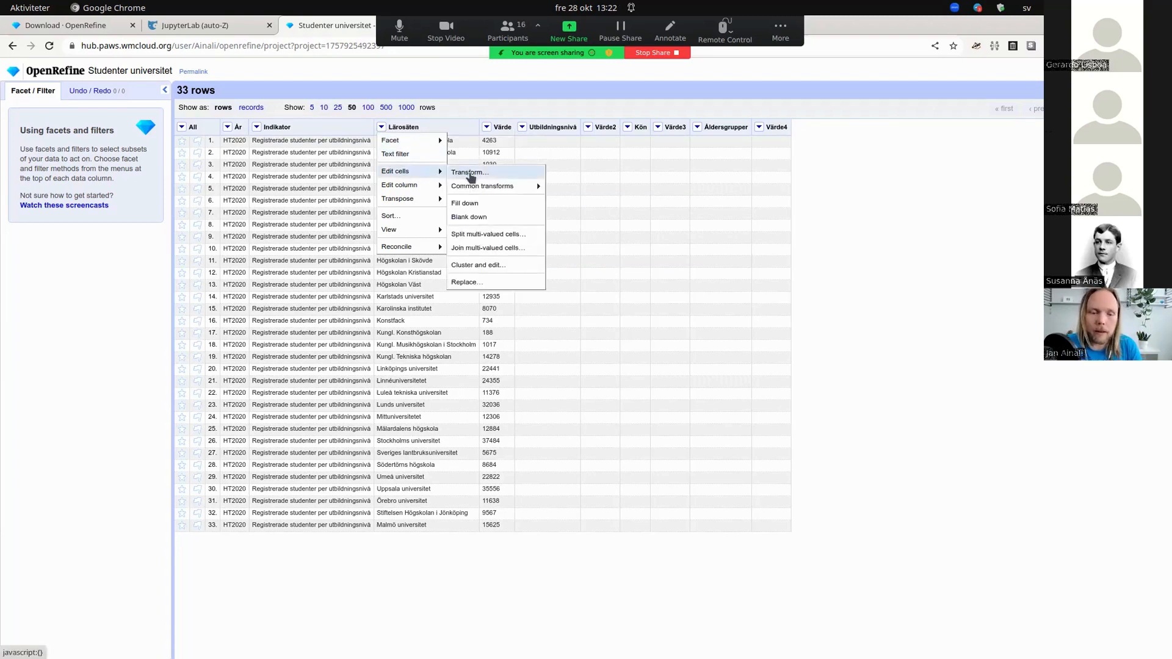
pyautogui.moveTo(485, 188)
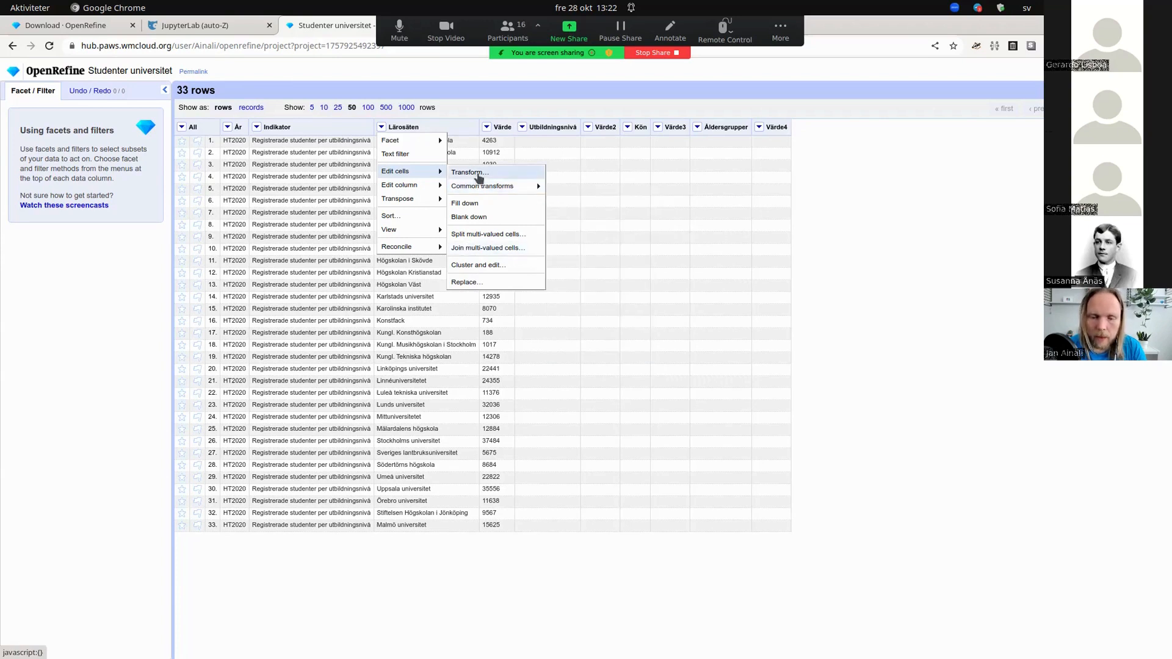
pyautogui.click(282, 174)
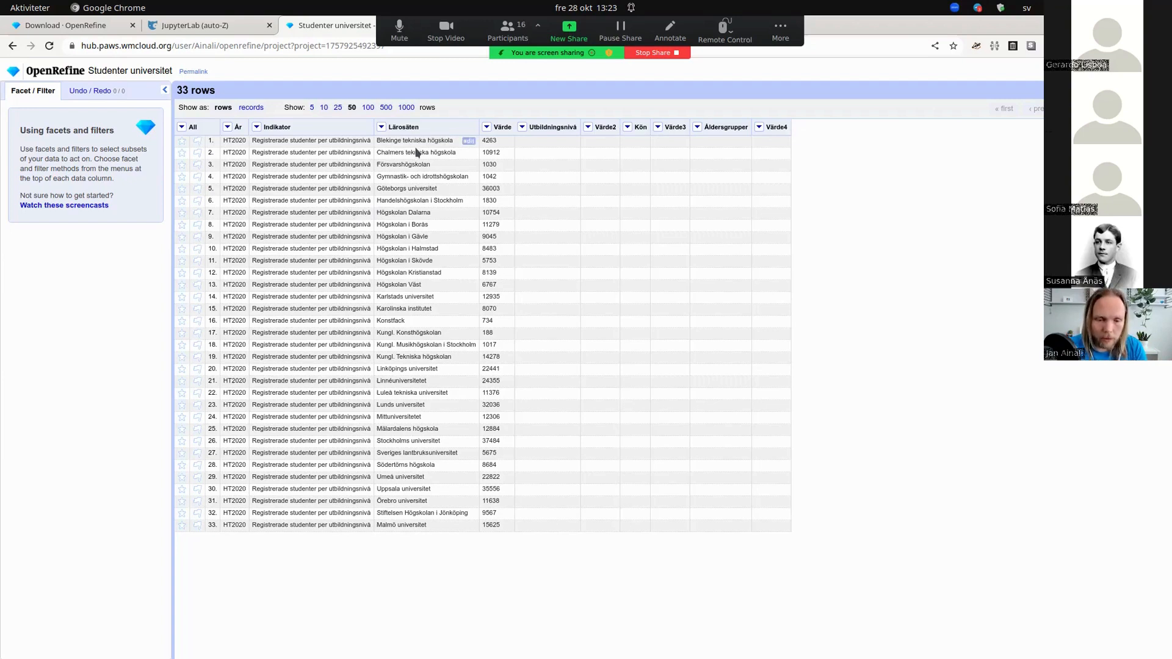
pyautogui.moveTo(419, 149)
pyautogui.mouseDown()
pyautogui.moveTo(412, 211)
pyautogui.moveTo(452, 165)
pyautogui.moveTo(417, 130)
pyautogui.mouseUp()
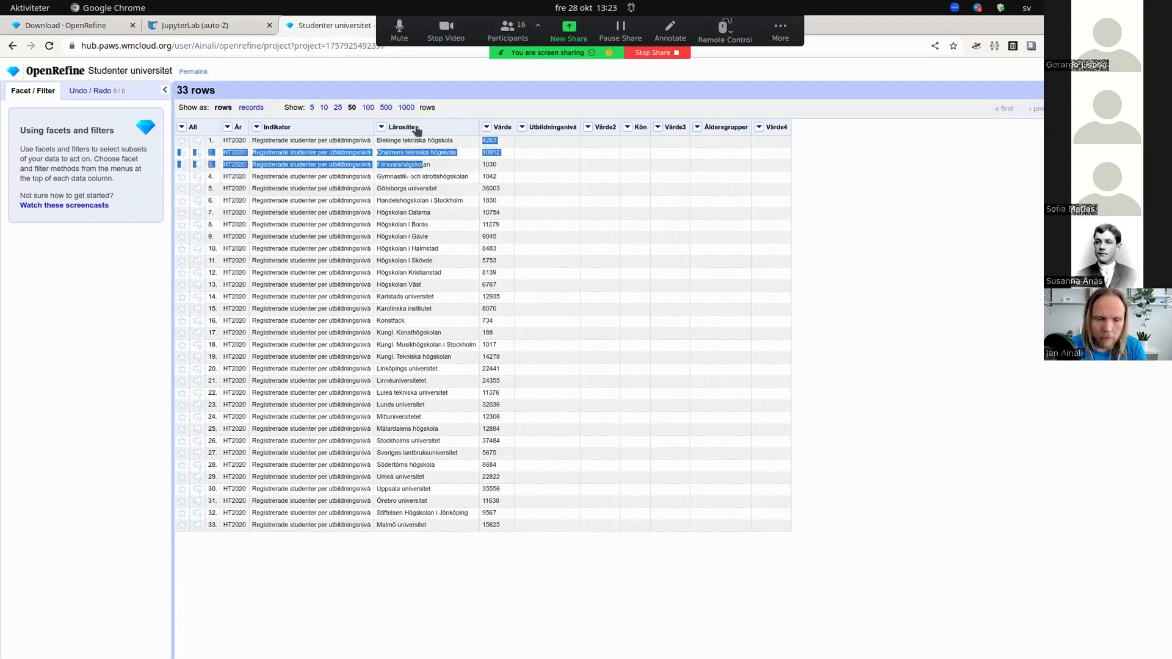
pyautogui.click(417, 130)
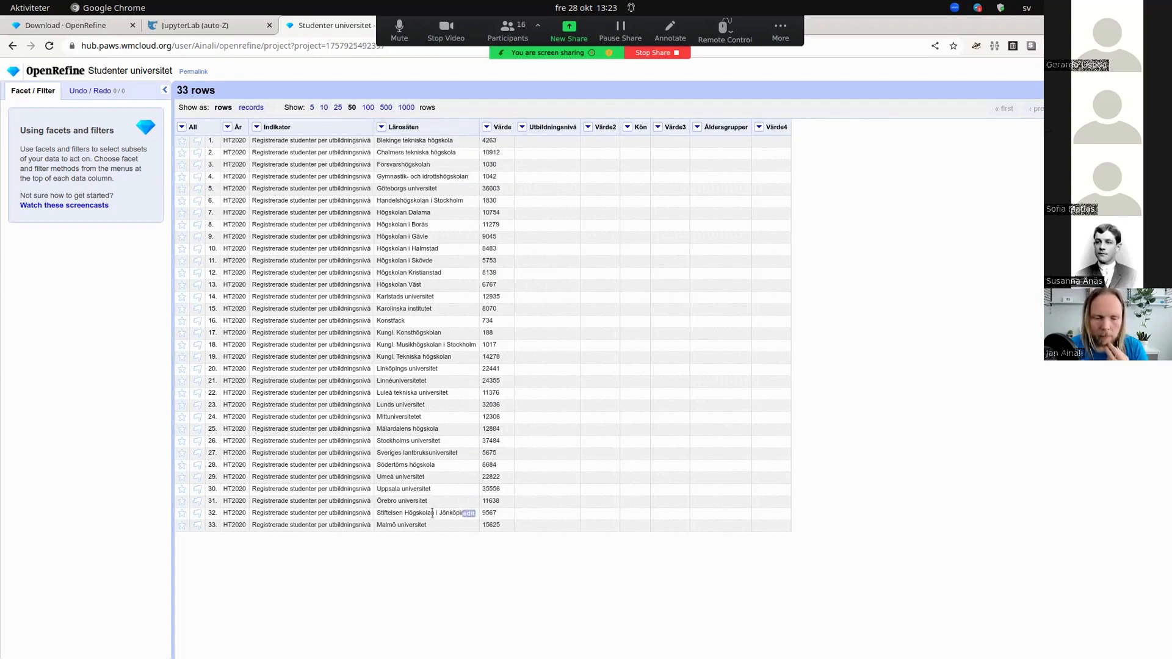
# - Set up reconciliation of the Lärosäten column with the Wikidata reconci.link (sv) service
pyautogui.click(381, 127)
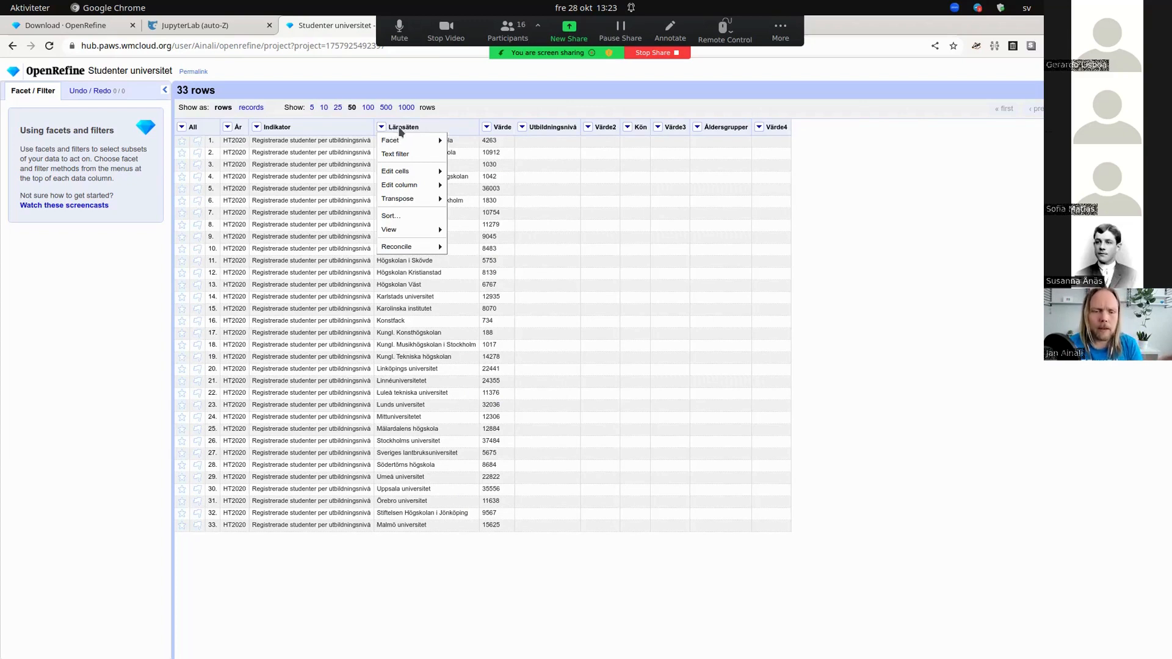
pyautogui.moveTo(380, 137)
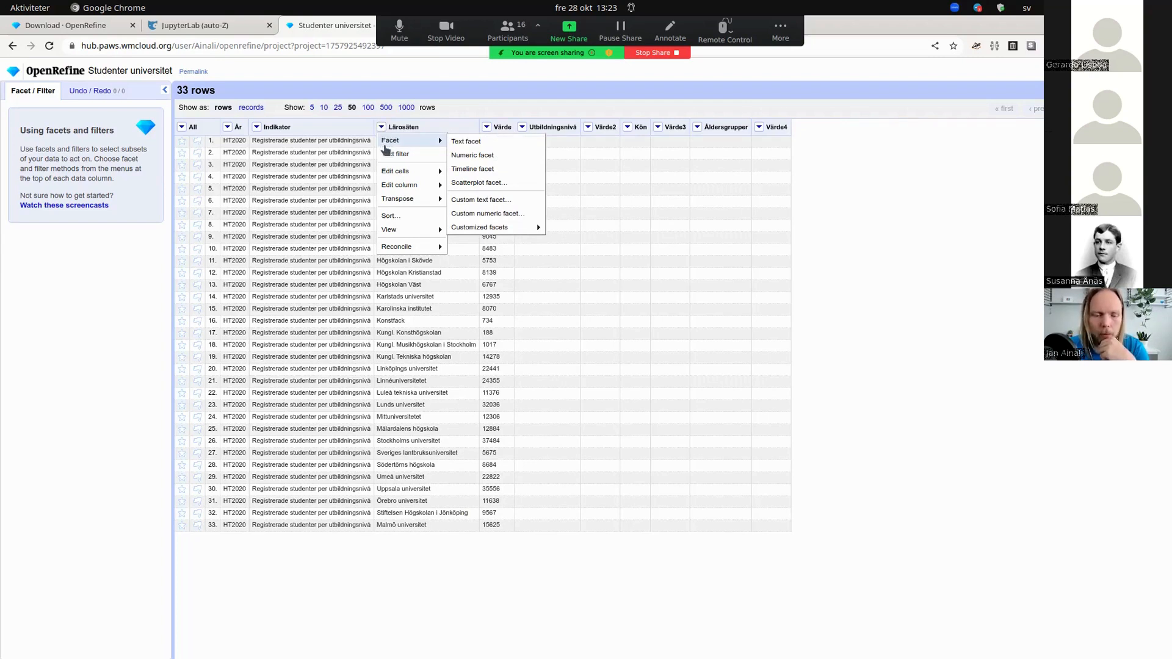
pyautogui.moveTo(390, 189)
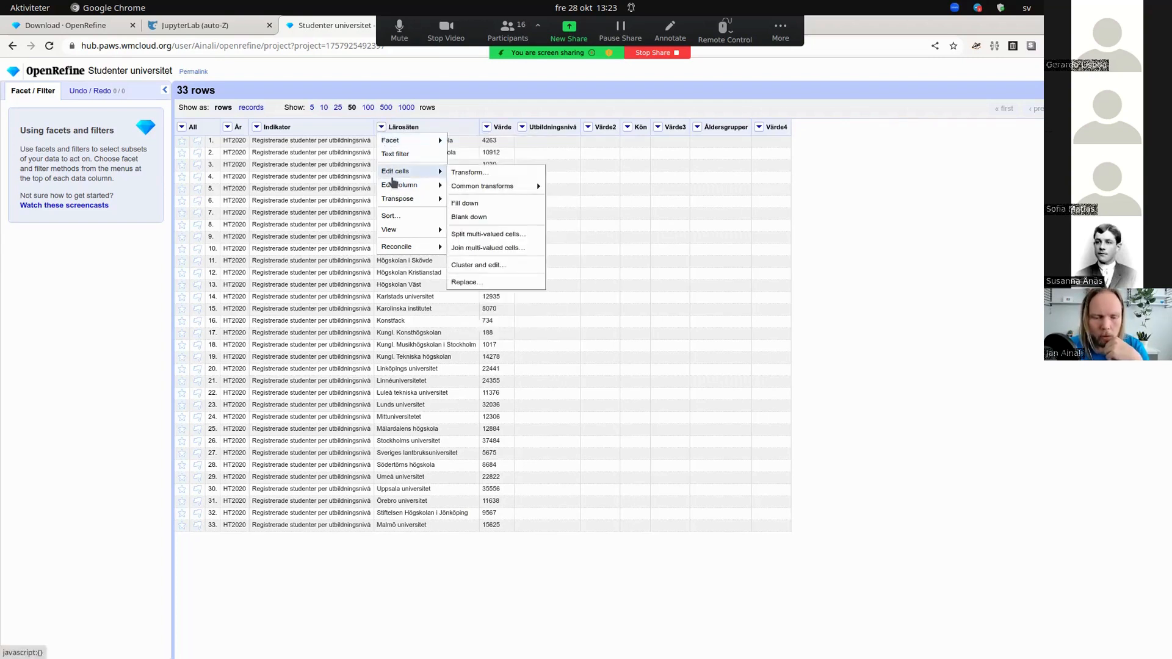
pyautogui.moveTo(391, 232)
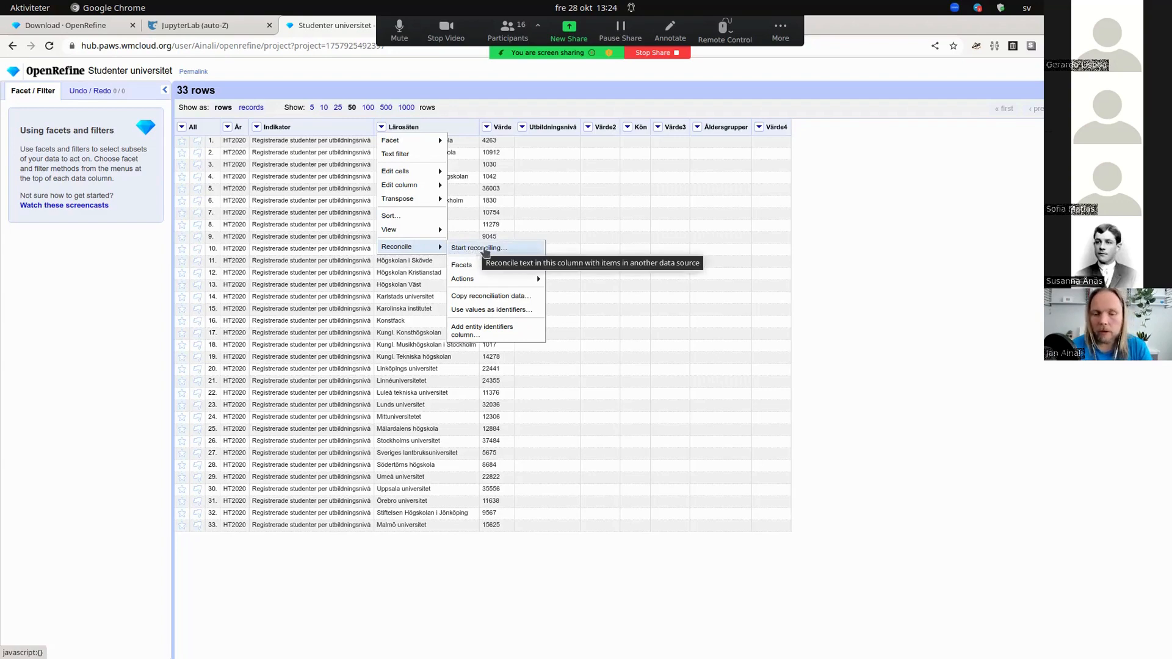
pyautogui.click(486, 250)
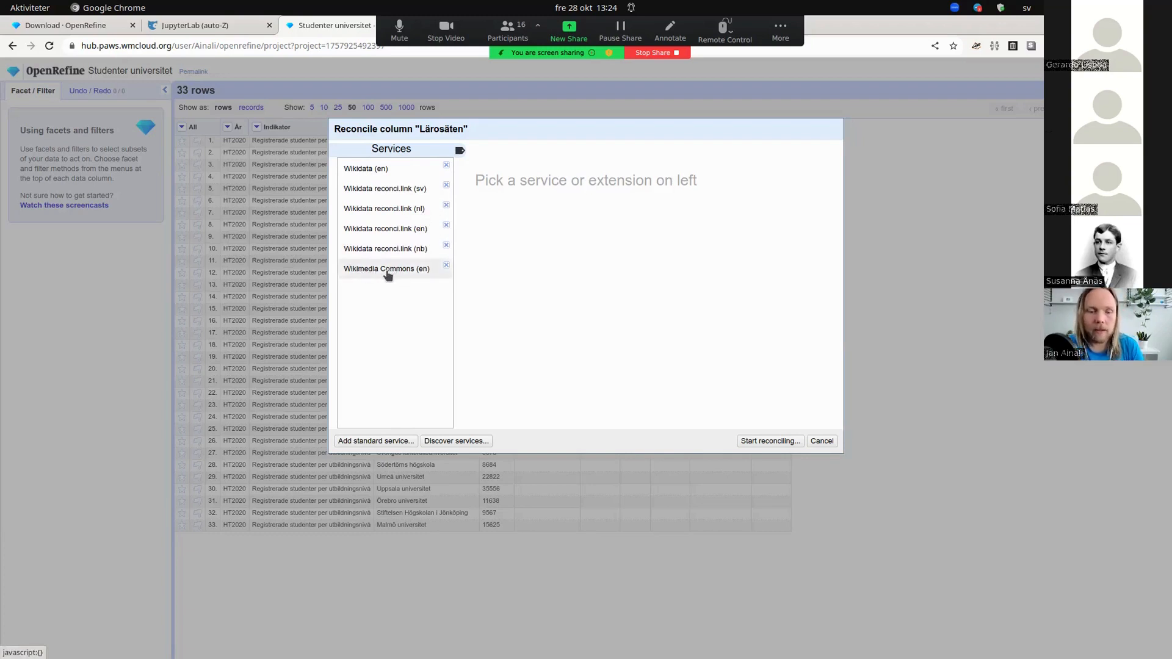
pyautogui.click(389, 191)
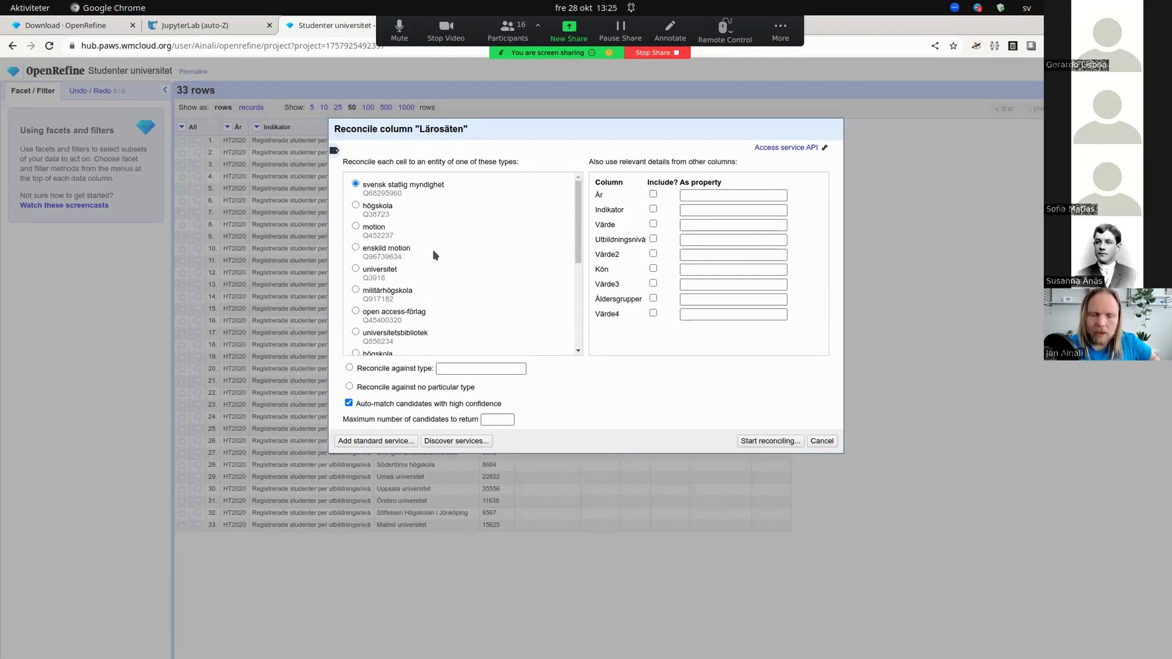
# - Review the suggested entity types and start reconciling Lärosäten against svensk statlig myndighet (Q68295960)
pyautogui.scroll(-3, 481, 246)
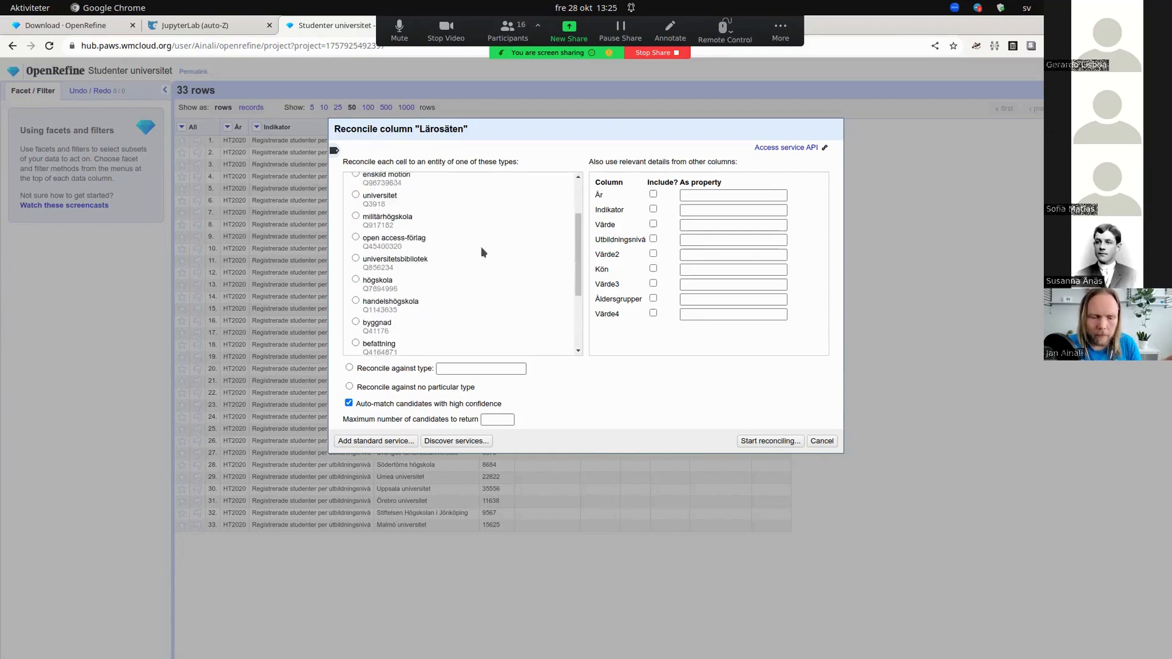
pyautogui.scroll(-5, 482, 247)
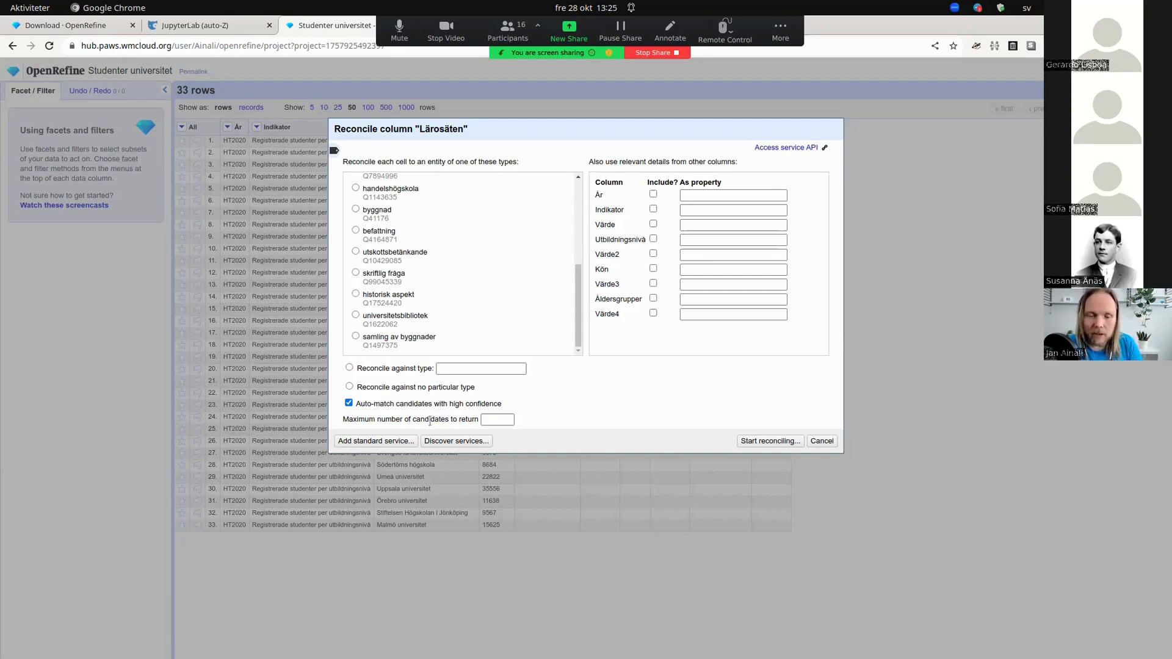
pyautogui.scroll(3, 438, 324)
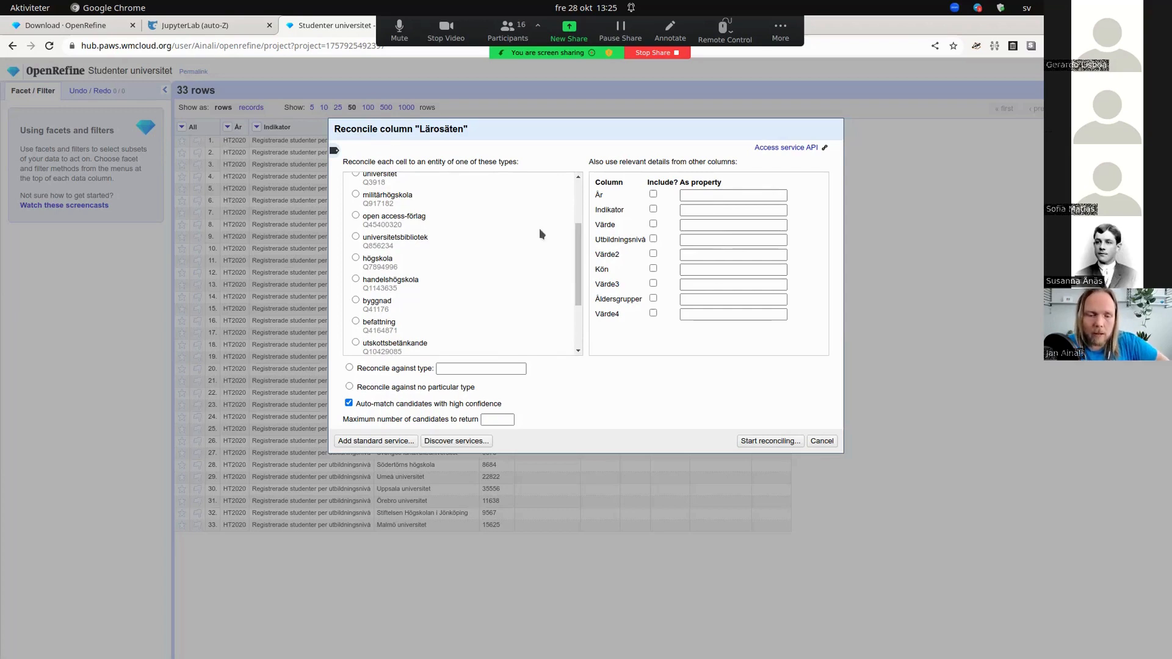
pyautogui.scroll(3, 463, 254)
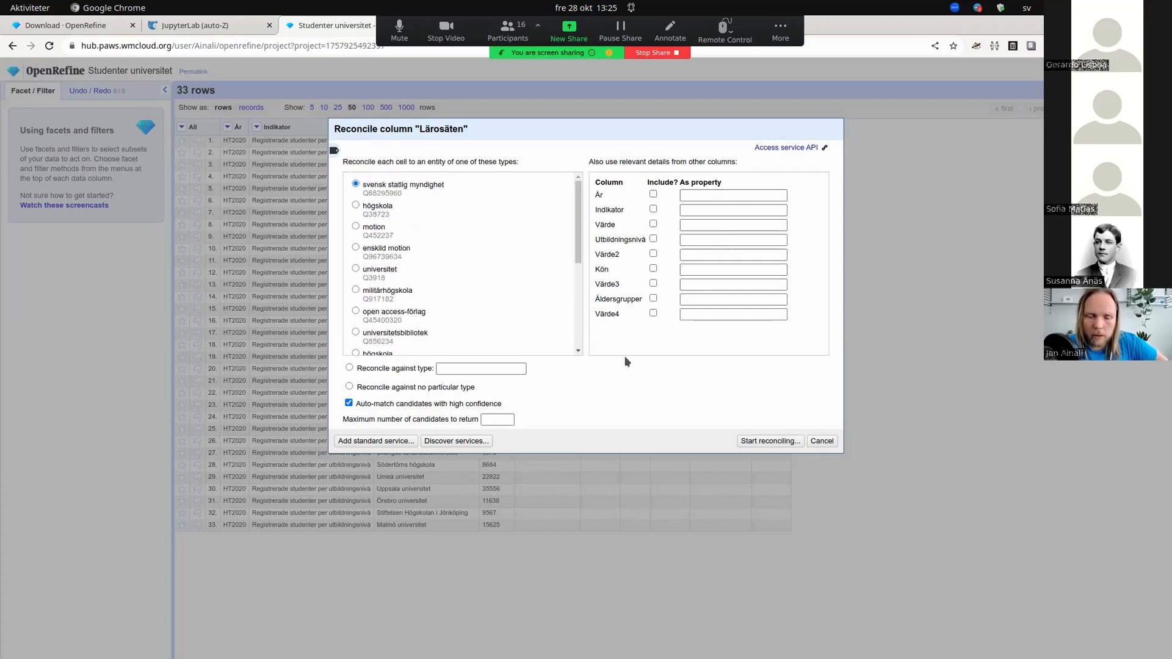
pyautogui.click(765, 446)
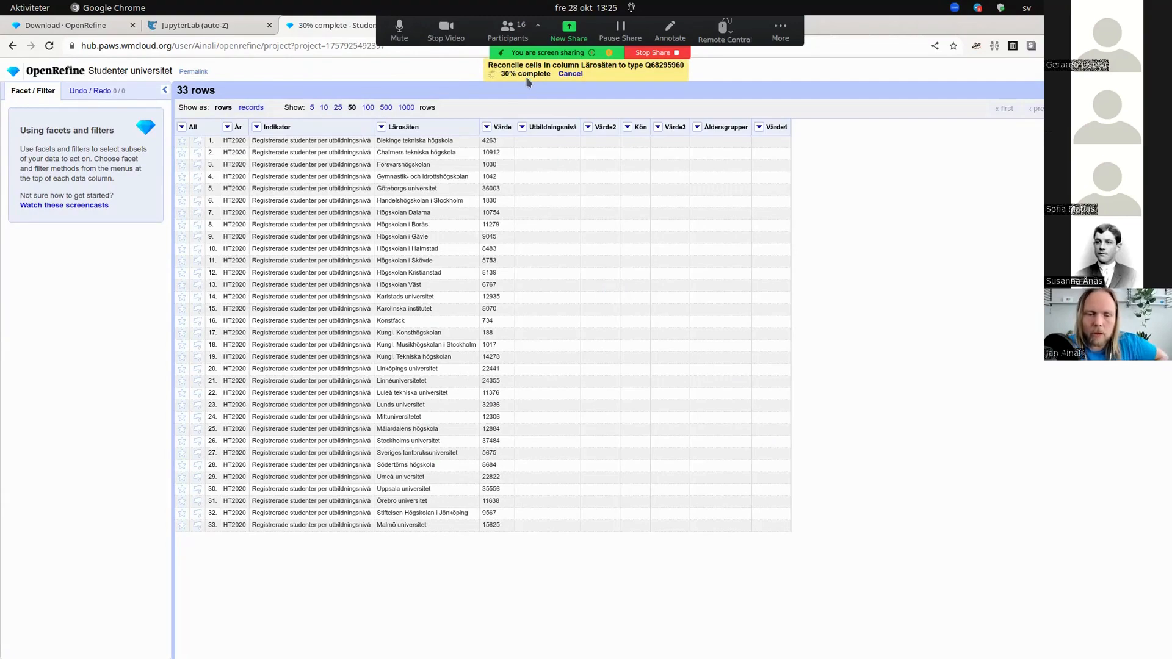
# - Filter the rows to those whose Lärosäten reconciliation judgment is none
pyautogui.hotkey('ctrl', '+')
pyautogui.hotkey('ctrl', '+')
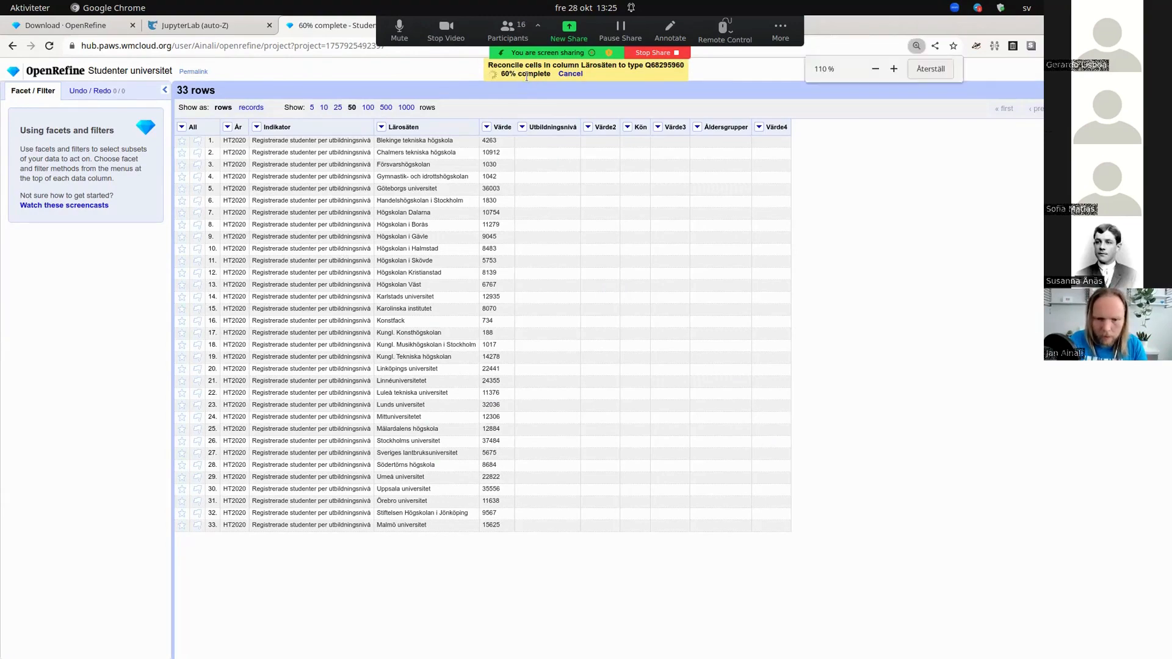
pyautogui.hotkey('ctrl', '+')
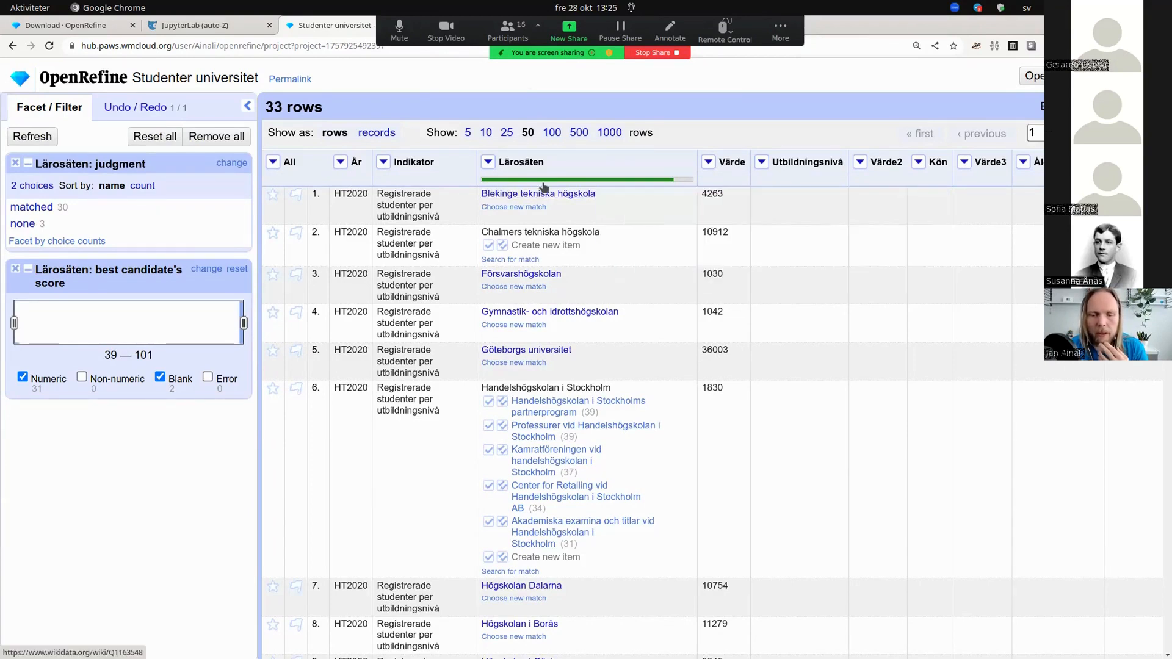
pyautogui.moveTo(549, 193)
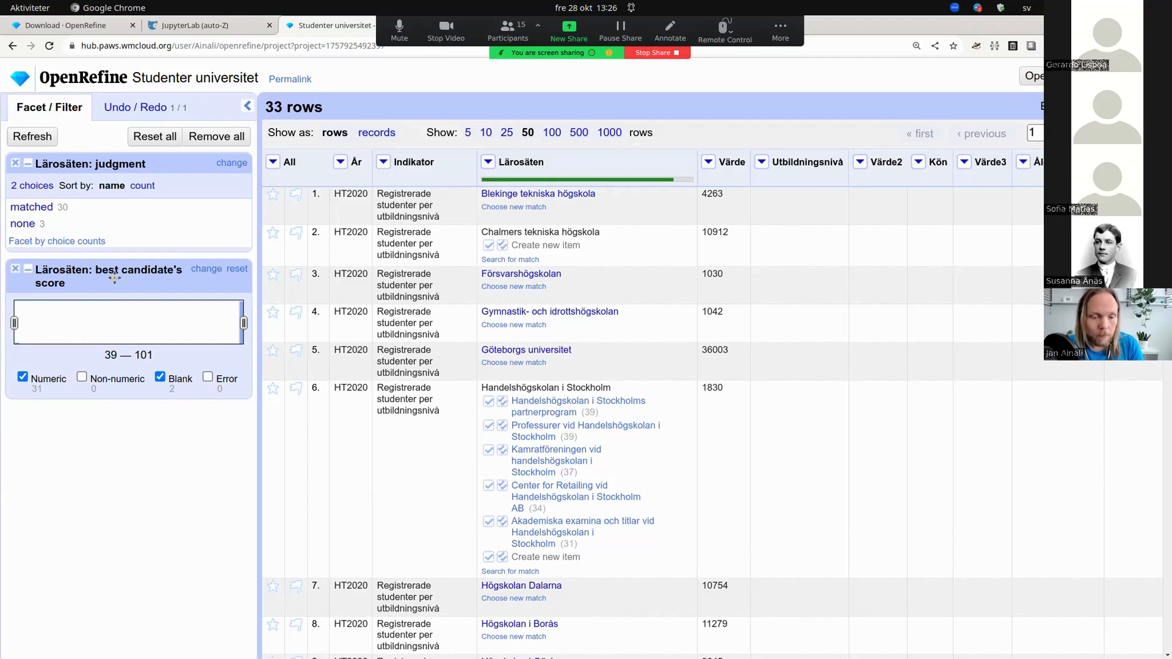
pyautogui.moveTo(603, 203)
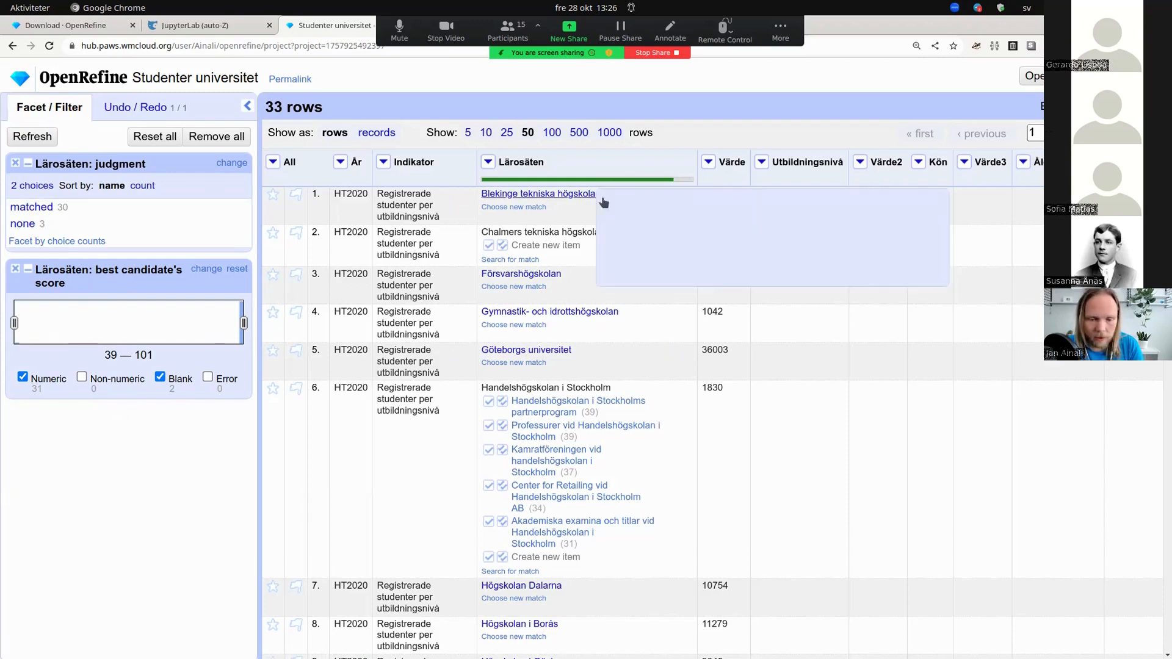
pyautogui.click(23, 226)
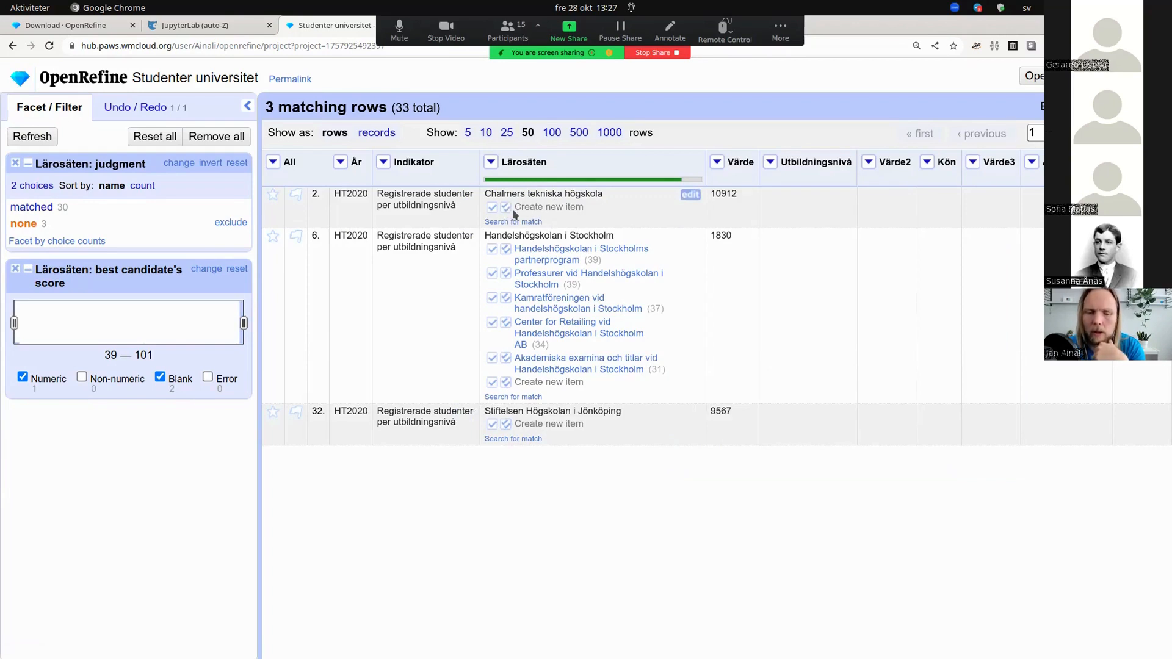
# - Search for a match for Chalmers tekniska högskola and match it to the university item Q836805, including other cells with the same content
pyautogui.moveTo(570, 253)
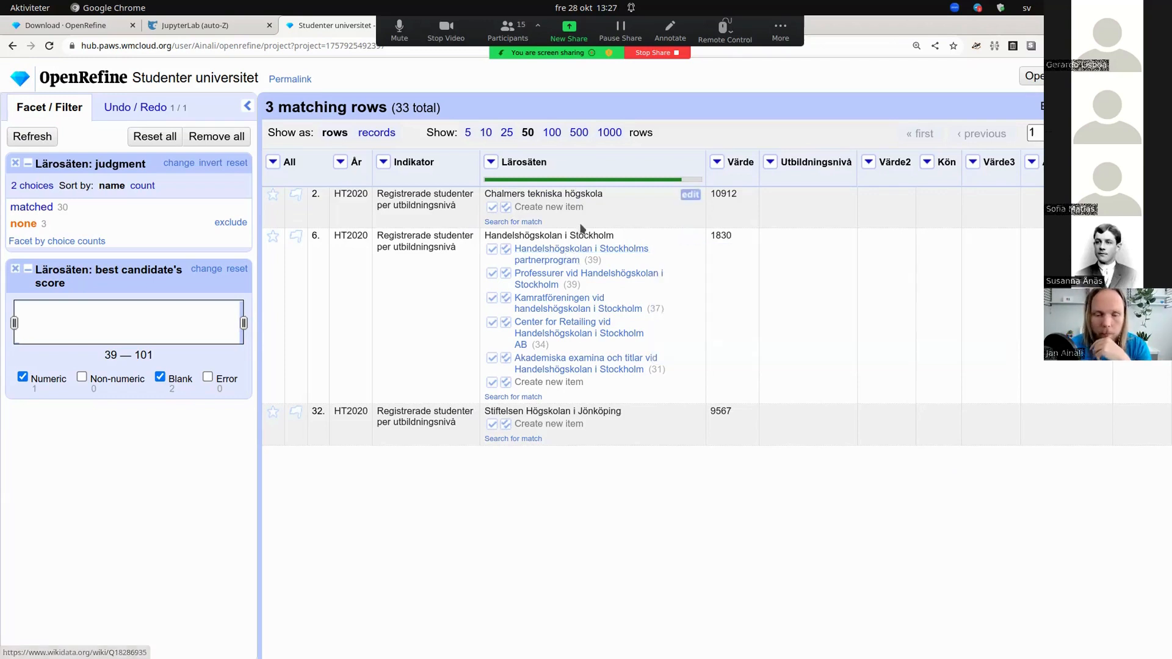
pyautogui.click(527, 222)
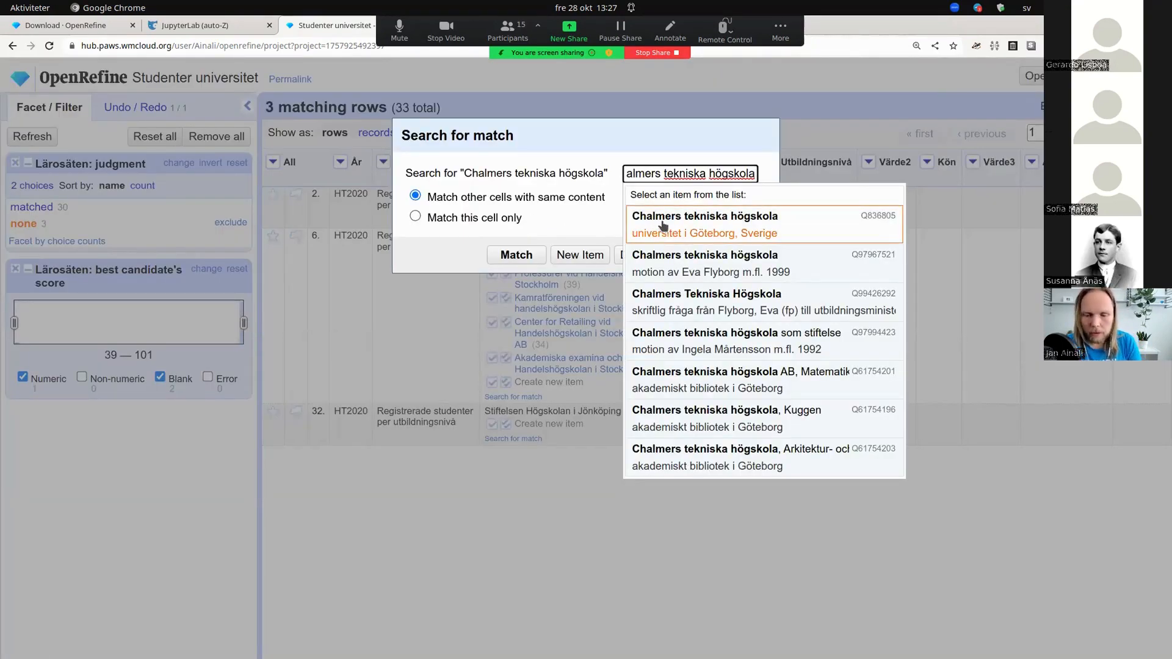
pyautogui.click(743, 225)
pyautogui.moveTo(629, 258)
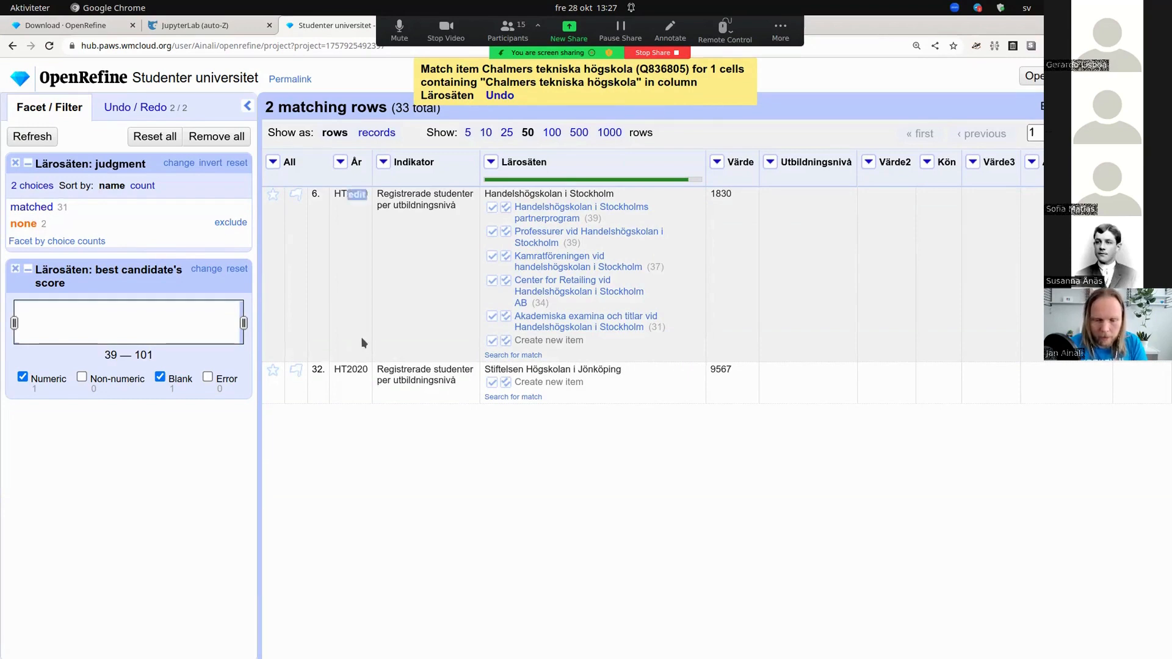
# - Search for matches and match Handelshögskolan i Stockholm to Q1061504 and Stiftelsen Högskolan i Jönköping to Högskolan i Jönköping (Q2496060), including identical cells
pyautogui.moveTo(572, 214)
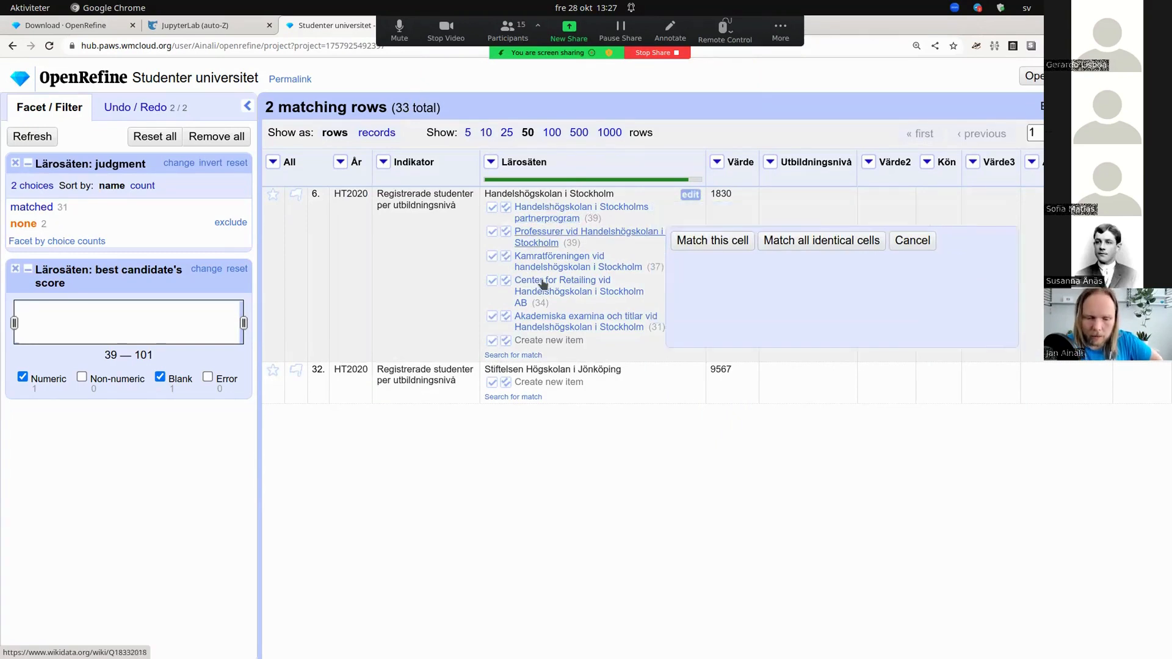
pyautogui.click(530, 356)
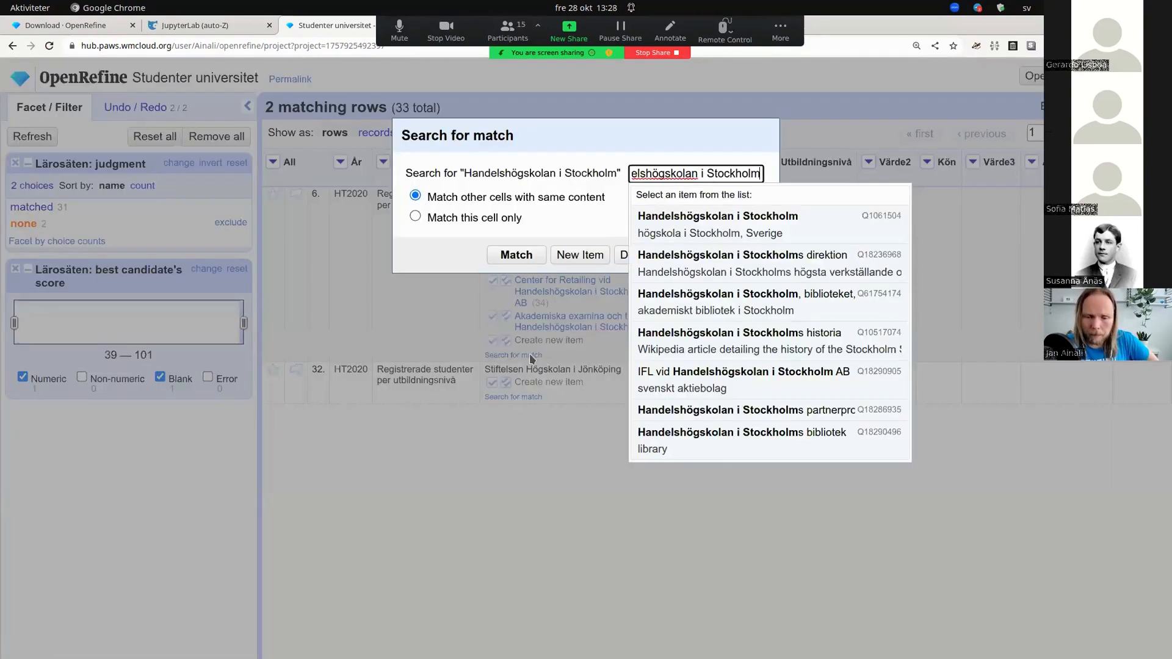
pyautogui.click(737, 230)
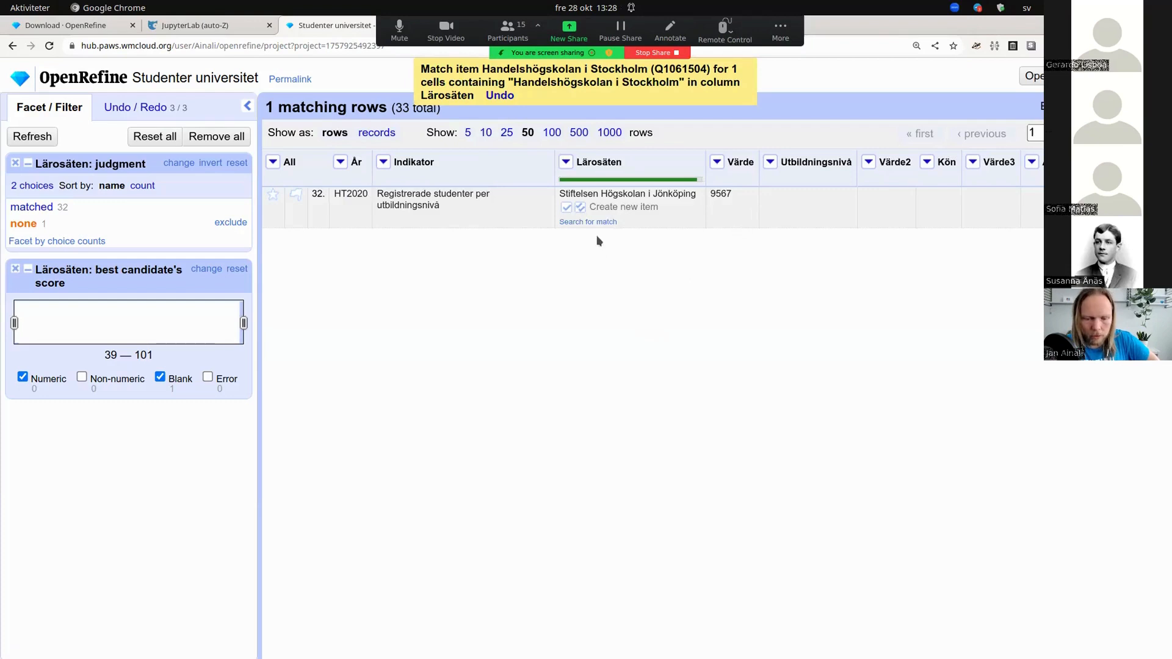
pyautogui.click(596, 223)
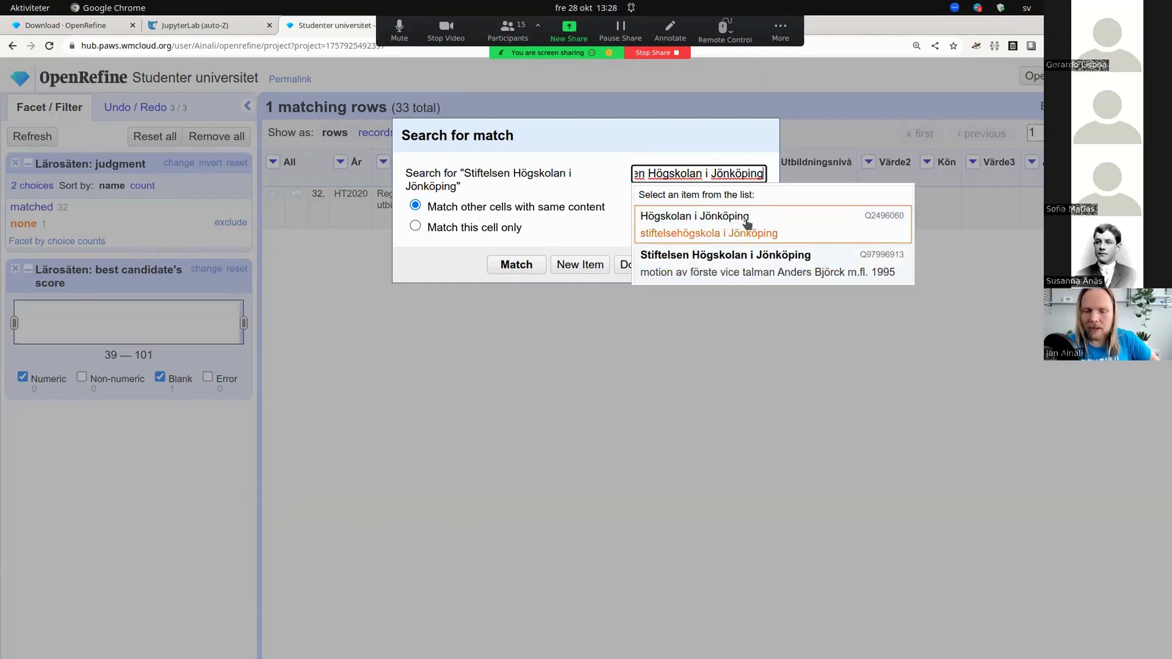
pyautogui.click(701, 227)
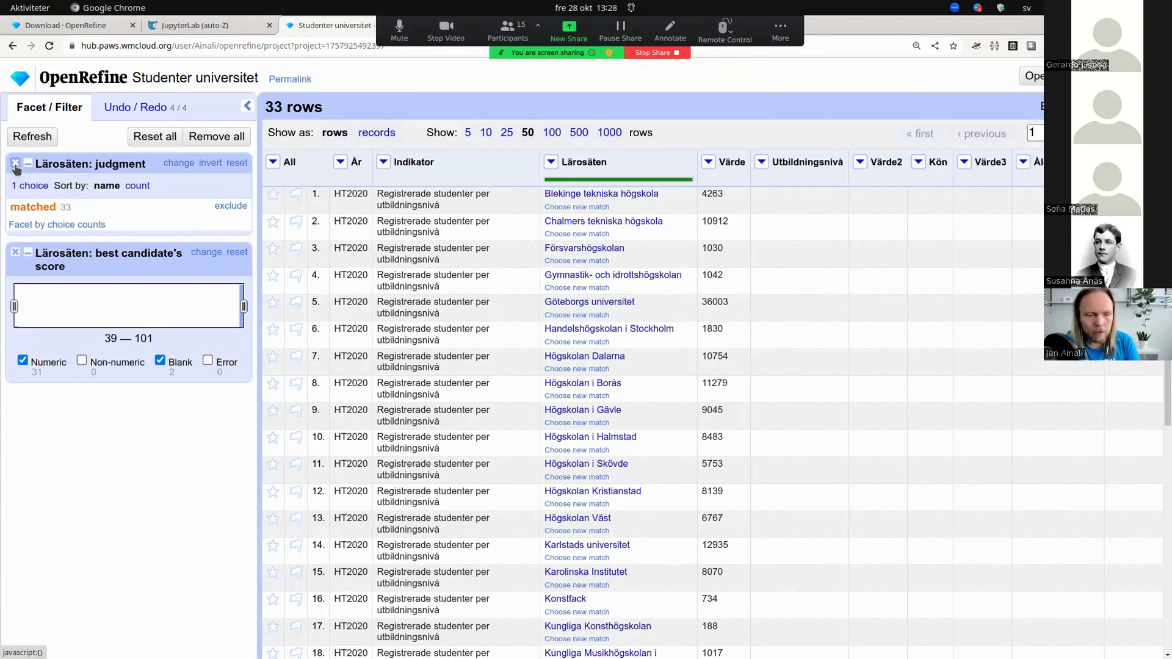
# - Remove the Lärosäten judgment facet and preview the matched Wikidata items of the first few institutions
pyautogui.click(15, 164)
pyautogui.moveTo(612, 256)
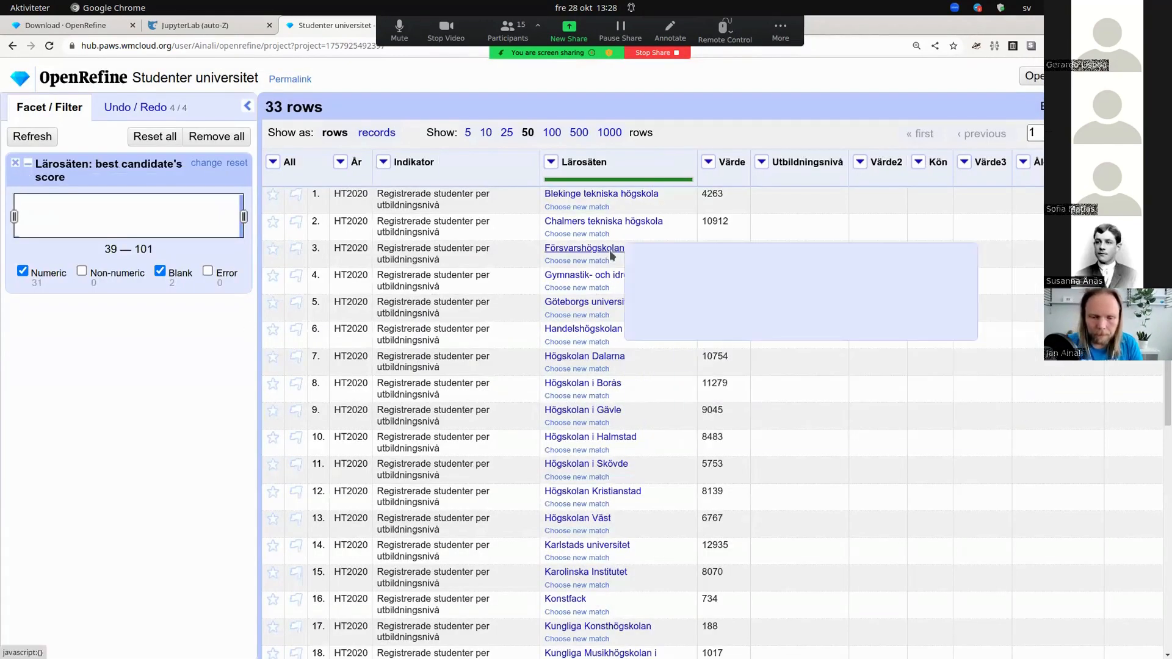
pyautogui.moveTo(604, 196)
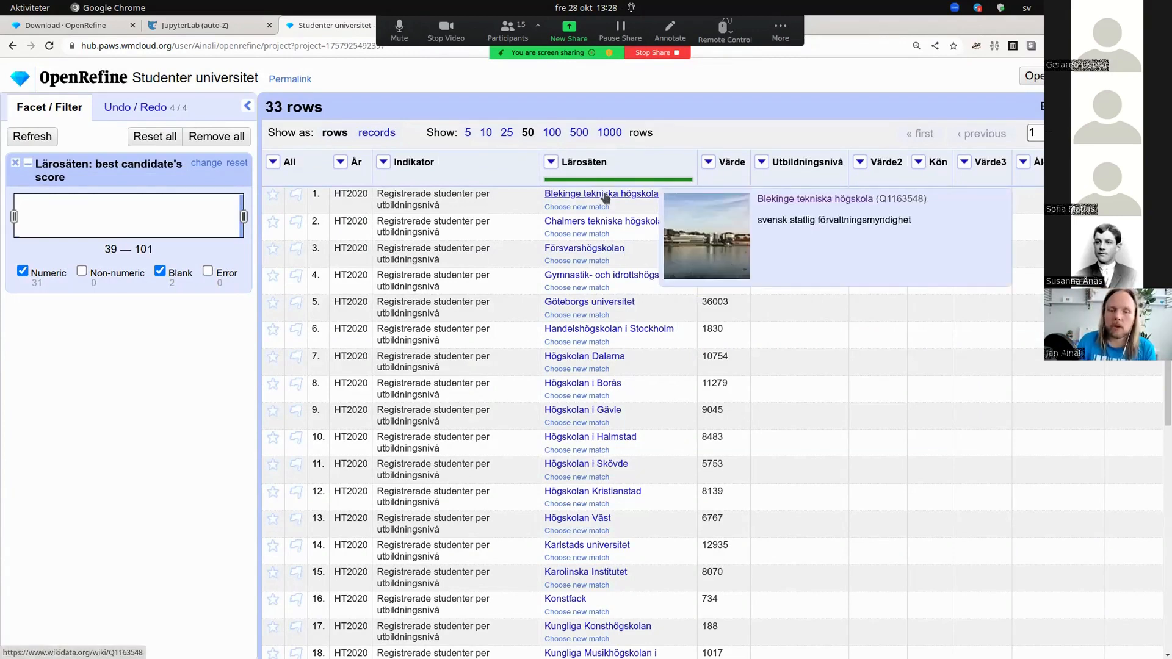
pyautogui.moveTo(608, 226)
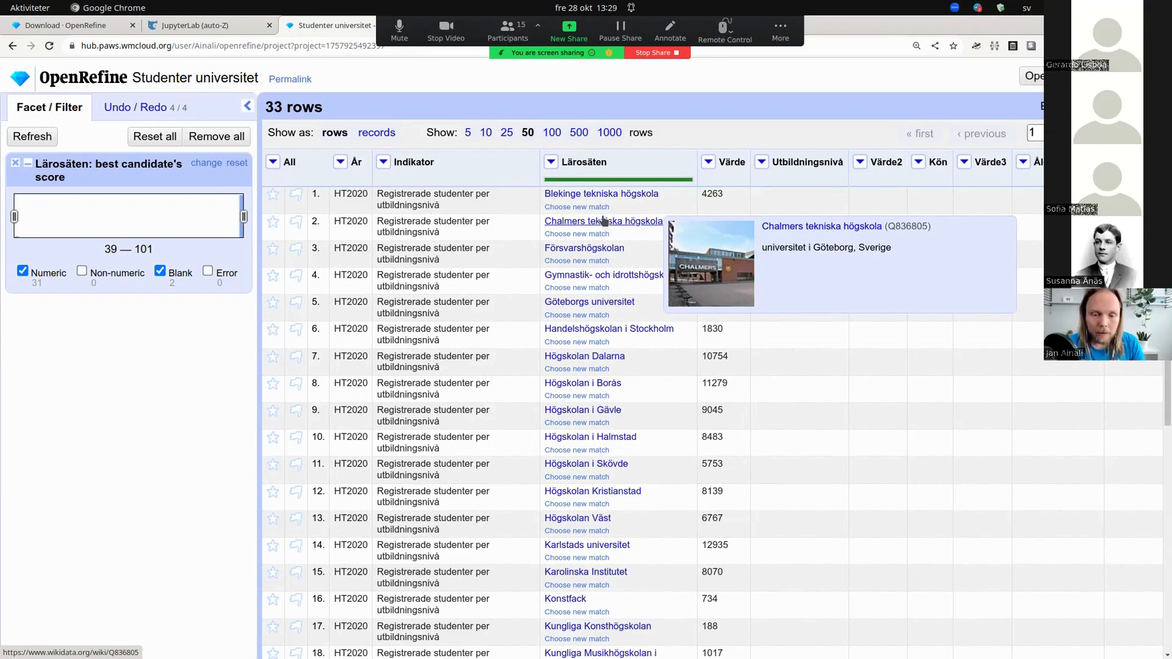
# - Open the dialog for adding columns from the reconciled values of the Lärosäten column
pyautogui.click(552, 163)
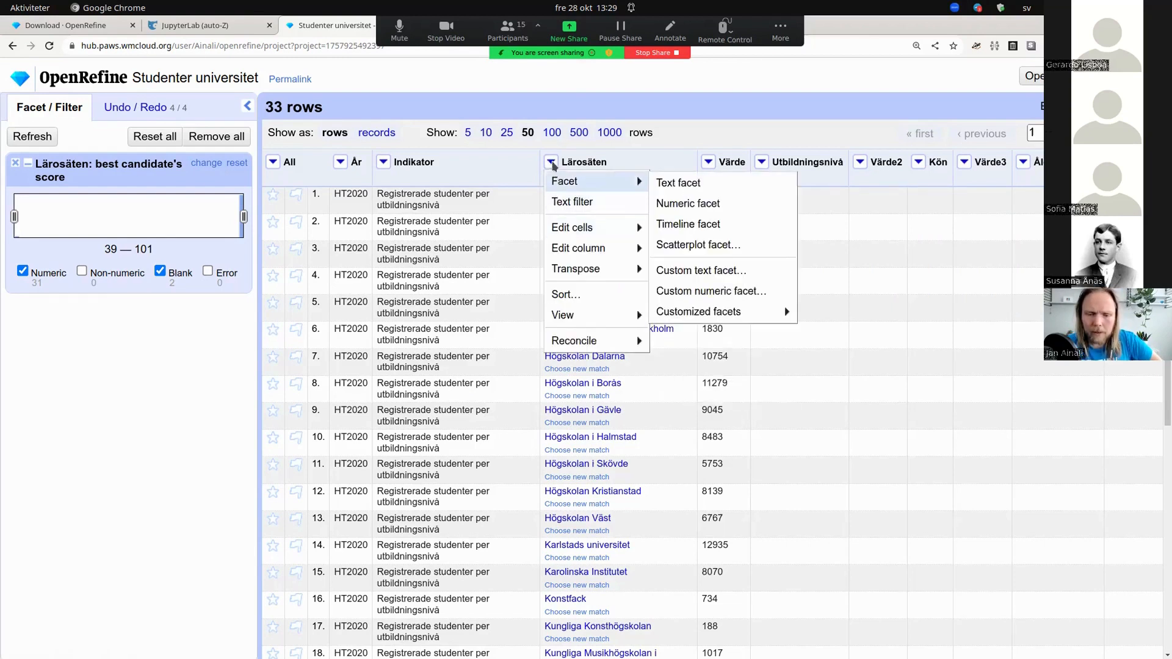
pyautogui.click(659, 164)
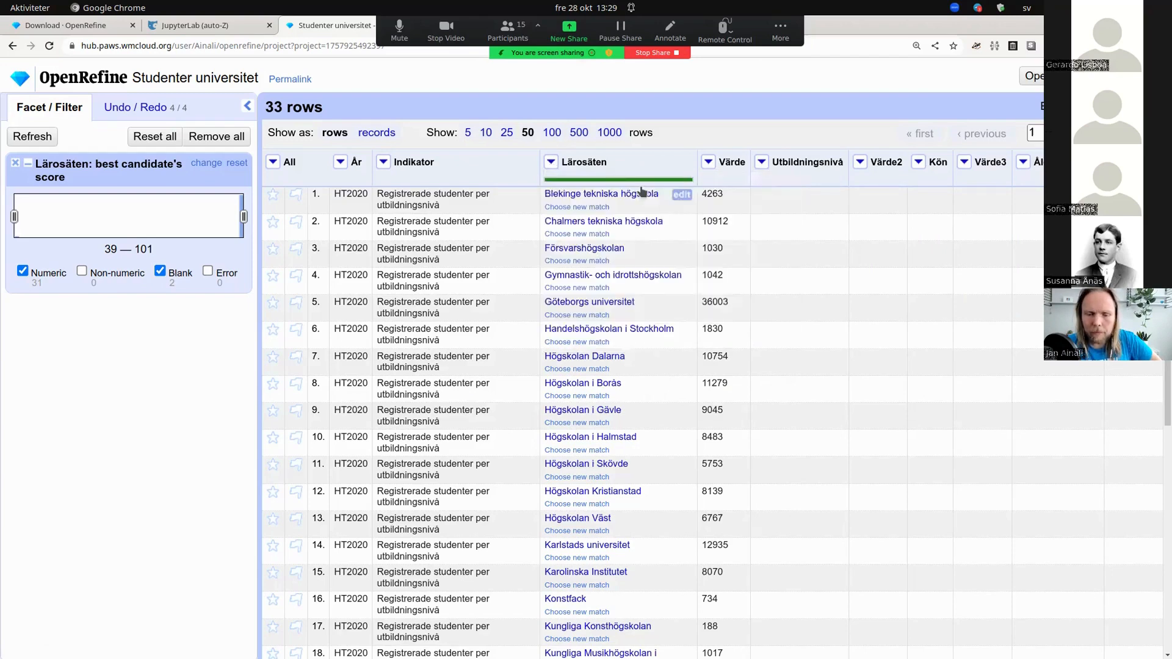
pyautogui.click(552, 162)
pyautogui.moveTo(562, 250)
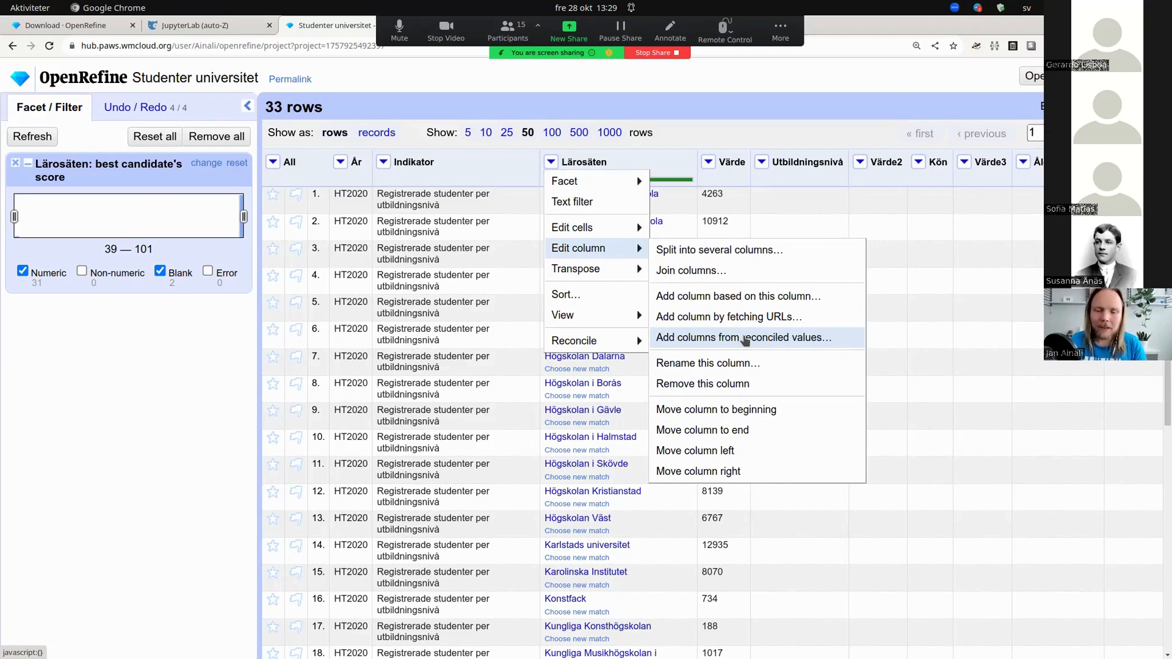
pyautogui.click(804, 339)
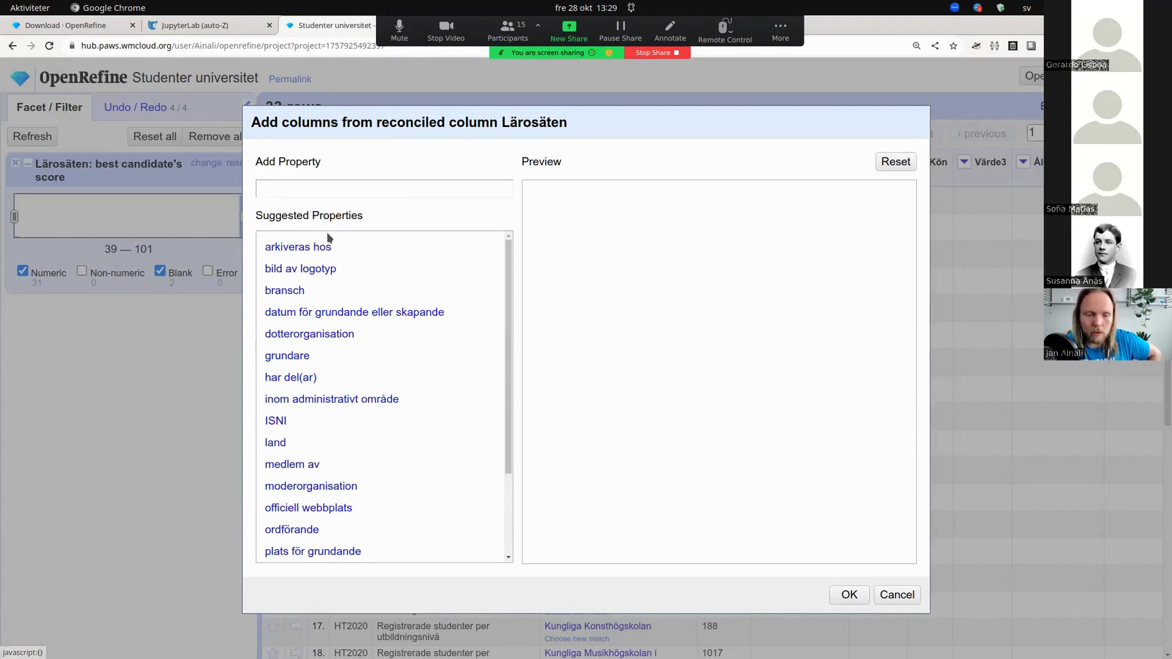
# - Try officiell webbplats as an added property, review its preview for all institutions, and remove it
pyautogui.click(327, 188)
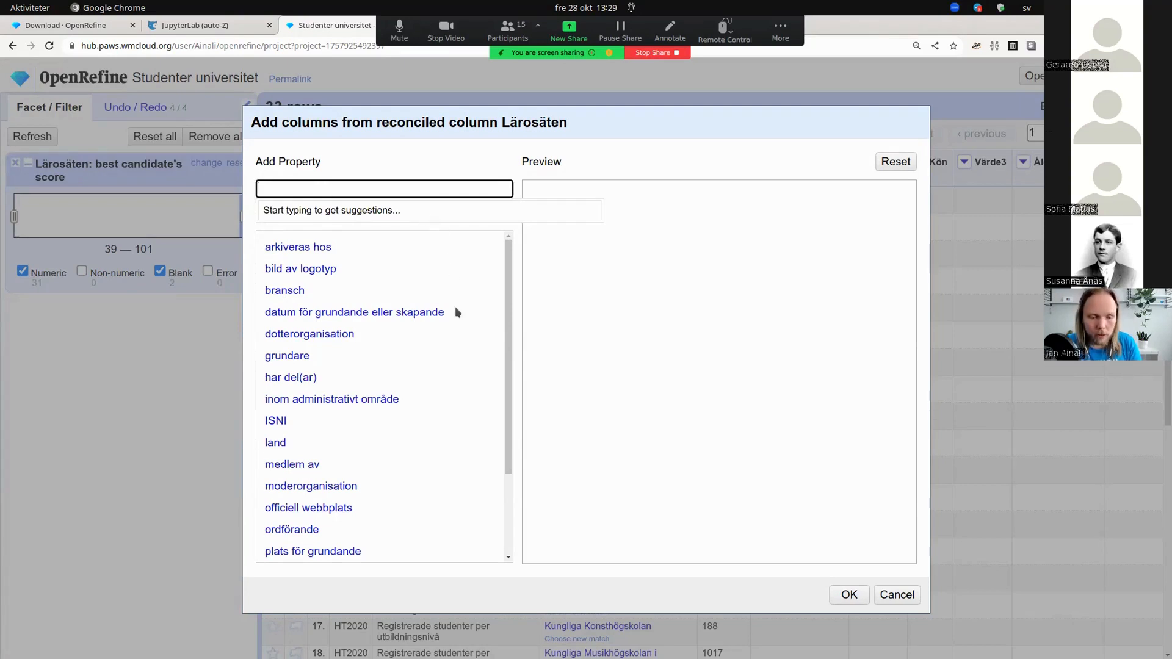
pyautogui.click(334, 509)
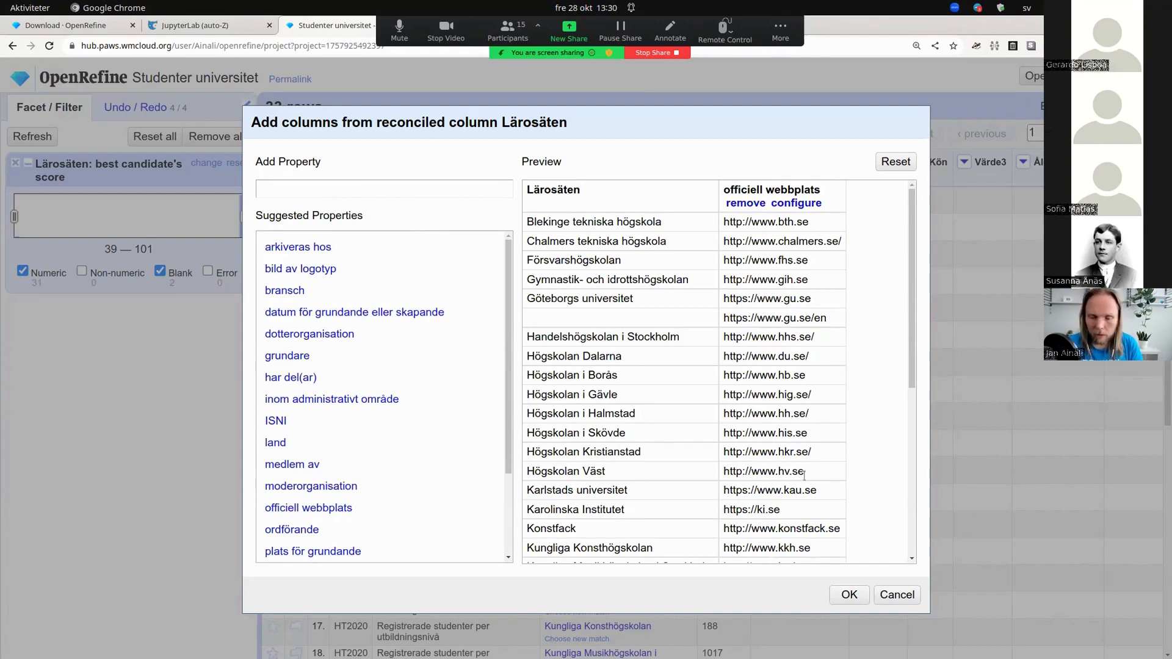
pyautogui.scroll(-3, 830, 400)
pyautogui.scroll(-5, 829, 401)
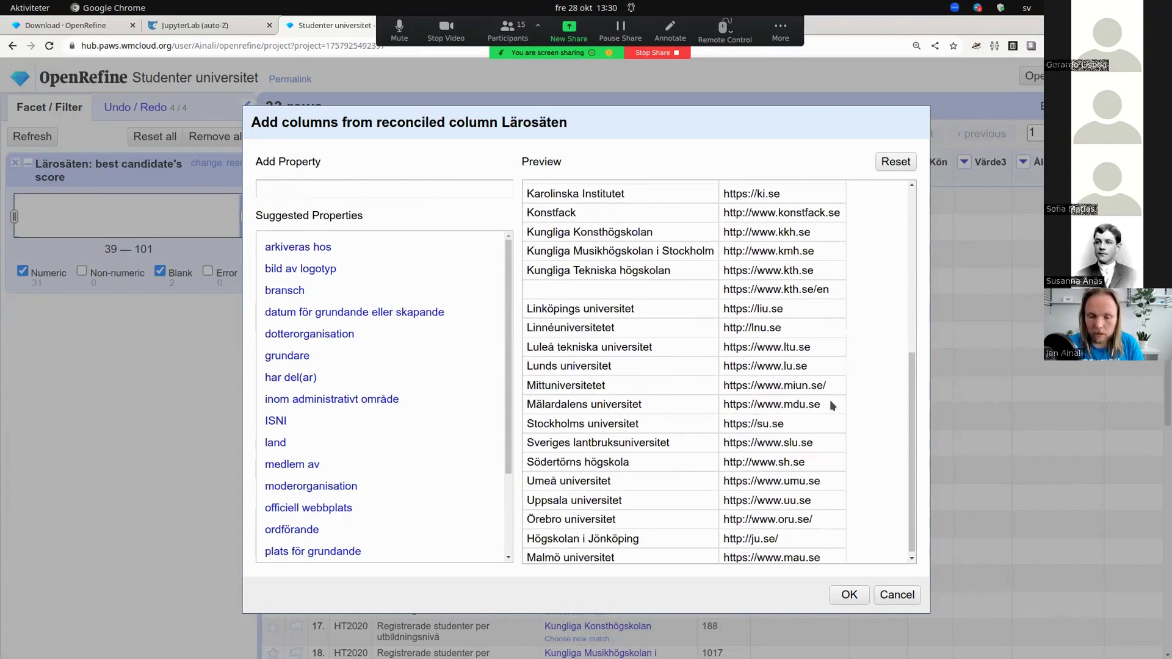
pyautogui.scroll(7, 830, 401)
pyautogui.scroll(1, 830, 401)
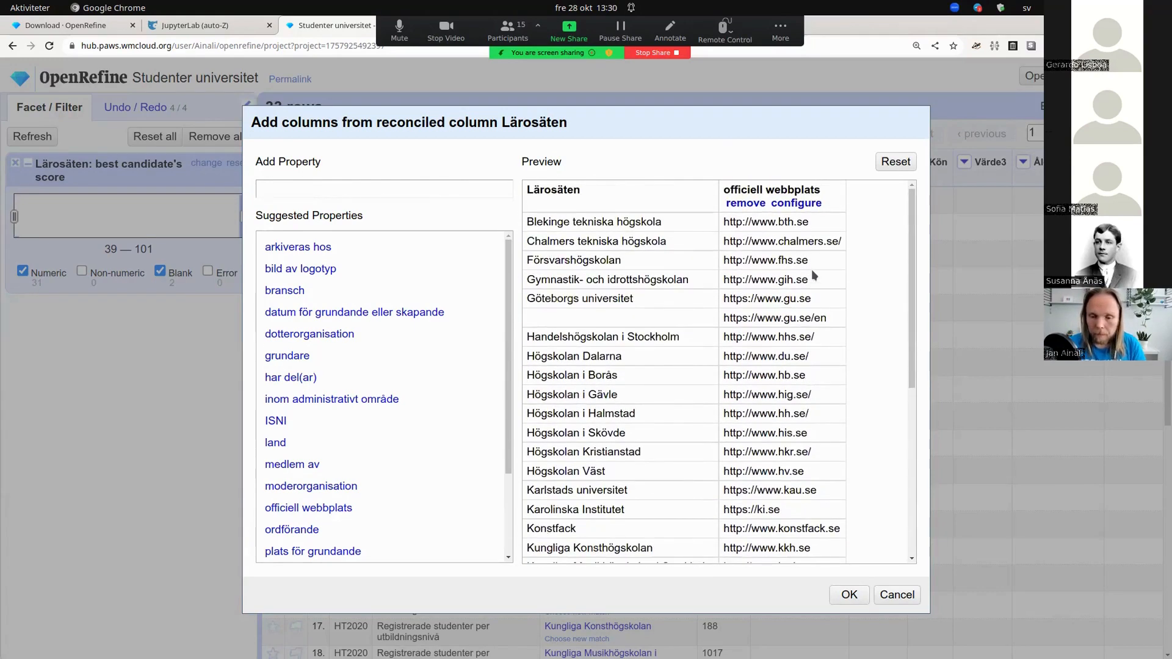
pyautogui.click(746, 203)
# - Add the Wikidata property antal studenter (P2196) as a new column and compare it with the Värde column across all rows
pyautogui.write('studen')
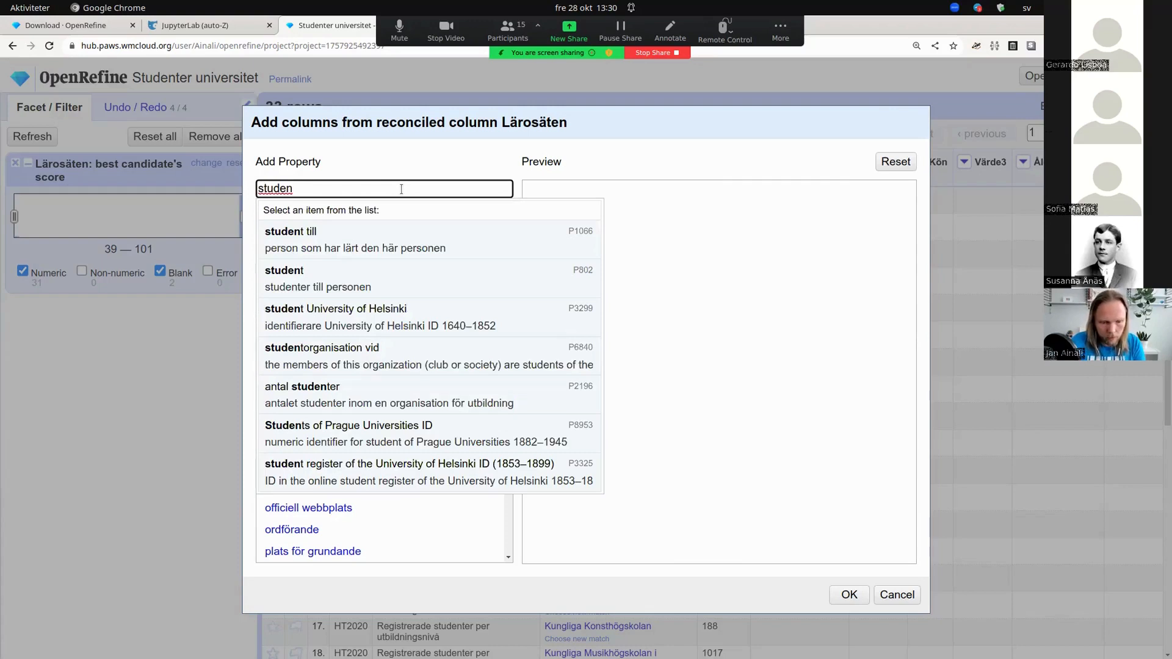
pyautogui.click(325, 395)
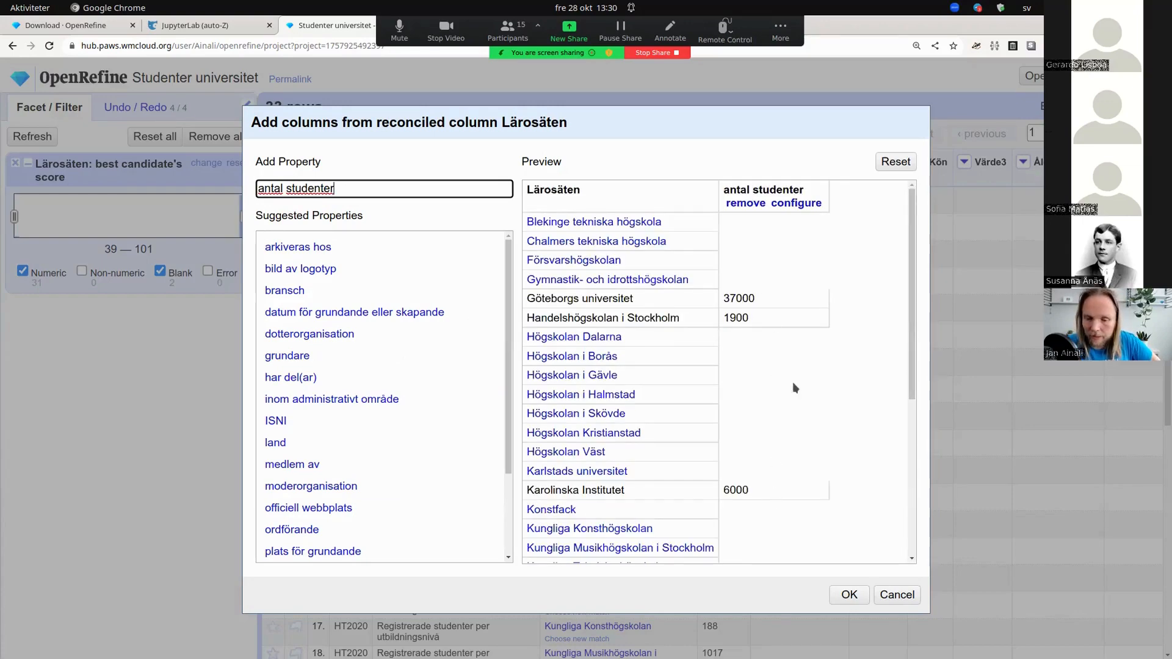
pyautogui.scroll(-5, 796, 370)
pyautogui.scroll(-1, 796, 370)
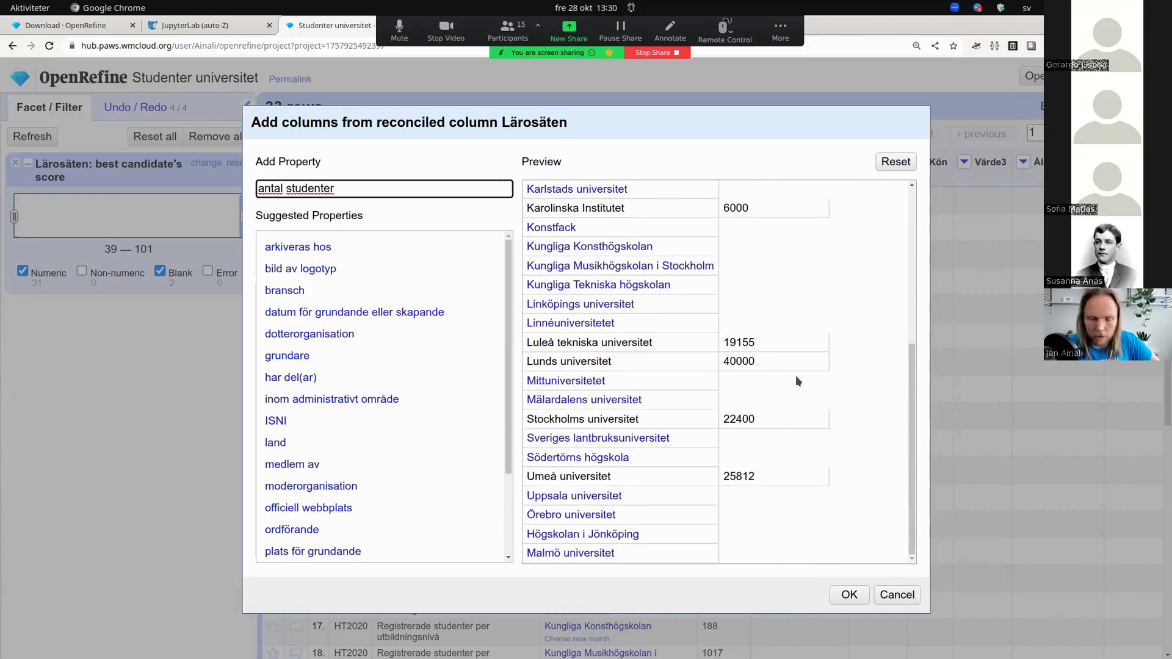
pyautogui.click(851, 595)
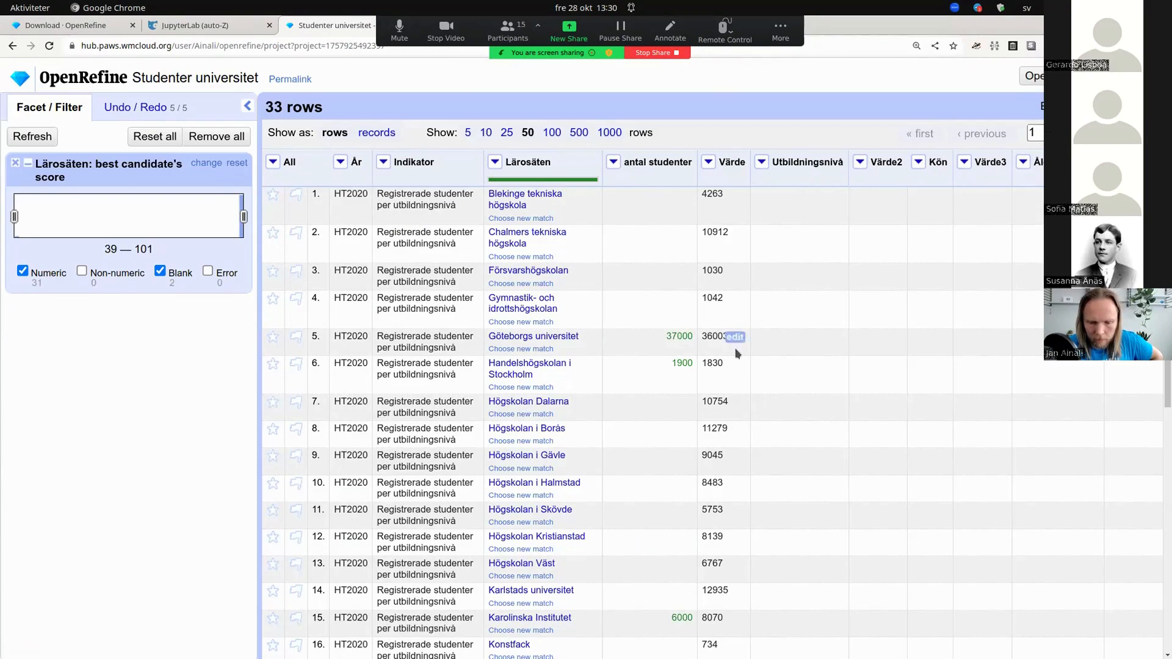
pyautogui.scroll(-3, 712, 372)
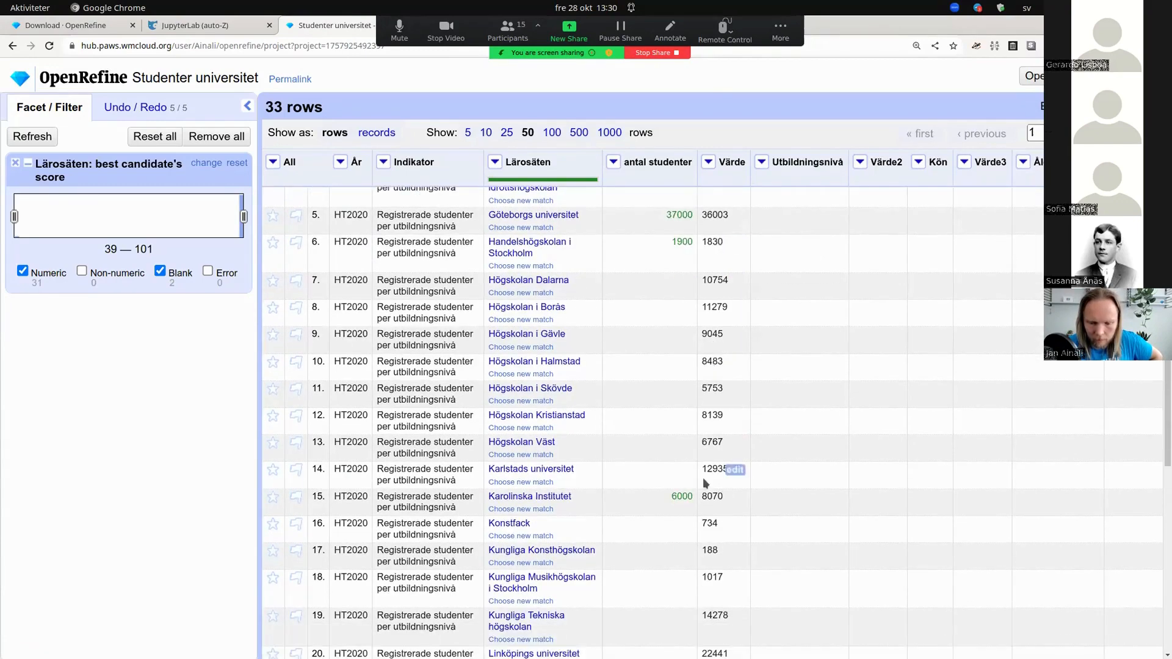
pyautogui.scroll(-8, 707, 476)
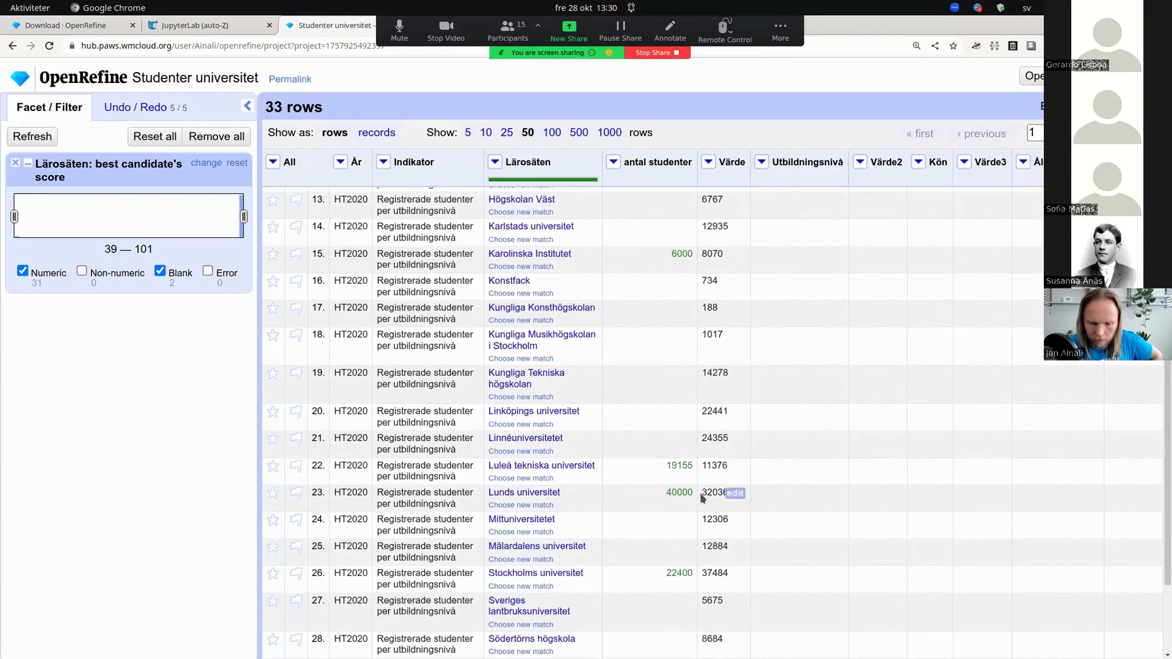
pyautogui.scroll(-1, 721, 519)
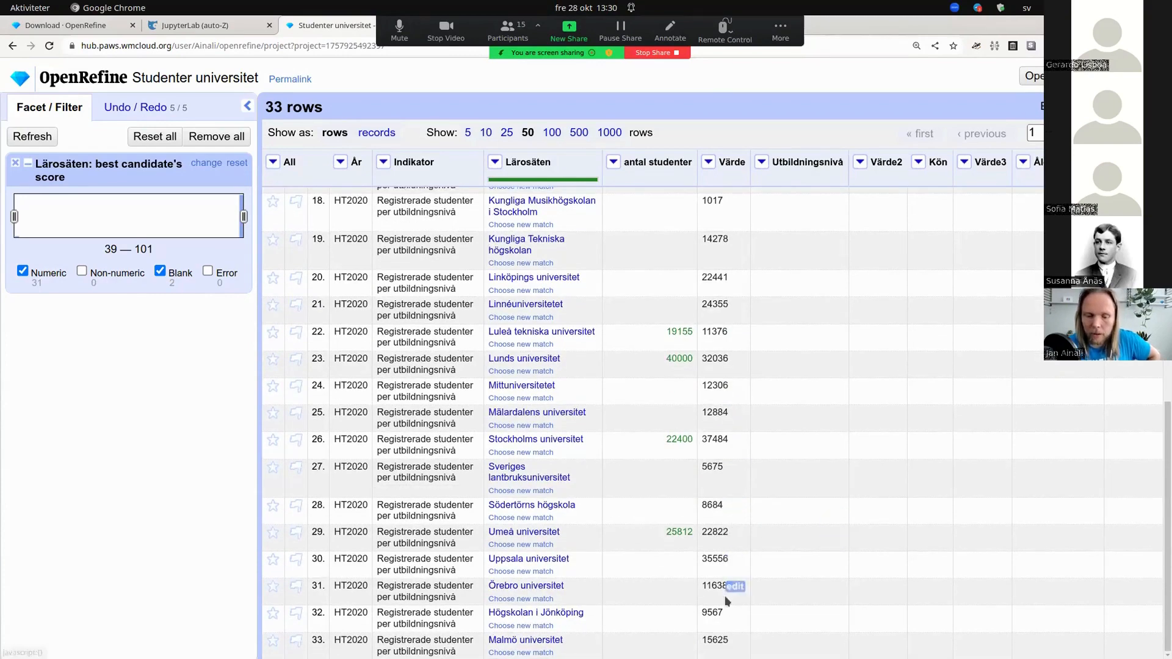
pyautogui.scroll(6, 728, 379)
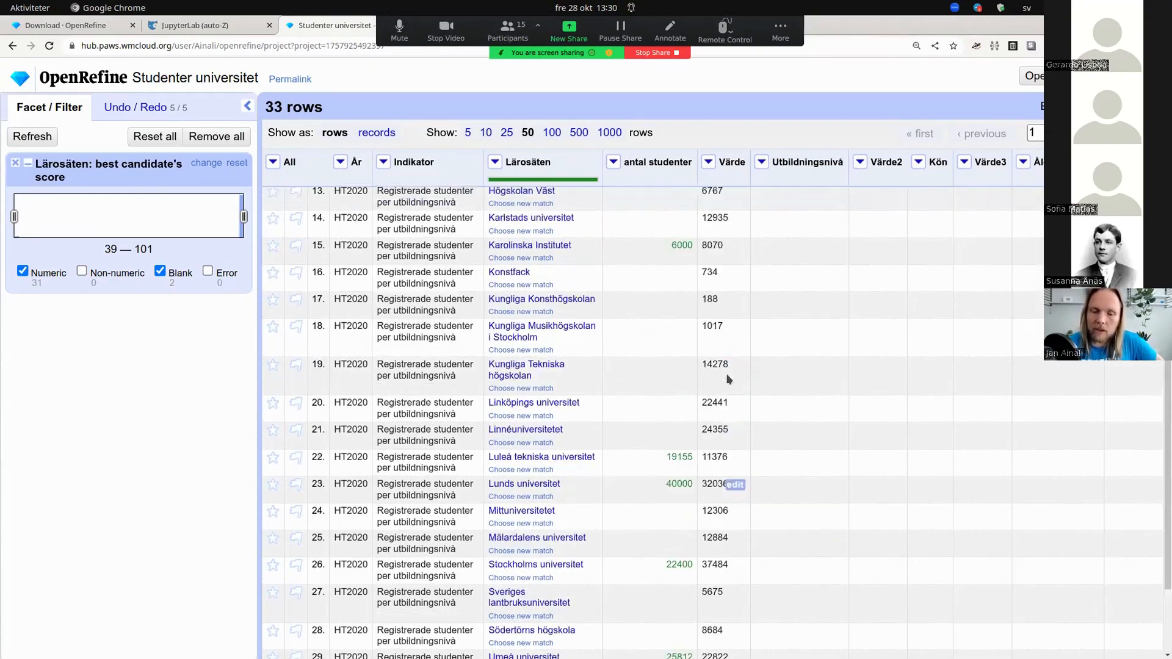
pyautogui.scroll(5, 728, 379)
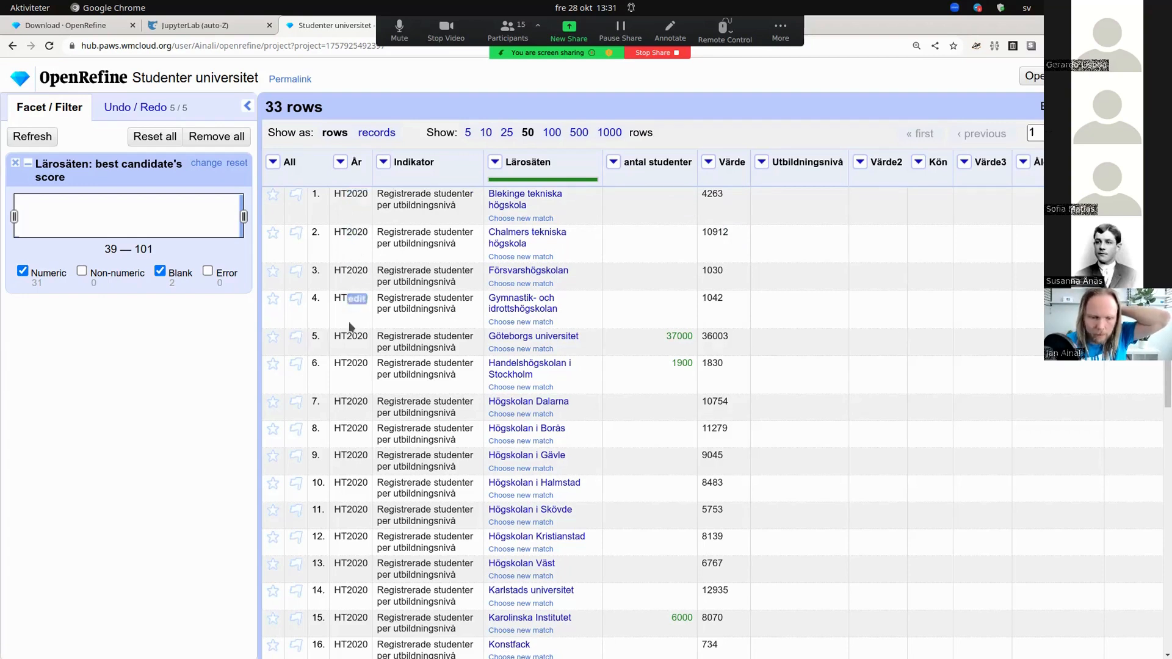
pyautogui.click(353, 194)
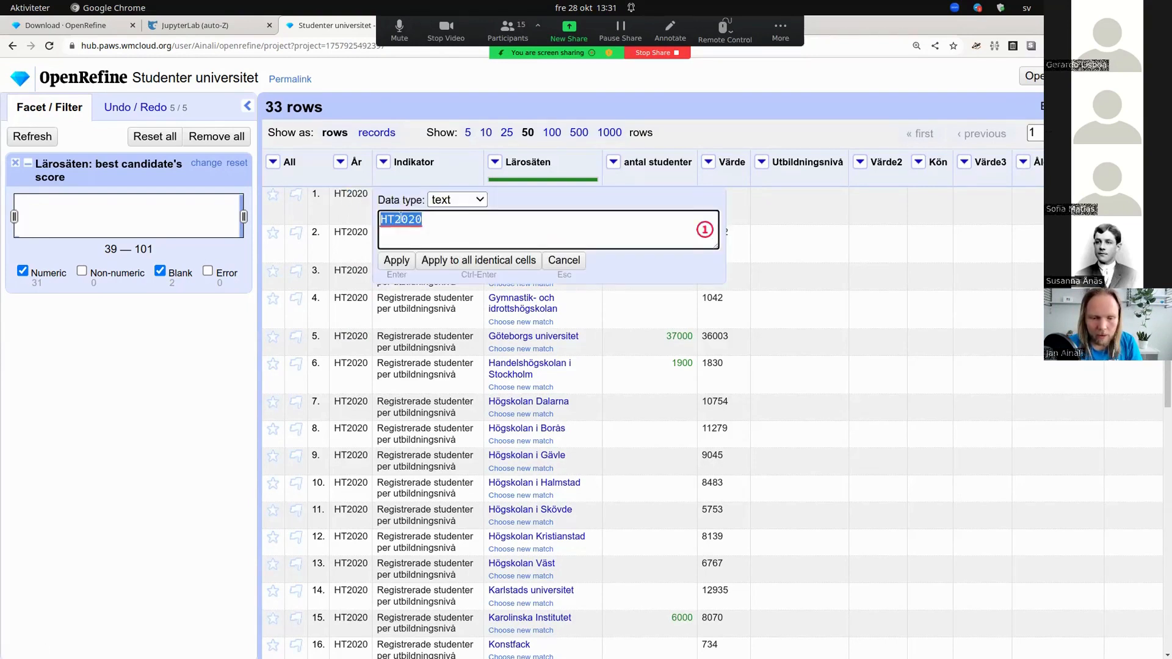
pyautogui.click(396, 218)
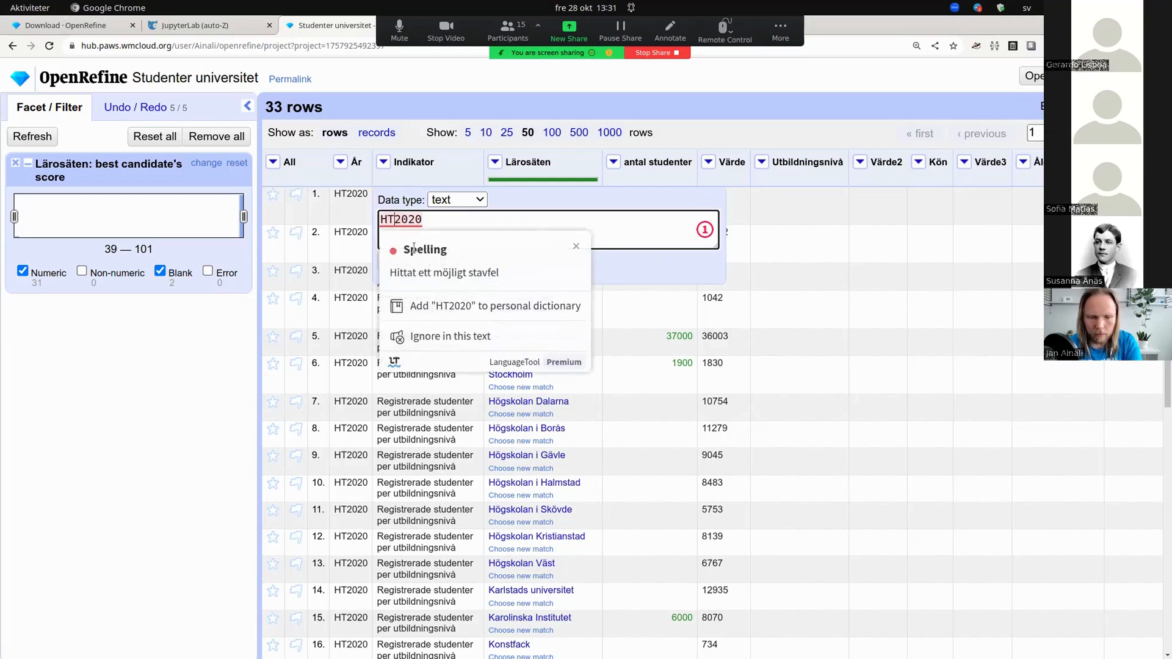
pyautogui.press('BackSpace')
pyautogui.press('BackSpace')
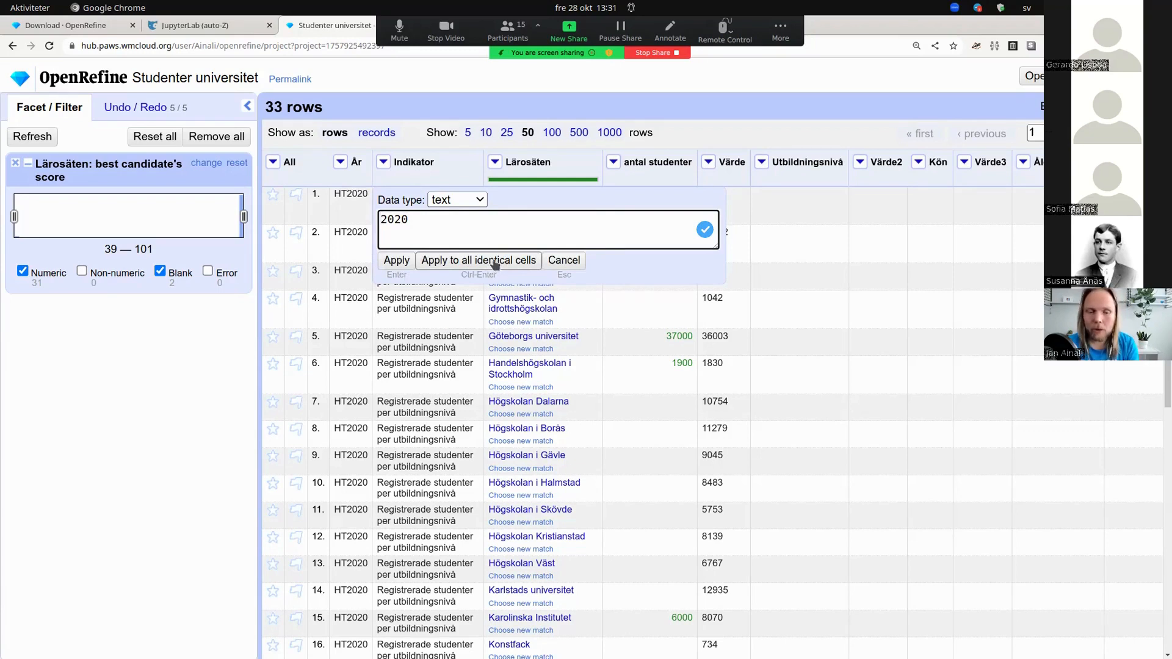
pyautogui.click(563, 263)
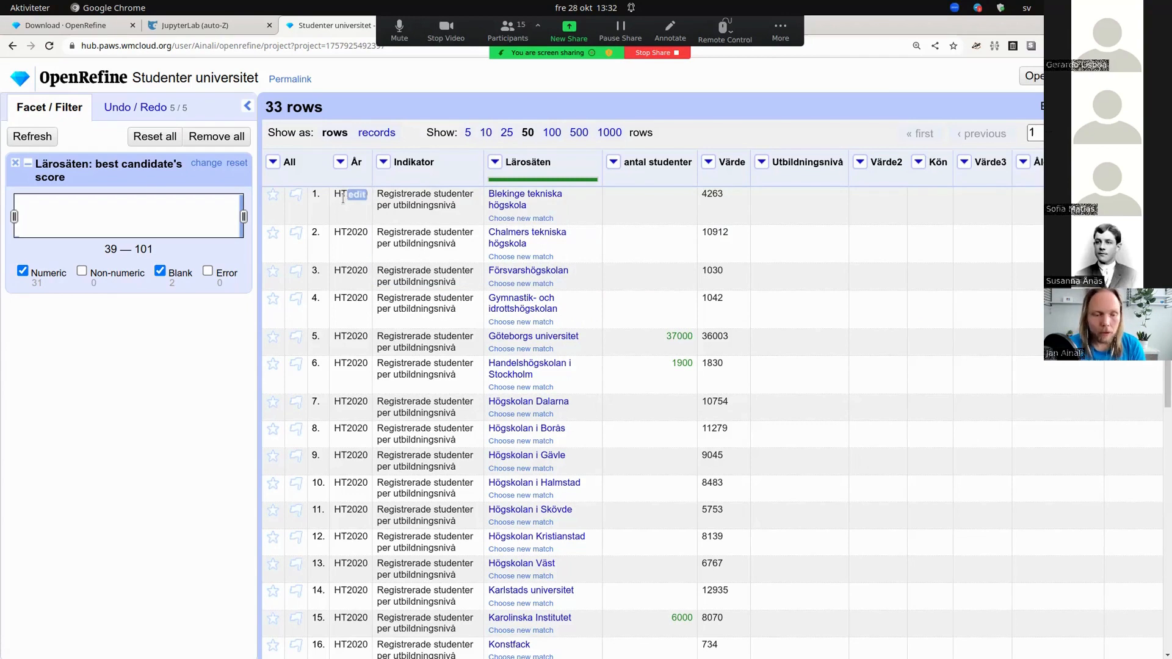
# - Open a custom text transform for the År column, keeping GREL as the language, and examine the prefix and year parts of its values
pyautogui.click(340, 162)
pyautogui.moveTo(373, 227)
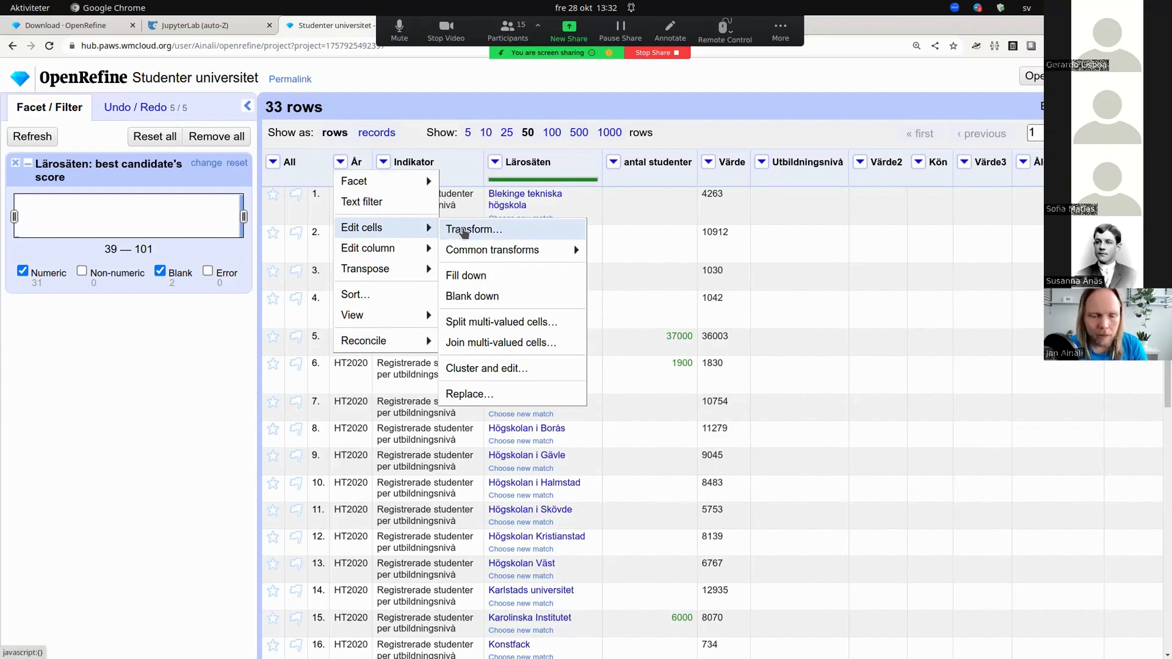
pyautogui.click(464, 231)
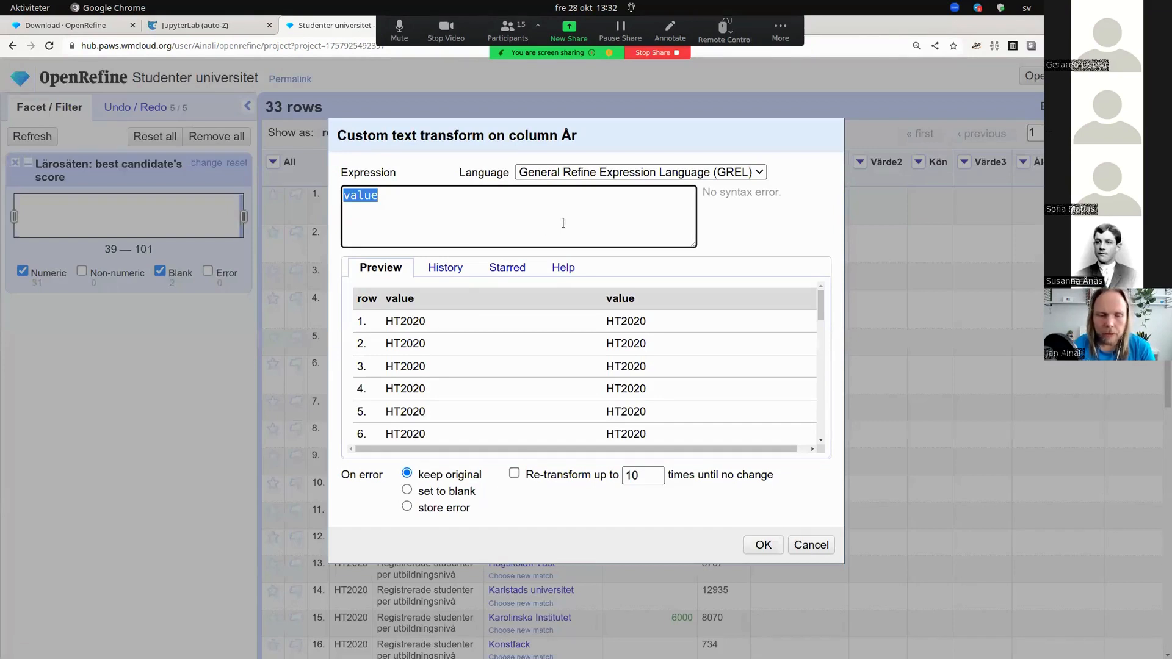
pyautogui.click(414, 194)
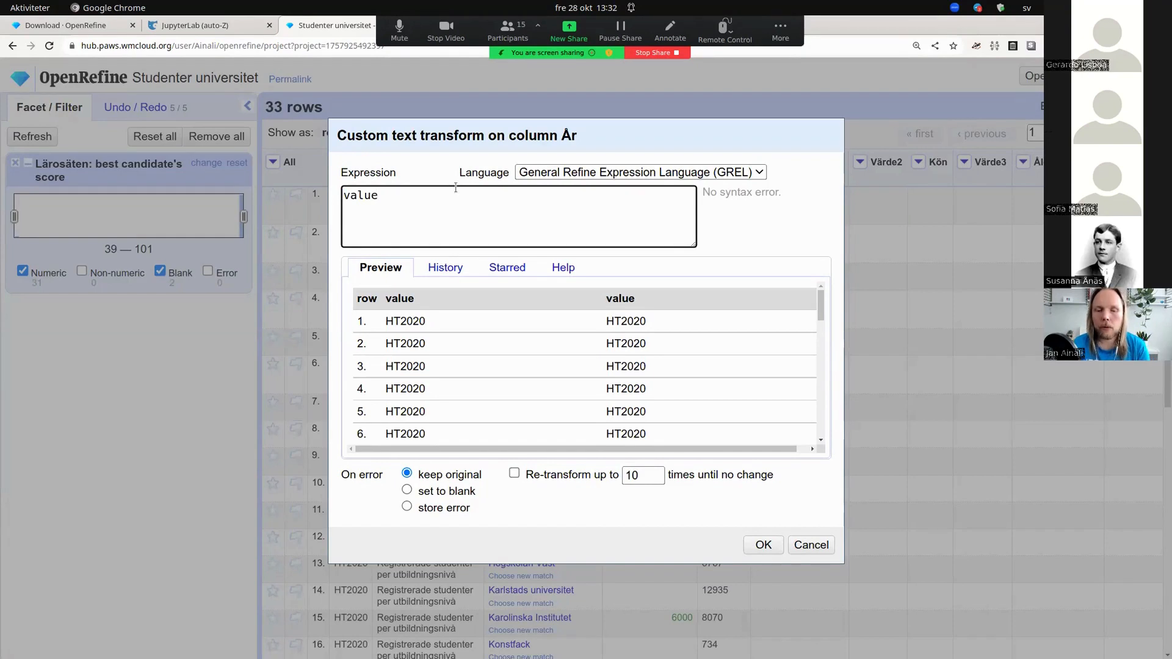
pyautogui.click(636, 178)
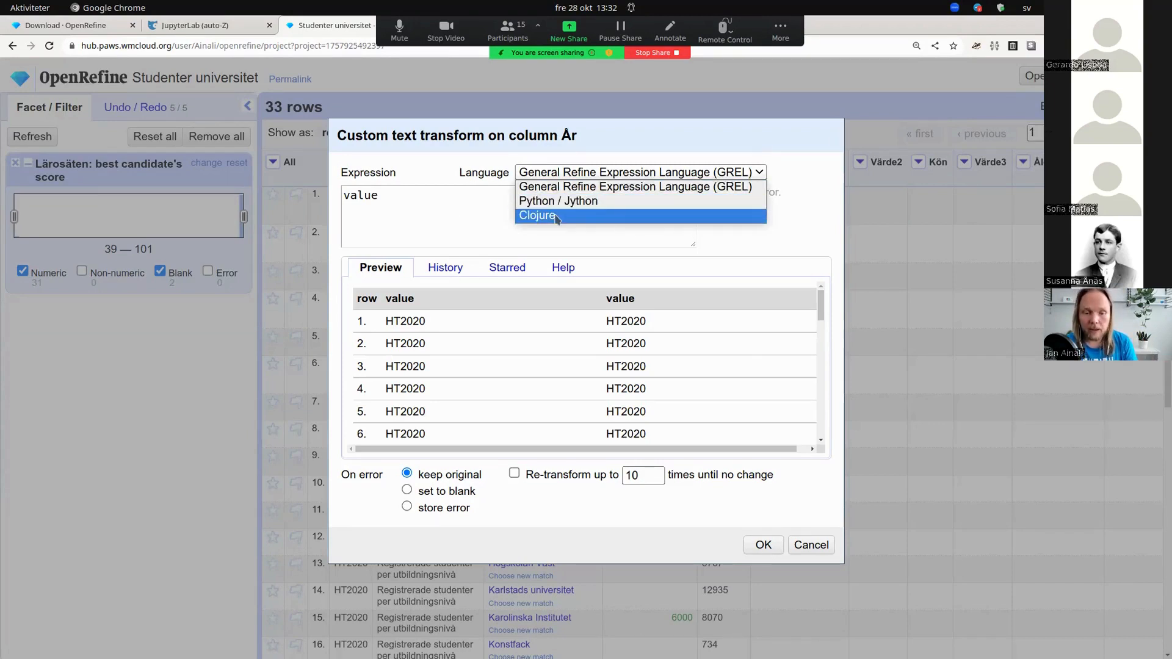
pyautogui.click(538, 190)
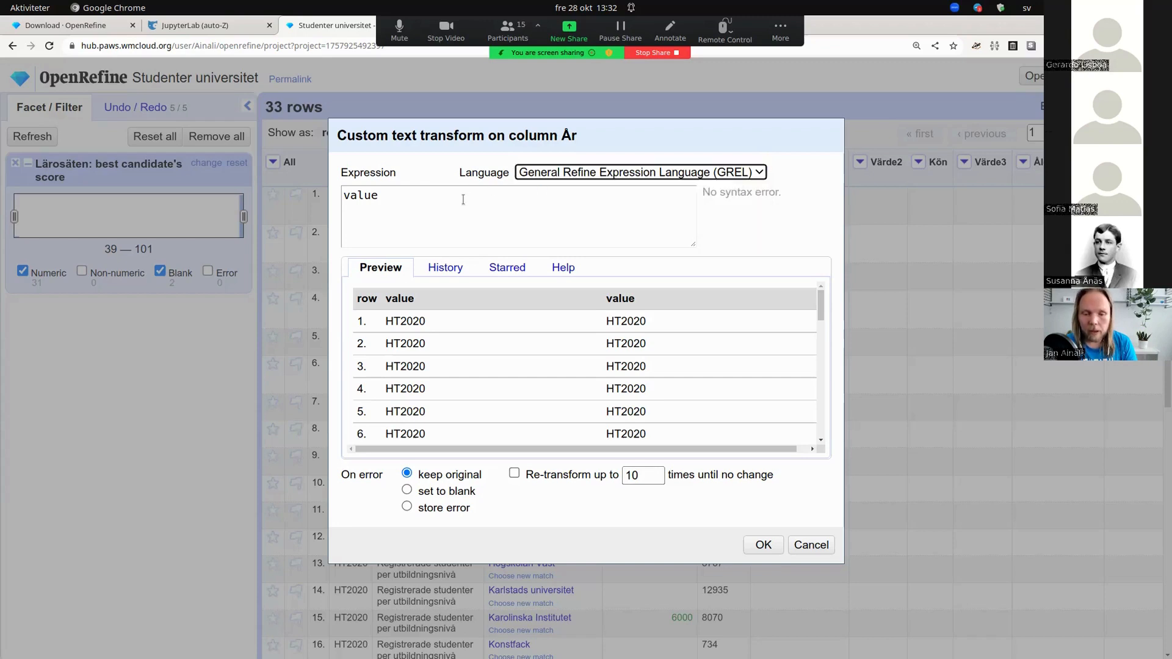
pyautogui.click(463, 201)
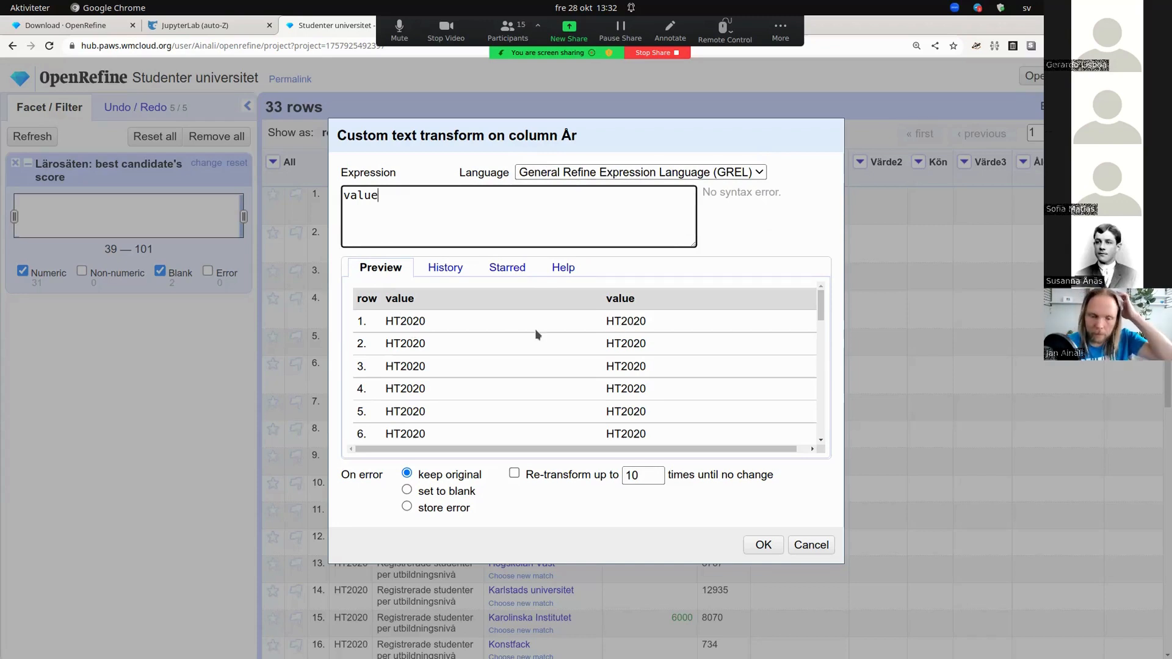
pyautogui.moveTo(398, 320); pyautogui.dragTo(381, 321)
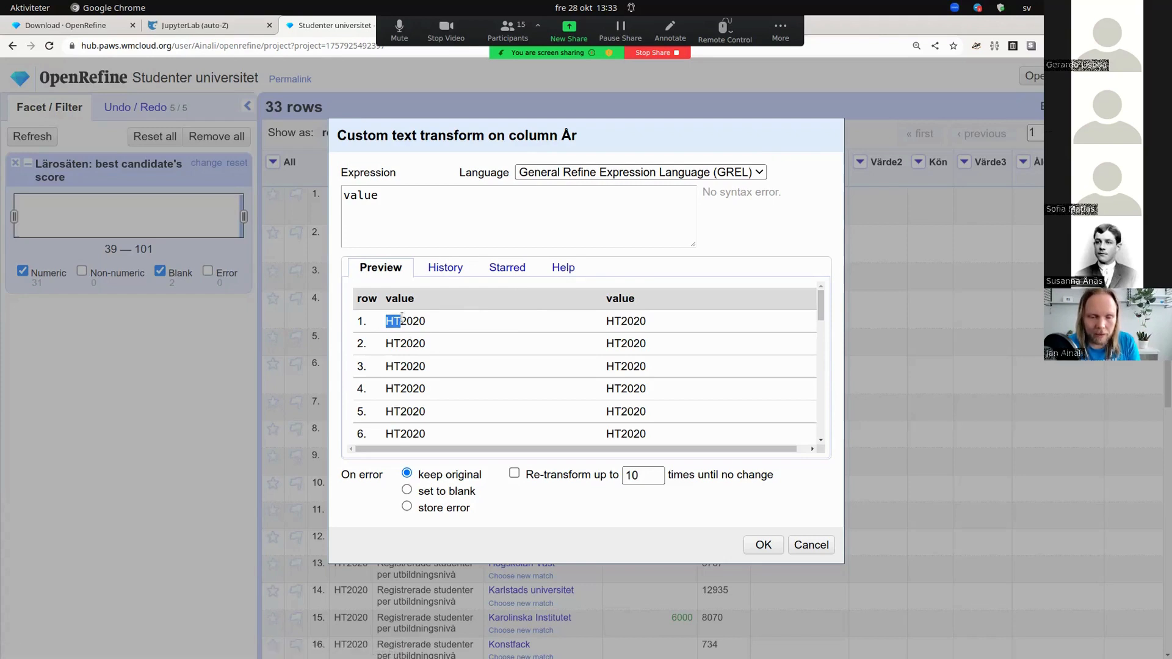
pyautogui.moveTo(425, 321); pyautogui.dragTo(400, 322)
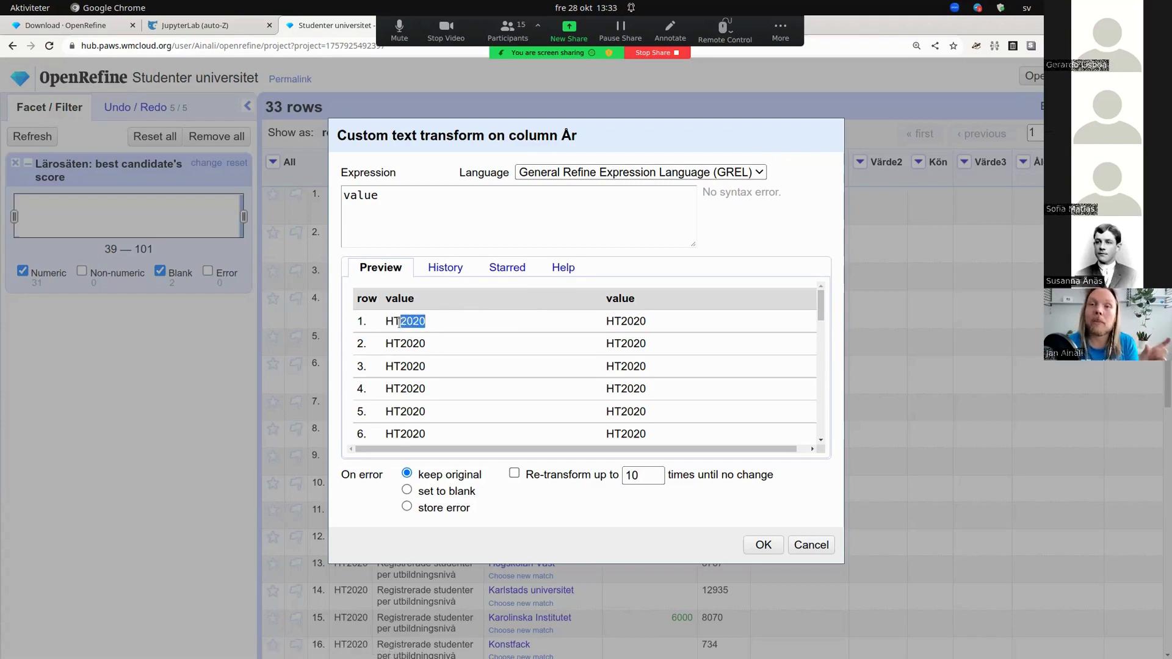
# - Look up the substring function and its arguments in the GREL help, and return to the transform preview
pyautogui.click(562, 269)
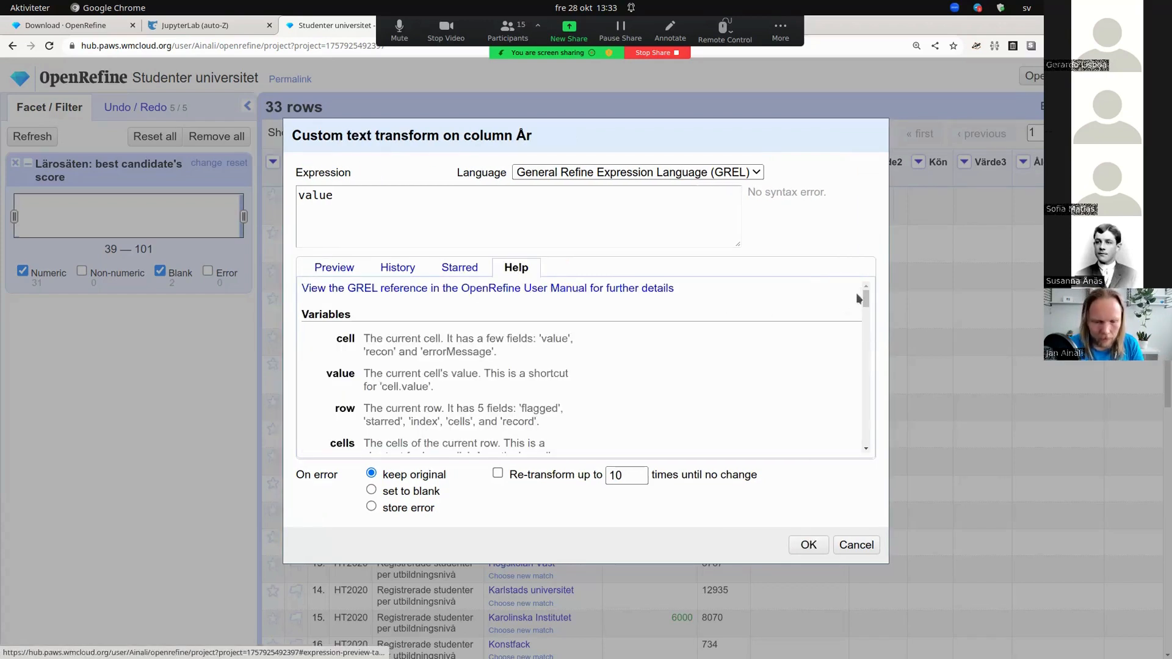
pyautogui.moveTo(867, 299); pyautogui.dragTo(863, 387)
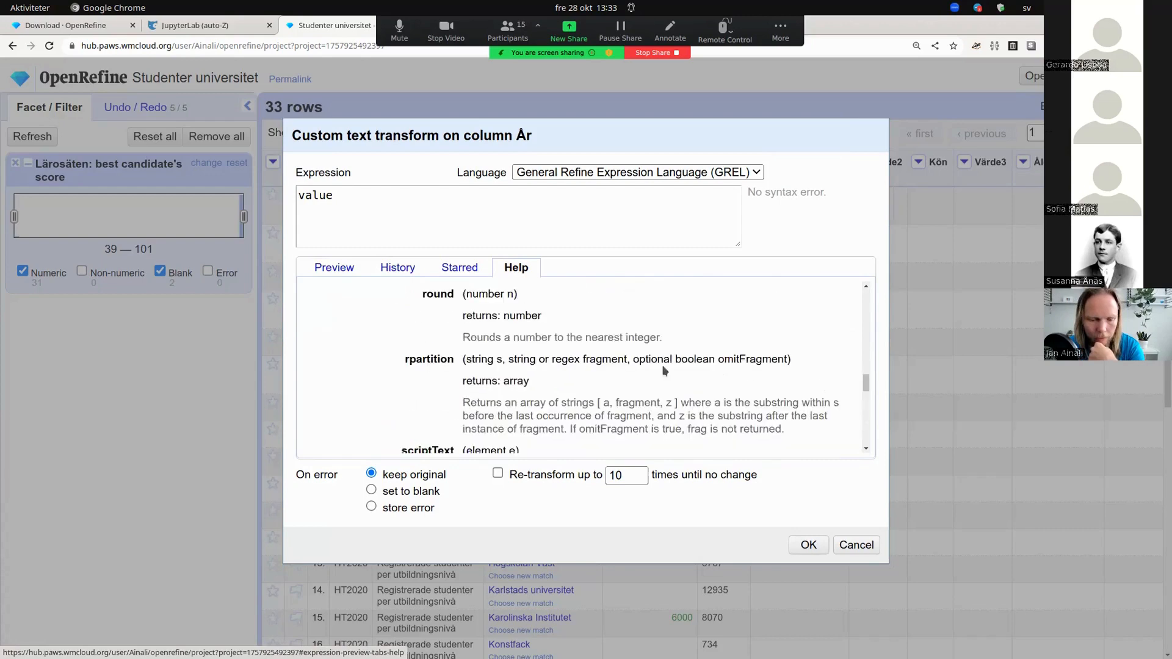
pyautogui.scroll(-10, 665, 371)
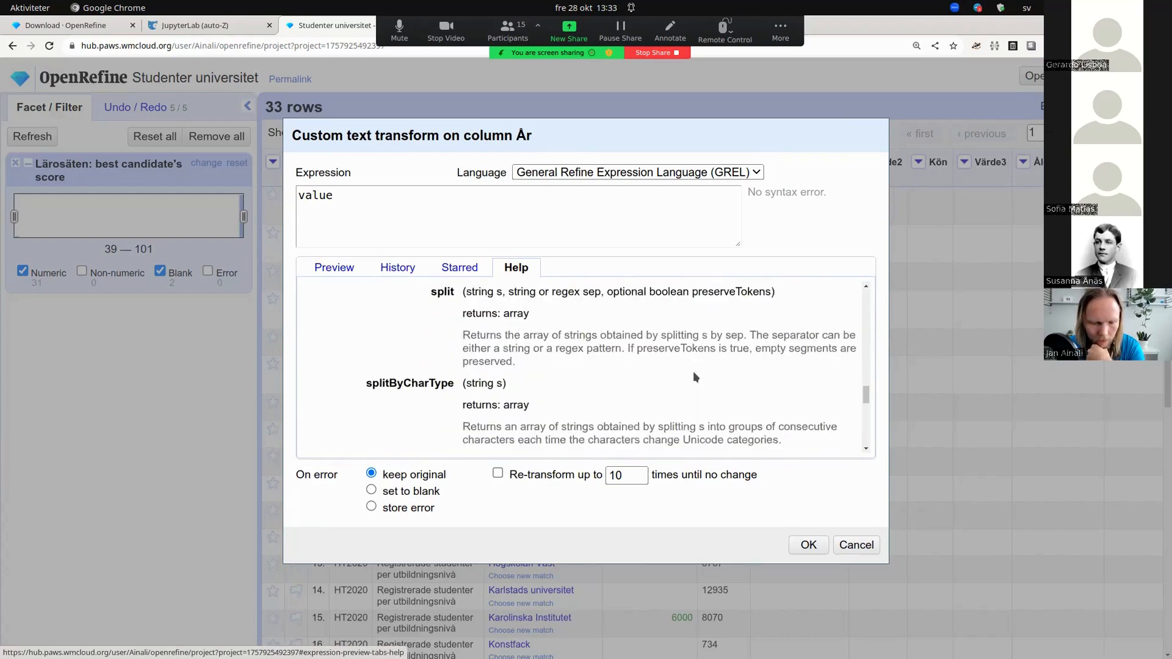
pyautogui.scroll(-8, 694, 375)
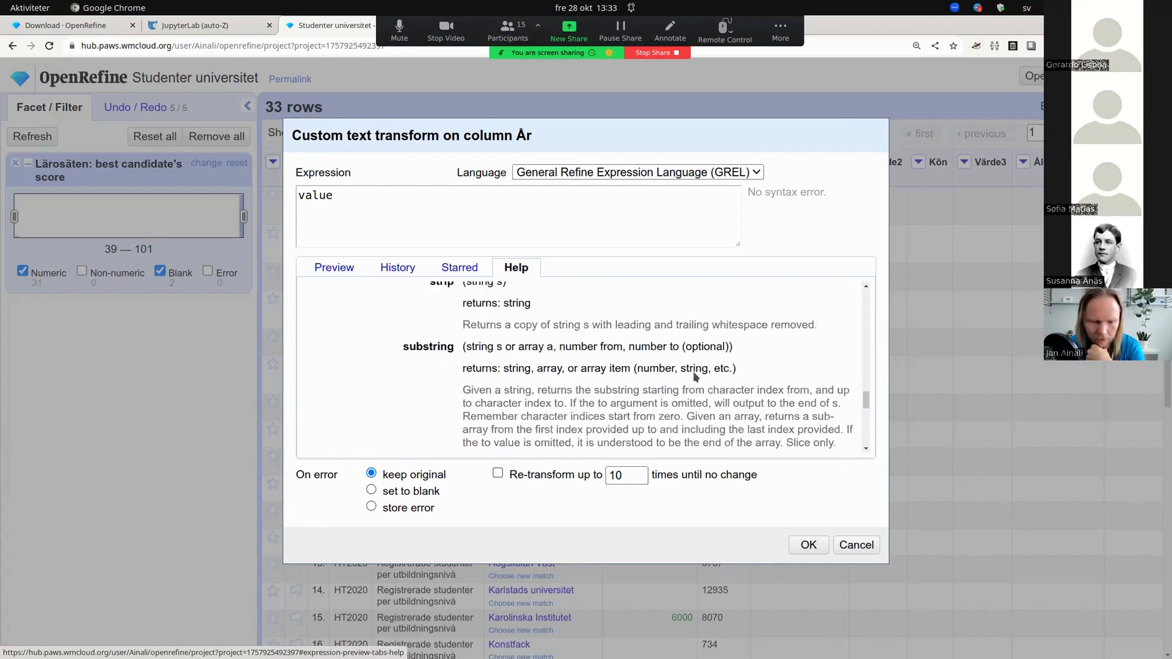
pyautogui.scroll(-3, 696, 377)
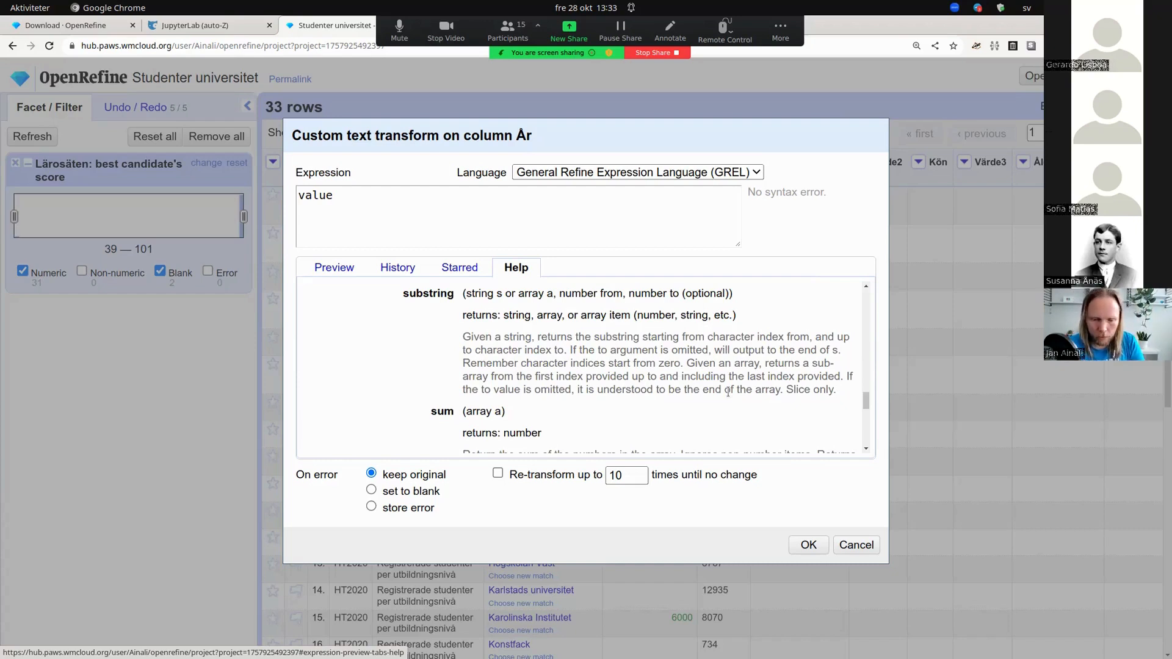
pyautogui.click(330, 267)
# - Enter the expression substring(value,2,5) to extract the year from the År values
pyautogui.click(344, 198)
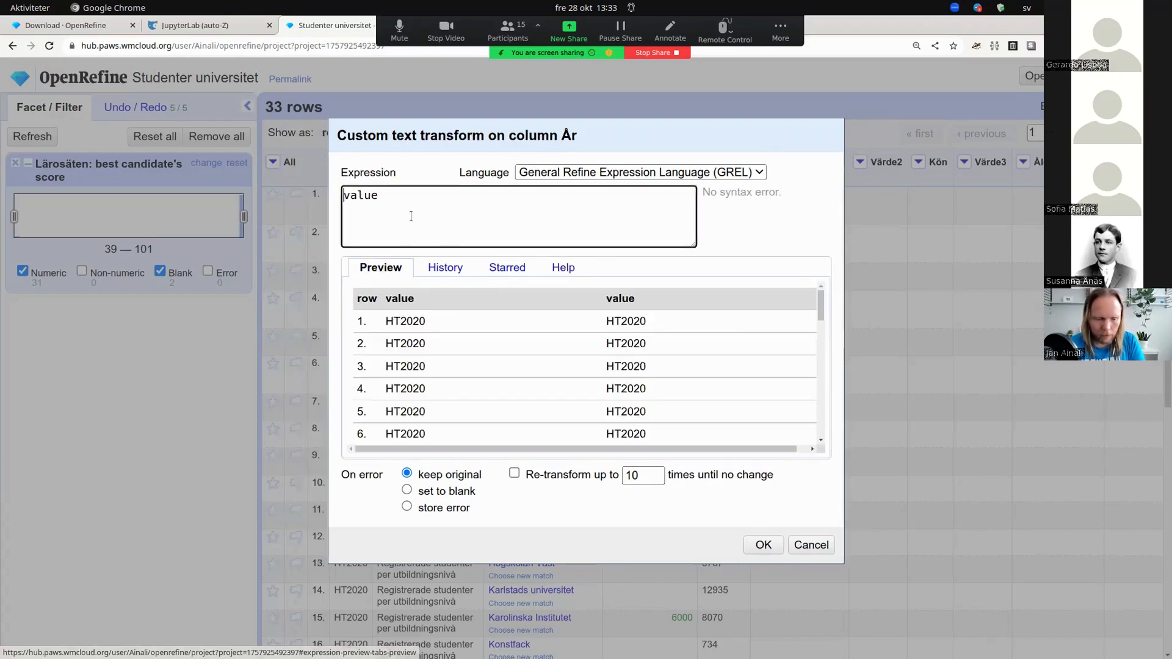
pyautogui.write('sub')
pyautogui.write('string')
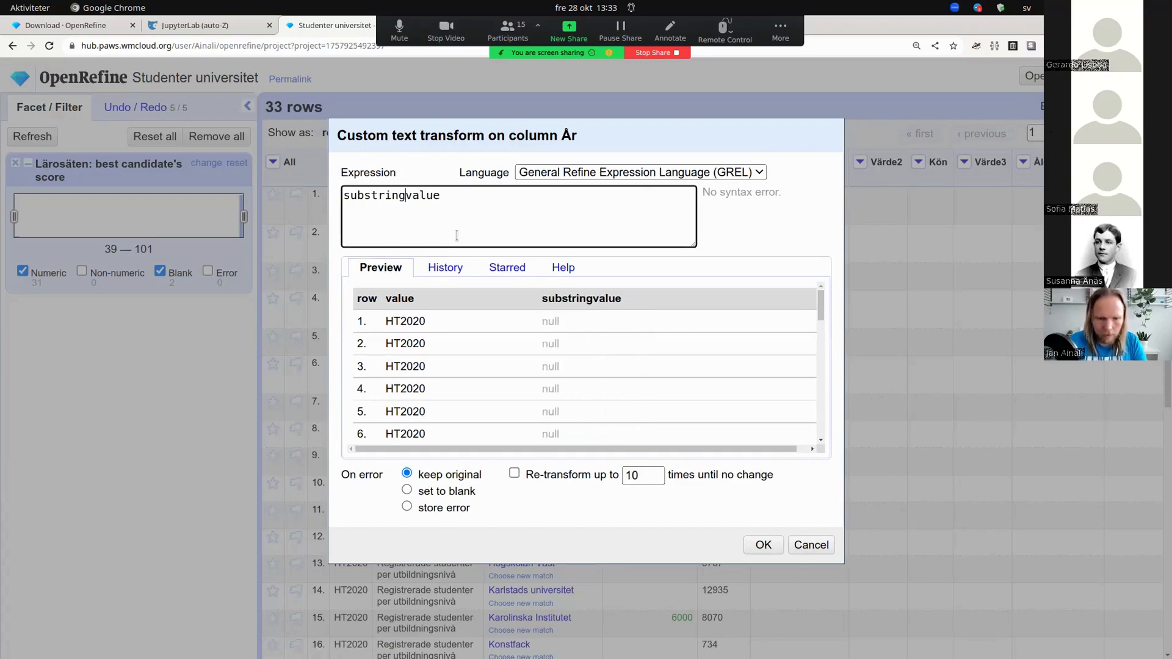
pyautogui.write('(value')
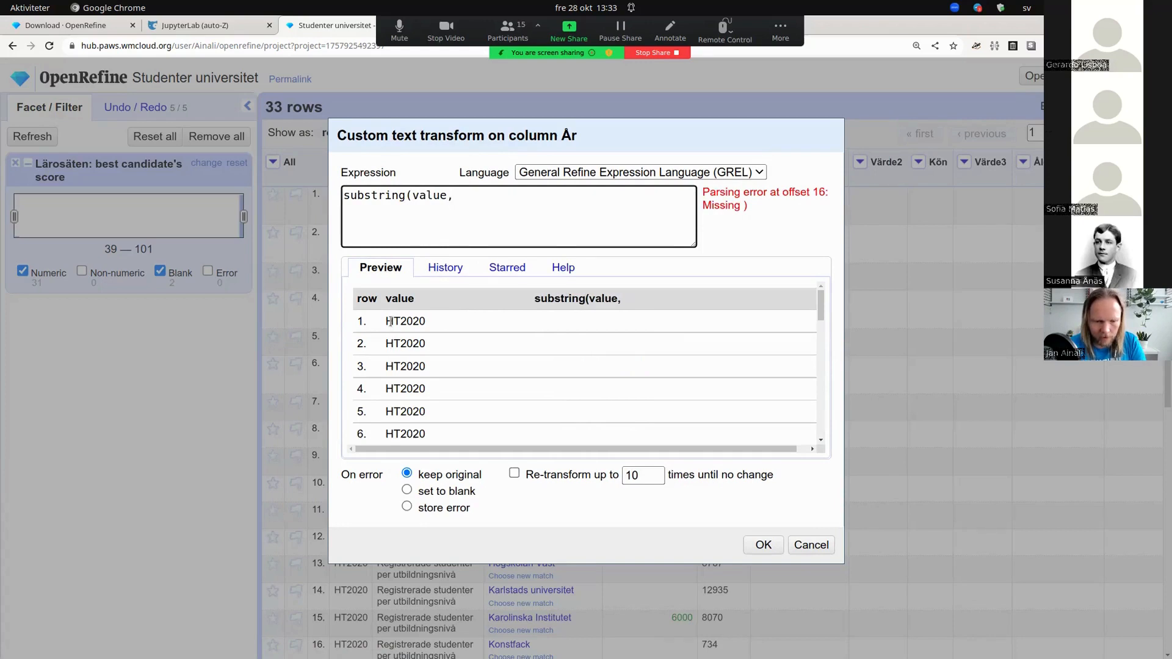
pyautogui.write(',')
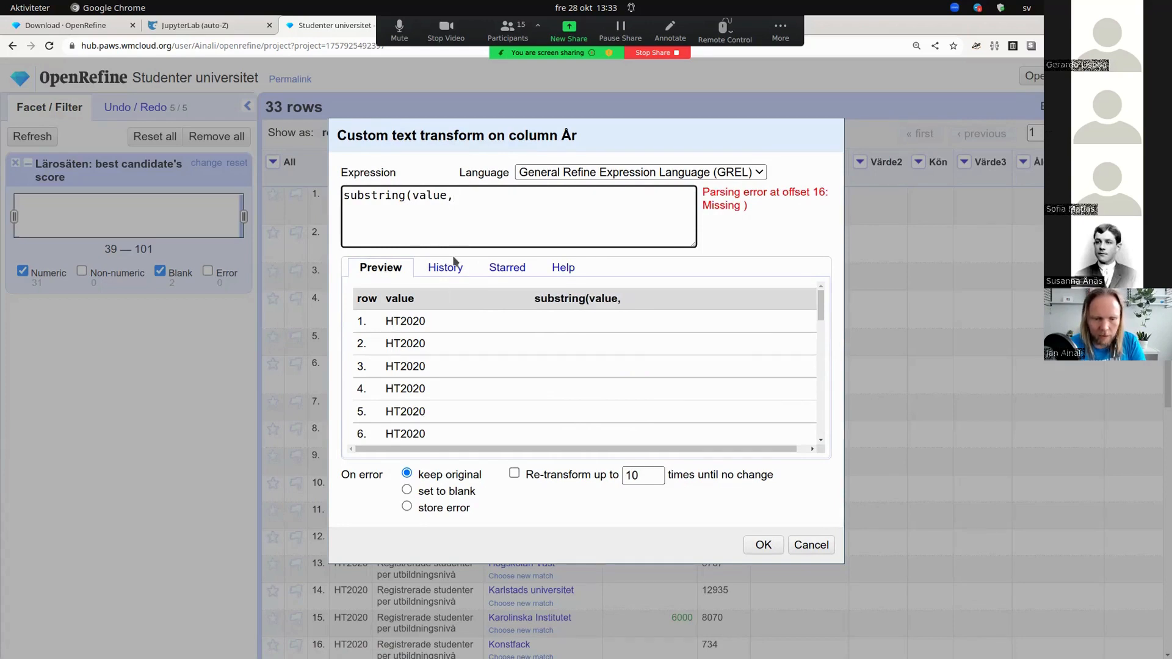
pyautogui.write('2')
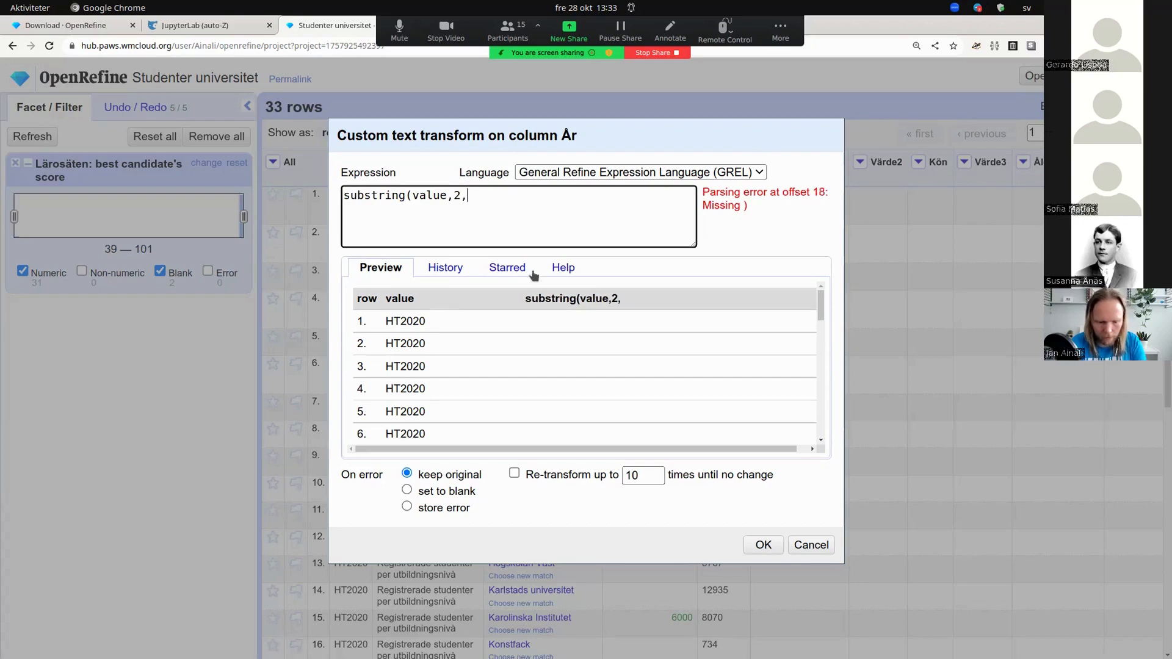
pyautogui.write(',5)')
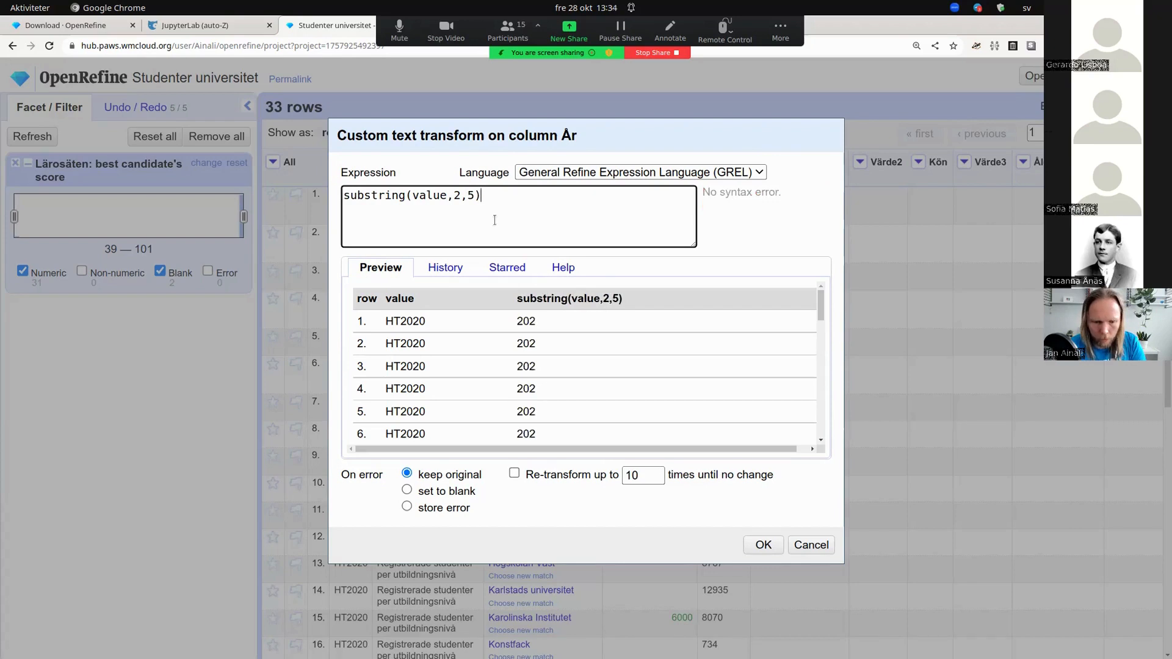
# - Correct the expression to substring(value,2,6) and apply the transform to the År column
pyautogui.click(476, 196)
pyautogui.press('BackSpace')
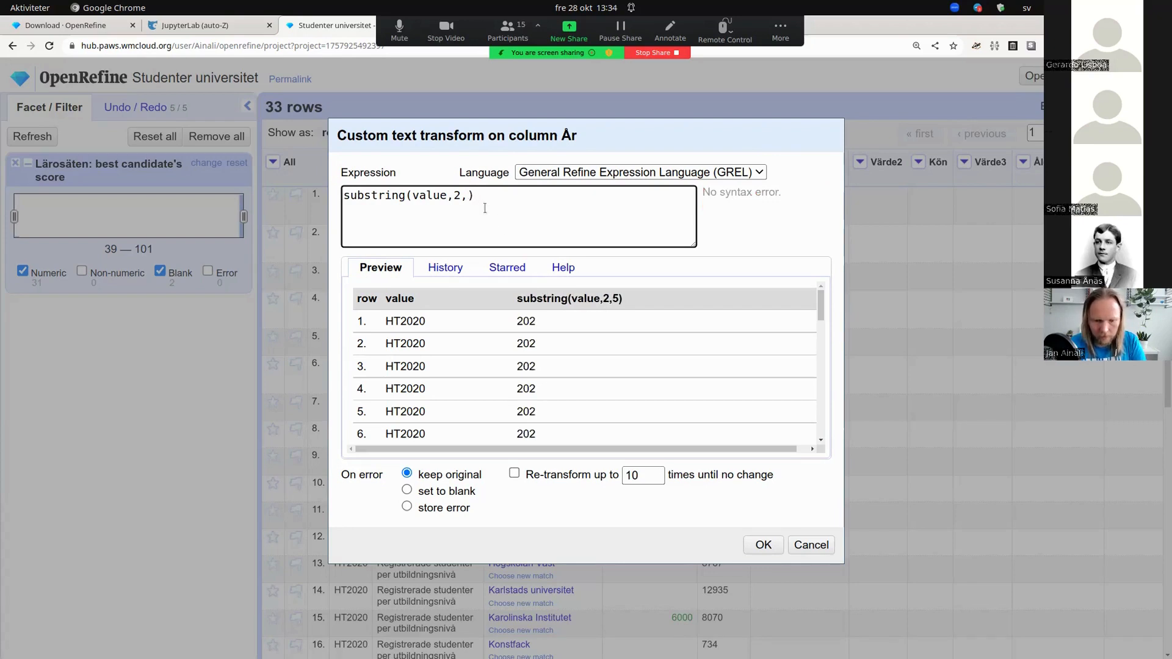
pyautogui.write('6')
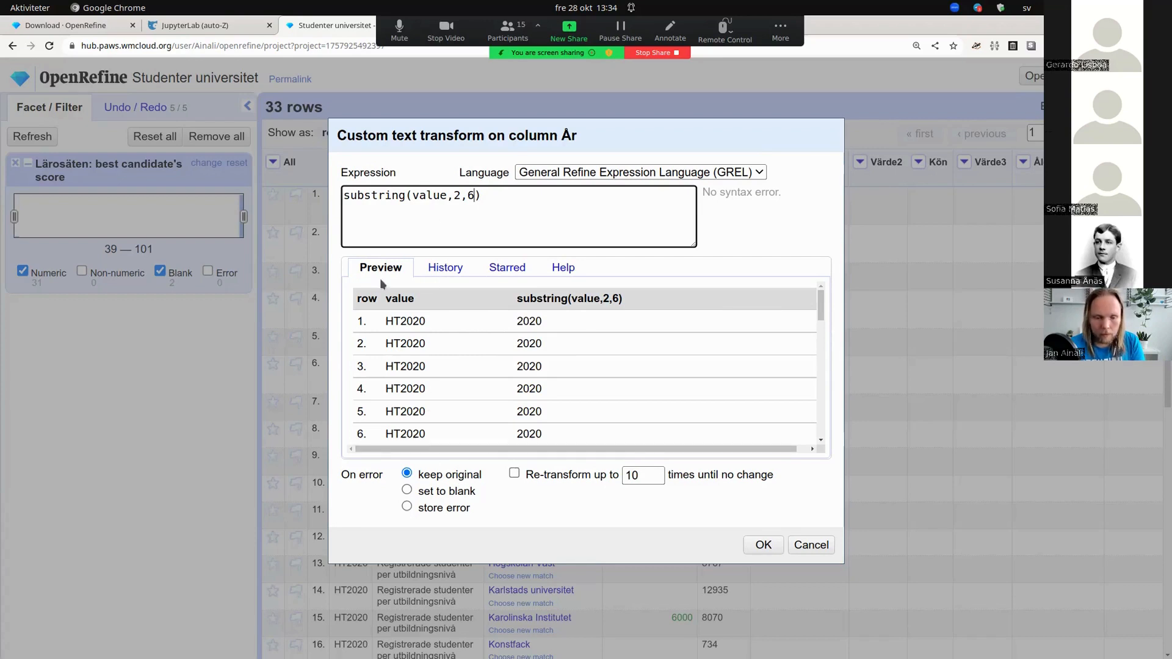
pyautogui.click(764, 544)
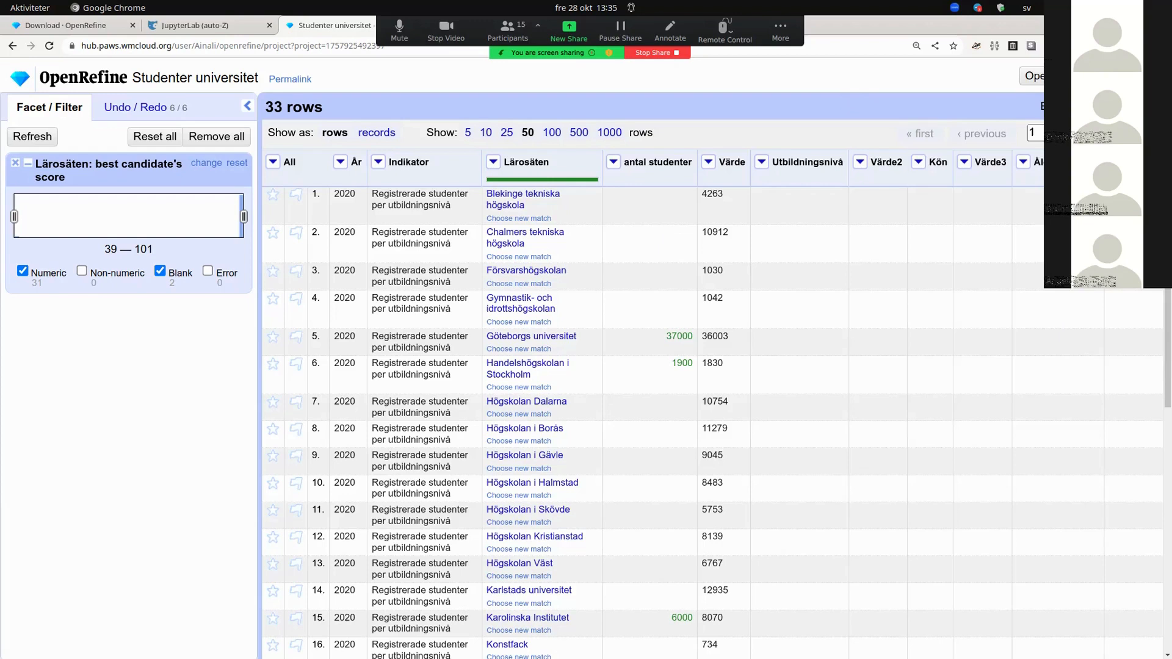
# - Open the Wikibase schema editor for the project and compare the empty schema with the data rows
pyautogui.click(1130, 107)
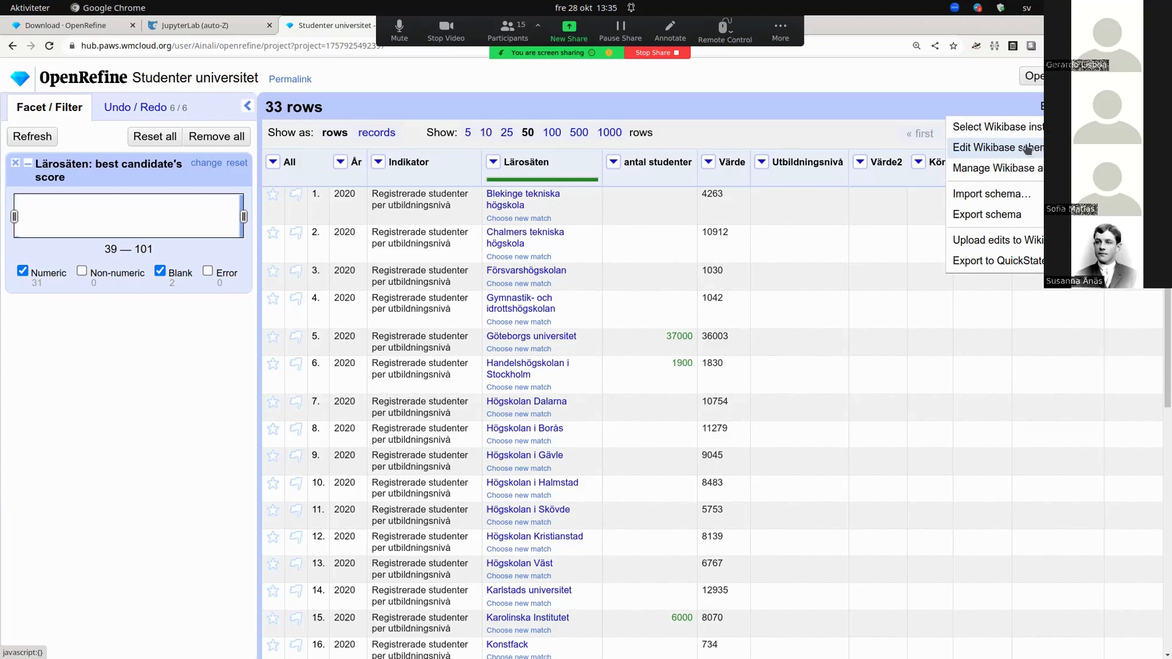
pyautogui.click(1026, 147)
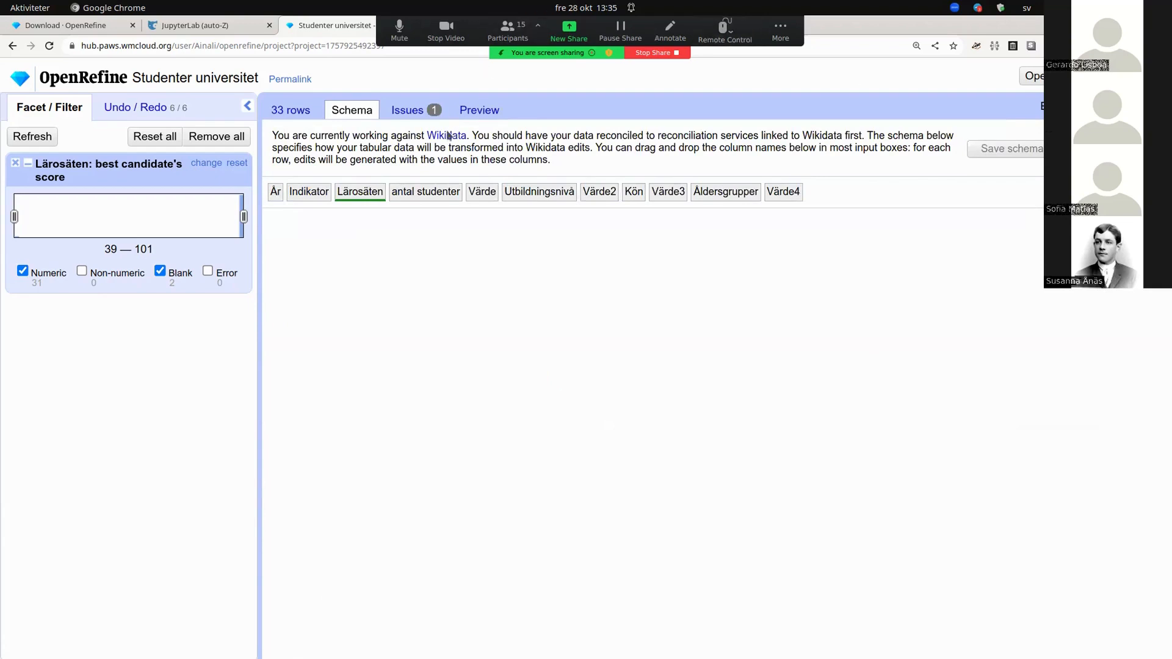
pyautogui.click(289, 111)
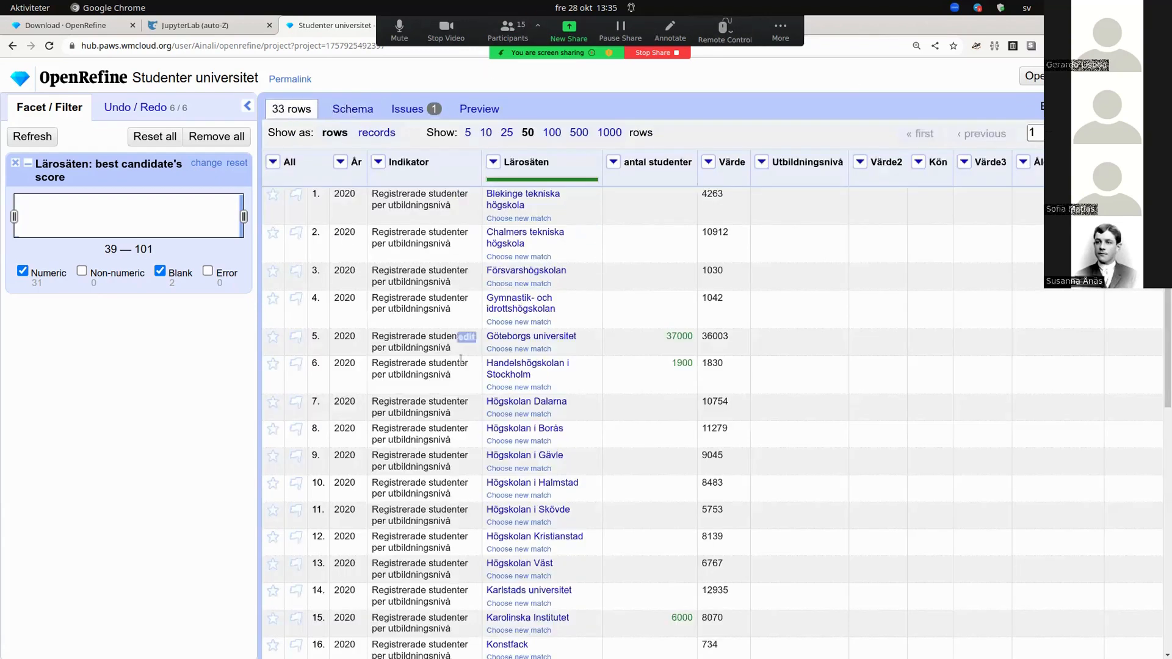
pyautogui.click(350, 108)
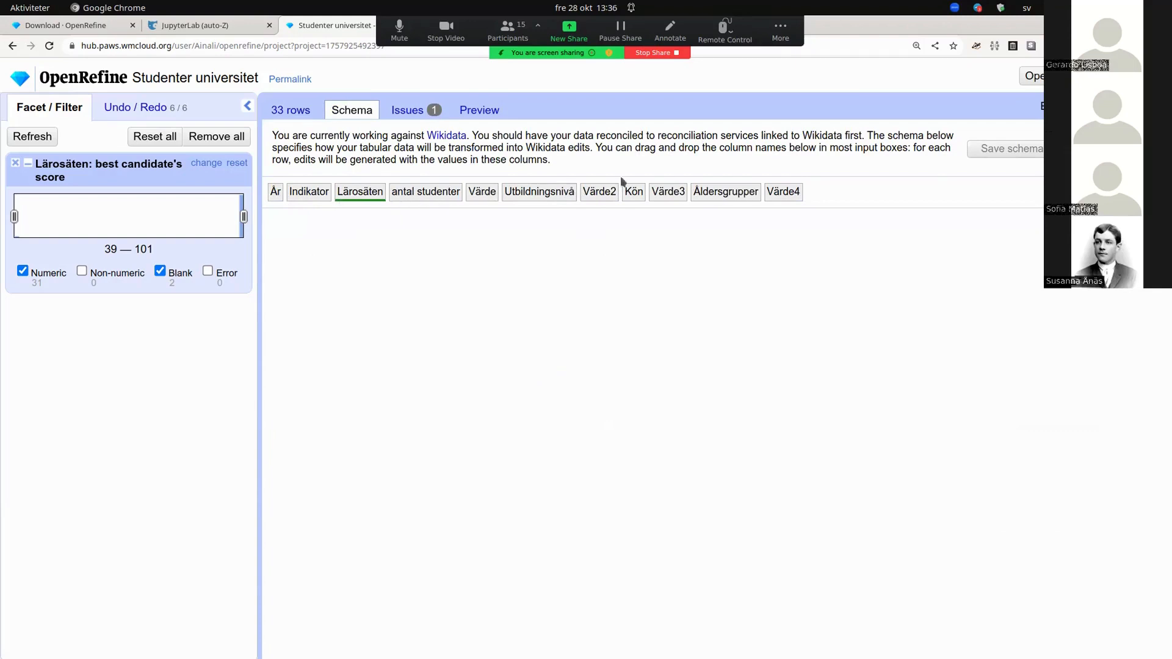
pyautogui.click(287, 108)
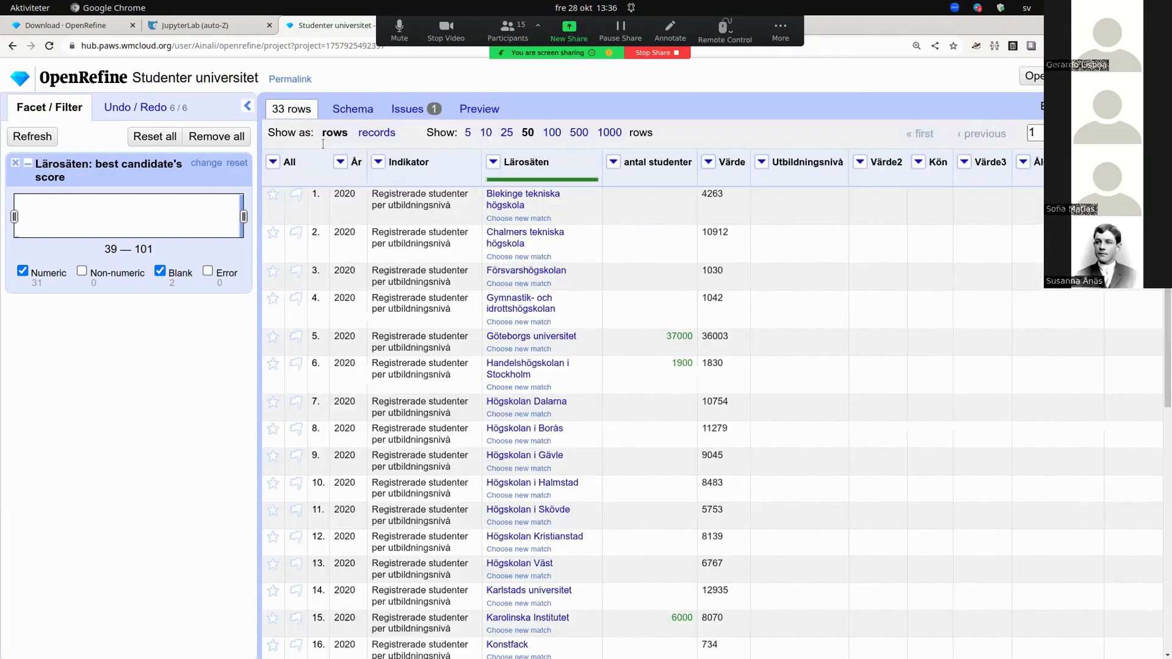
pyautogui.click(369, 114)
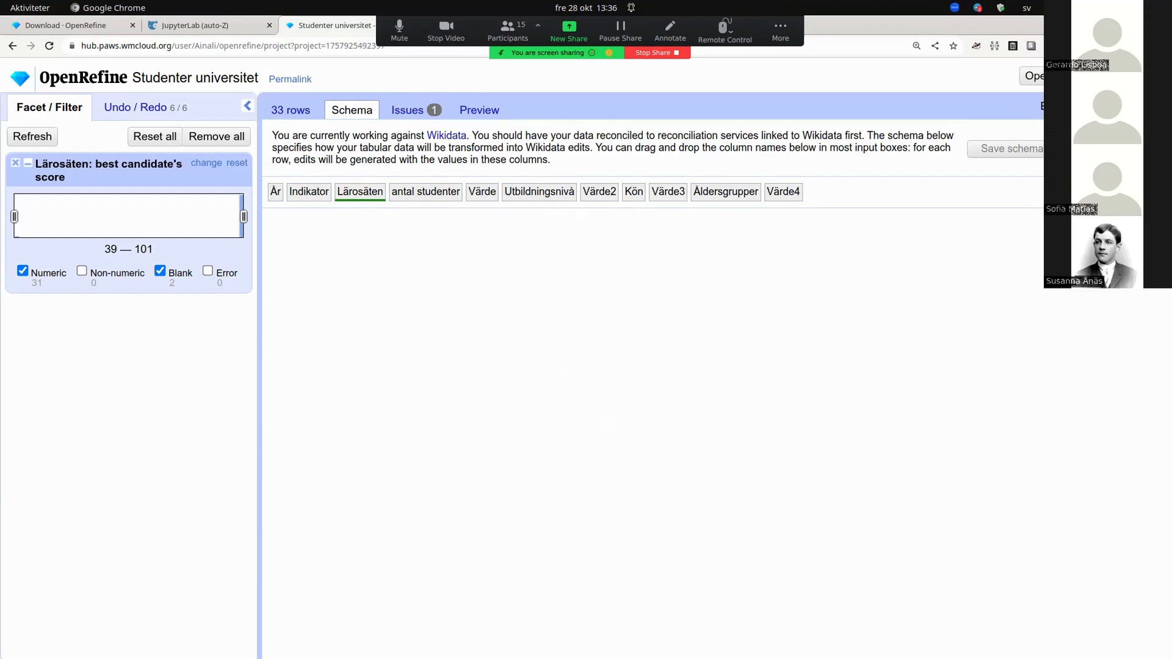
# - Add an item to the schema with the Lärosäten column as its subject, and check that column in the data rows
pyautogui.click(1109, 222)
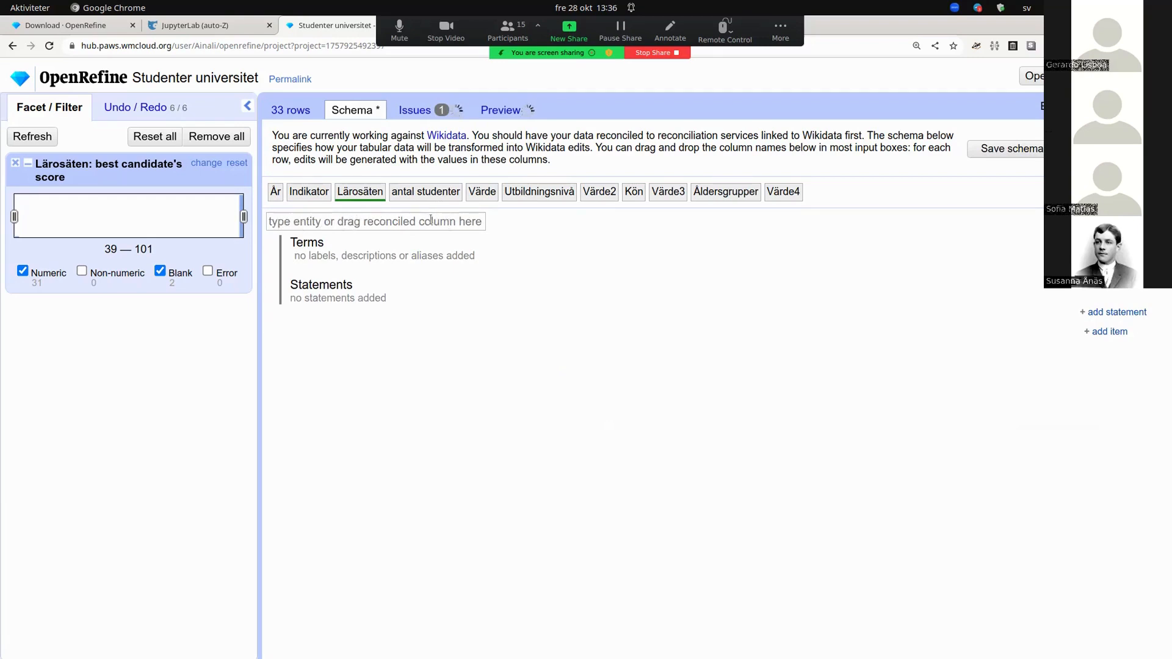
pyautogui.moveTo(361, 194); pyautogui.dragTo(367, 213)
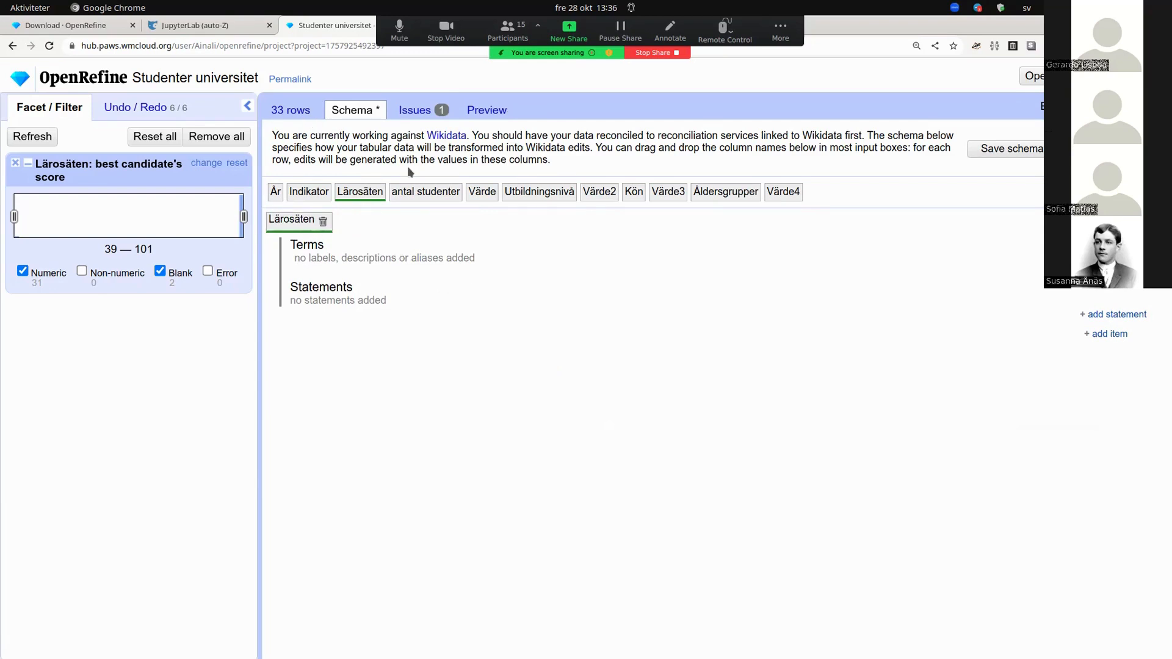
pyautogui.click(290, 110)
pyautogui.moveTo(518, 209)
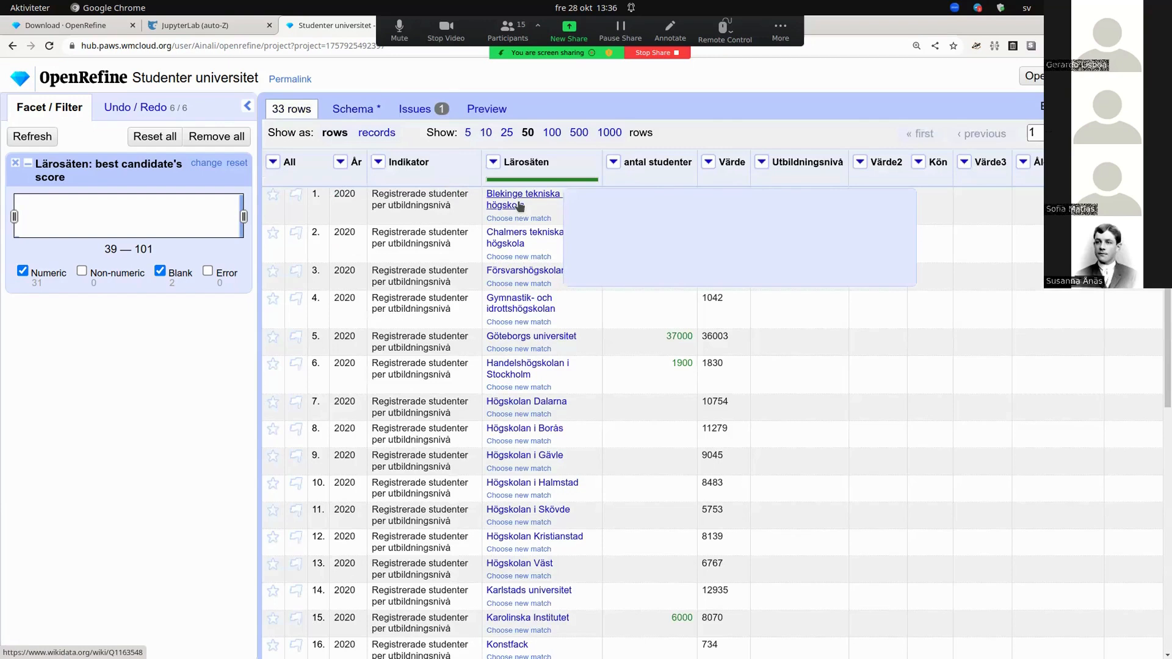
pyautogui.click(360, 108)
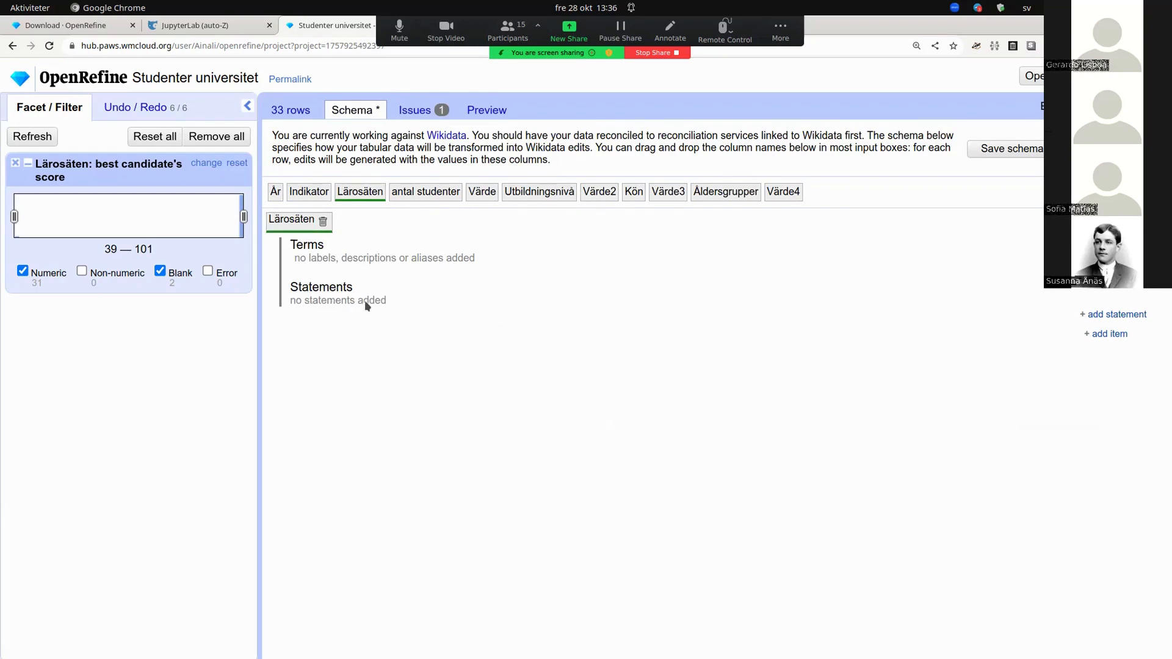
# - Add a students count statement with the Värde column as its amount, and check that column in the data rows
pyautogui.click(1111, 315)
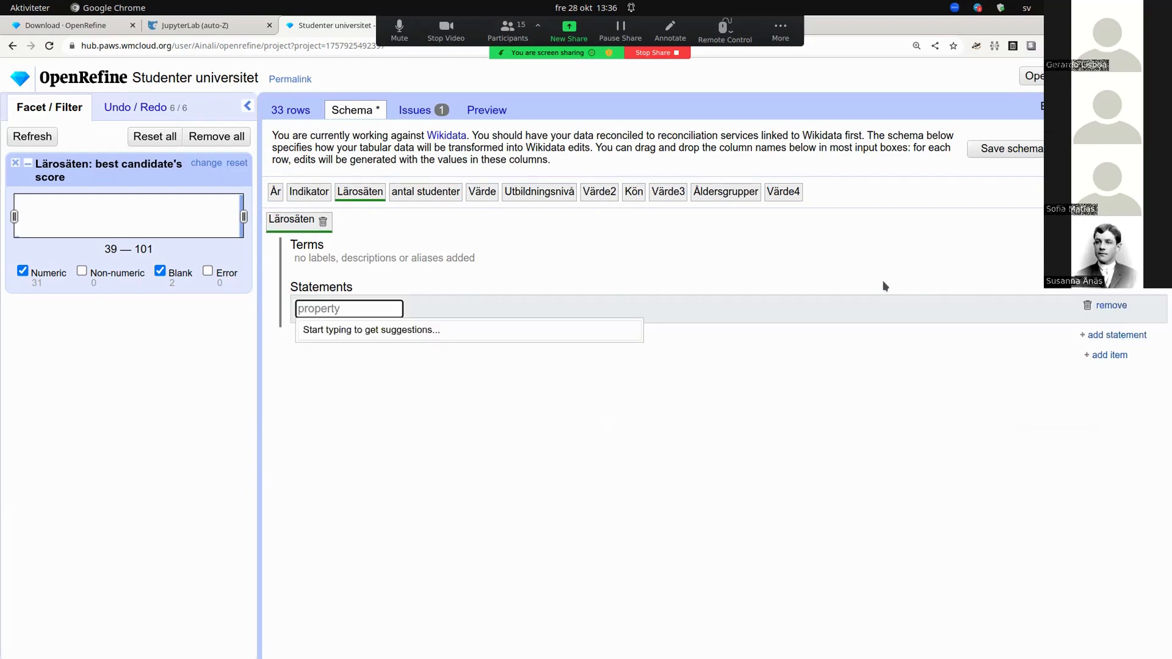
pyautogui.write('student')
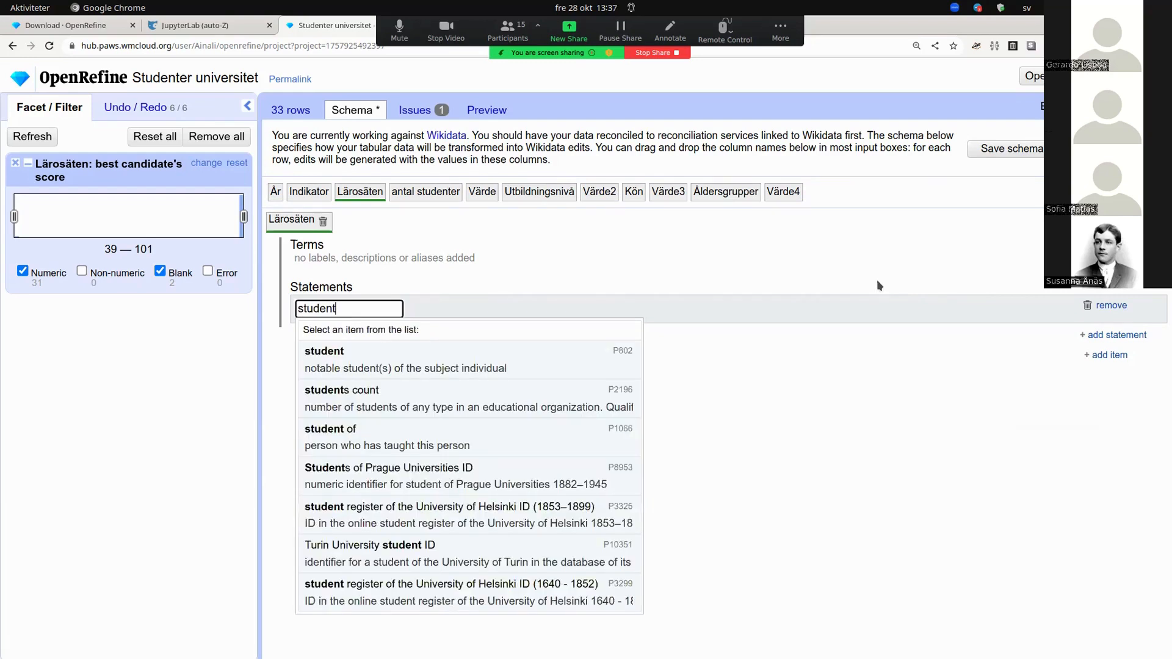
pyautogui.write(' co')
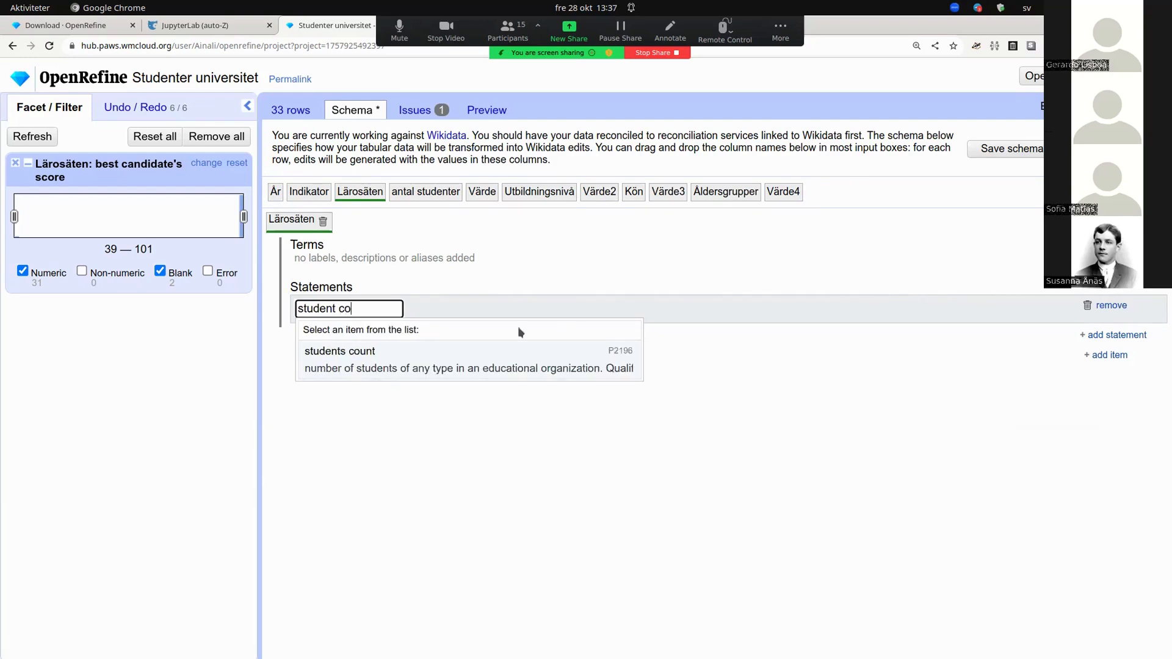
pyautogui.click(472, 358)
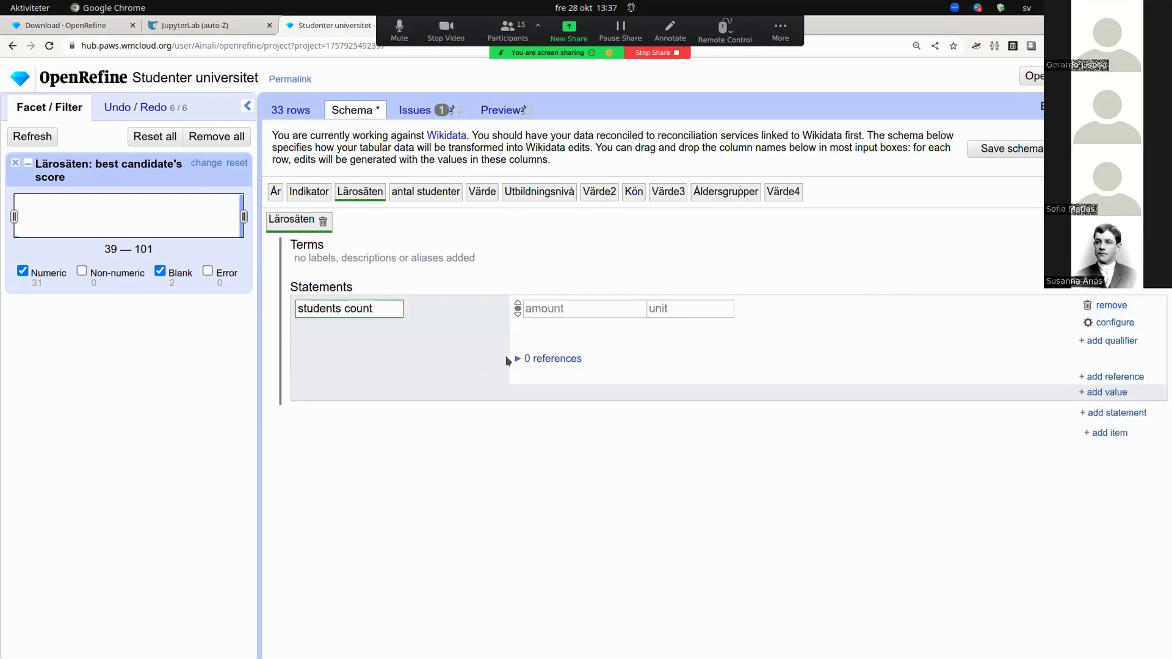
pyautogui.moveTo(473, 190); pyautogui.dragTo(540, 309)
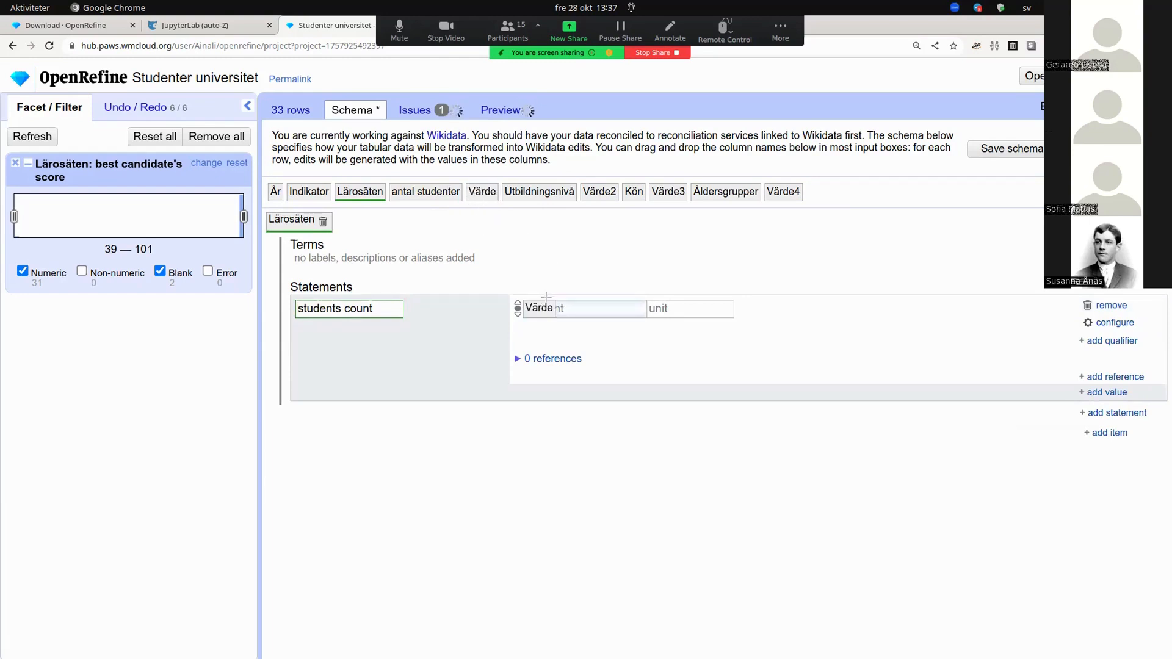
pyautogui.click(296, 110)
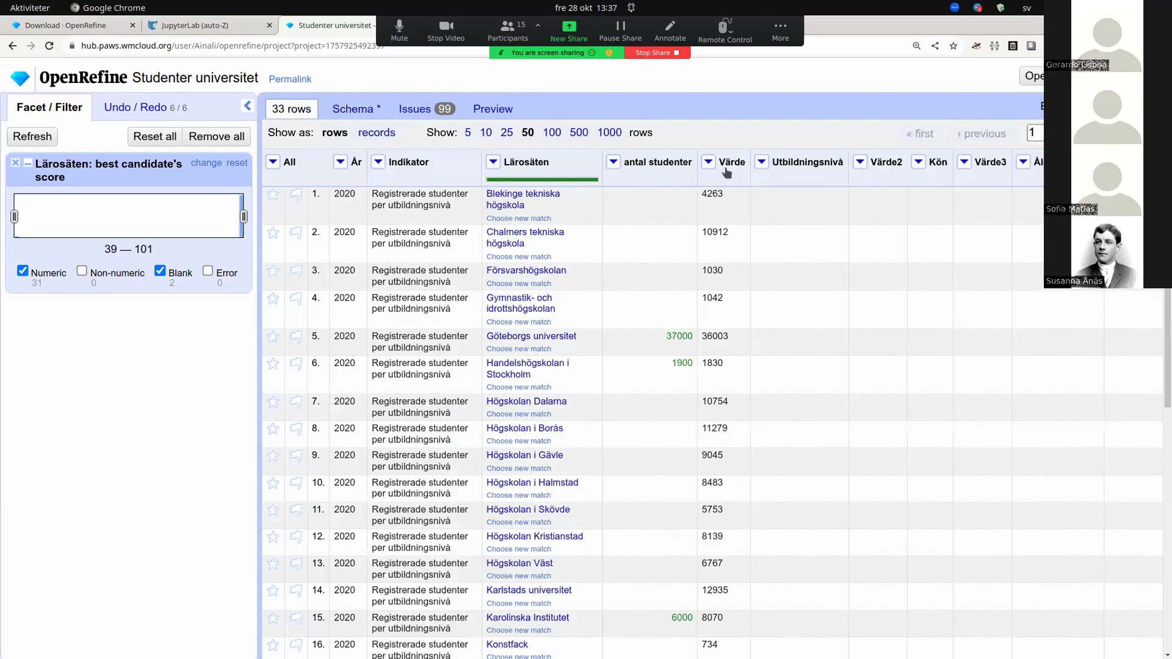
pyautogui.click(357, 110)
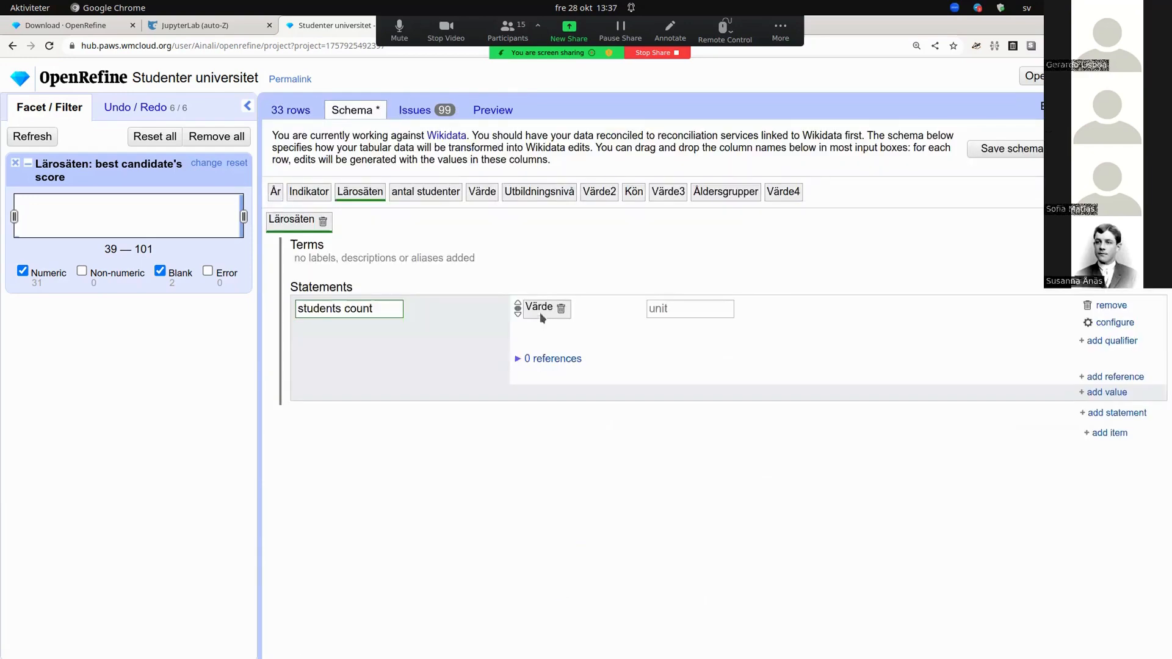
# - Add a point in time qualifier filled from the År column, and check the year values in the data rows
pyautogui.click(1100, 342)
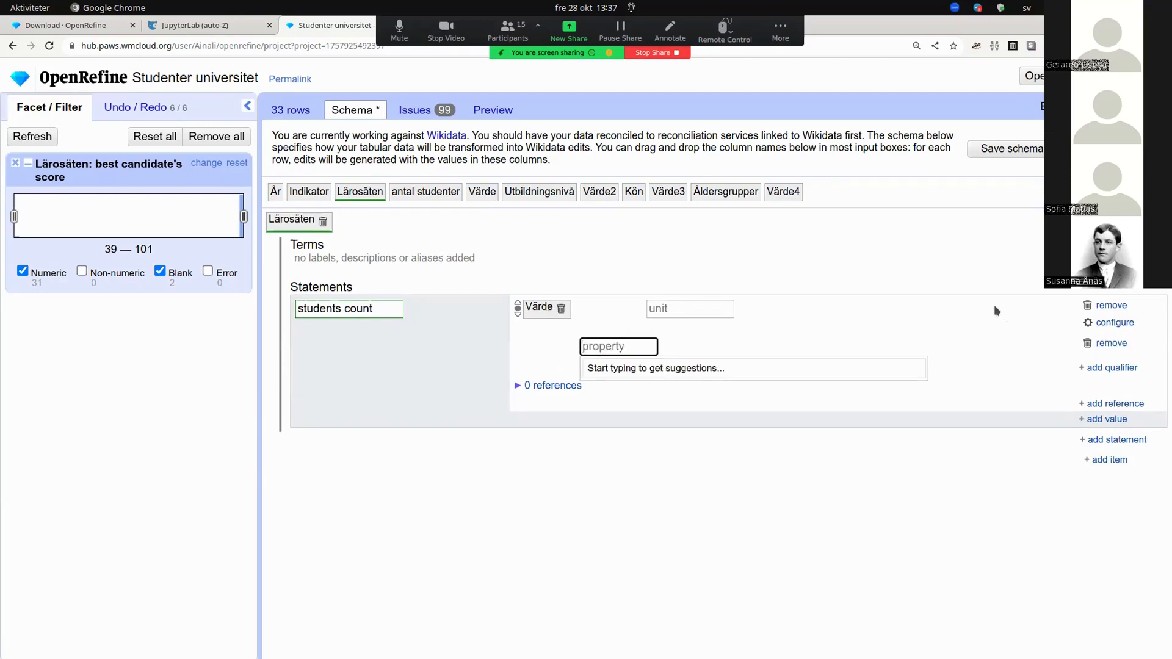
pyautogui.write('point')
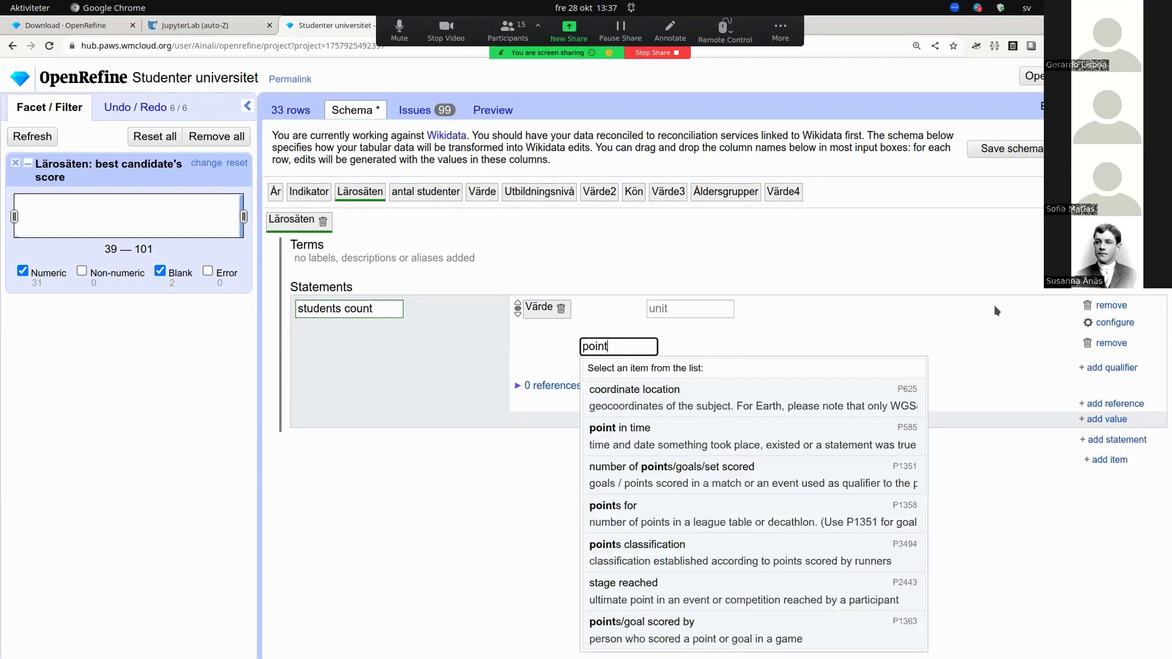
pyautogui.click(712, 428)
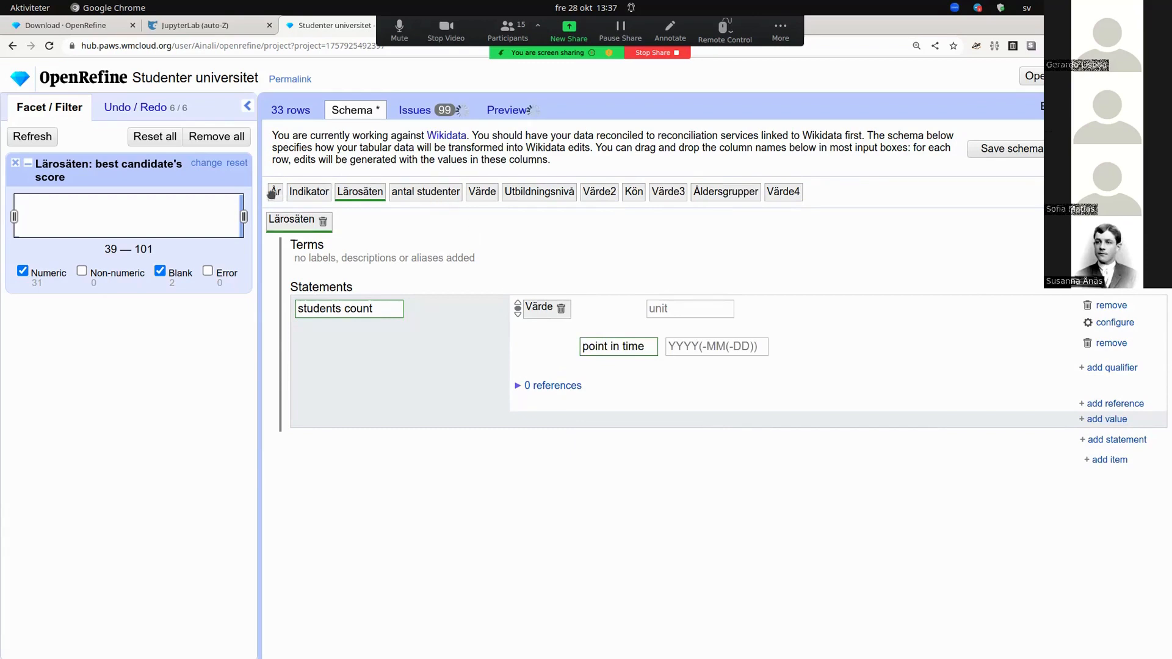
pyautogui.moveTo(272, 194); pyautogui.dragTo(708, 357)
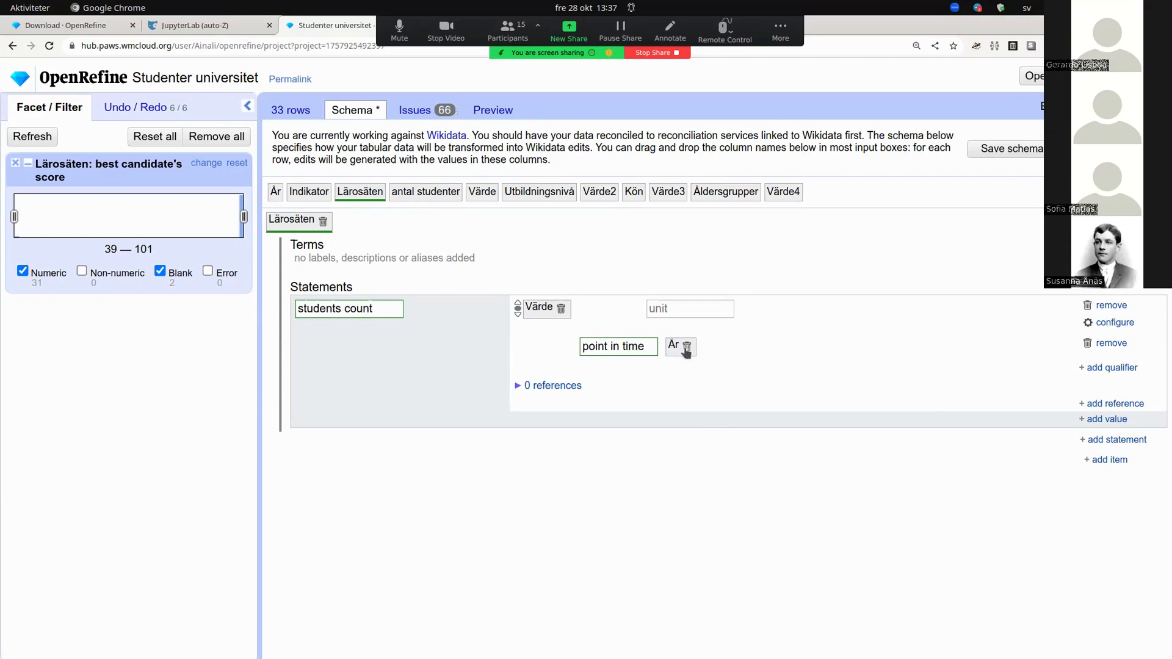
pyautogui.click(296, 111)
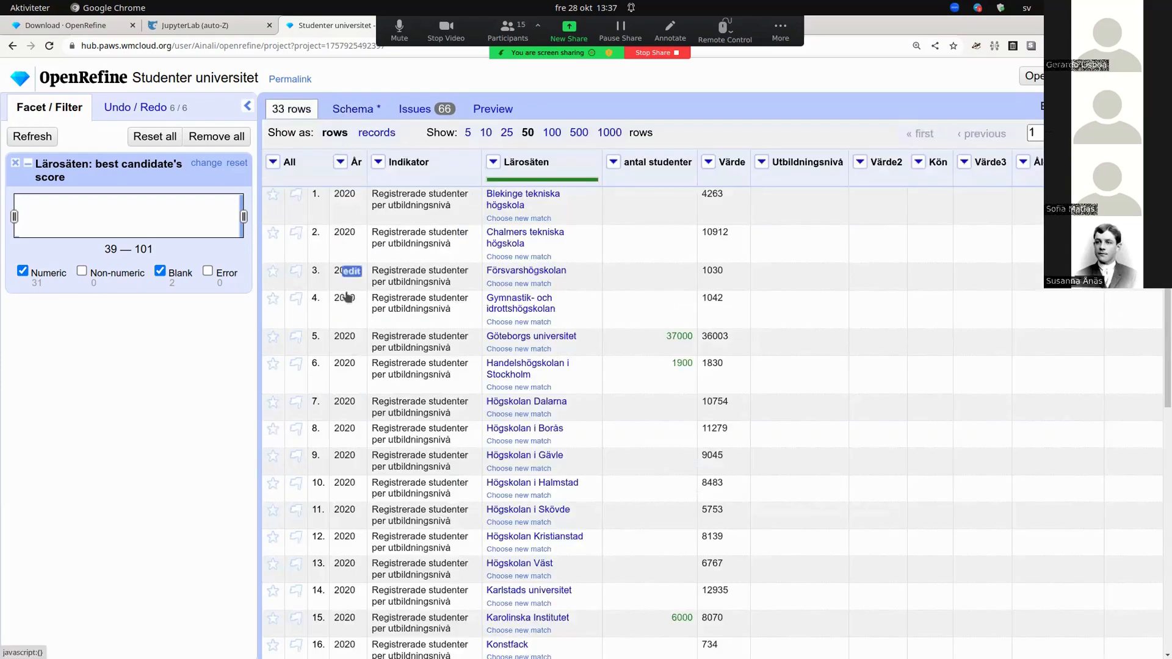
pyautogui.scroll(-5, 352, 455)
pyautogui.scroll(2, 353, 457)
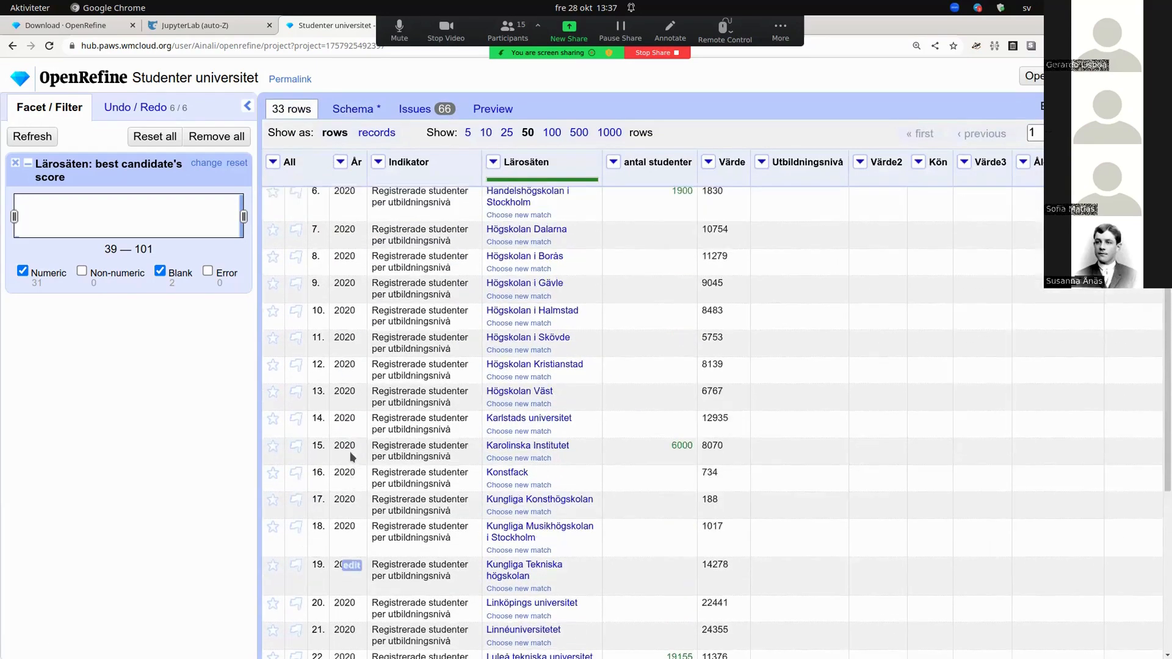
pyautogui.scroll(3, 353, 457)
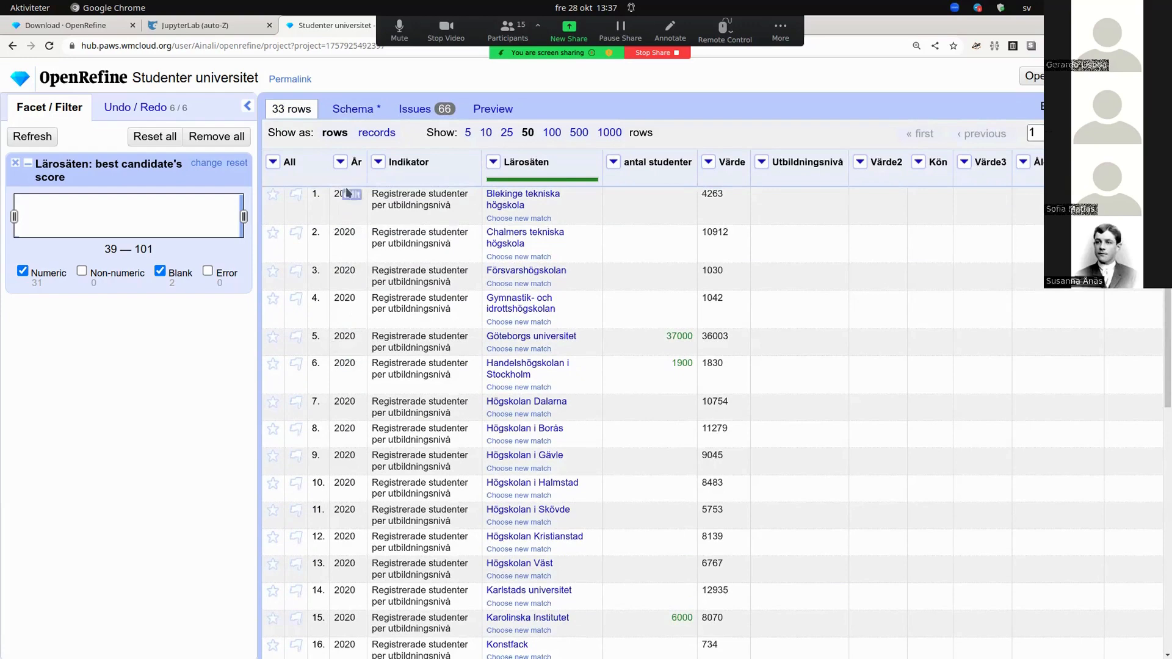
pyautogui.click(358, 108)
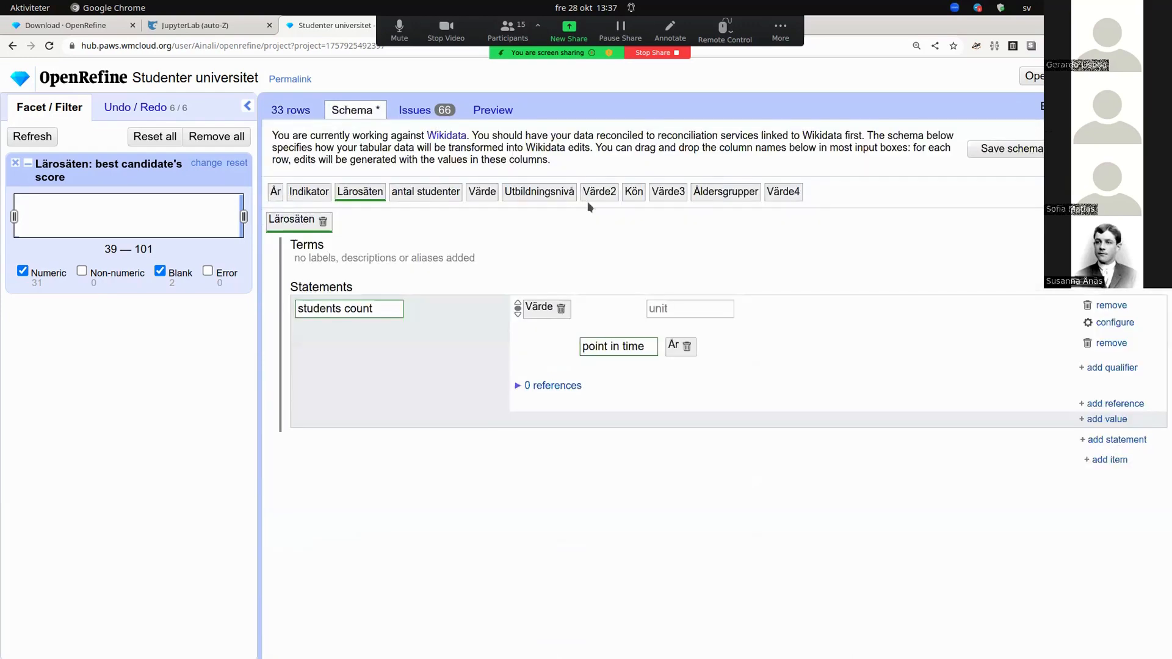
# - Replace the År column in the point in time qualifier with the fixed value 2020
pyautogui.click(687, 347)
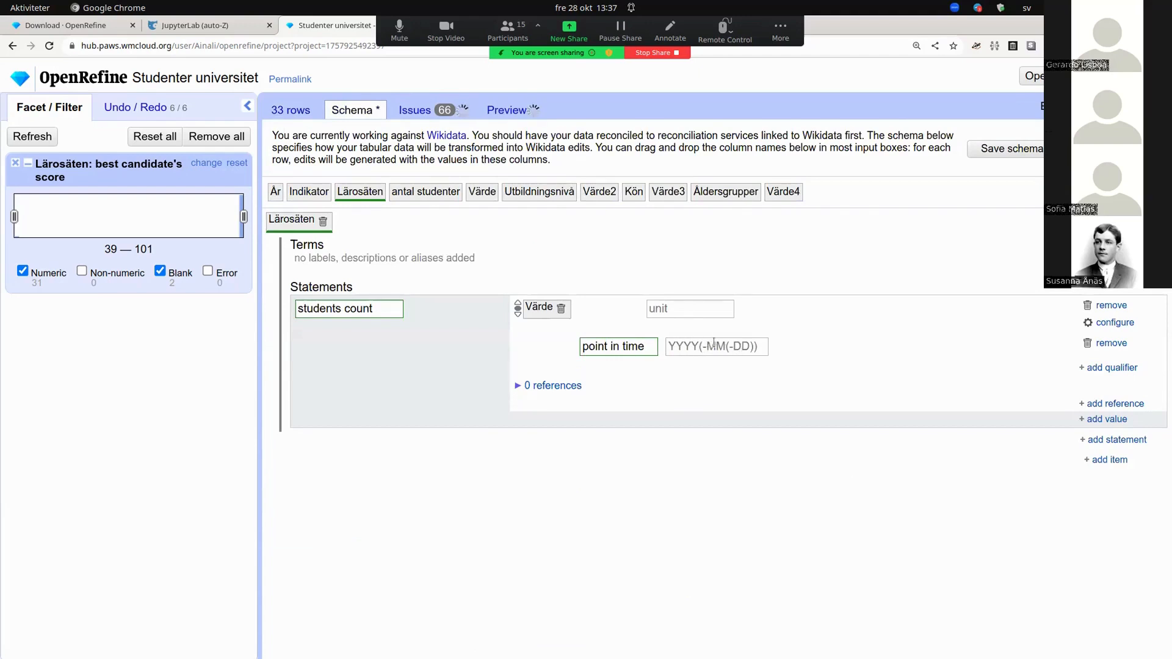
pyautogui.click(705, 352)
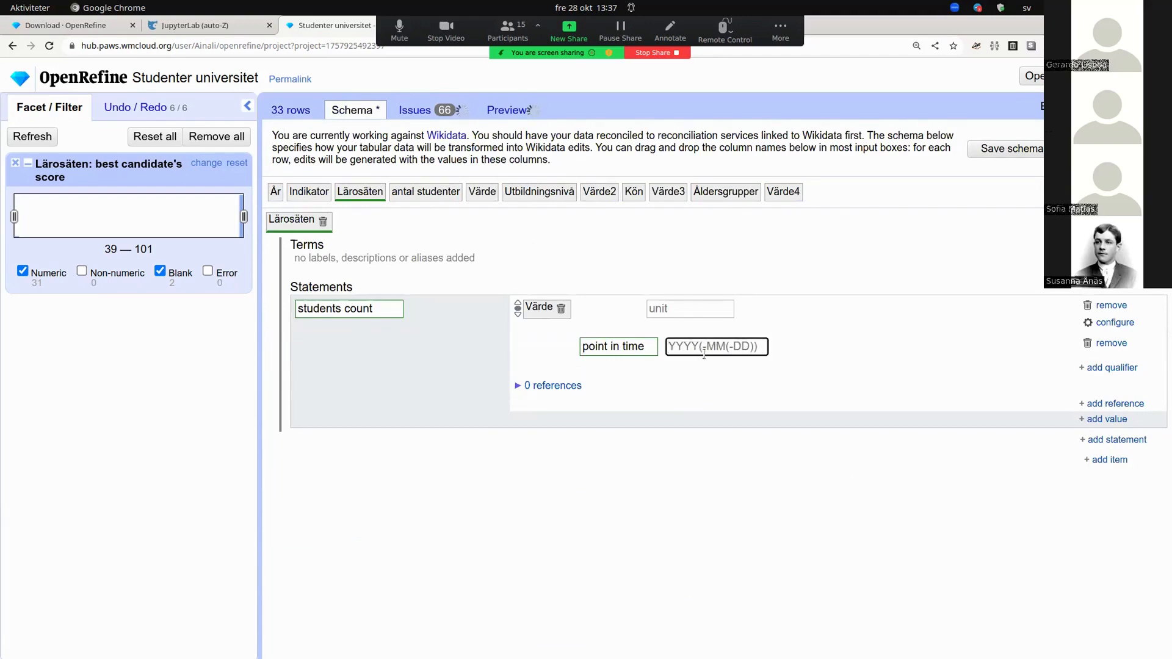
pyautogui.write('2020')
pyautogui.click(839, 320)
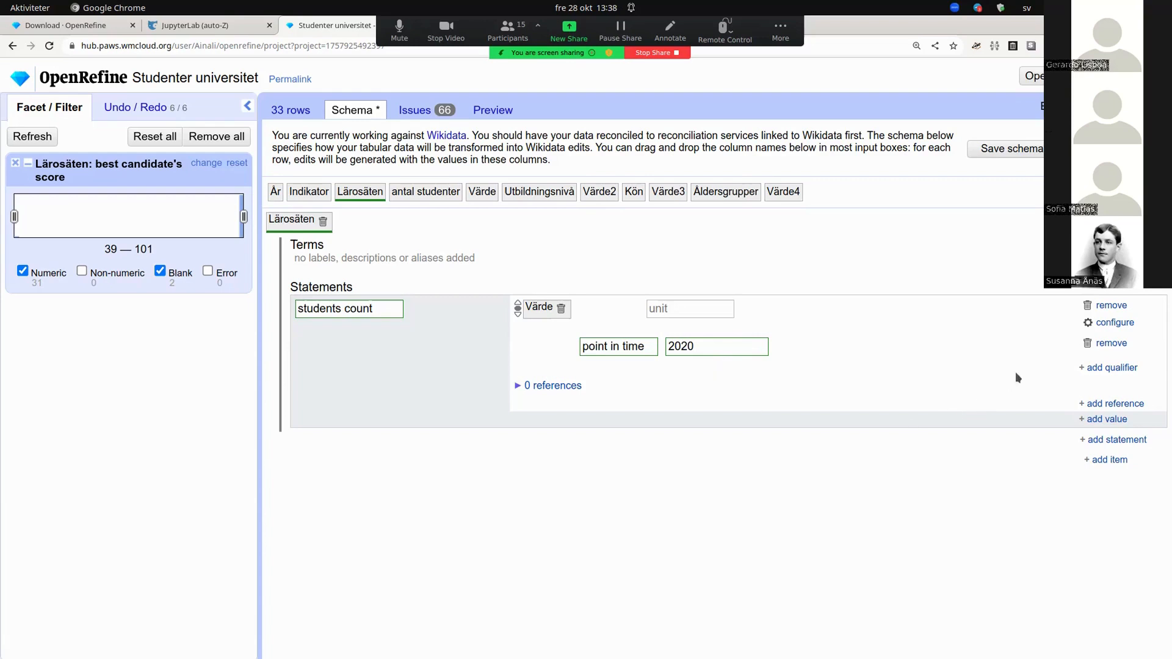
# - Add a refine date qualifier to the students count statement with the value autumn (northern hemisphere)
pyautogui.click(1109, 369)
pyautogui.write('refi')
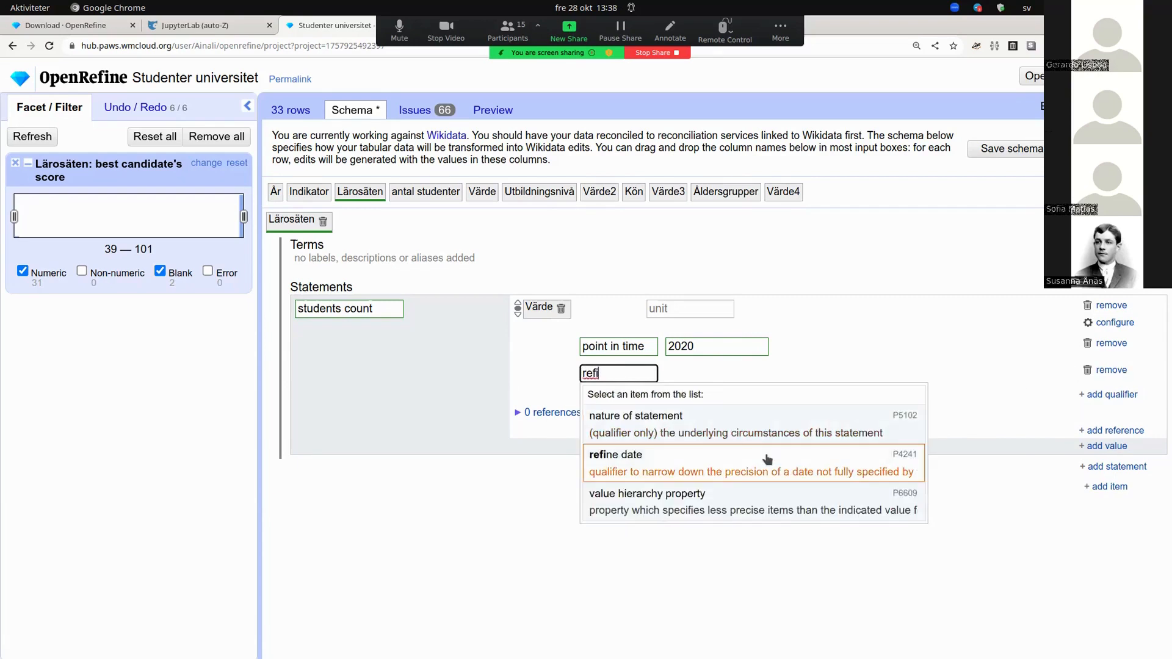
pyautogui.click(767, 459)
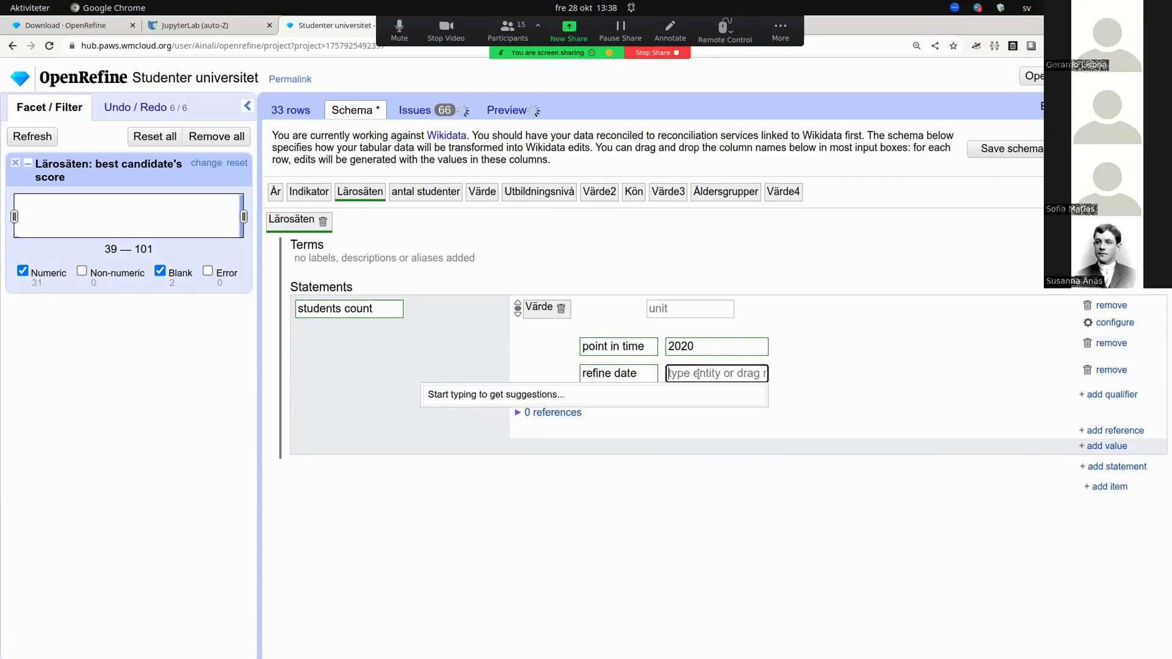
pyautogui.write('a')
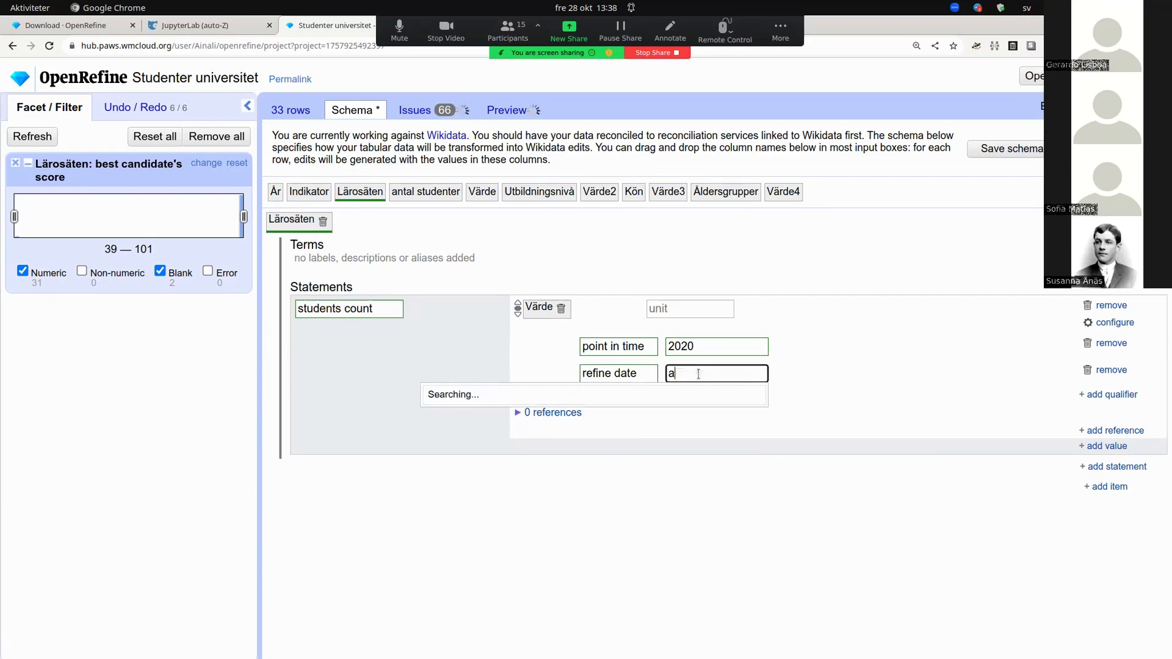
pyautogui.write('utumn')
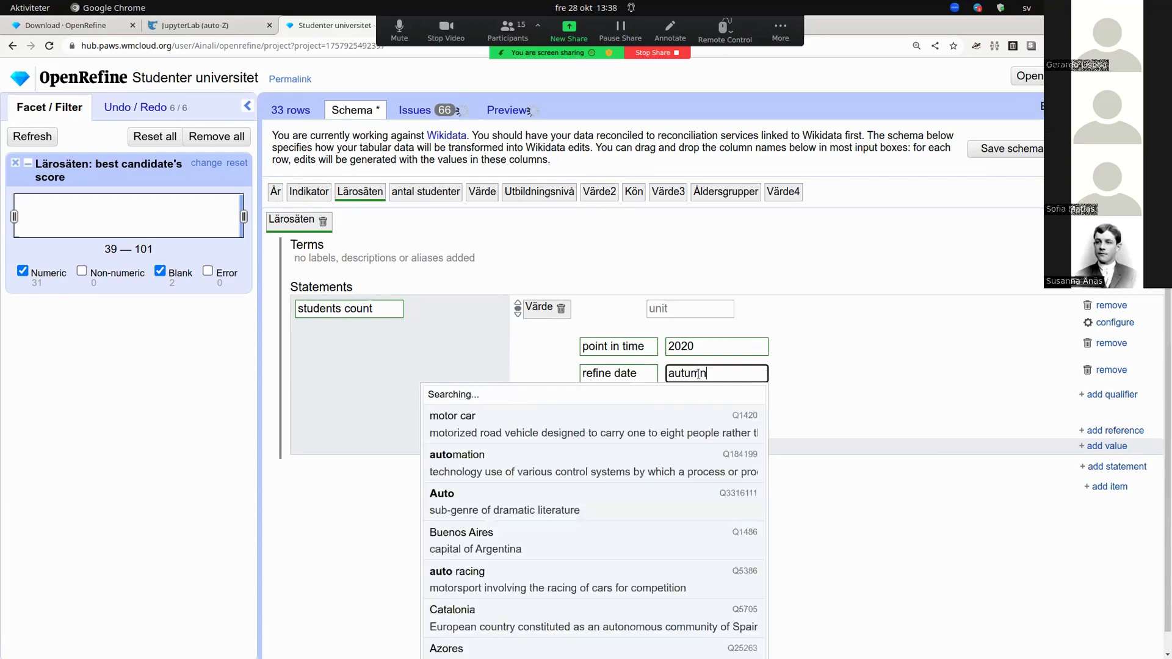
pyautogui.write(' (')
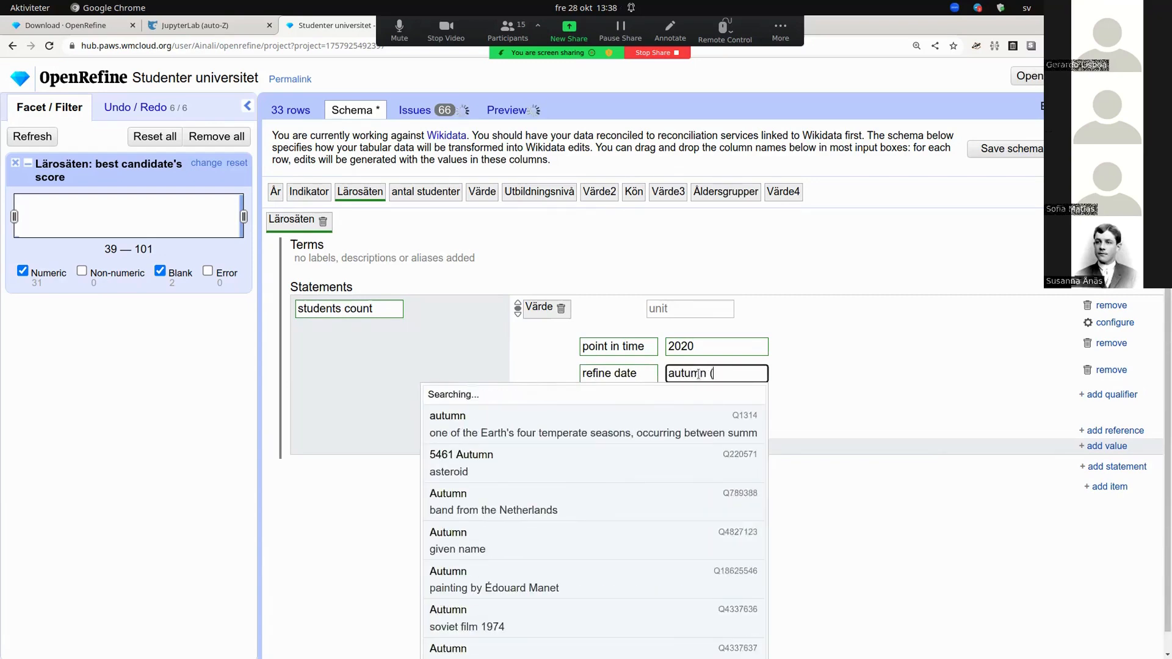
pyautogui.click(502, 429)
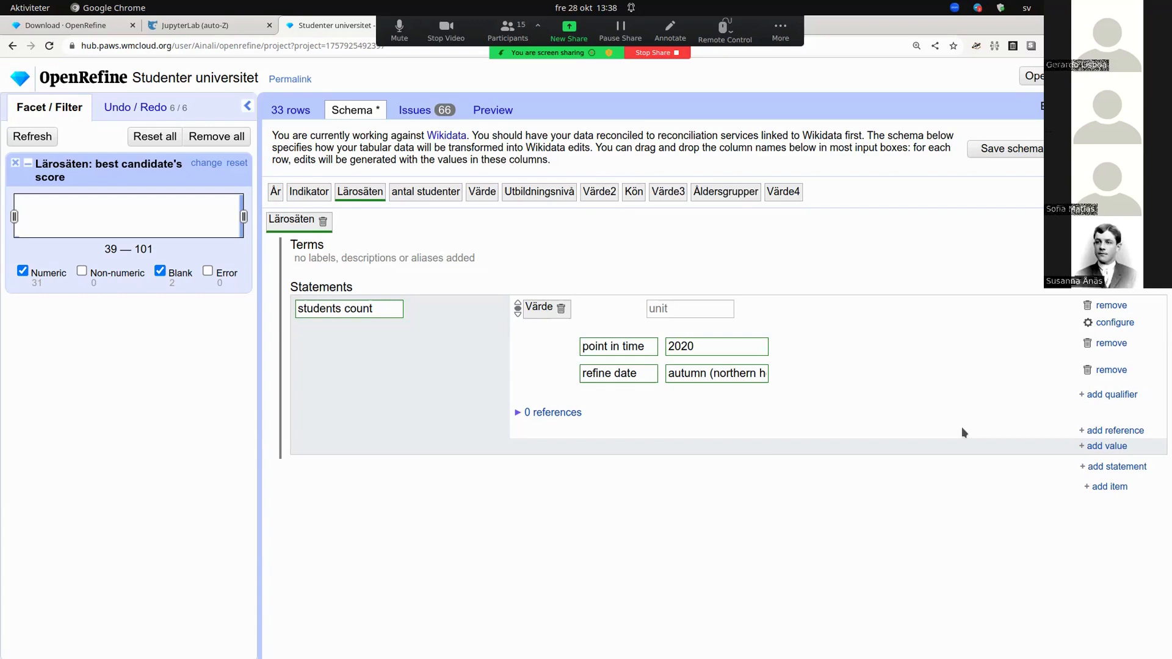
# - Add a reference to the students count statement with the uka.se statistics page's address as its reference URL
pyautogui.click(1108, 431)
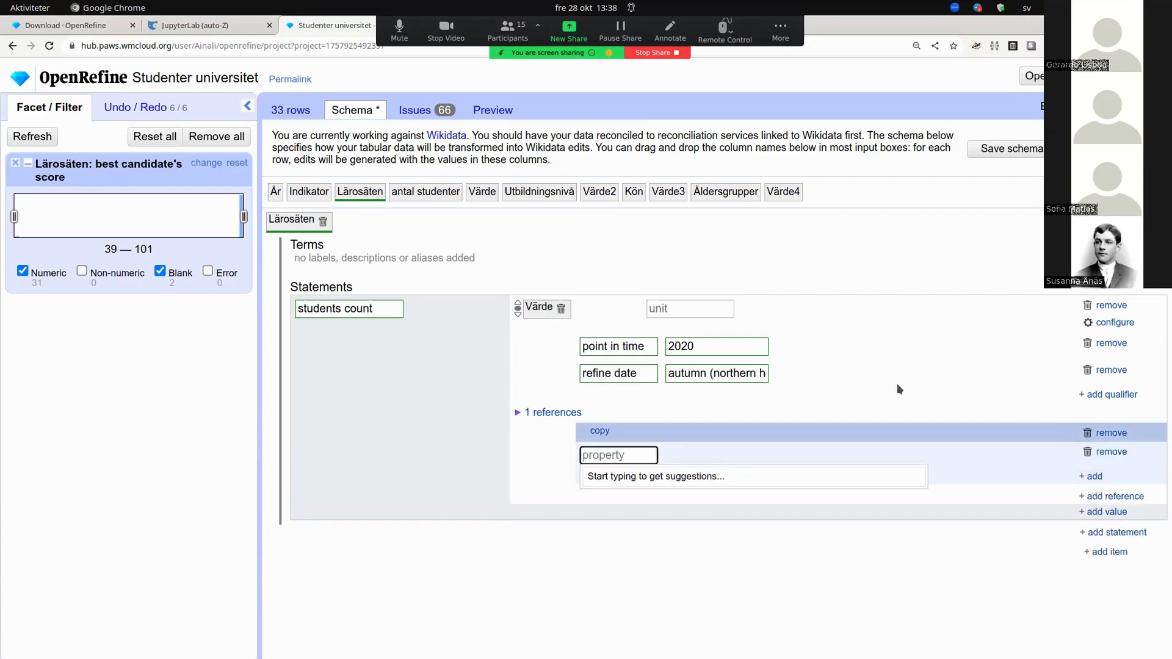
pyautogui.write('refer')
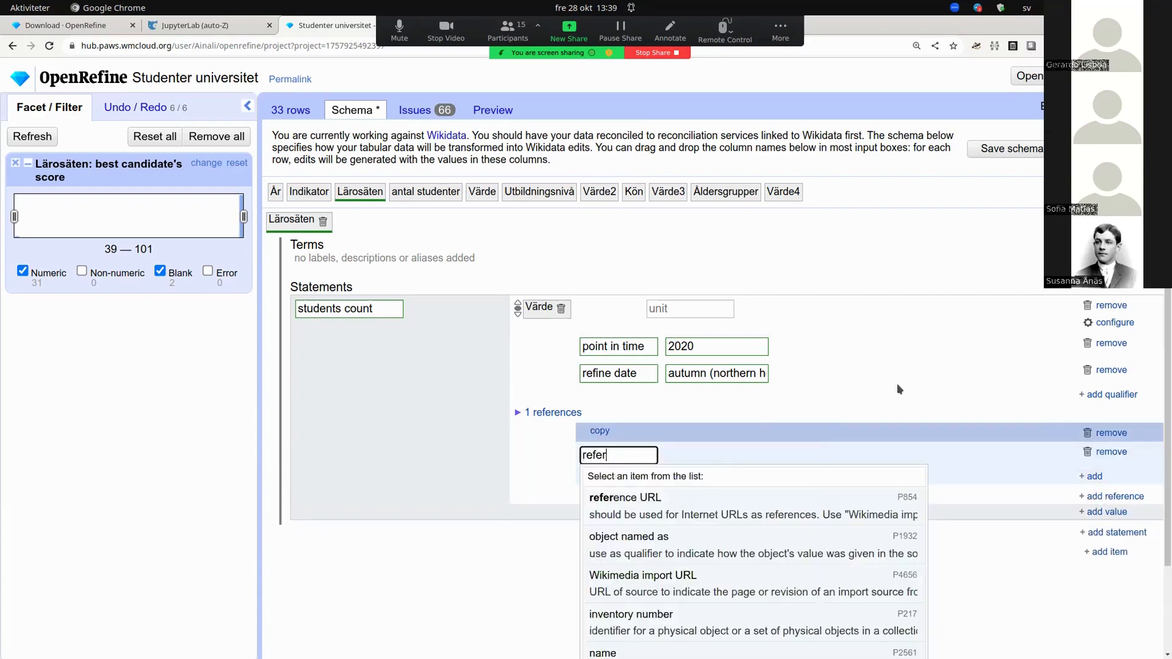
pyautogui.click(799, 497)
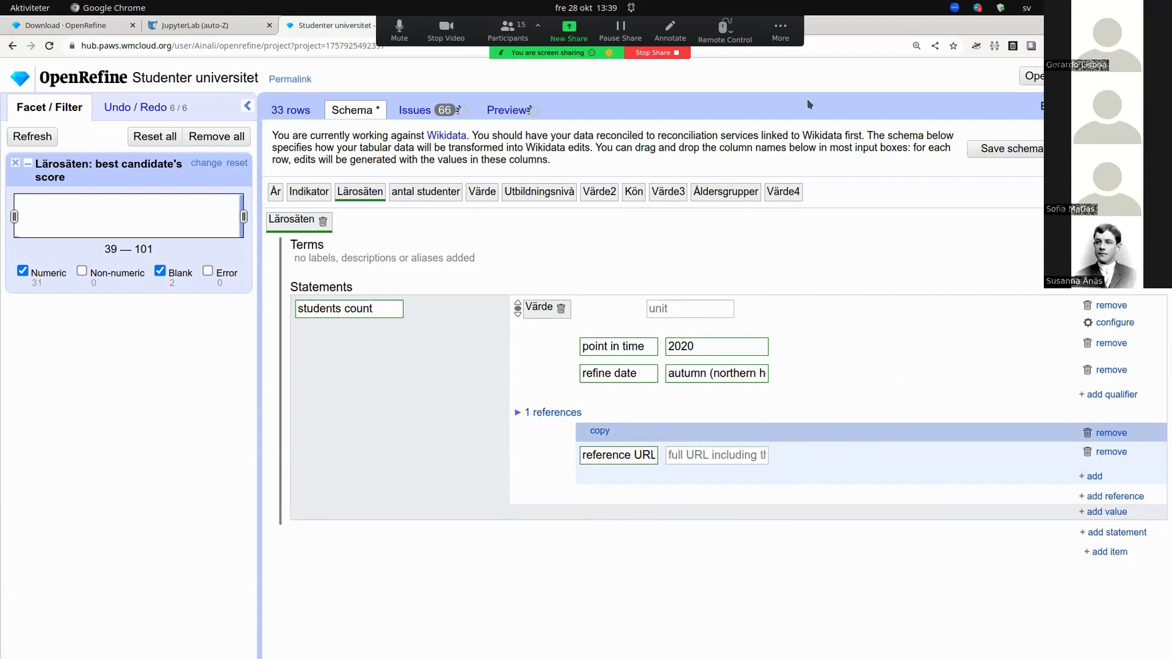
pyautogui.hotkey('ctrl', 'Tab')
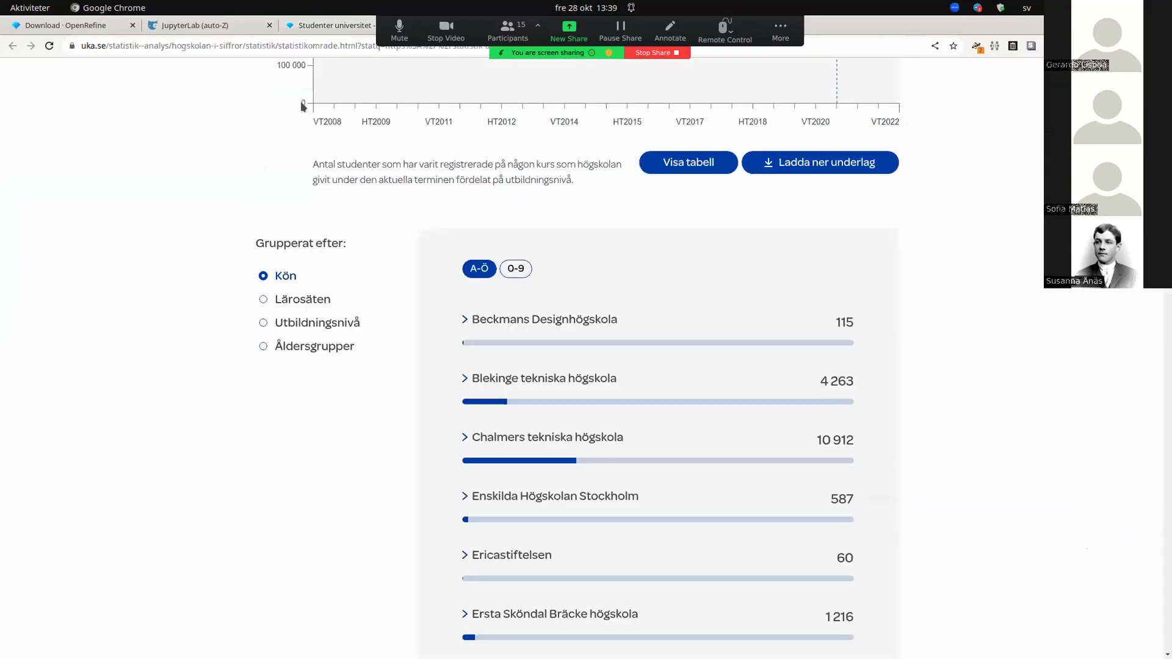
pyautogui.click(269, 51)
pyautogui.hotkey('ctrl', 'shift', 'Tab')
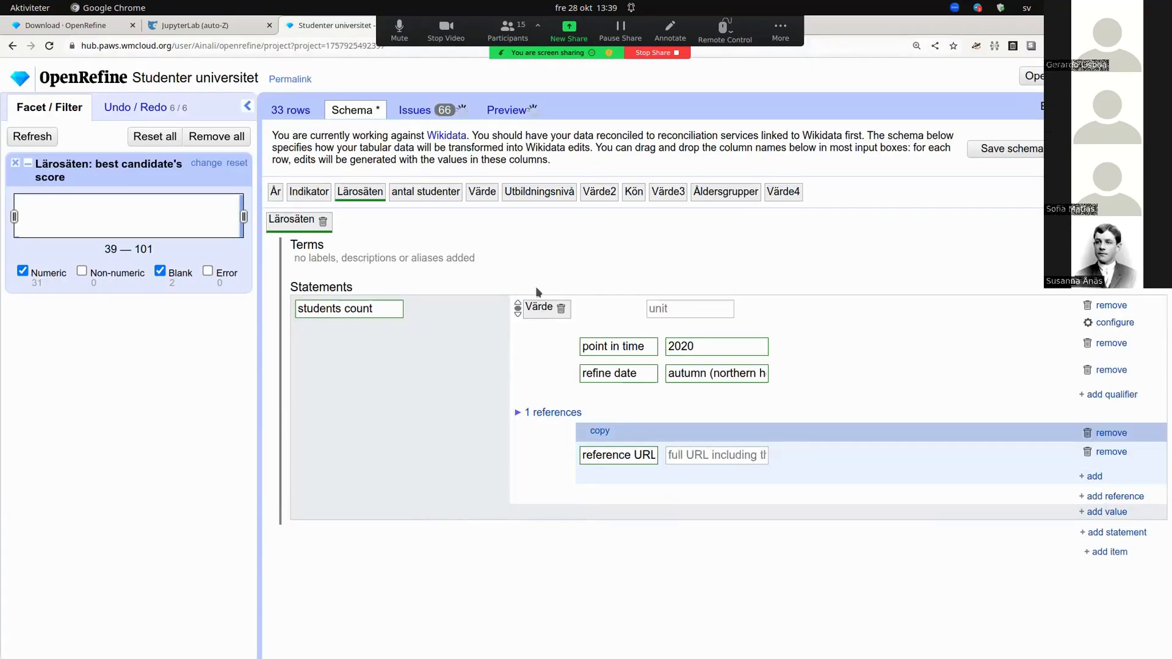
pyautogui.click(732, 454)
pyautogui.hotkey('ctrl', 'v')
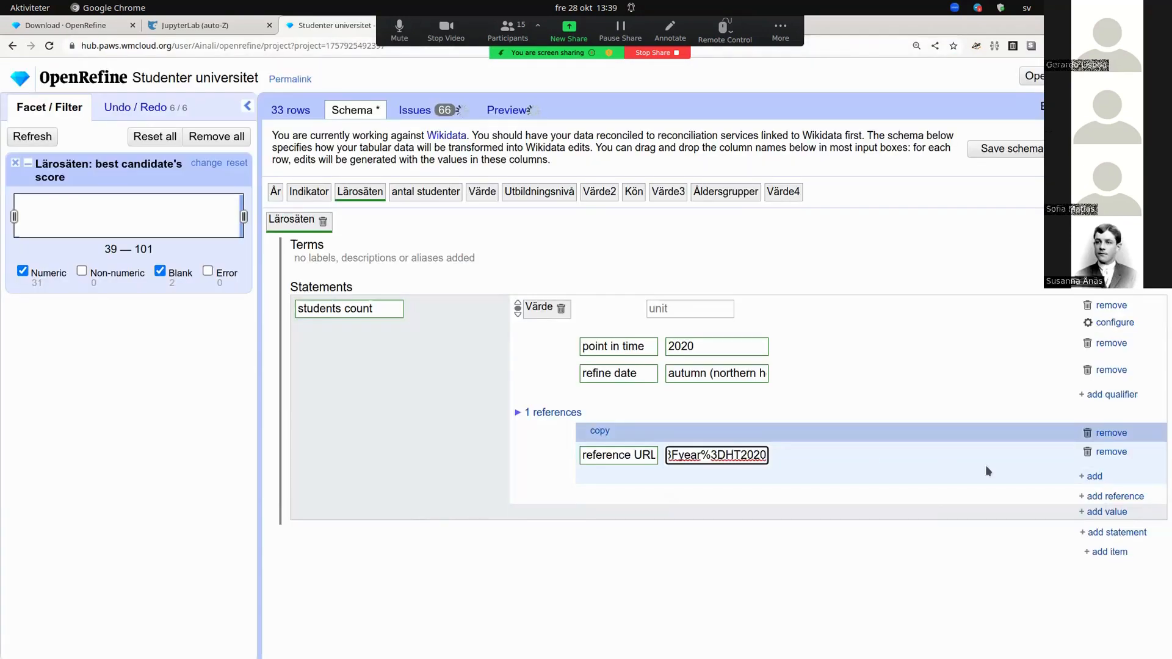
# - Add a retrieved date of 2022-10-21 to the reference, consulting the file manager before entering it
pyautogui.click(1090, 476)
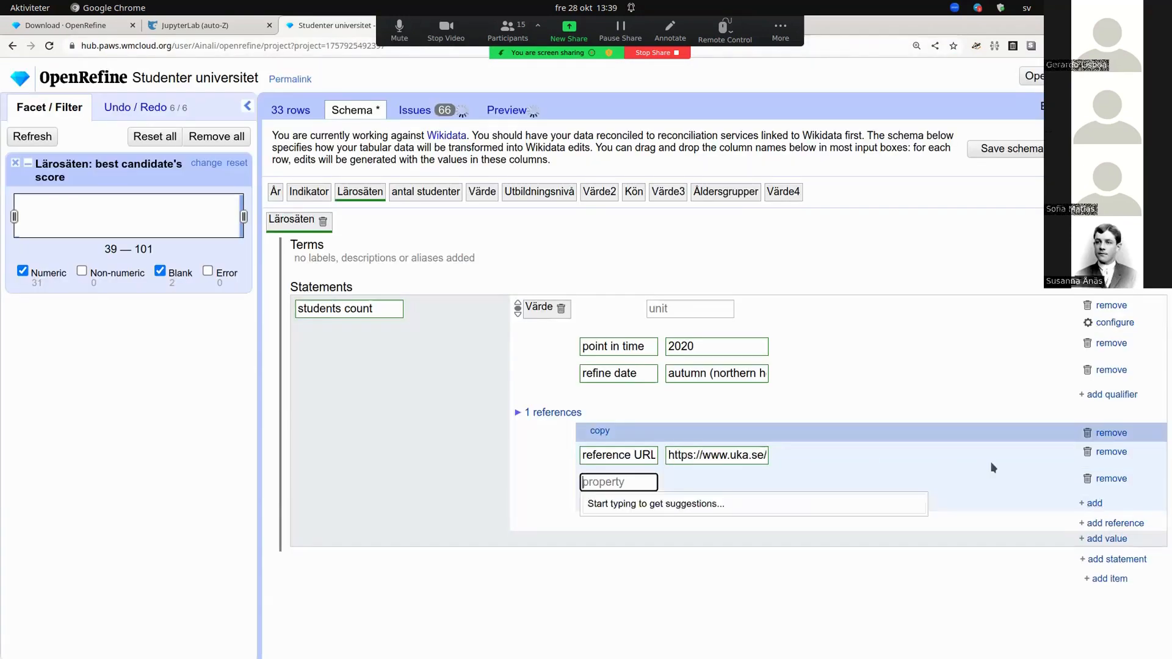
pyautogui.write('ret')
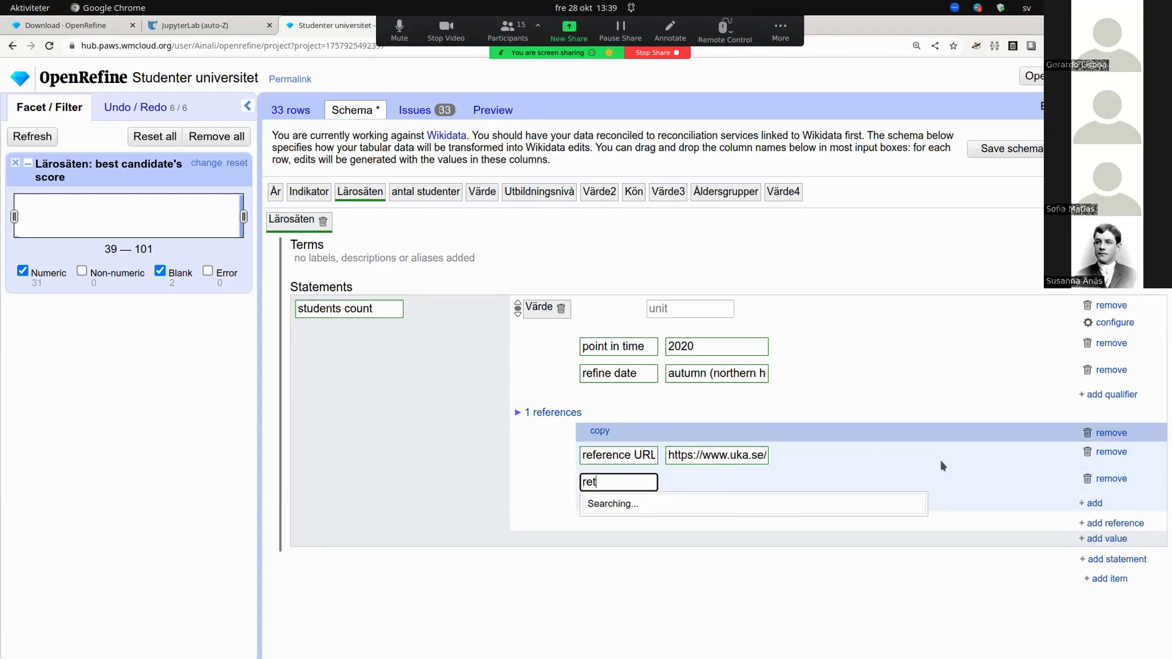
pyautogui.click(771, 524)
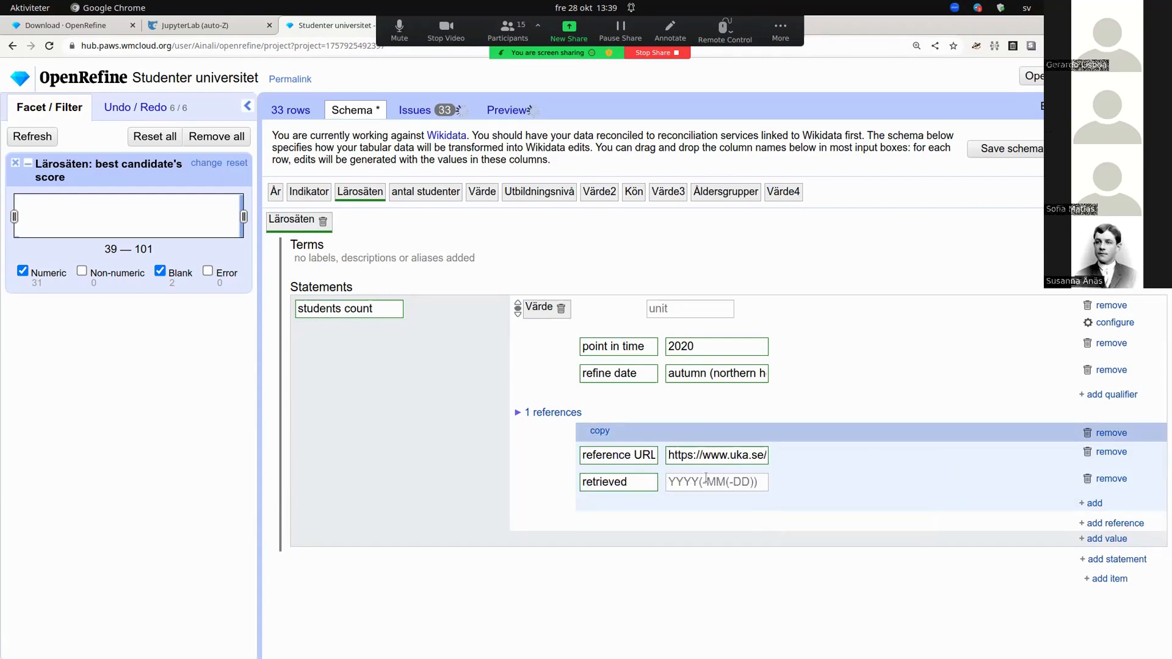
pyautogui.click(687, 483)
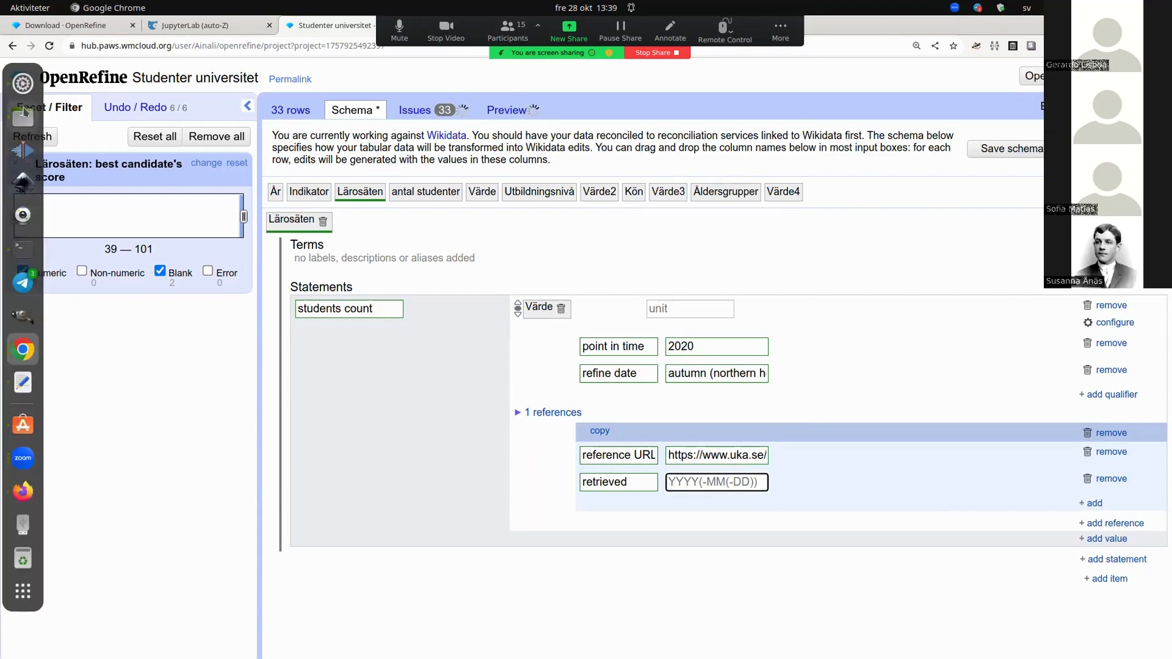
pyautogui.click(24, 116)
pyautogui.moveTo(175, 58); pyautogui.dragTo(177, 0)
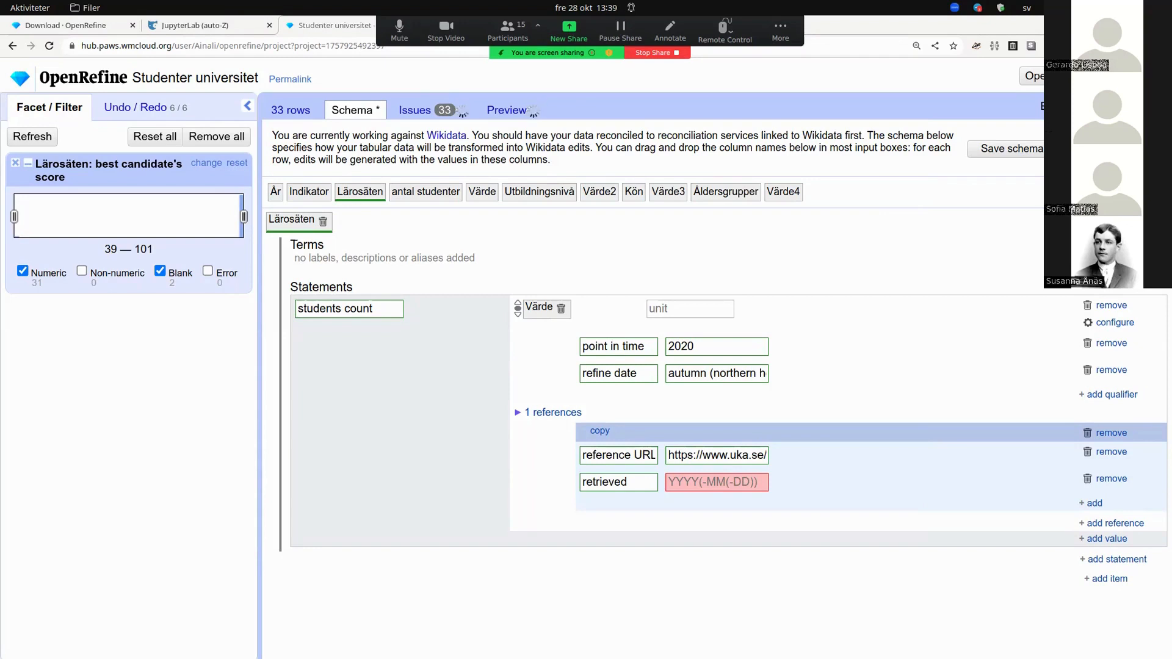
pyautogui.click(700, 486)
pyautogui.click(700, 486)
pyautogui.write('2022')
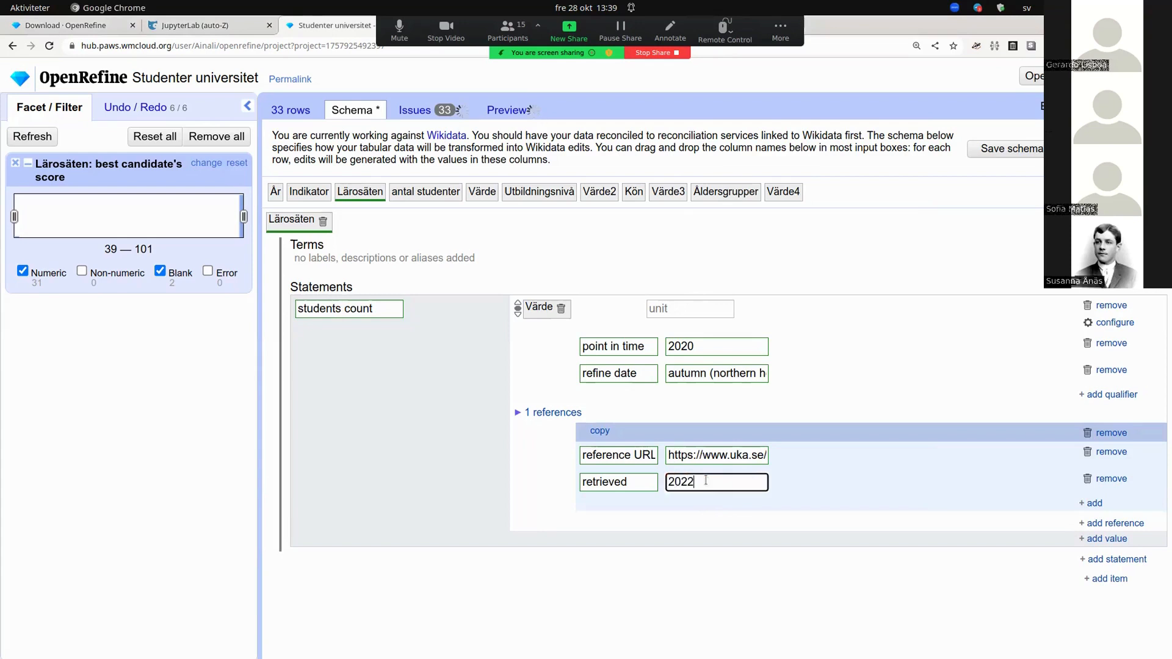
pyautogui.write('-10-21')
pyautogui.click(867, 467)
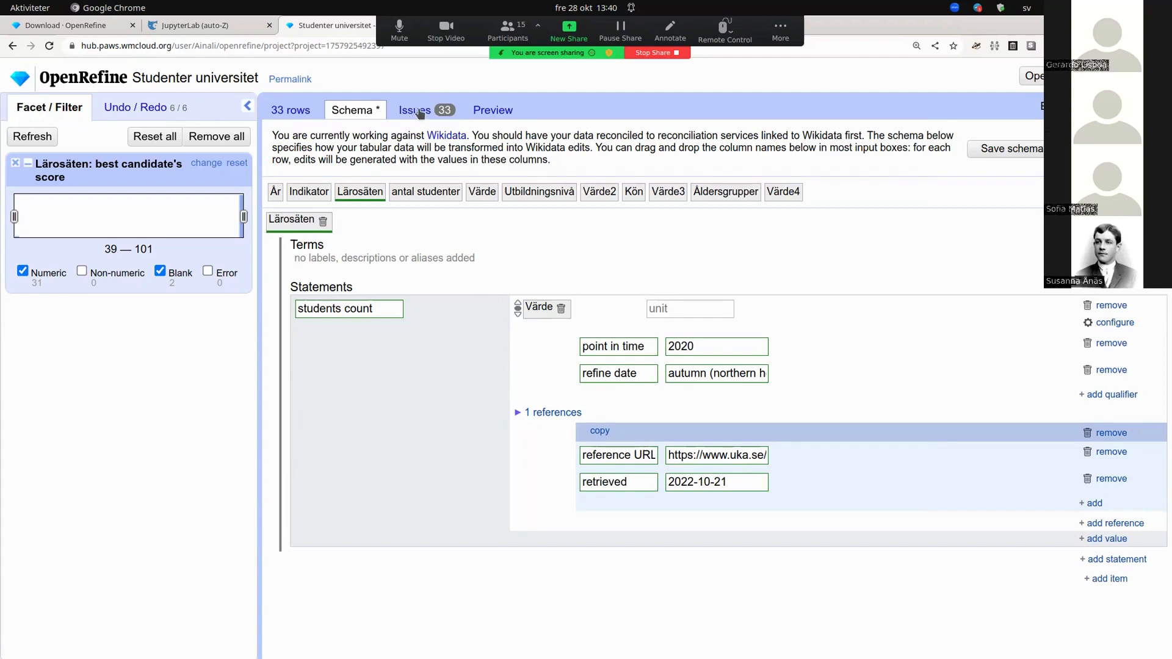
# - Review the issues reported for the students count schema, then bring up the project's data rows
pyautogui.click(421, 114)
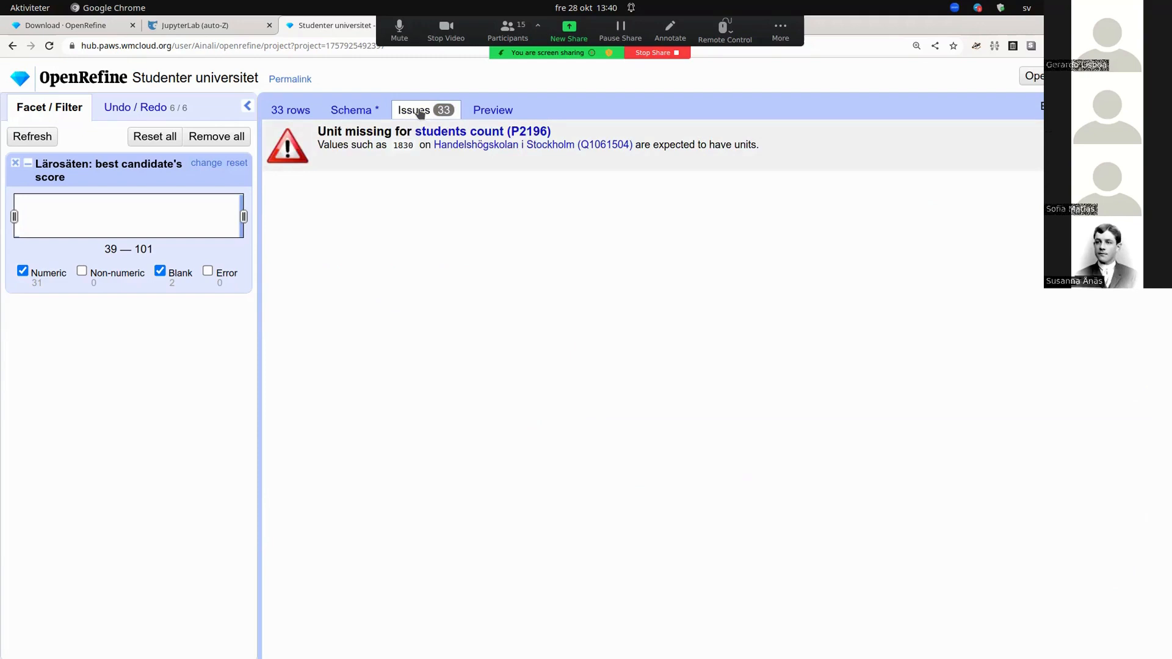
pyautogui.click(362, 111)
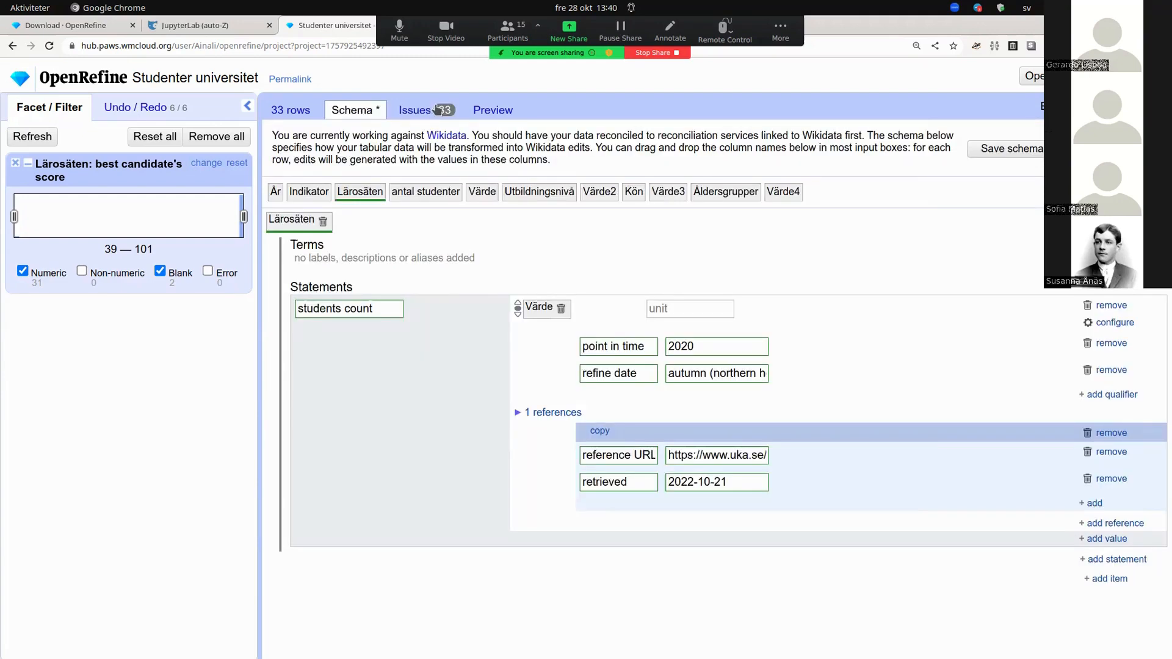
pyautogui.click(297, 112)
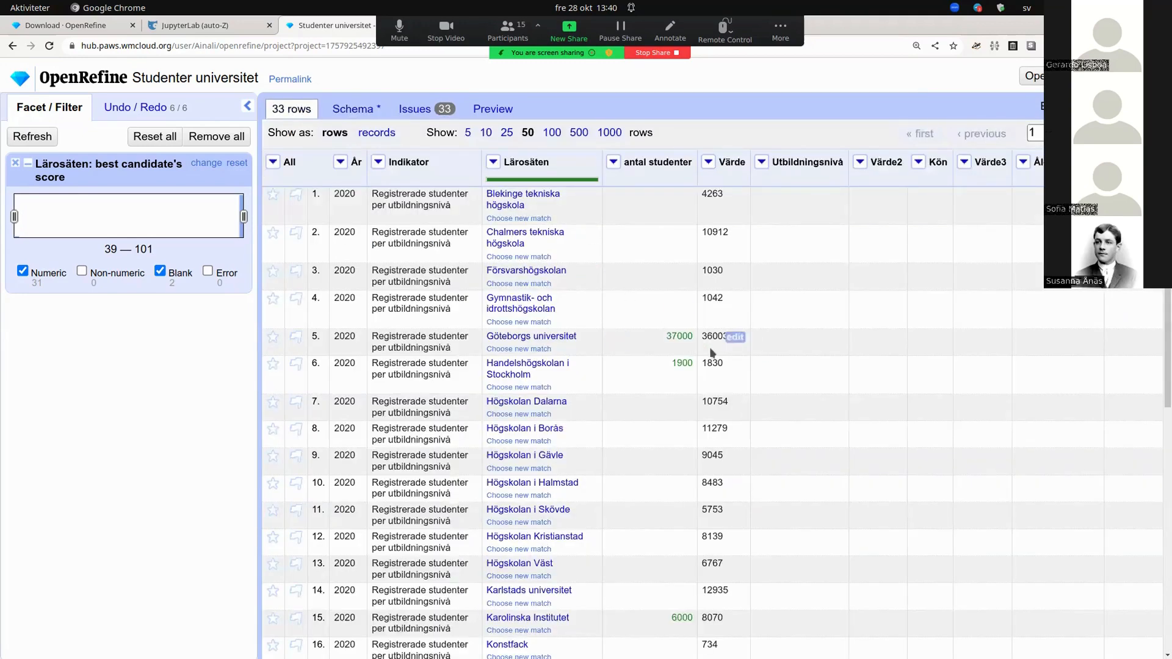
# - Open the Wikidata item for Göteborgs universitet and inspect its antal studenter statement and reference without changing them
pyautogui.moveTo(557, 341)
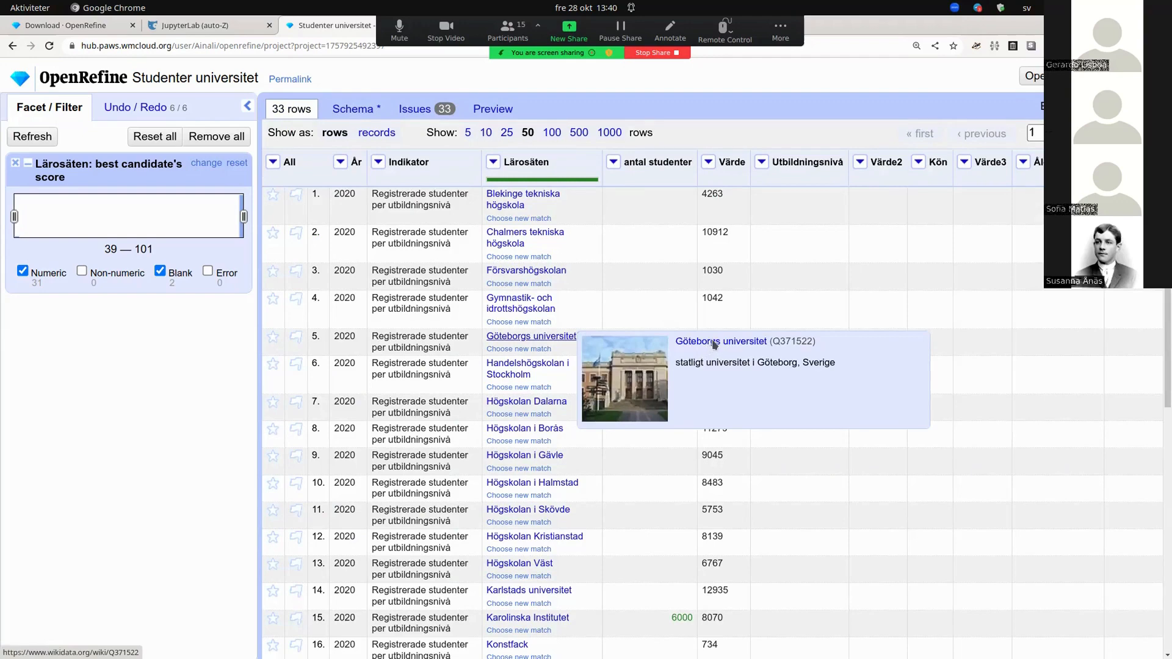
pyautogui.click(715, 343)
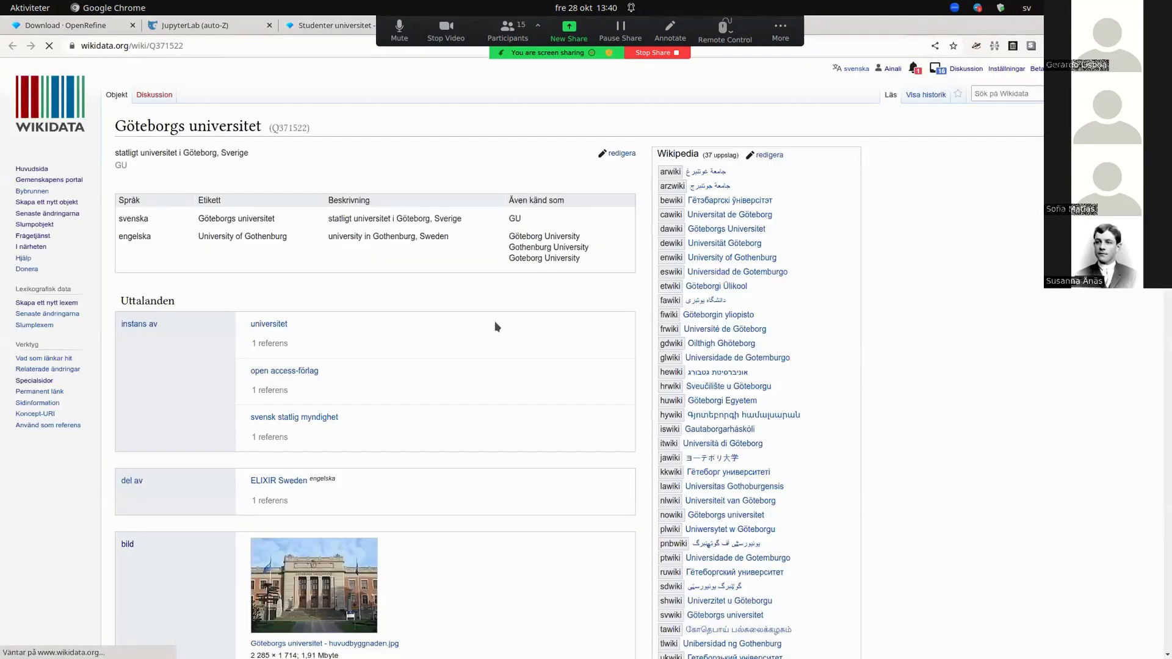
pyautogui.scroll(-15, 496, 328)
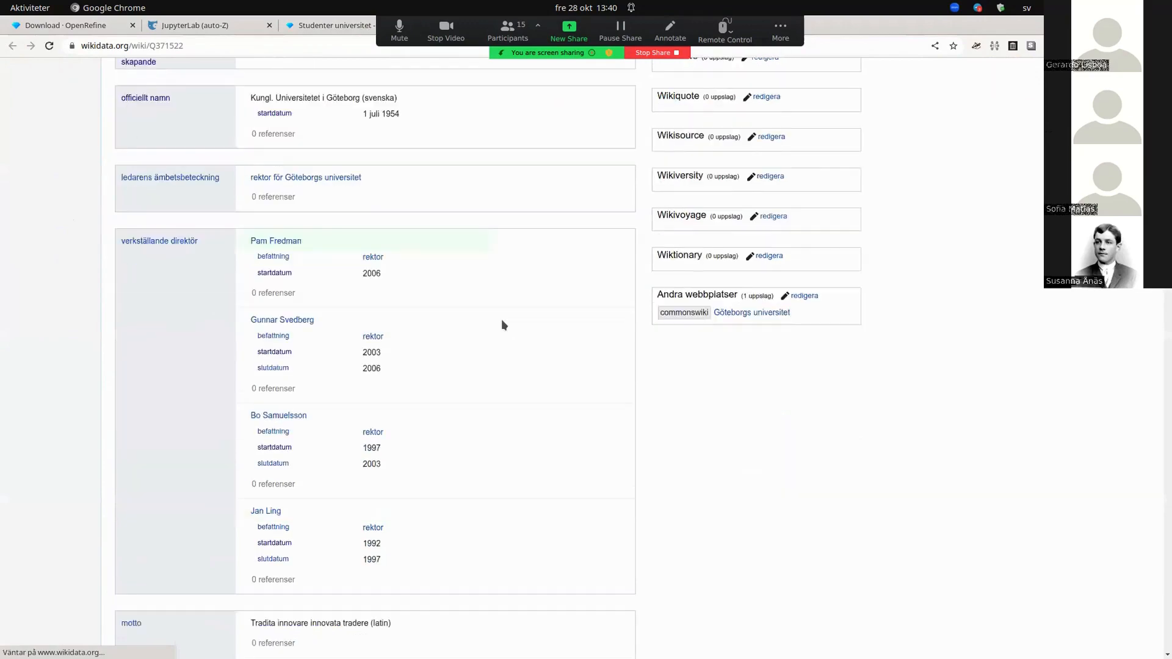
pyautogui.scroll(-14, 502, 325)
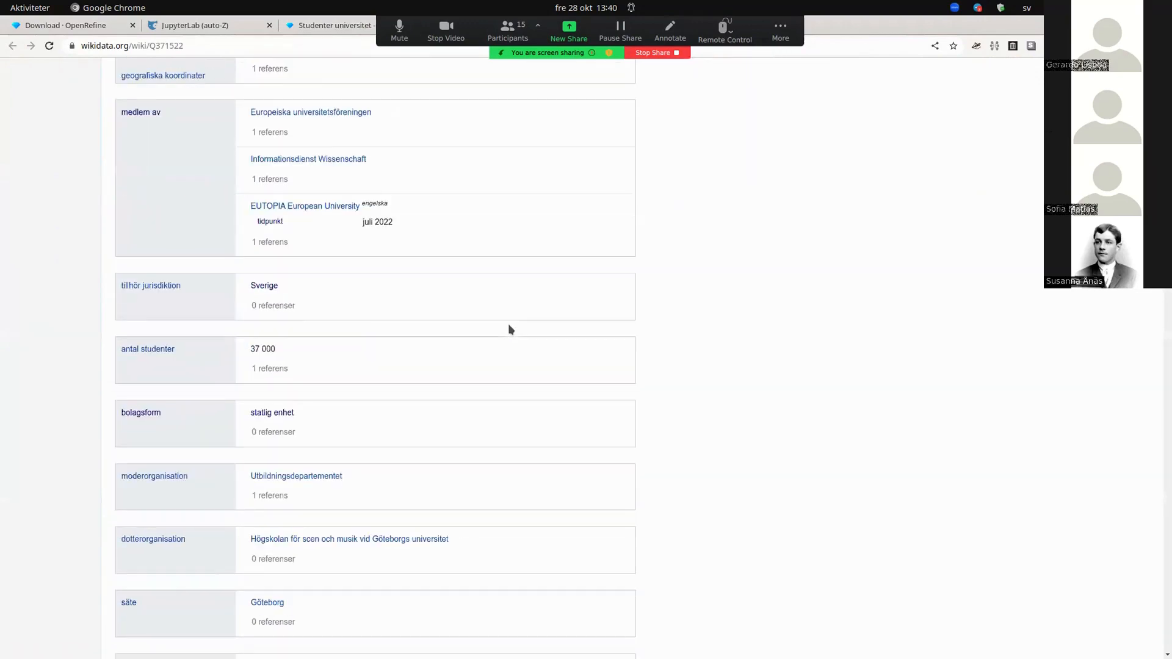
pyautogui.scroll(-4, 508, 330)
pyautogui.scroll(1, 508, 330)
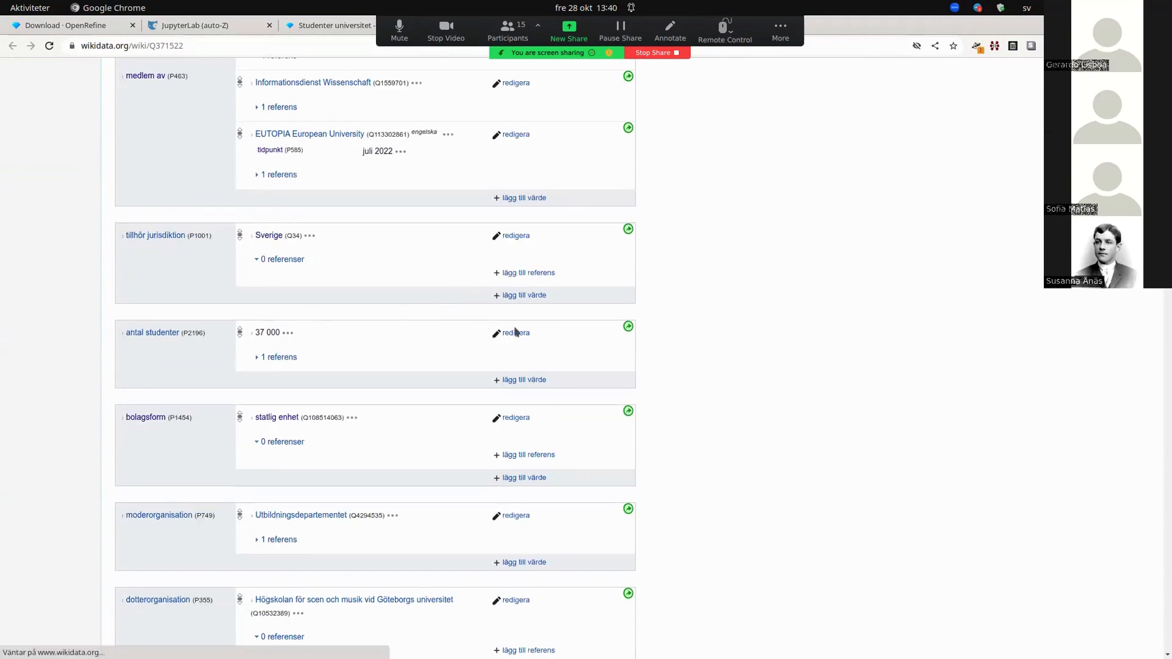
pyautogui.click(522, 335)
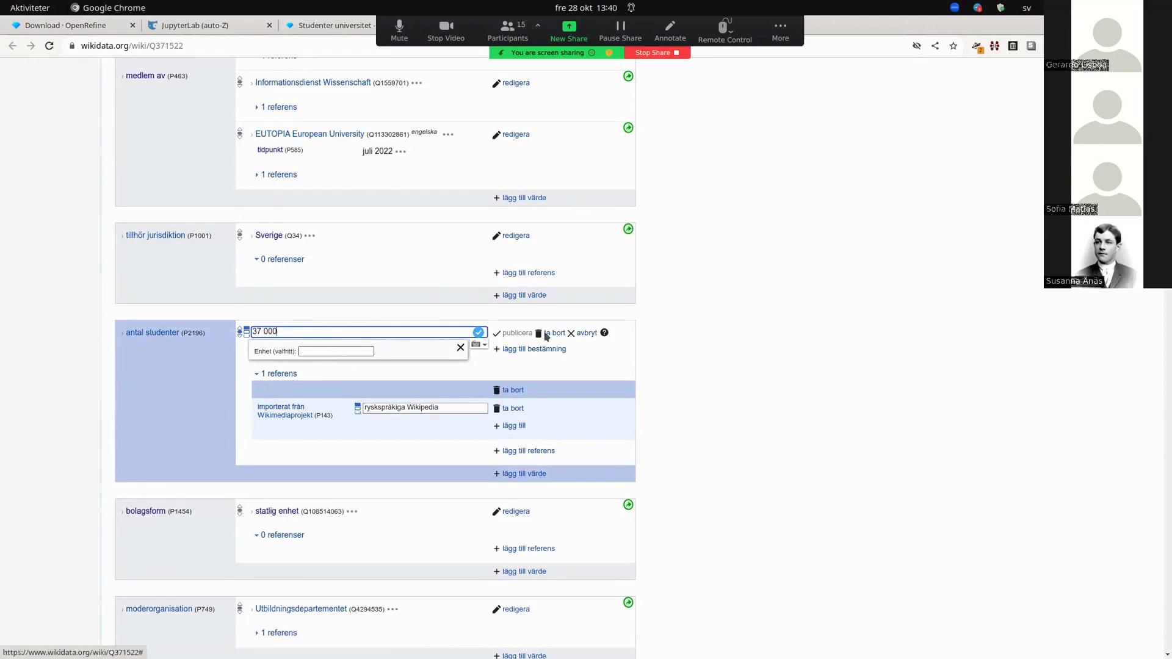
pyautogui.click(585, 334)
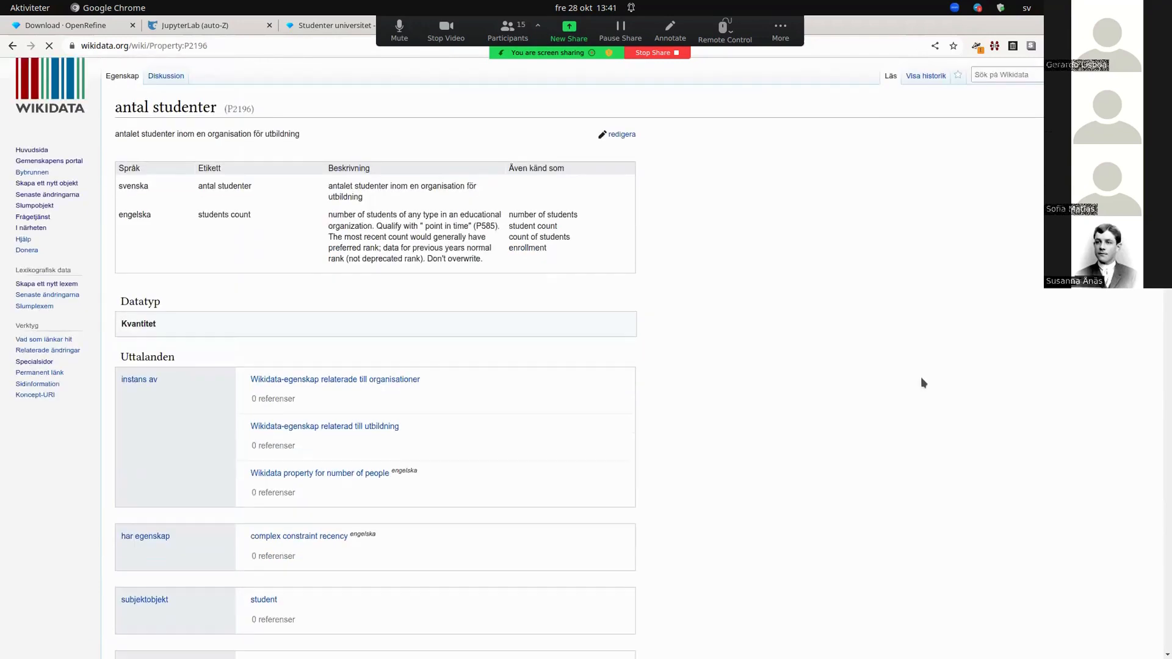
# - Examine the constraints on Wikidata's antal studenter (P2196) property page, including mandatory qualifiers, allowed units and allowed qualifiers
pyautogui.scroll(-5, 922, 379)
pyautogui.scroll(-3, 921, 378)
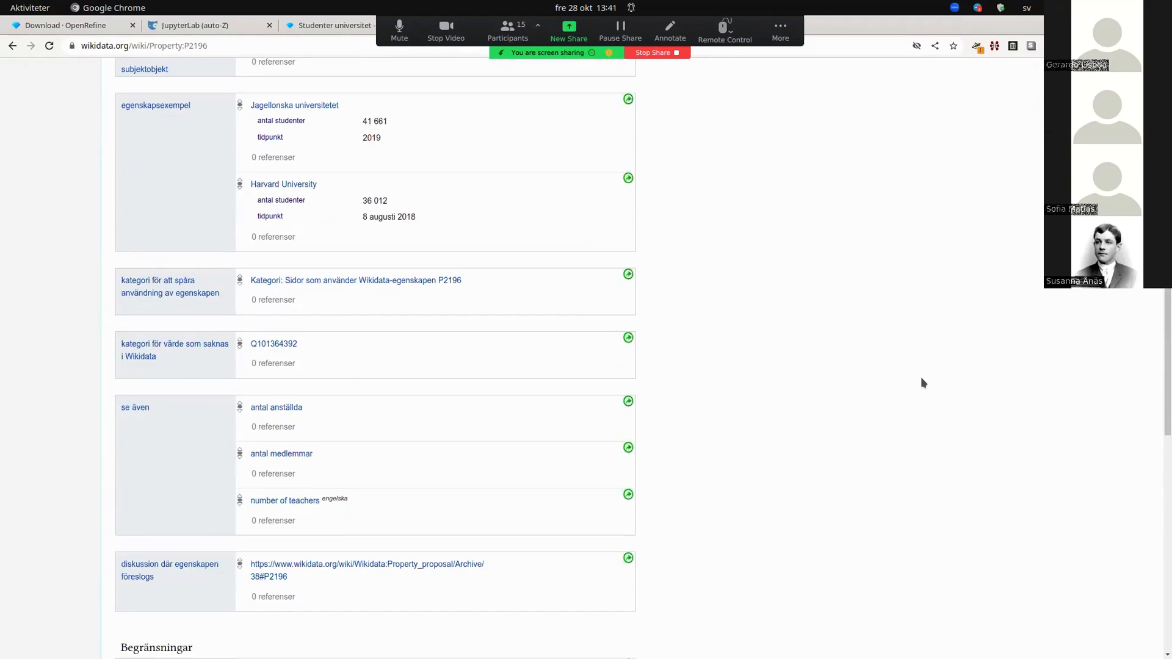
pyautogui.scroll(-2, 922, 383)
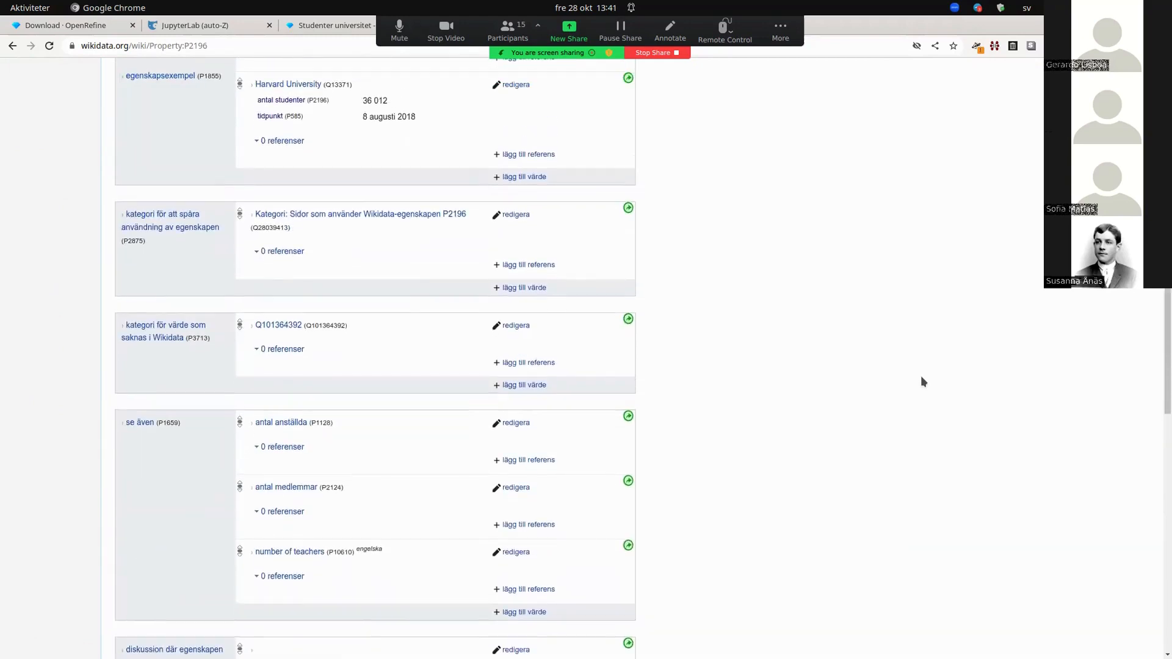
pyautogui.scroll(-10, 923, 379)
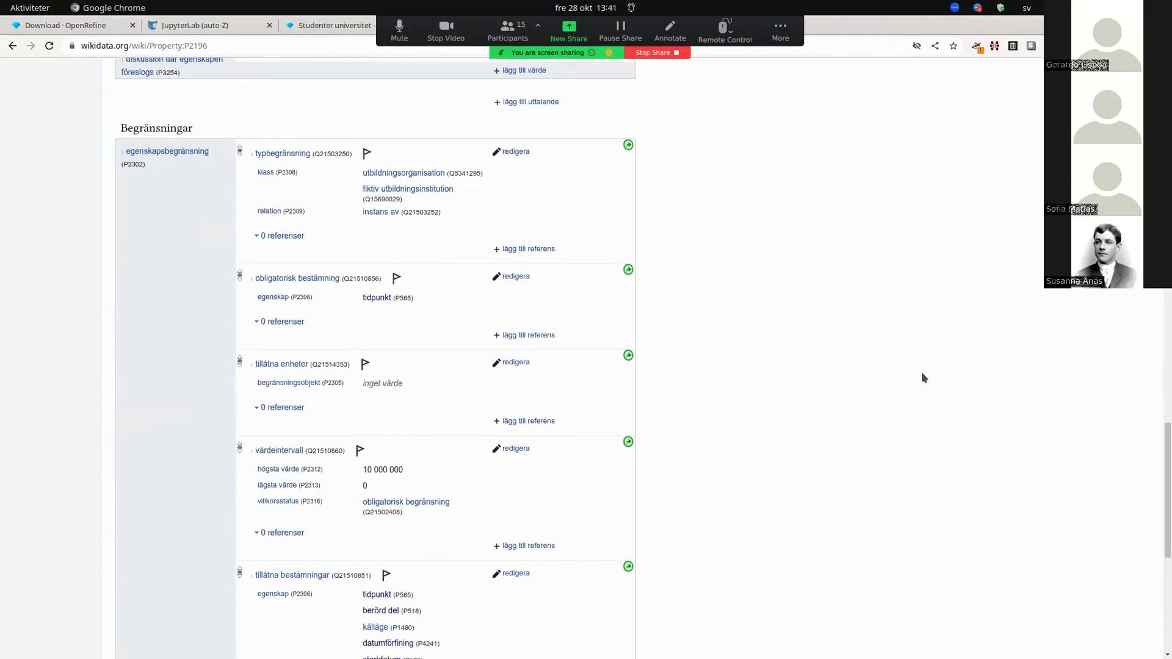
pyautogui.scroll(-2, 389, 237)
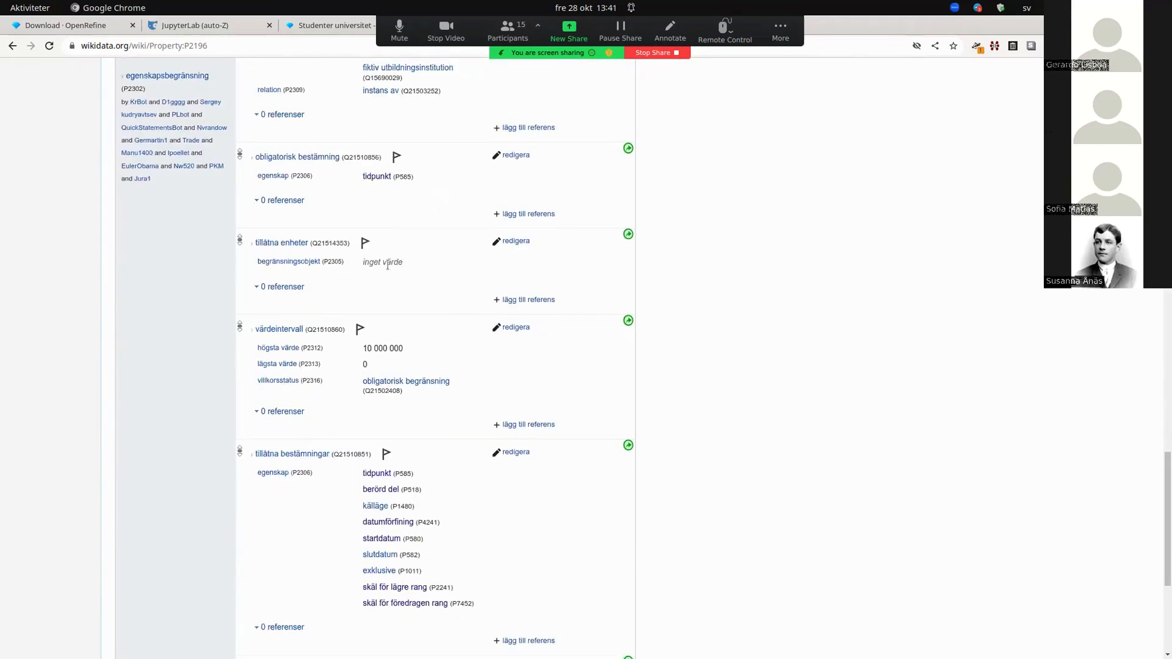
pyautogui.scroll(-3, 389, 268)
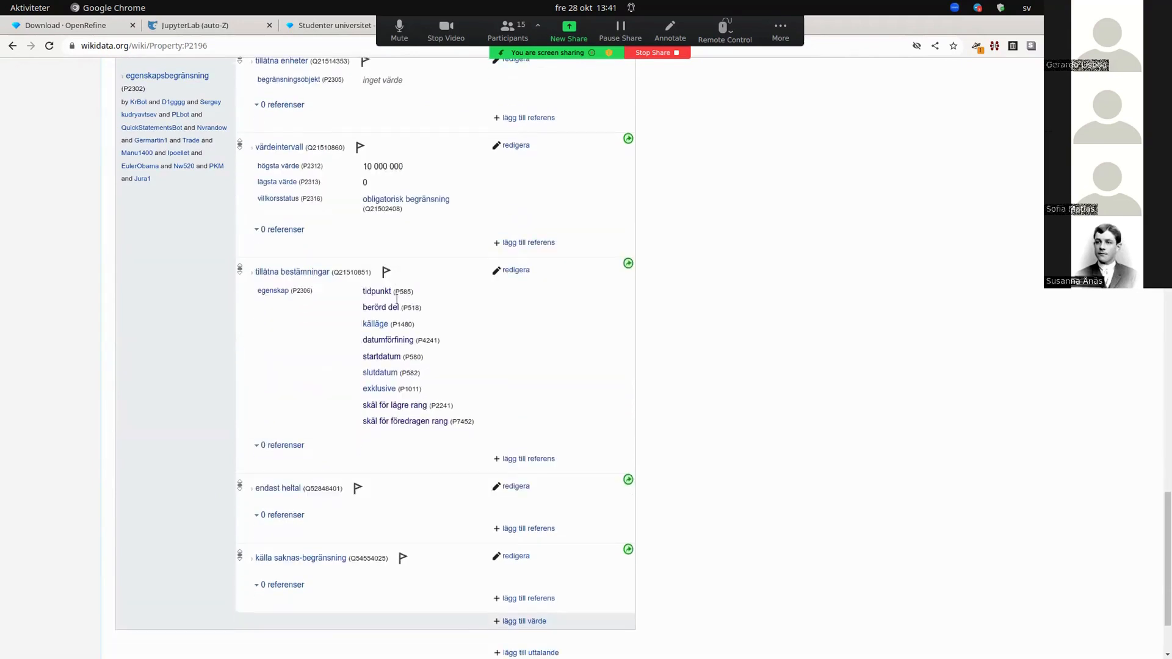
pyautogui.scroll(-2, 394, 269)
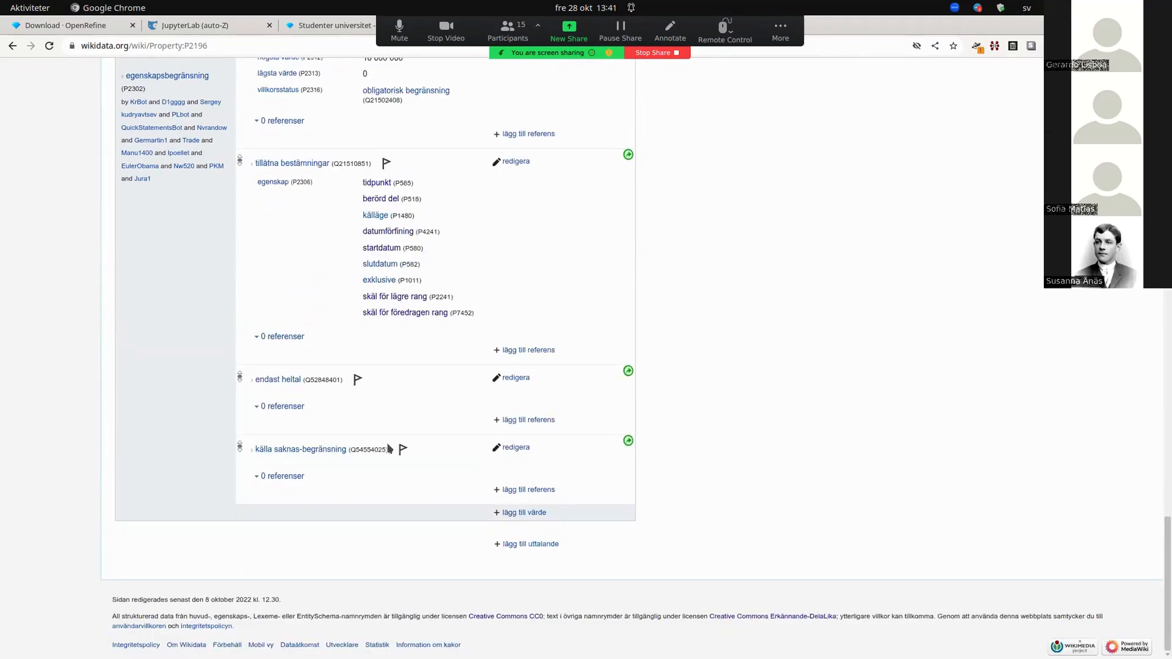
pyautogui.scroll(5, 392, 476)
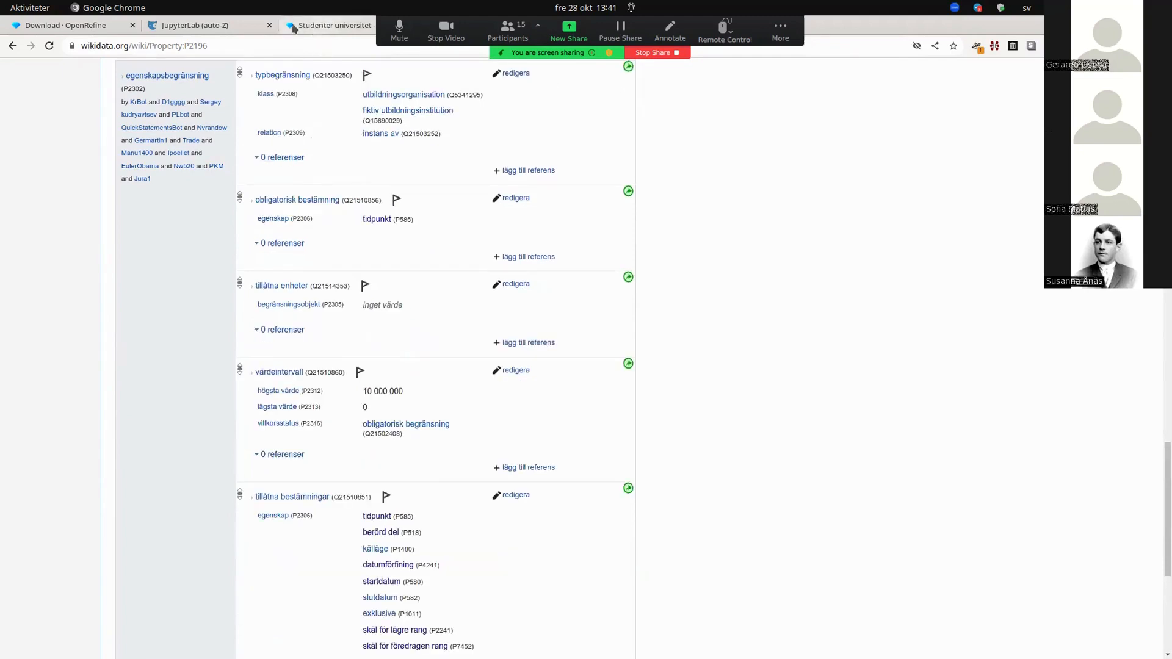
# - Switch back to the OpenRefine project and compare the missing-unit issue with the unit field of the students count statement
pyautogui.click(227, 25)
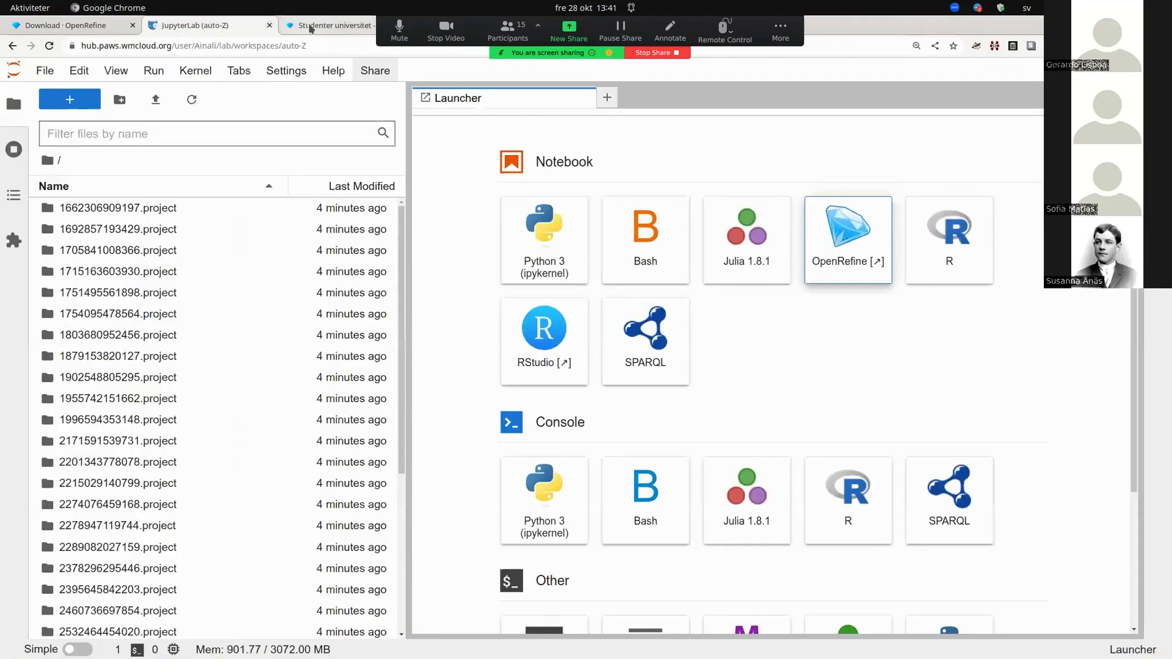
pyautogui.click(312, 26)
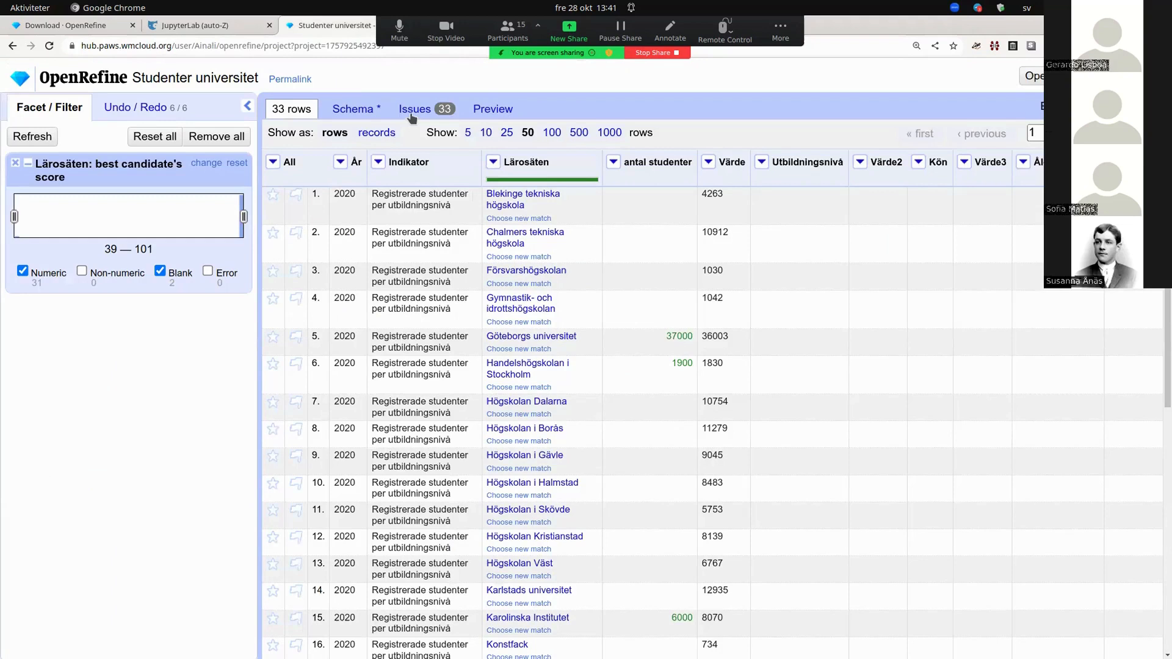
pyautogui.click(412, 111)
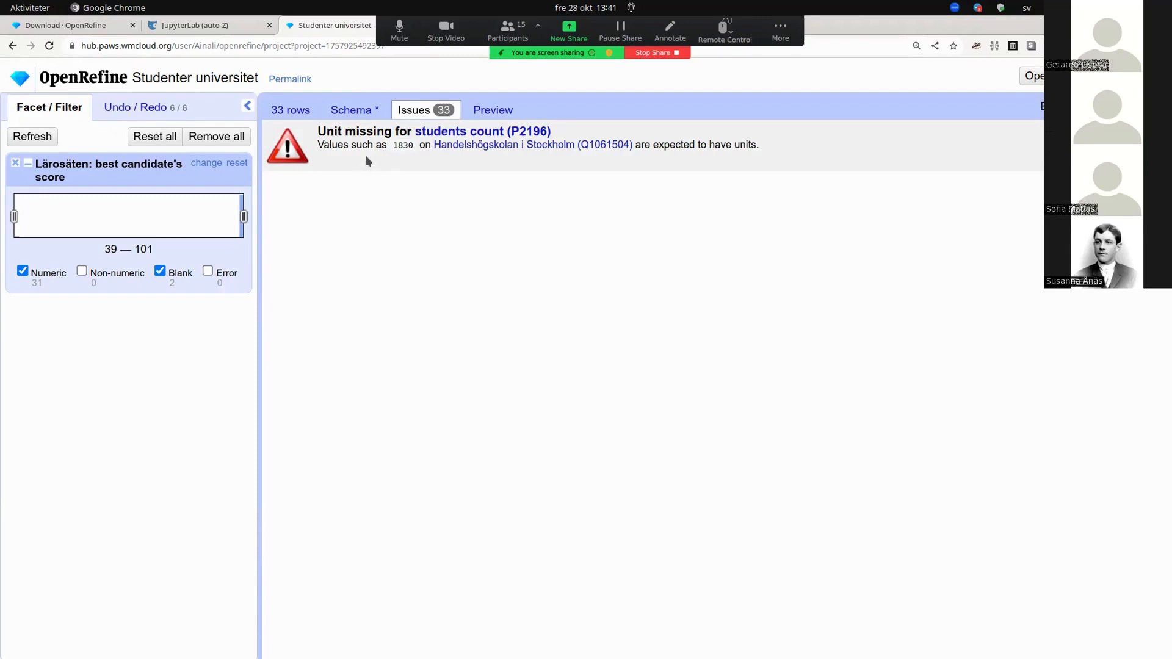
pyautogui.click(357, 112)
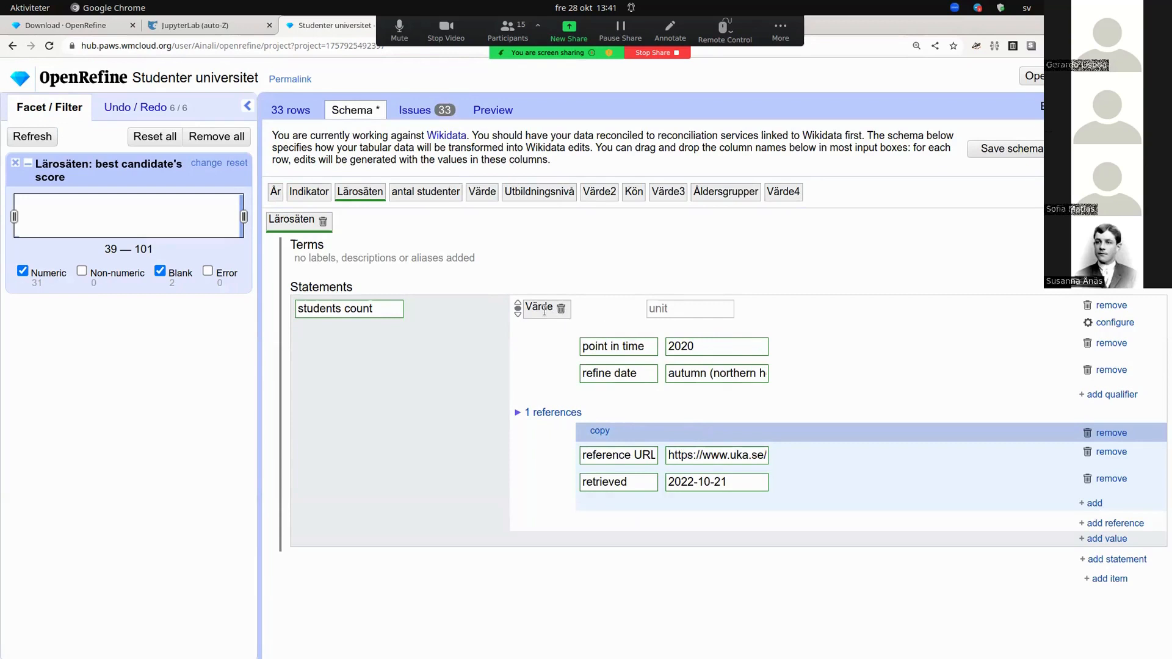
pyautogui.click(689, 308)
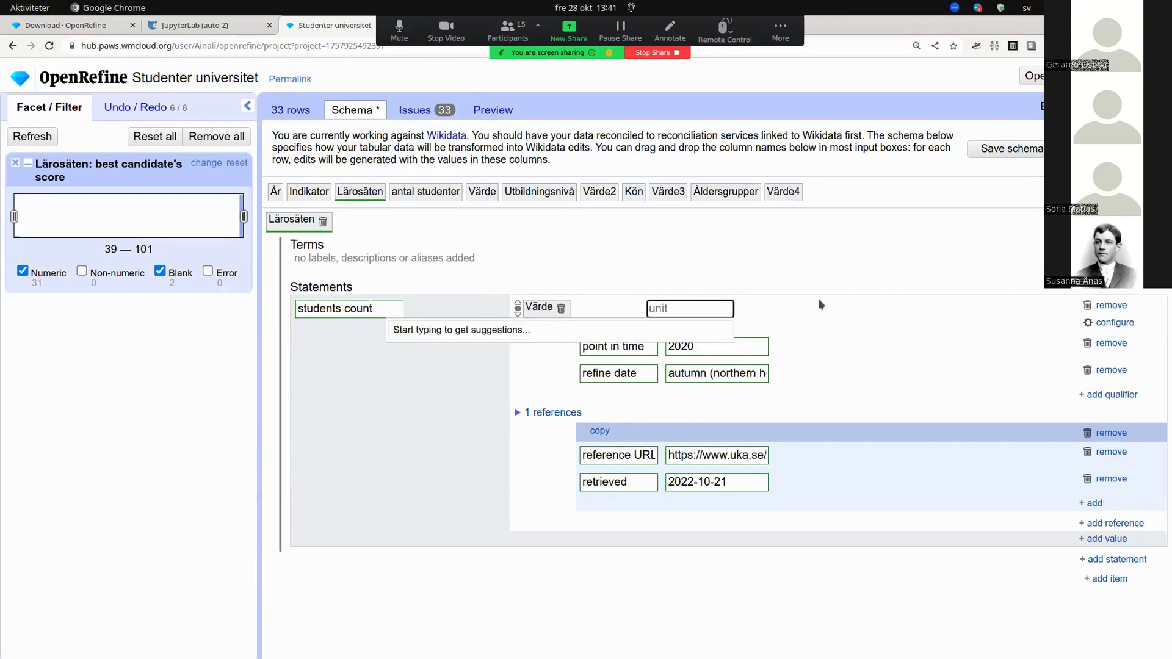
pyautogui.click(857, 297)
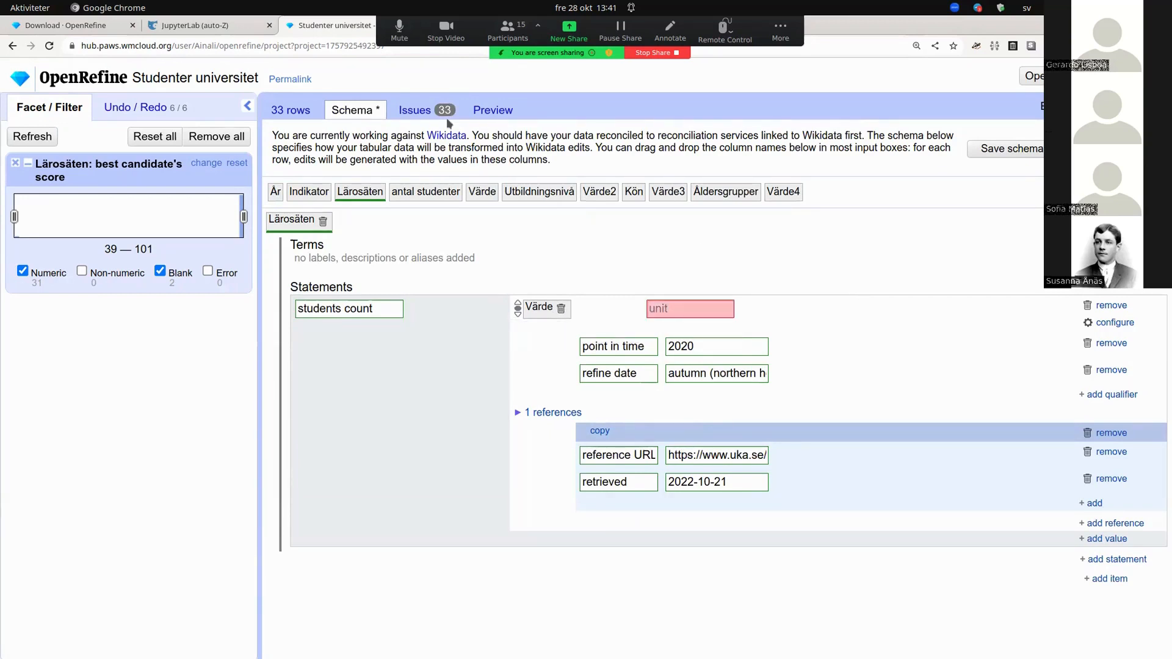
pyautogui.click(413, 115)
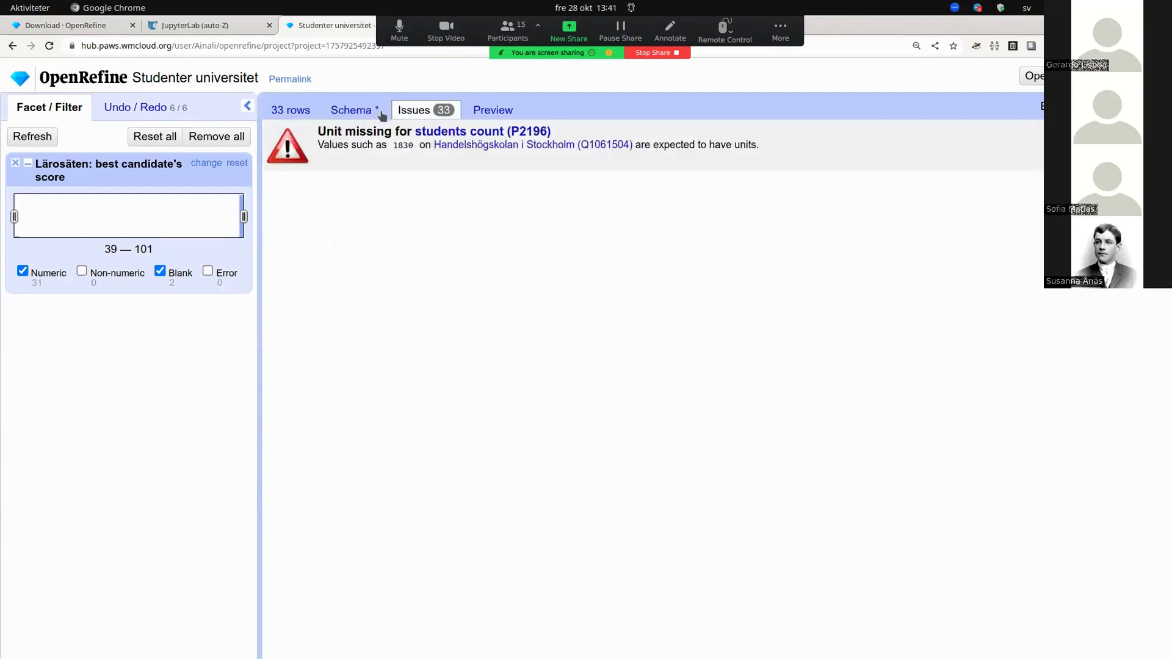
pyautogui.click(379, 113)
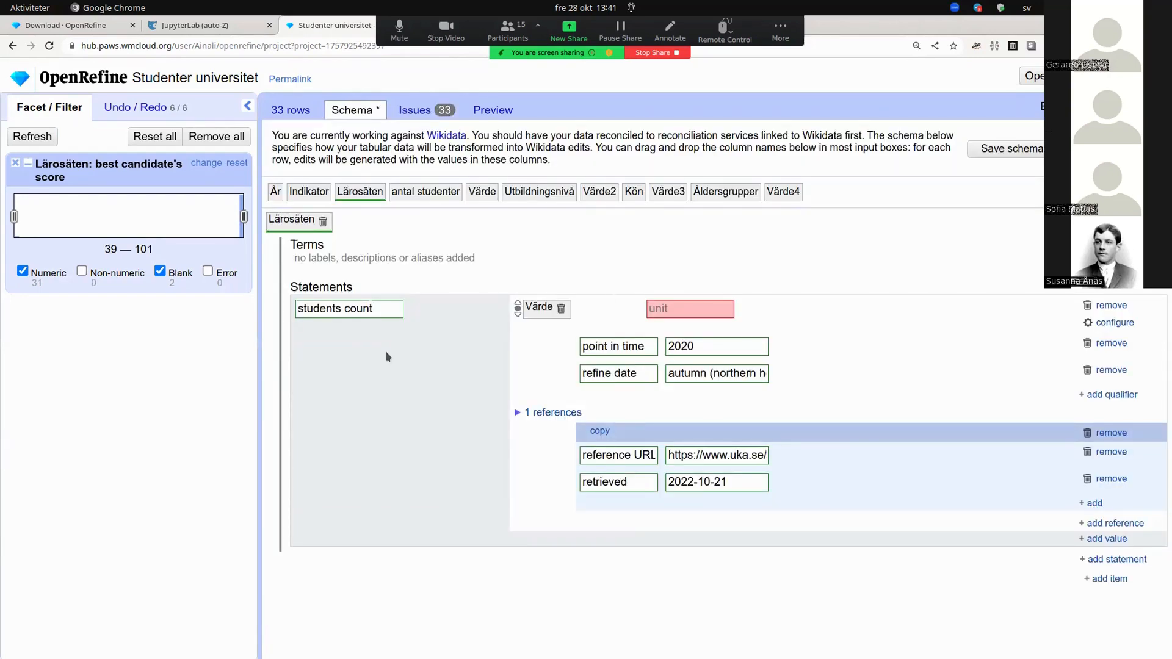
# - Preview the Wikidata edits and inspect the reference details of the Blekinge tekniska högskola statement
pyautogui.click(494, 113)
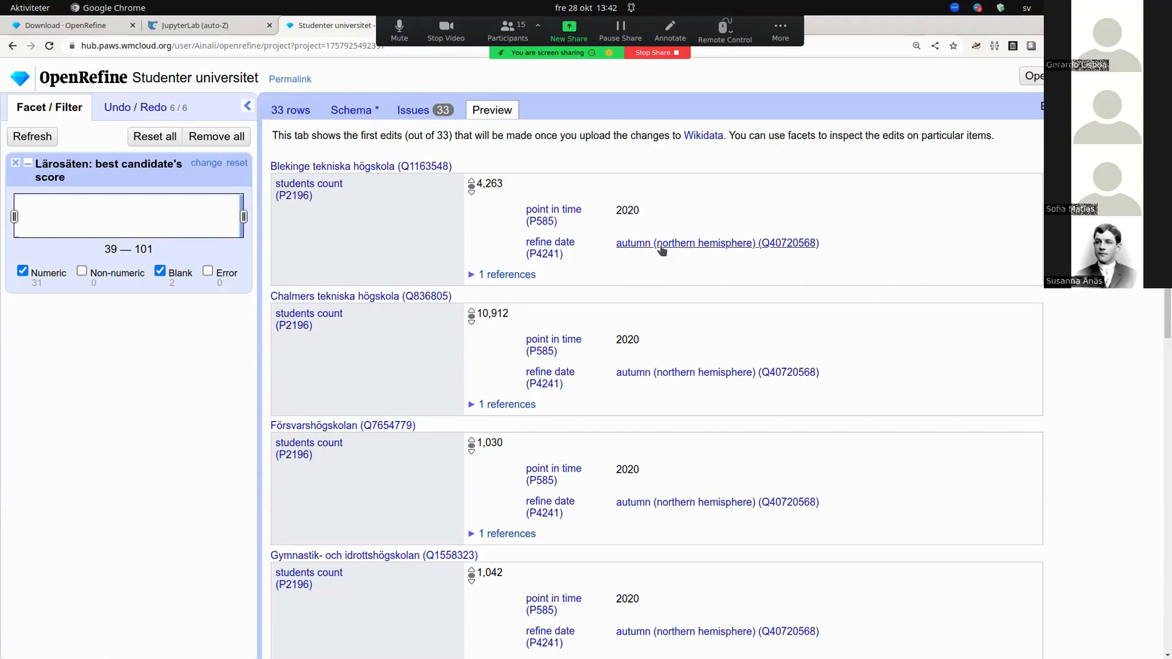
pyautogui.click(482, 274)
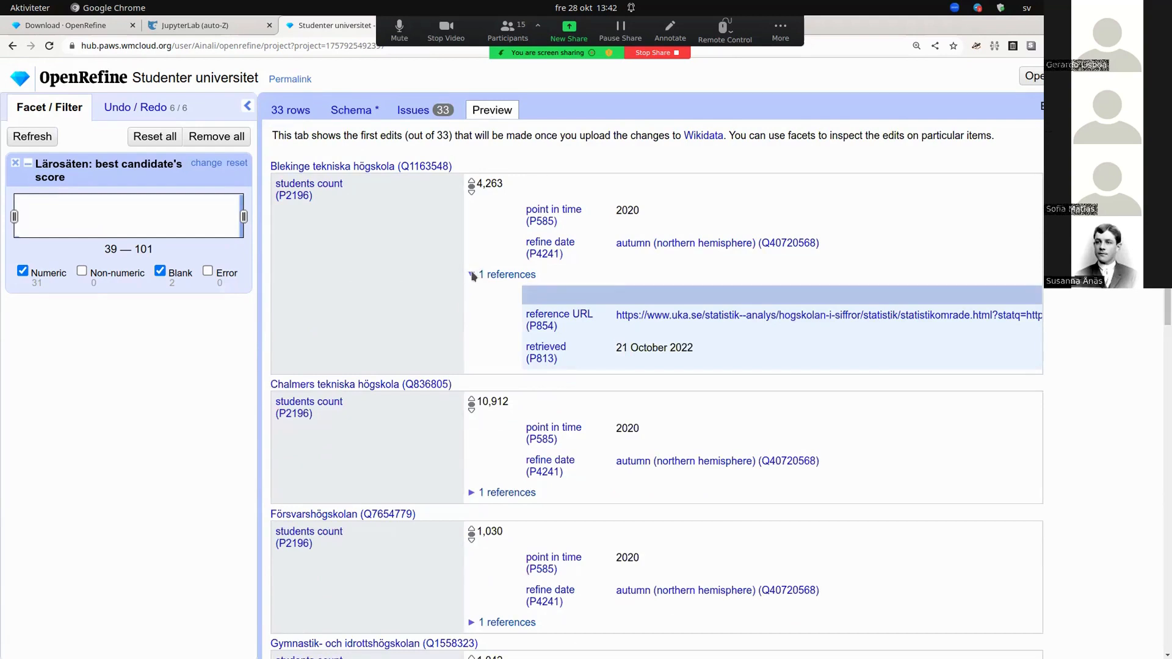
pyautogui.click(366, 110)
# - Compare the existing antal studenter values with the new Värde figures across the university rows
pyautogui.click(293, 111)
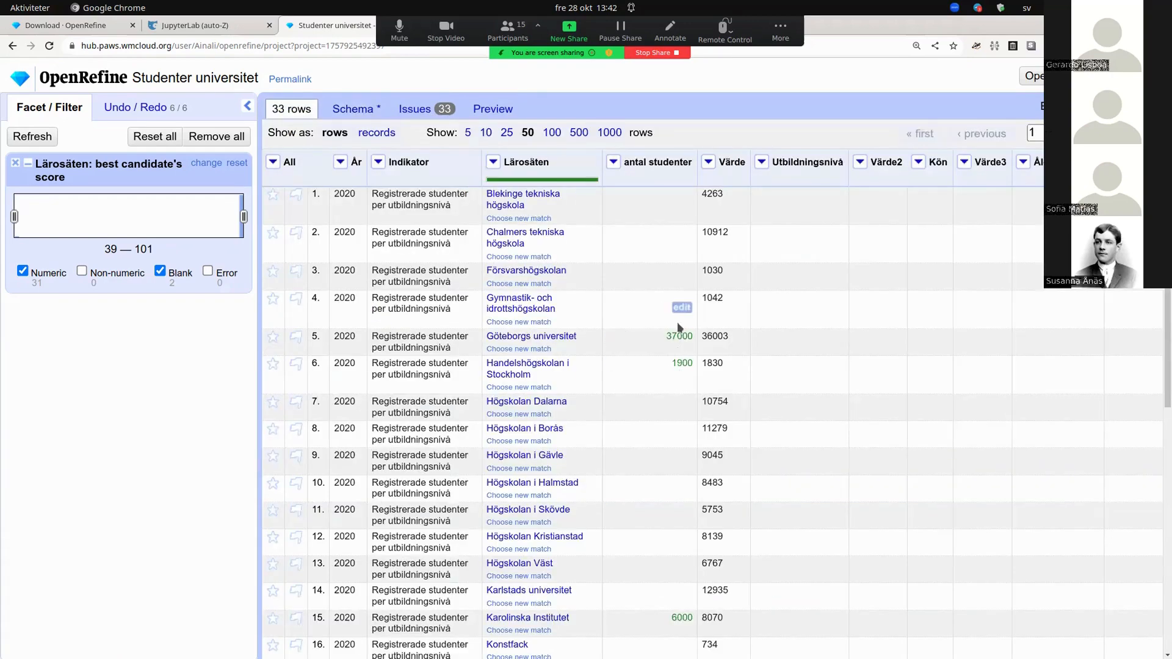
pyautogui.scroll(-3, 678, 354)
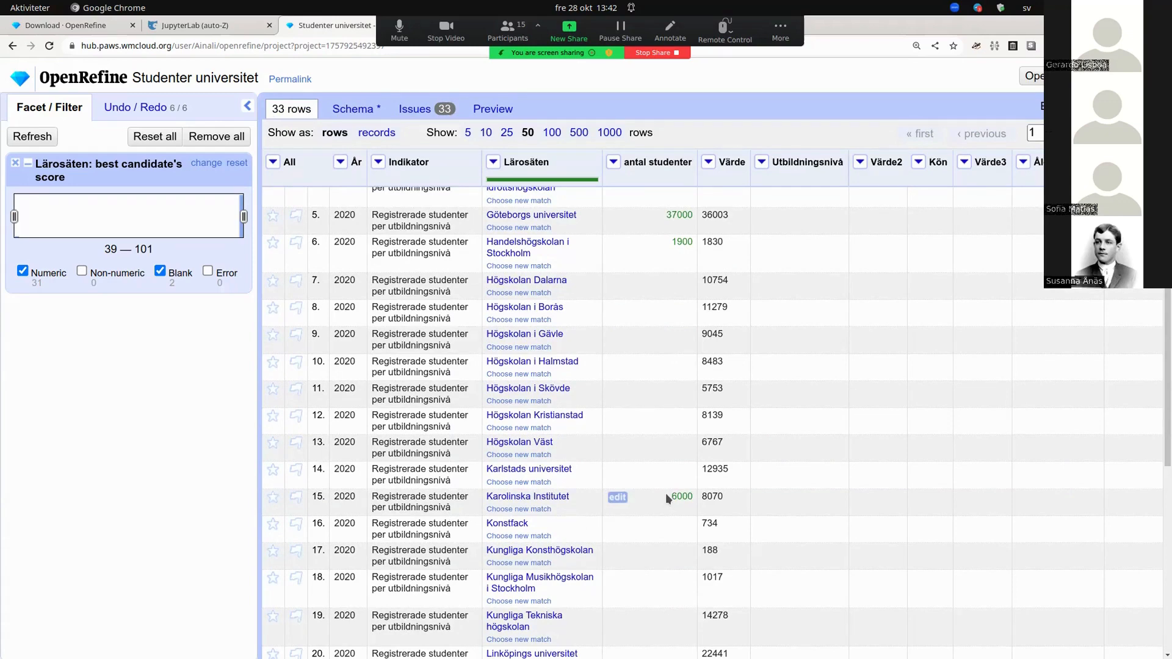
pyautogui.scroll(-6, 688, 462)
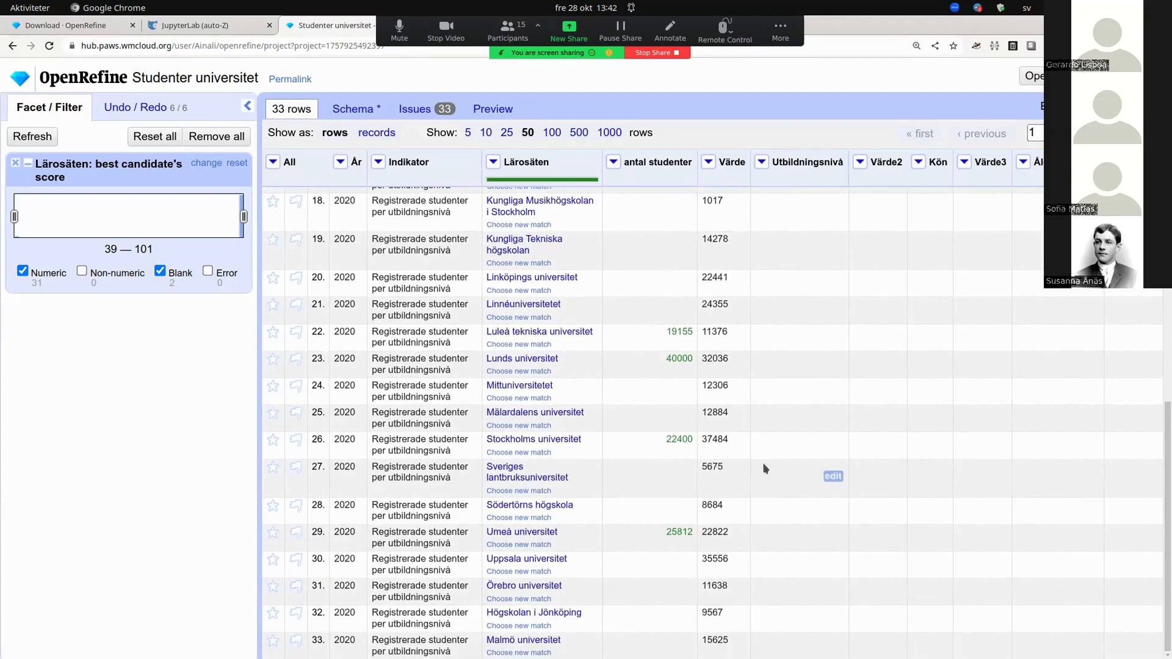
pyautogui.scroll(8, 738, 509)
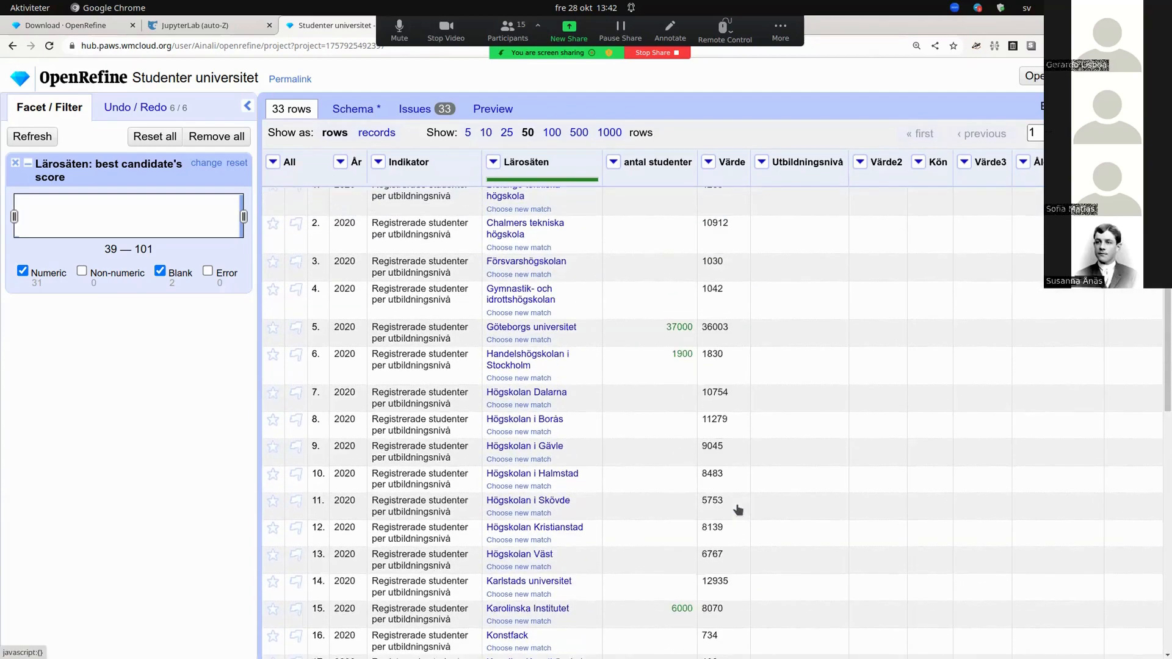
pyautogui.scroll(-4, 738, 509)
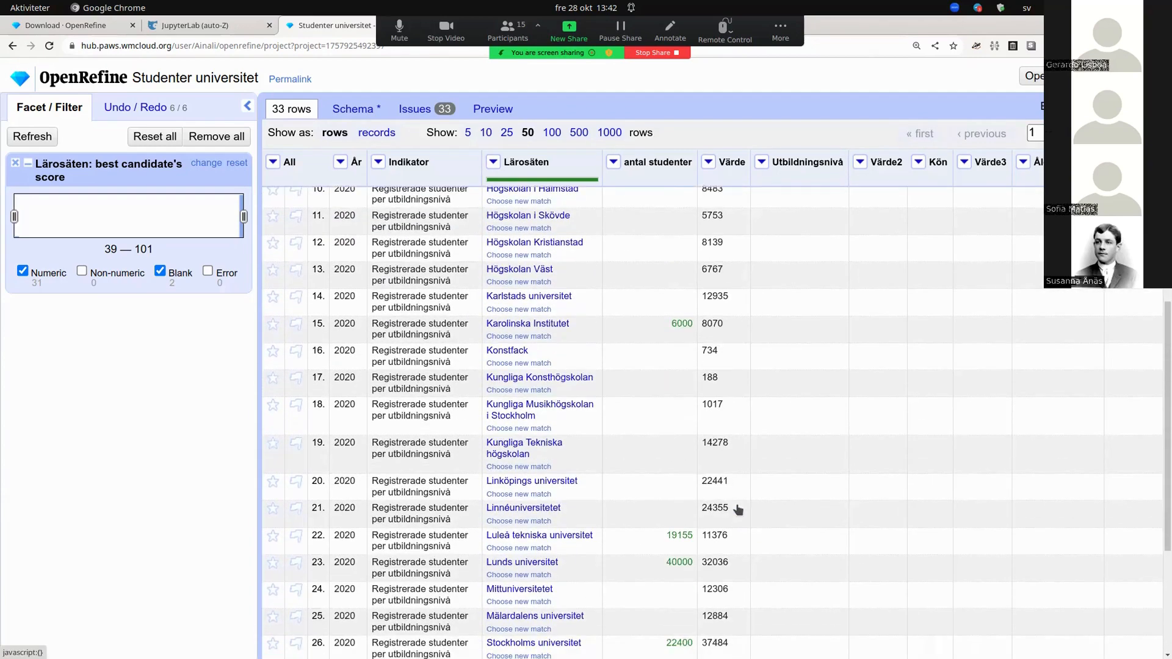
pyautogui.scroll(-1, 738, 510)
pyautogui.scroll(-1, 738, 509)
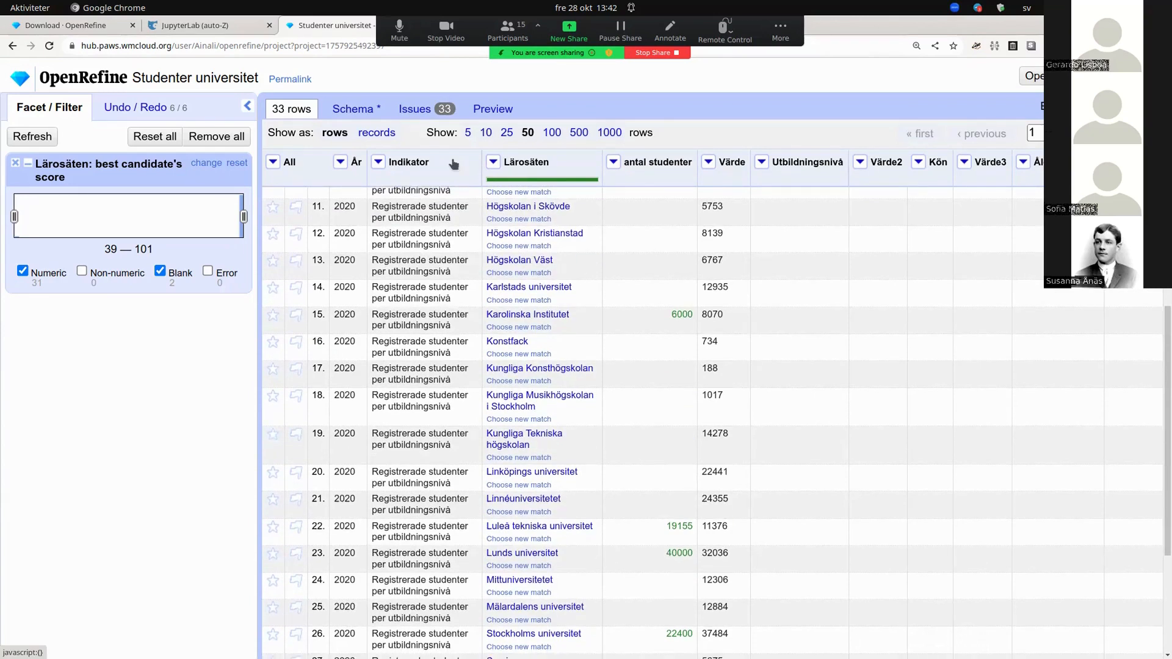
# - Open the students count statement's configuration in the schema and set its editing mode to Add
pyautogui.click(364, 109)
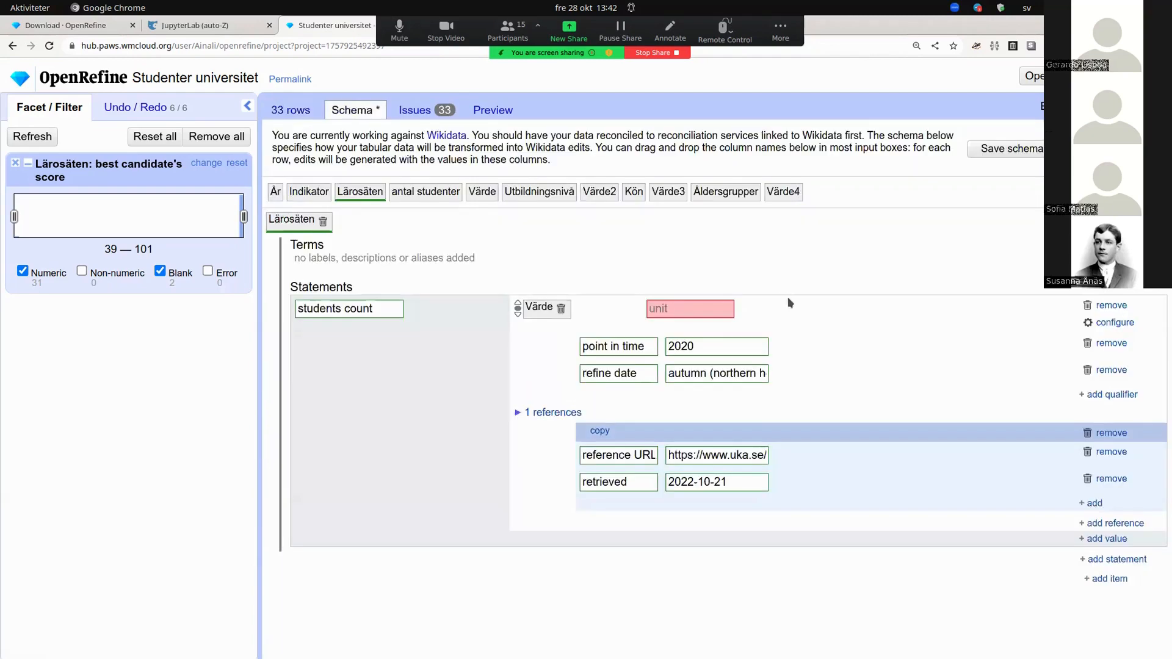
pyautogui.click(1113, 324)
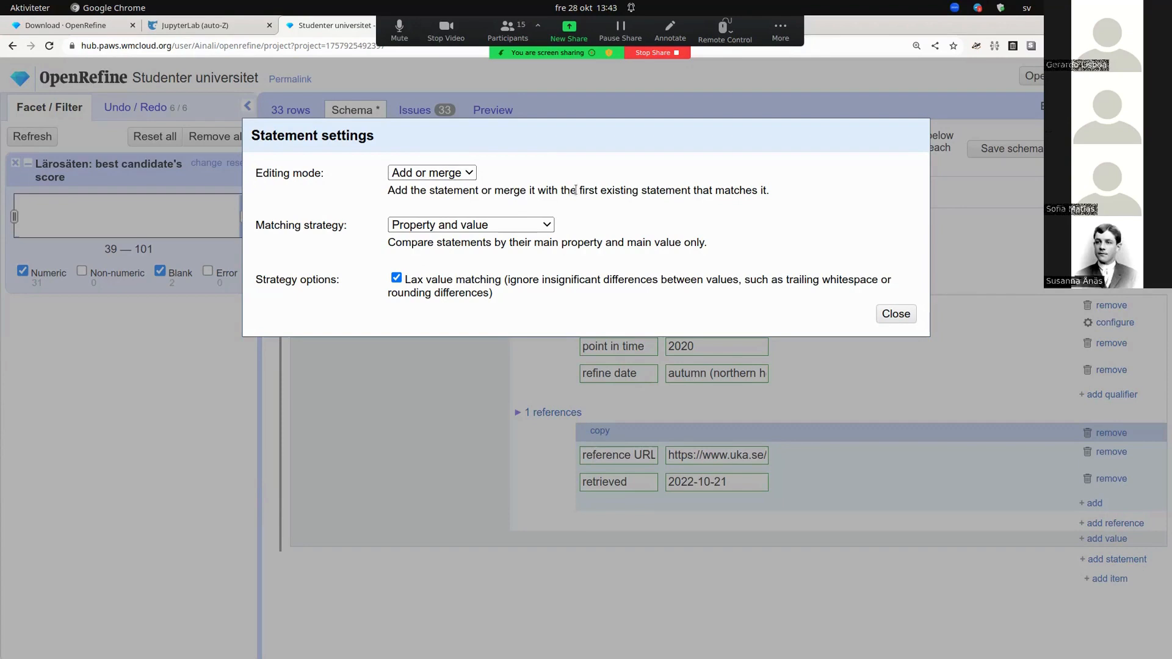
pyautogui.click(453, 177)
pyautogui.click(439, 202)
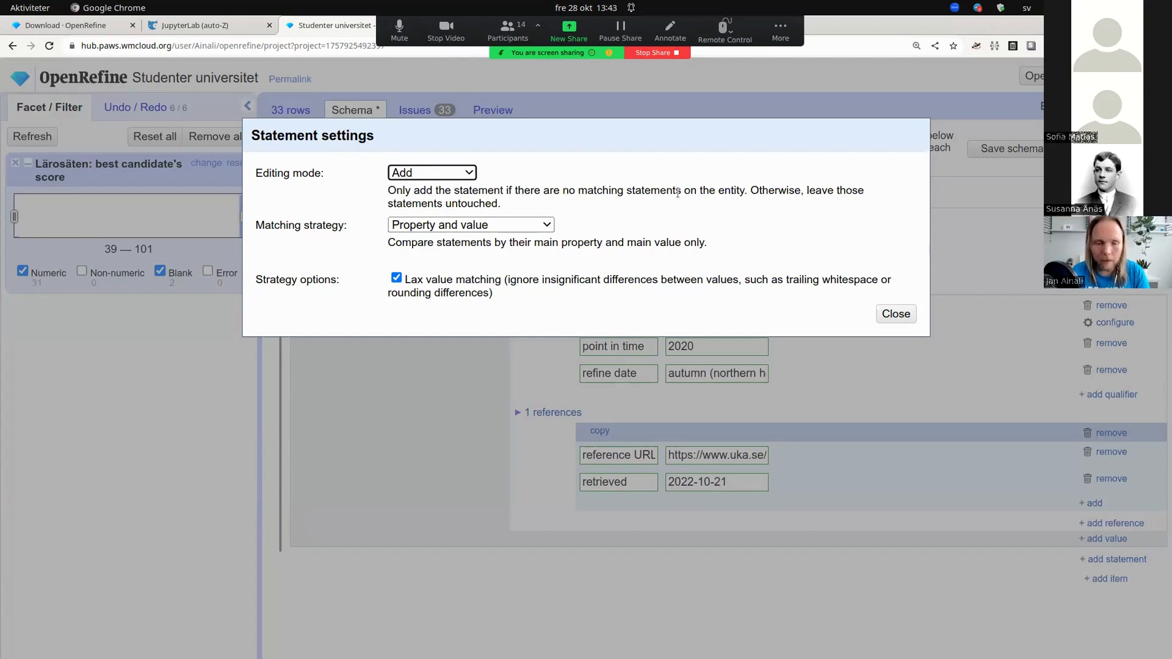
# - Try the Delete editing mode to read its description and restore the mode to Add
pyautogui.click(429, 175)
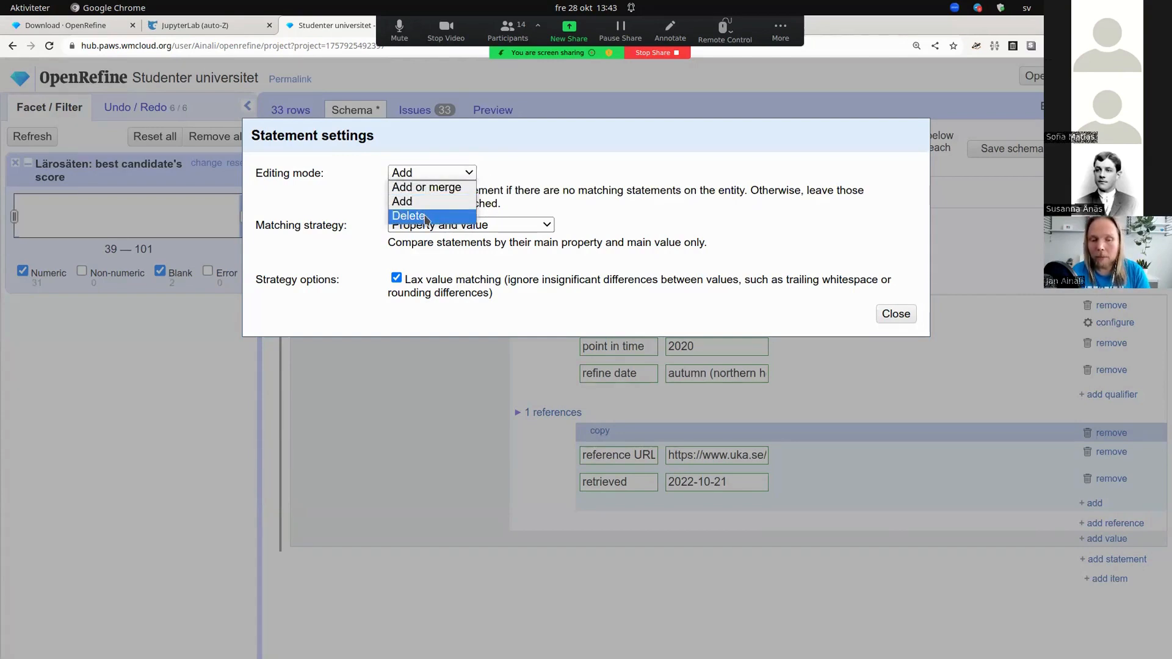
pyautogui.click(427, 217)
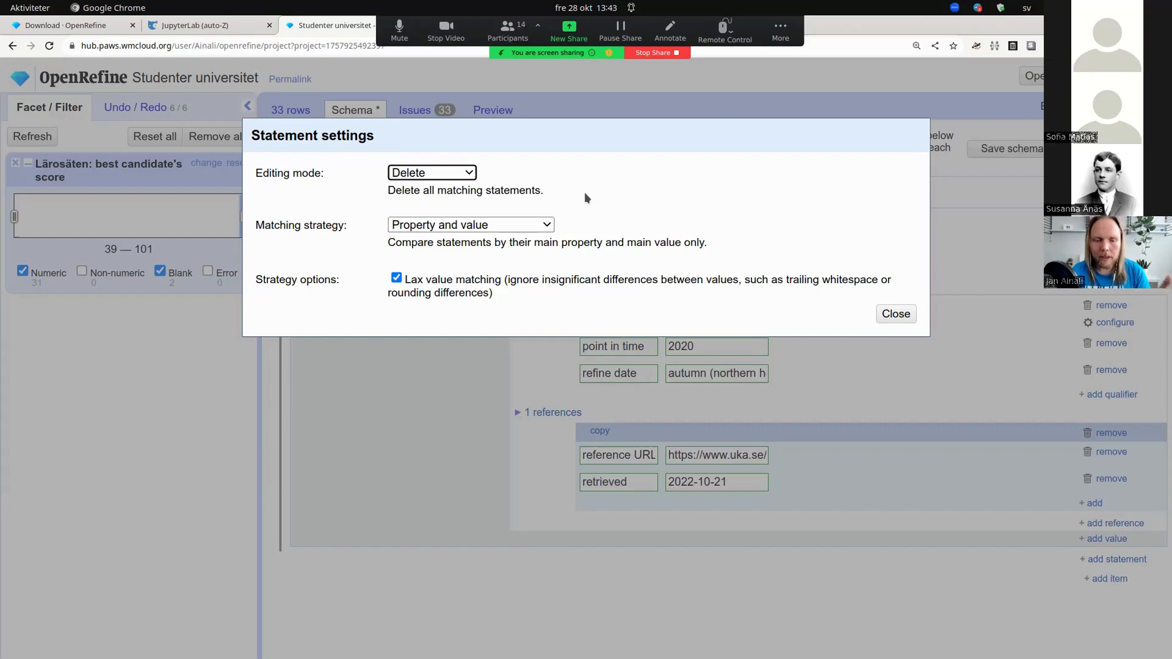
pyautogui.click(453, 175)
pyautogui.click(443, 202)
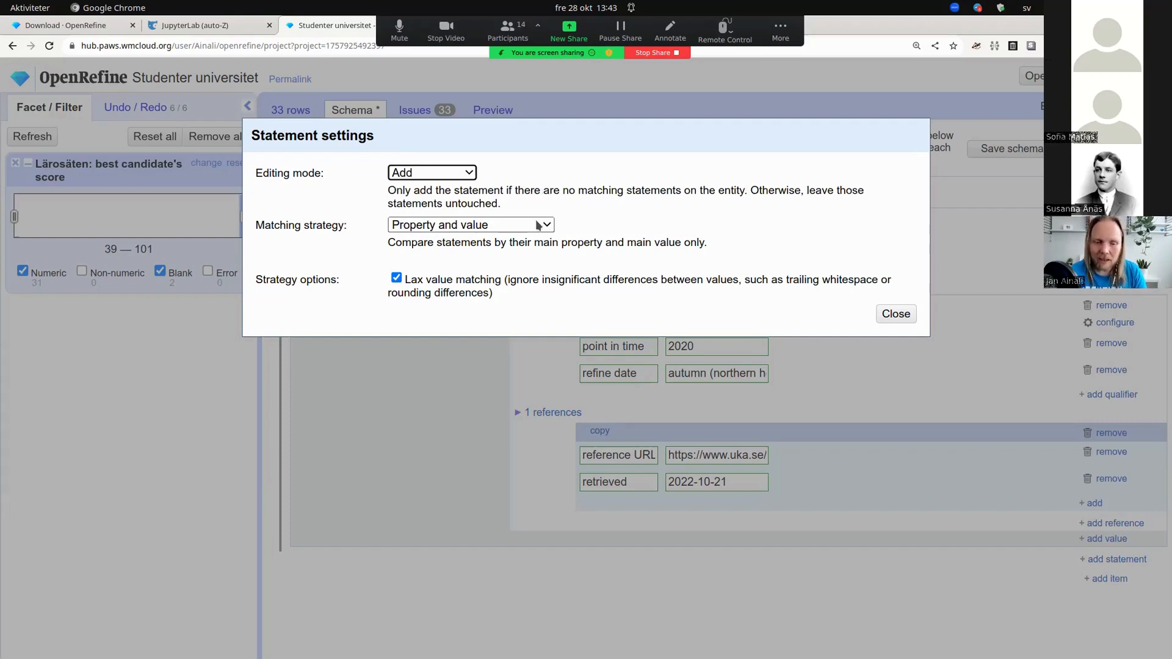
# - Try the Property matching strategy to read its description and restore Property and value
pyautogui.click(425, 227)
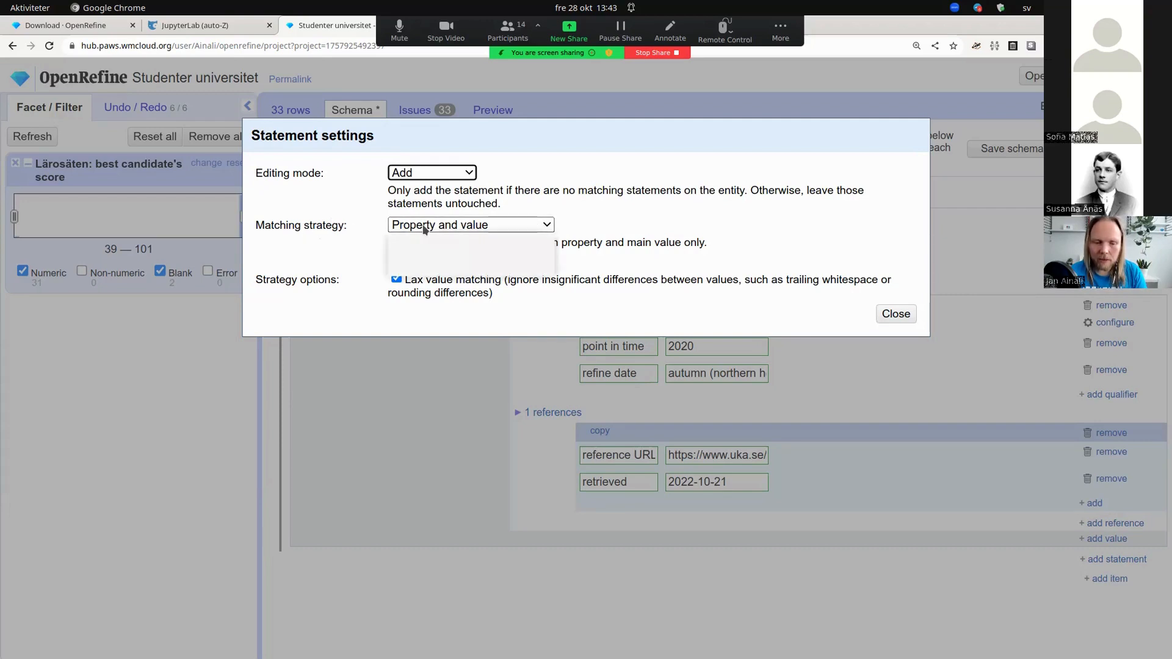
pyautogui.click(449, 267)
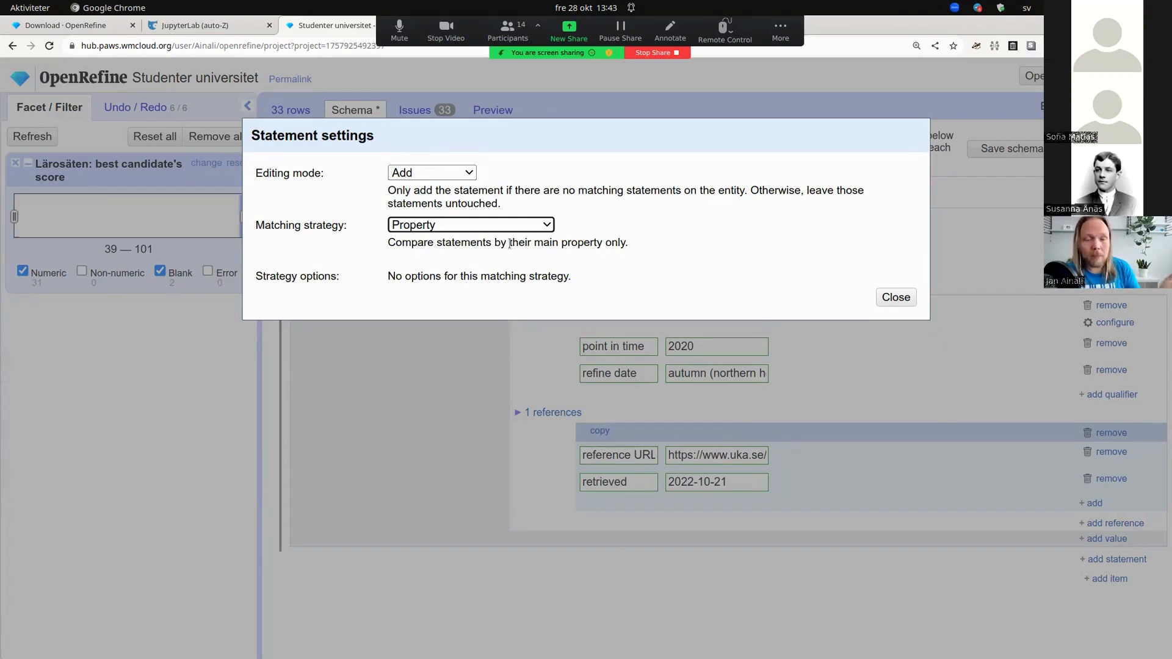
pyautogui.click(515, 226)
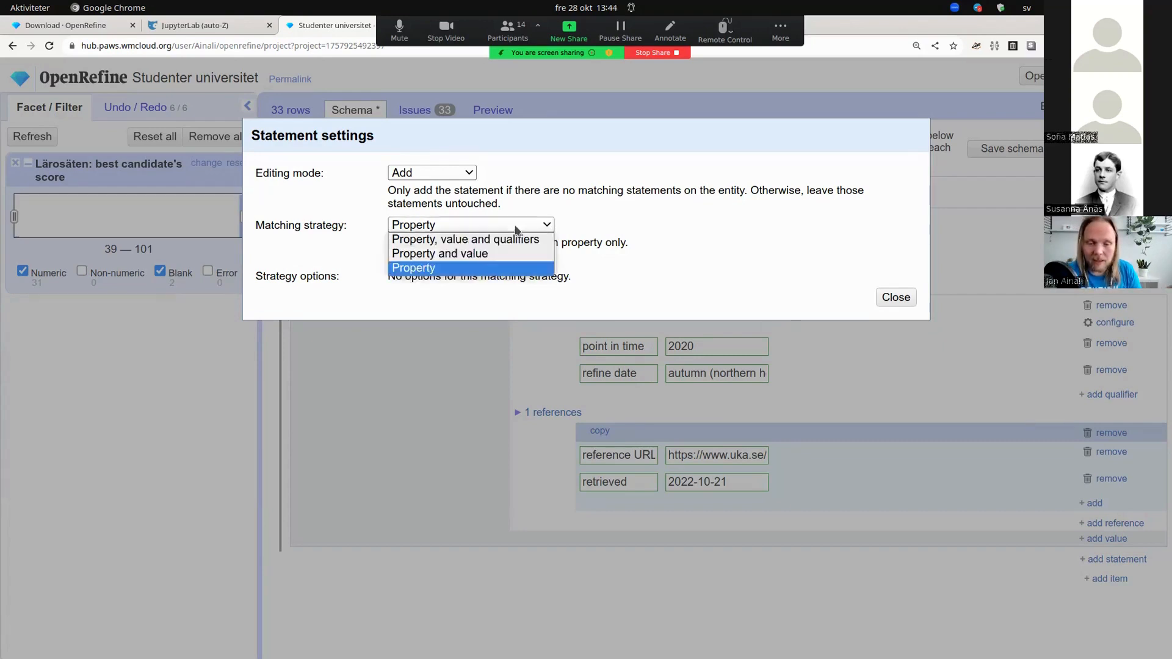
pyautogui.press('Escape')
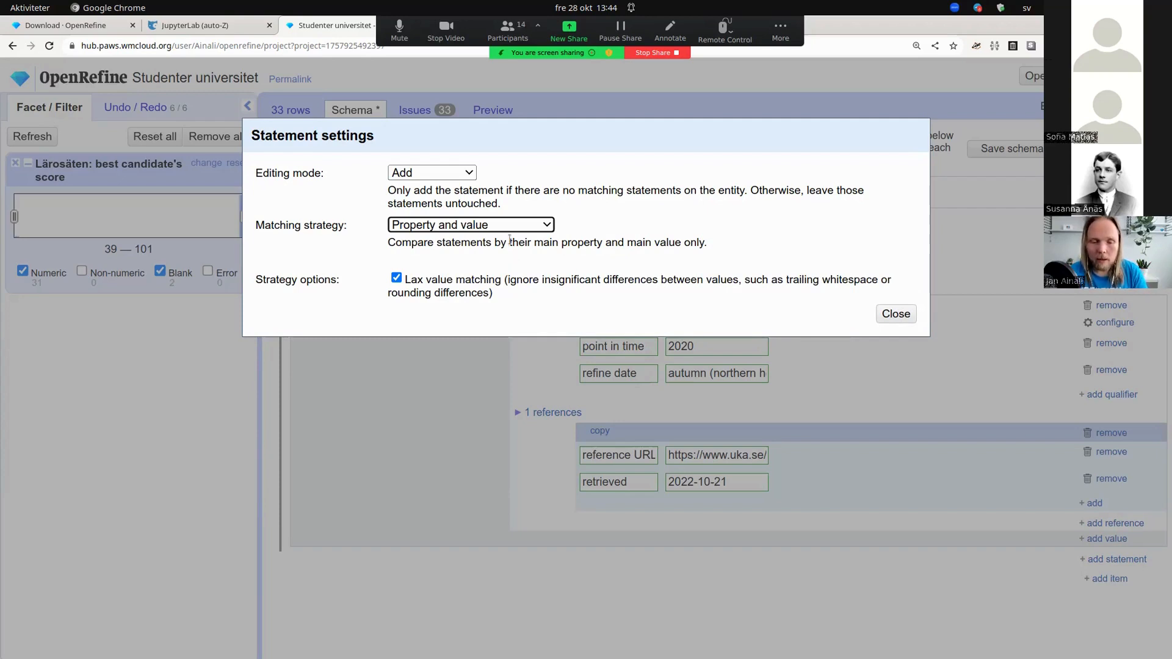
# - Set the statement's matching strategy to Property, value and qualifiers
pyautogui.click(502, 223)
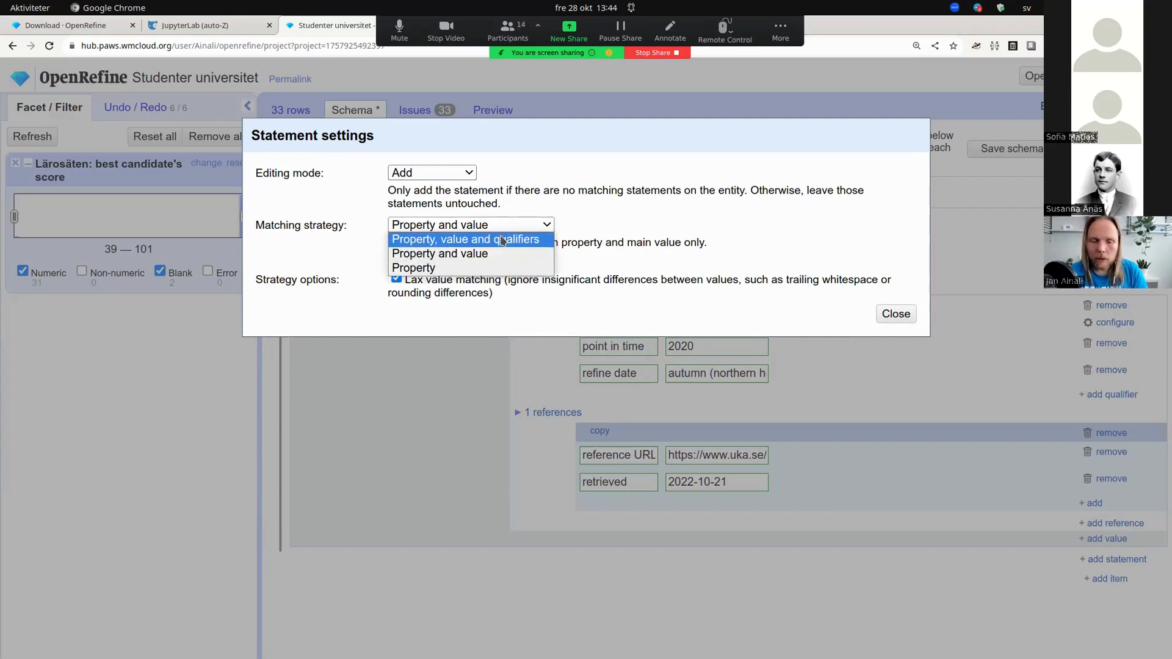
pyautogui.press('Escape')
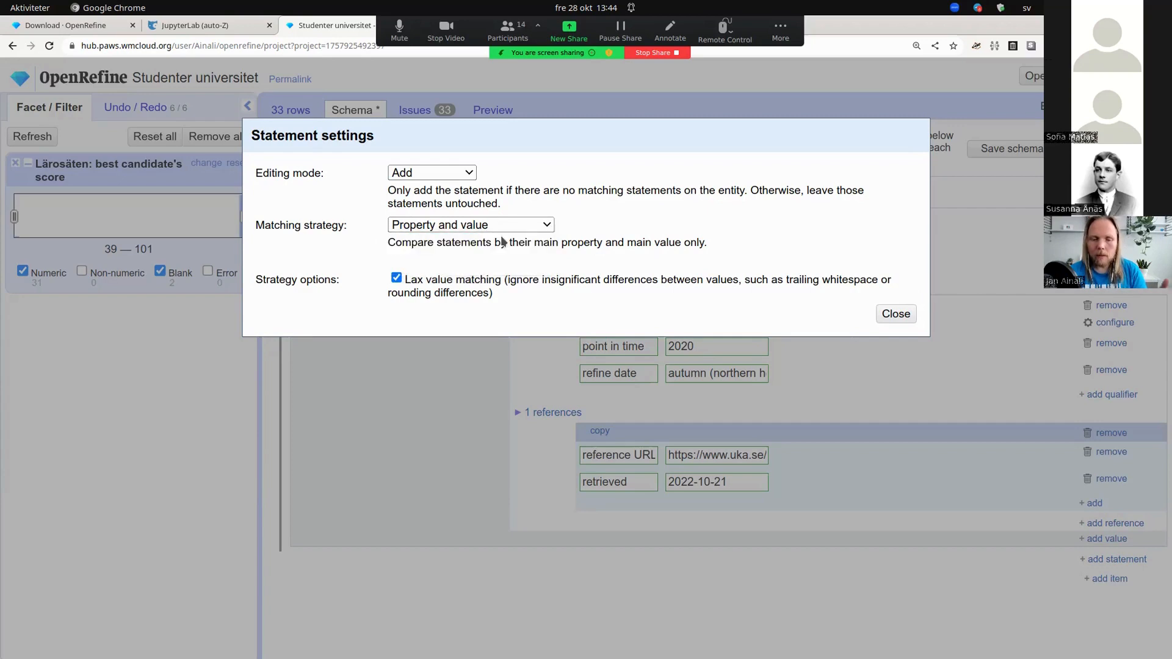
pyautogui.click(502, 241)
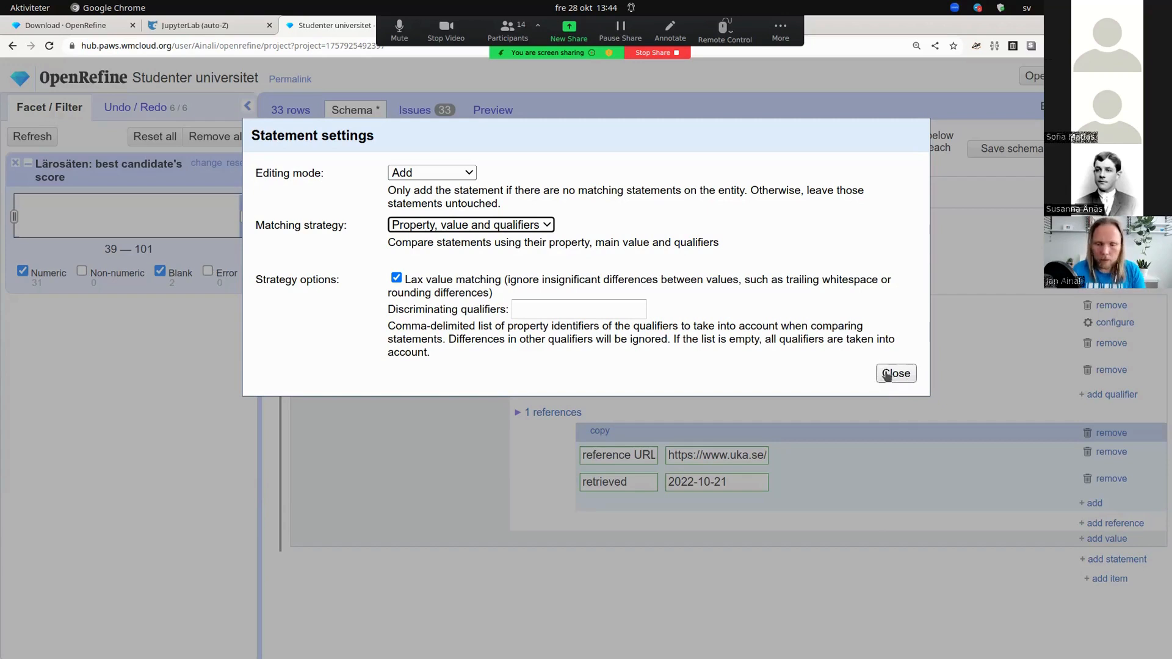
# - Revert the statement settings to the Add or merge editing mode and the Property and value matching strategy
pyautogui.click(455, 176)
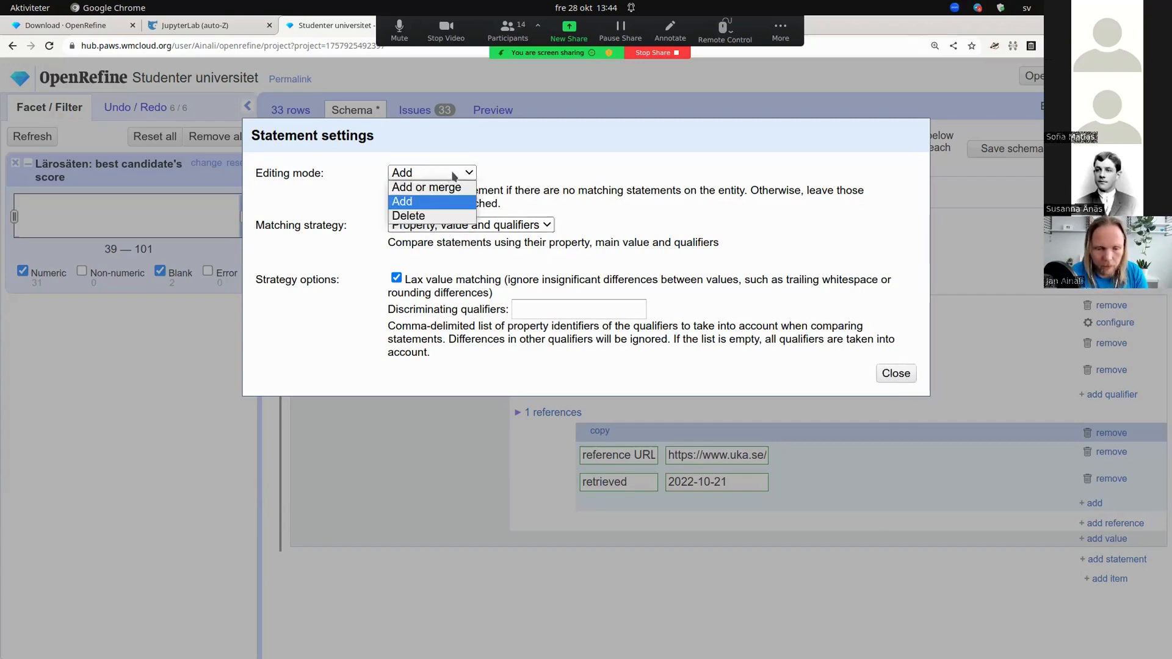
pyautogui.click(451, 187)
pyautogui.click(450, 226)
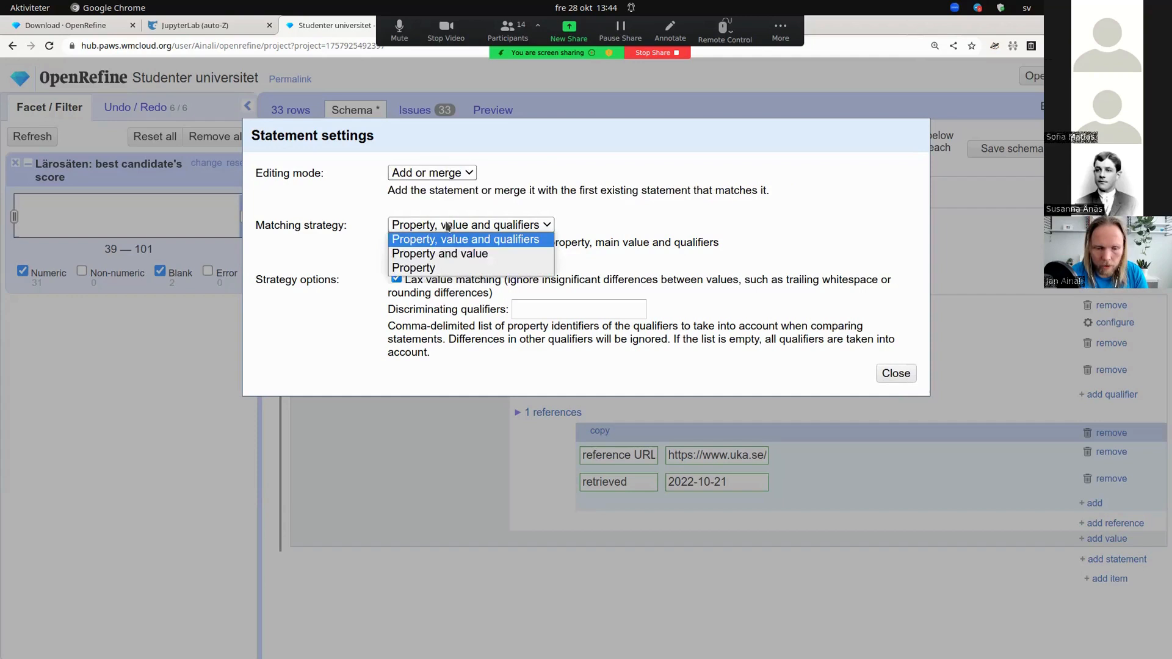
pyautogui.click(449, 255)
# - Set the editing mode to Add with matching on Property, value and qualifiers, and close the statement settings
pyautogui.click(447, 175)
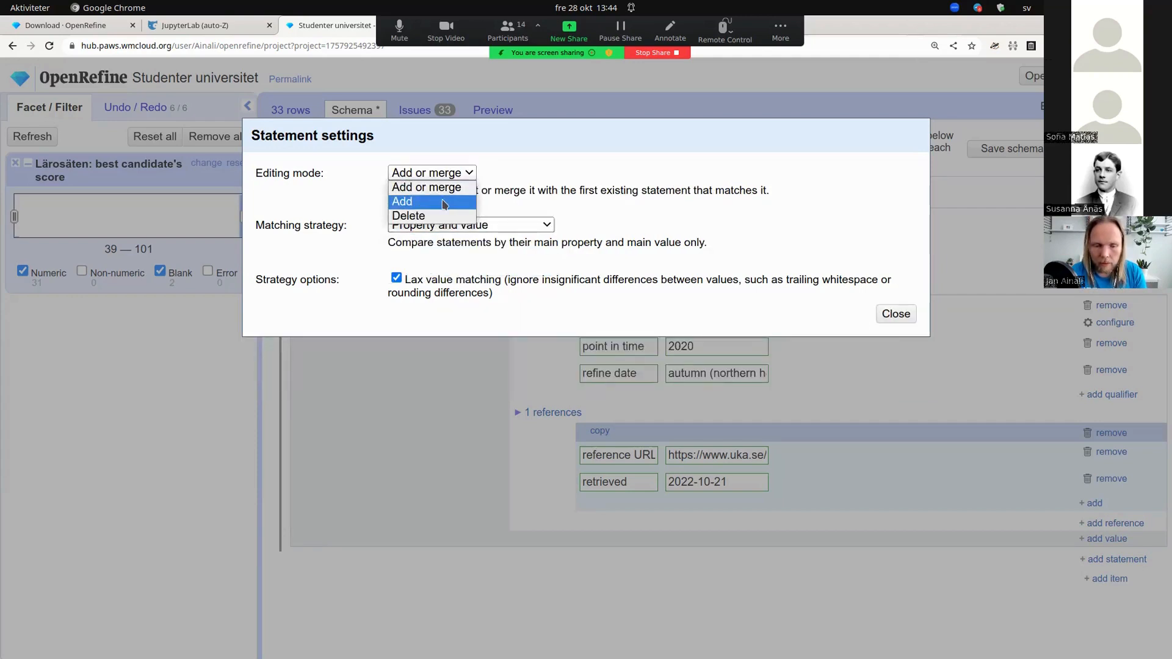
pyautogui.click(444, 203)
pyautogui.click(462, 224)
pyautogui.click(495, 240)
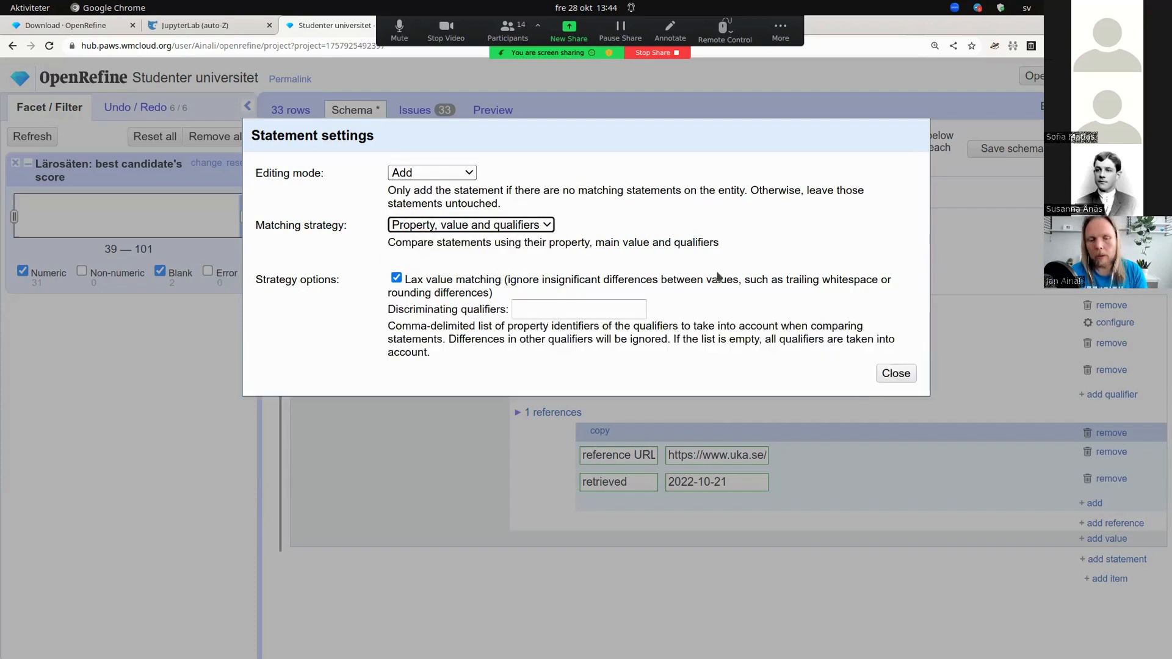
pyautogui.click(897, 374)
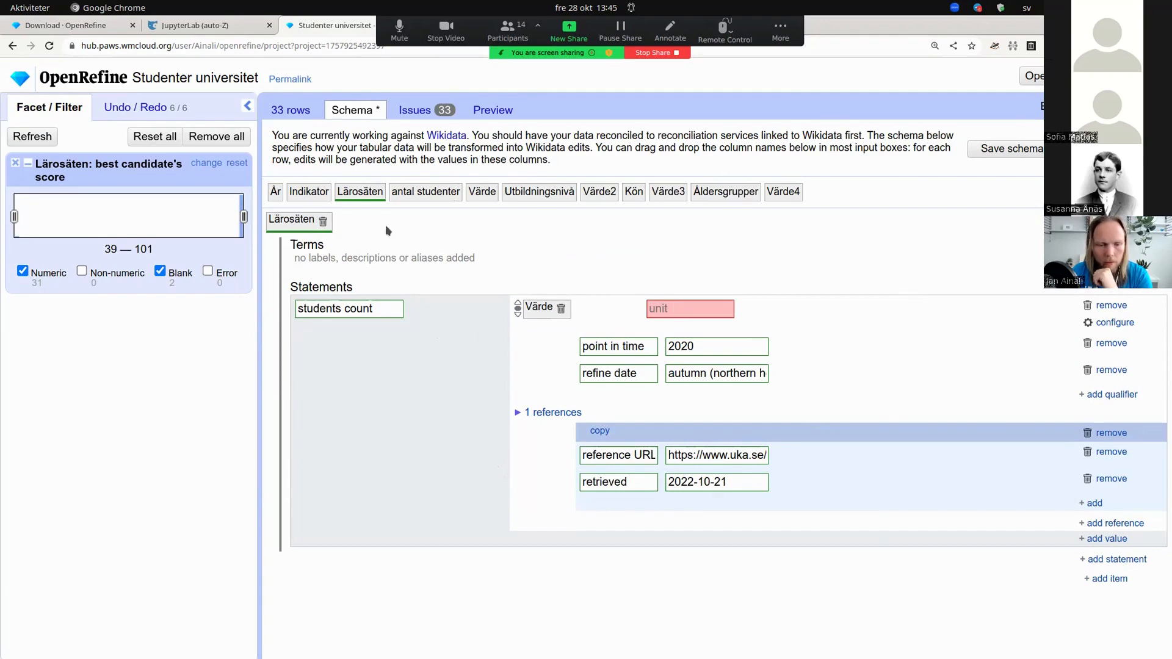
# - Review the university rows and start uploading the schema's edits to Wikidata
pyautogui.click(293, 112)
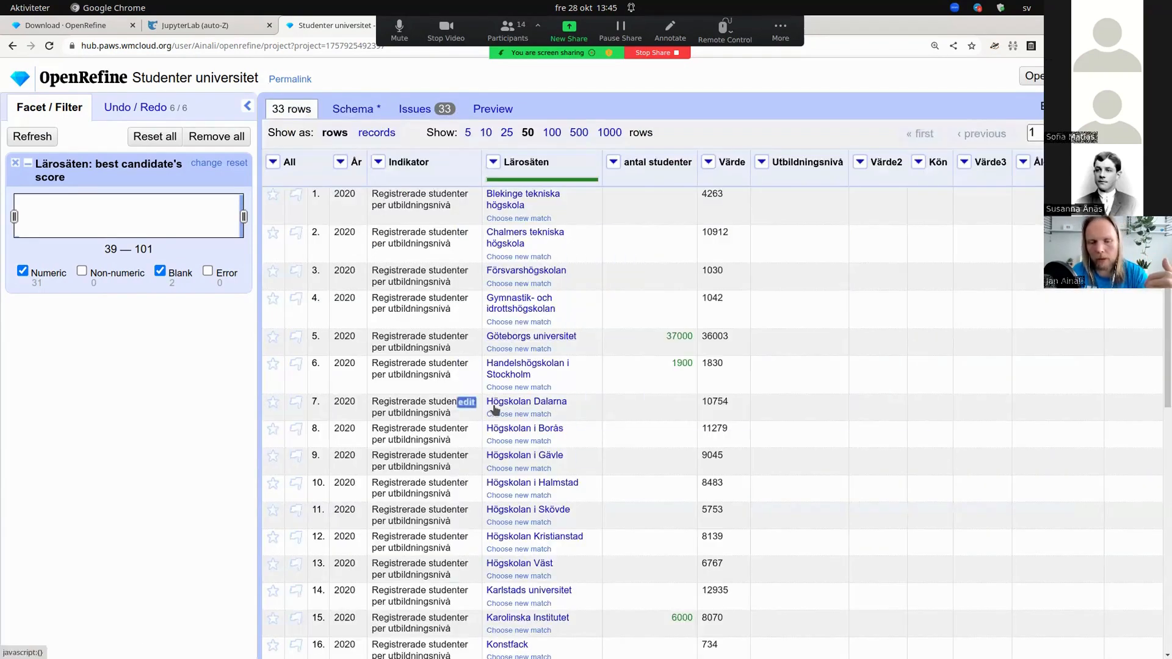
pyautogui.click(361, 112)
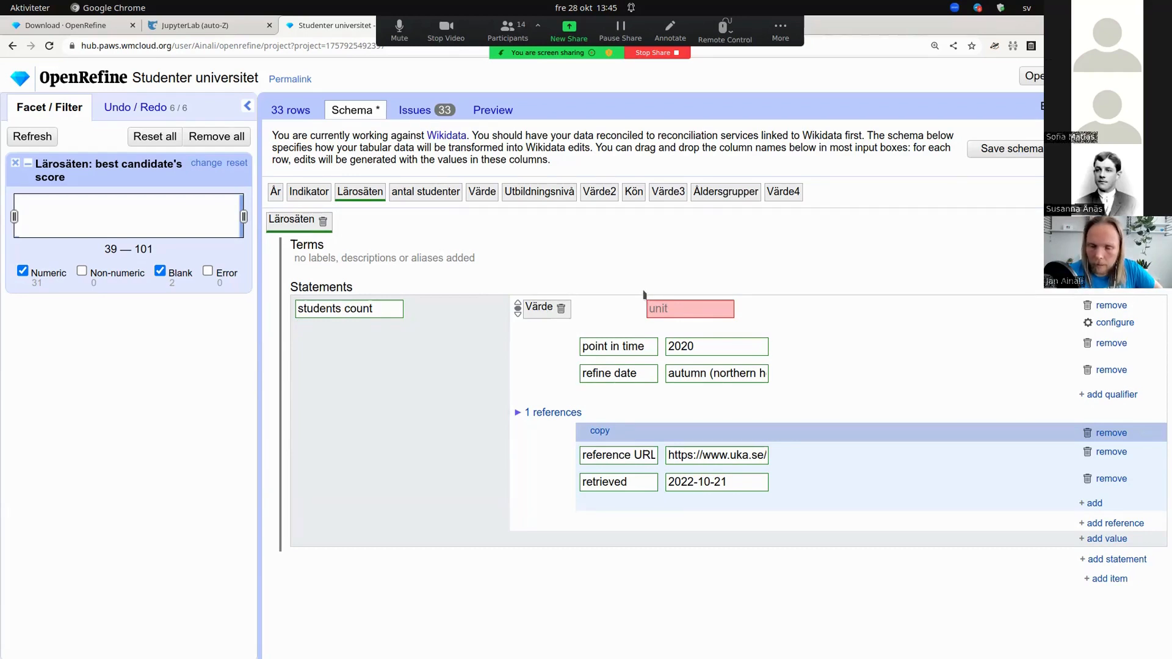
pyautogui.click(1041, 107)
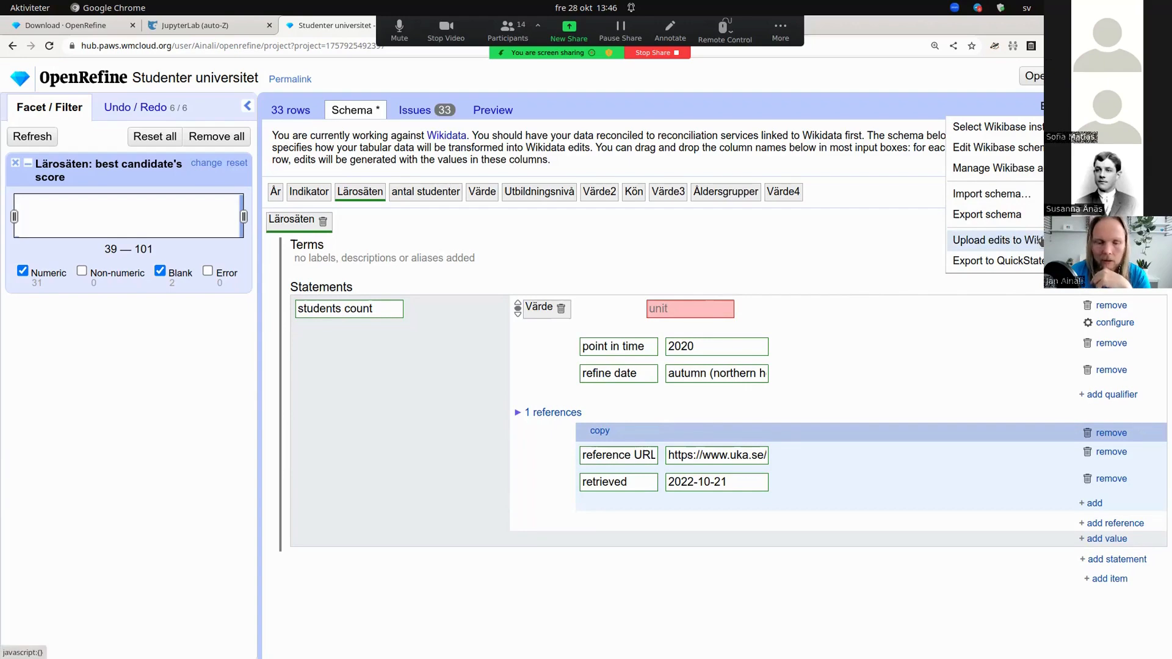
pyautogui.click(995, 240)
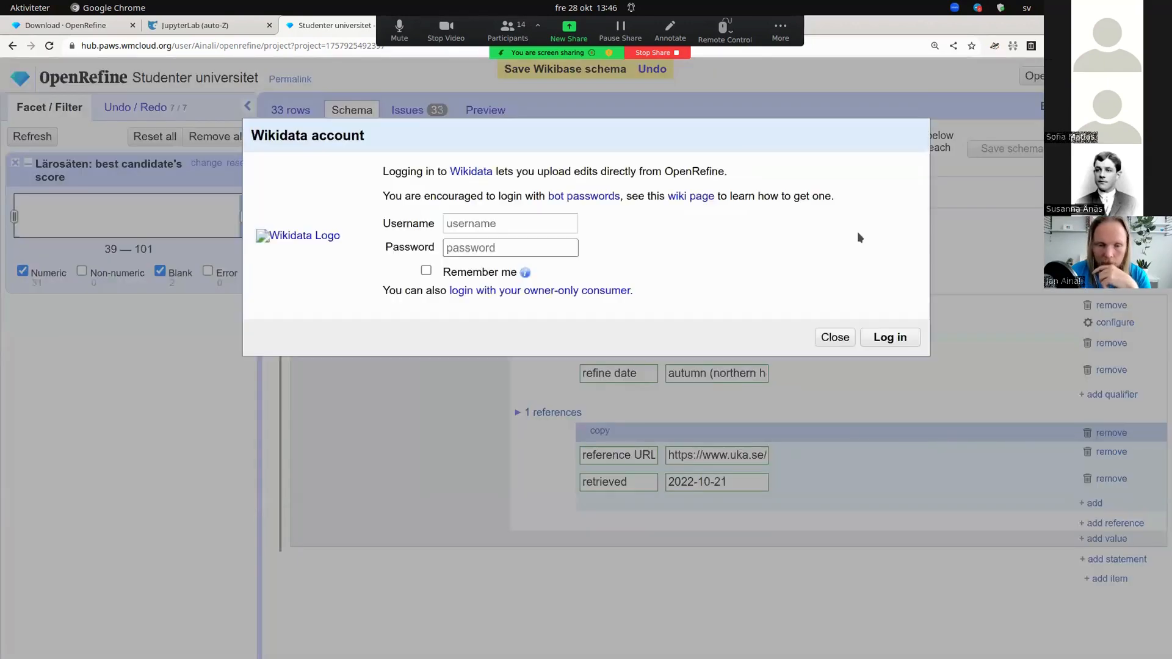
# - Log in to Wikidata with the account username and password, accepting the notice about using the main password
pyautogui.click(572, 224)
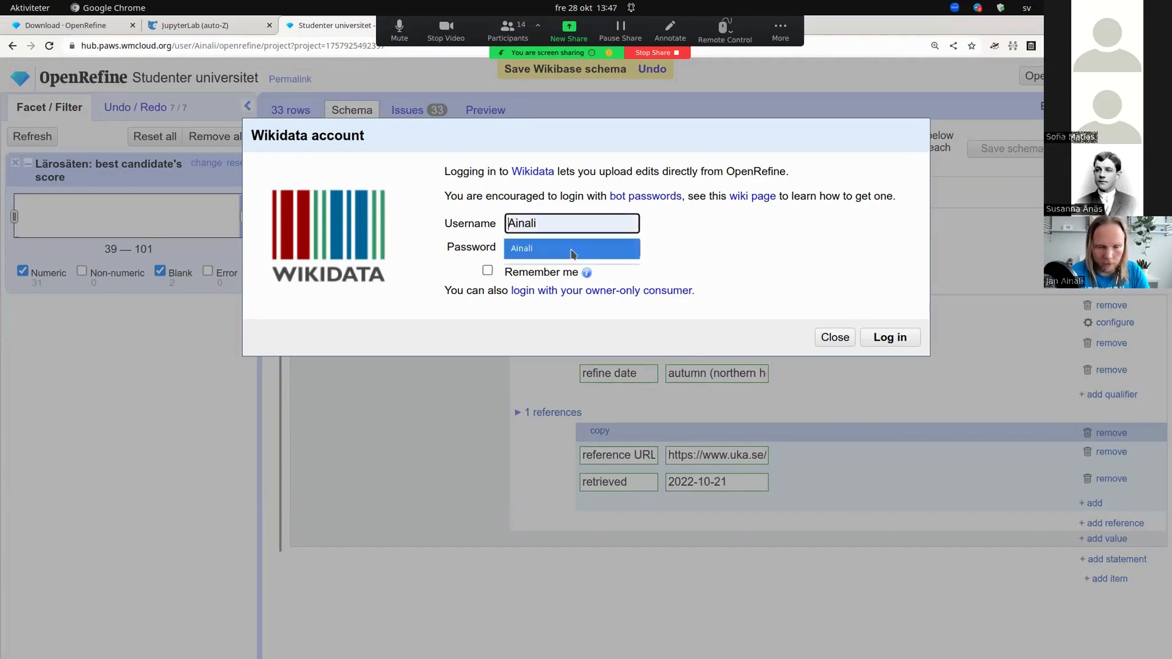
pyautogui.click(553, 252)
pyautogui.click(551, 247)
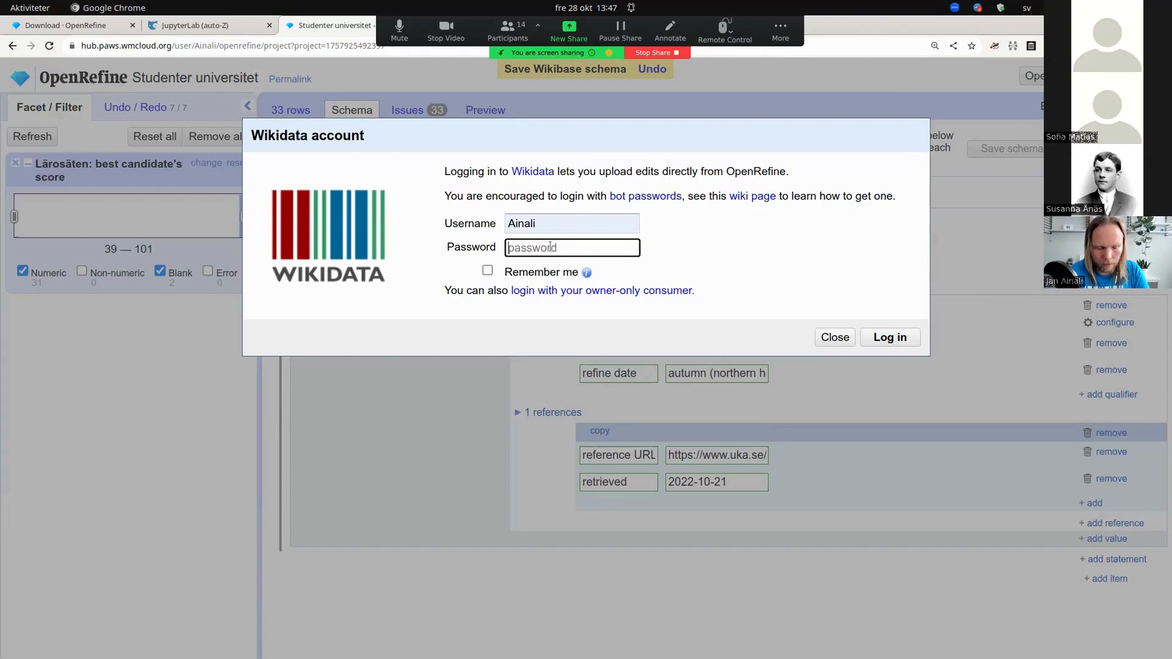
pyautogui.write('••••')
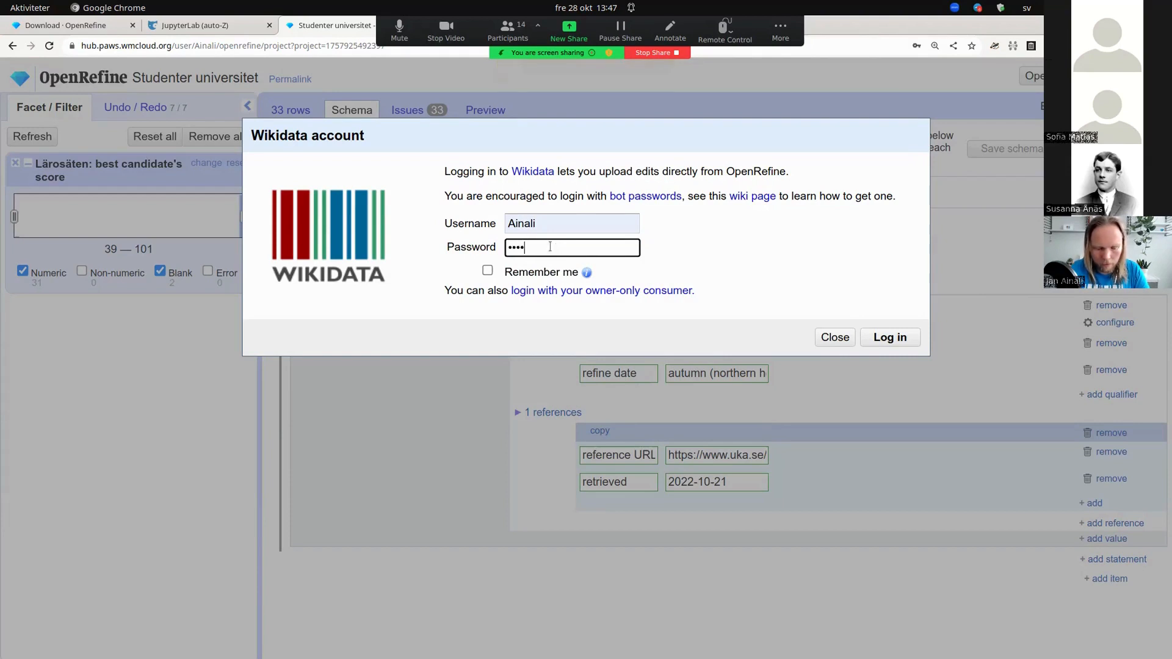
pyautogui.write('•••••')
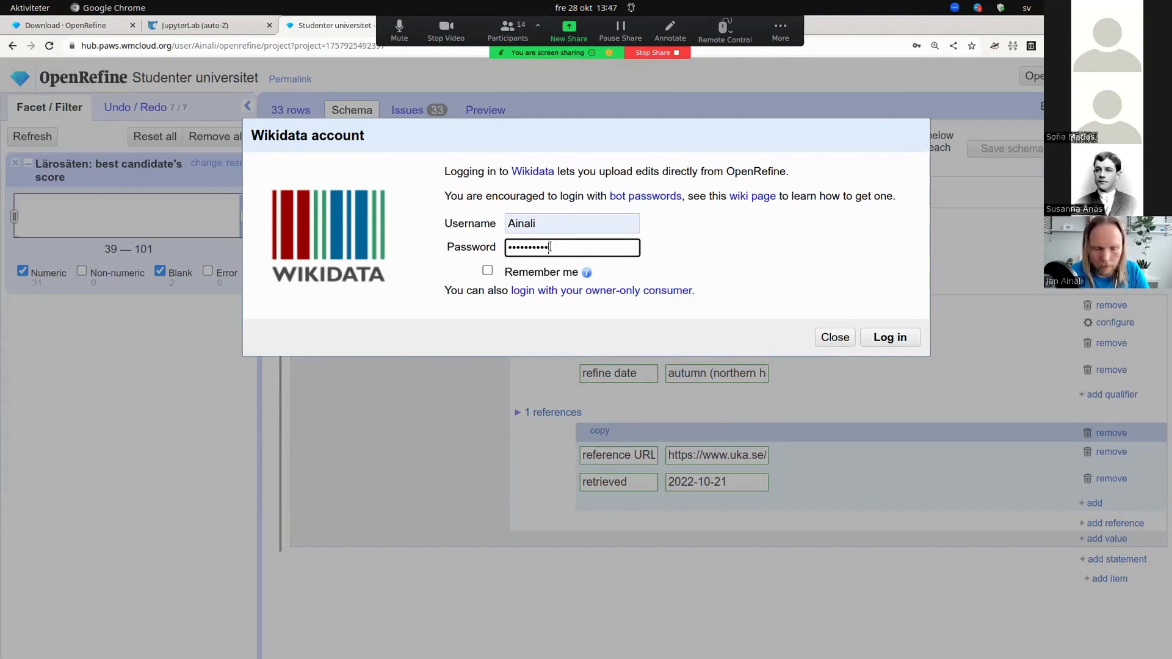
pyautogui.click(885, 338)
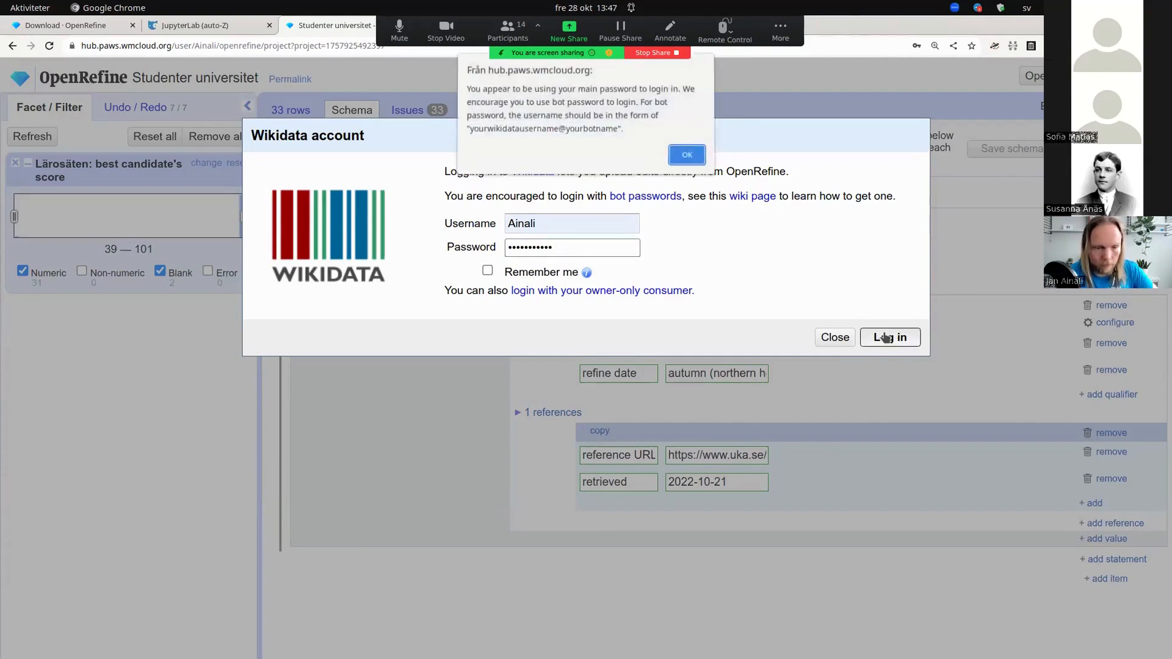
pyautogui.click(686, 157)
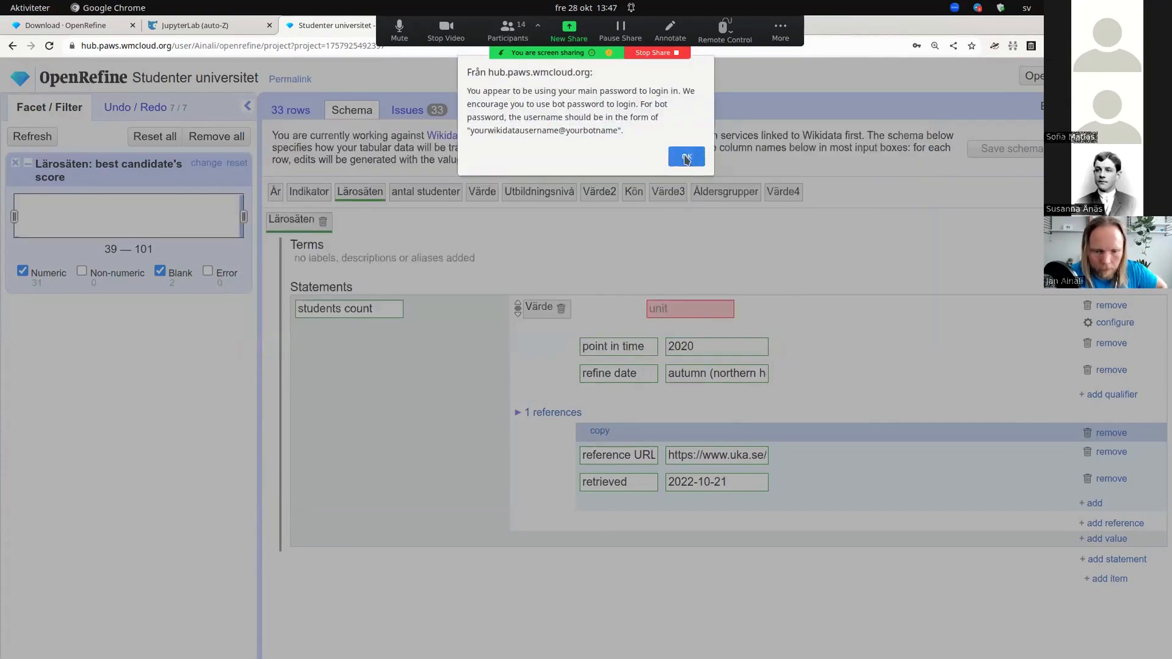
pyautogui.click(910, 218)
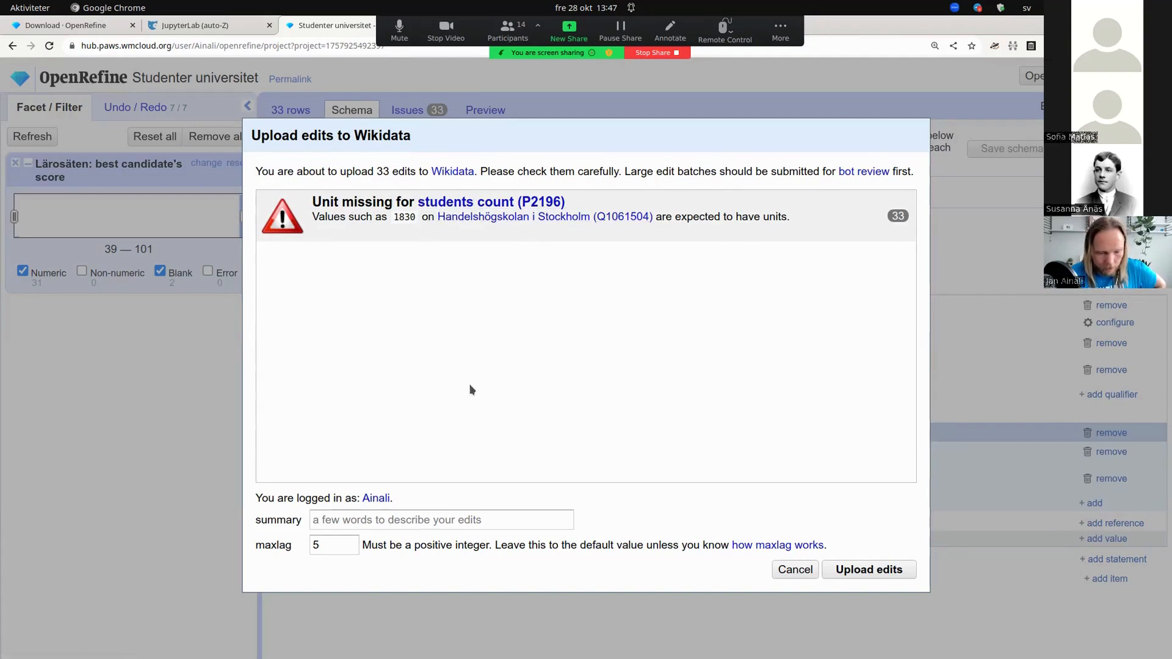
# - Enter "adding number of students in fall of 2020" as the edit summary for the Wikidata upload
pyautogui.click(365, 522)
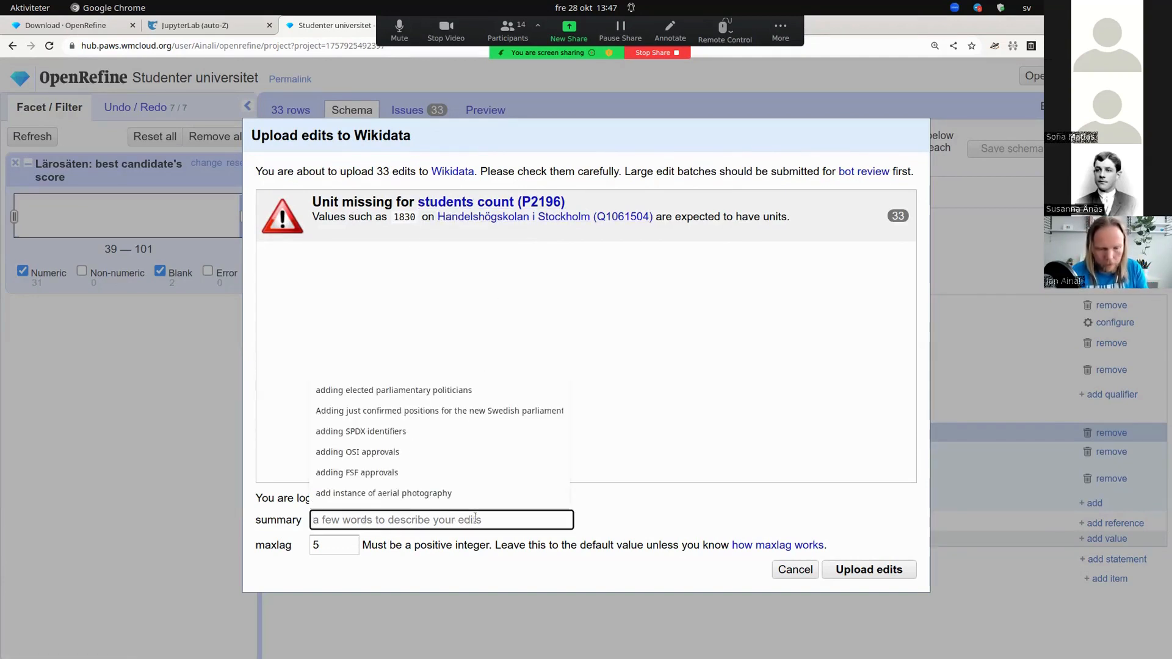
pyautogui.write('a')
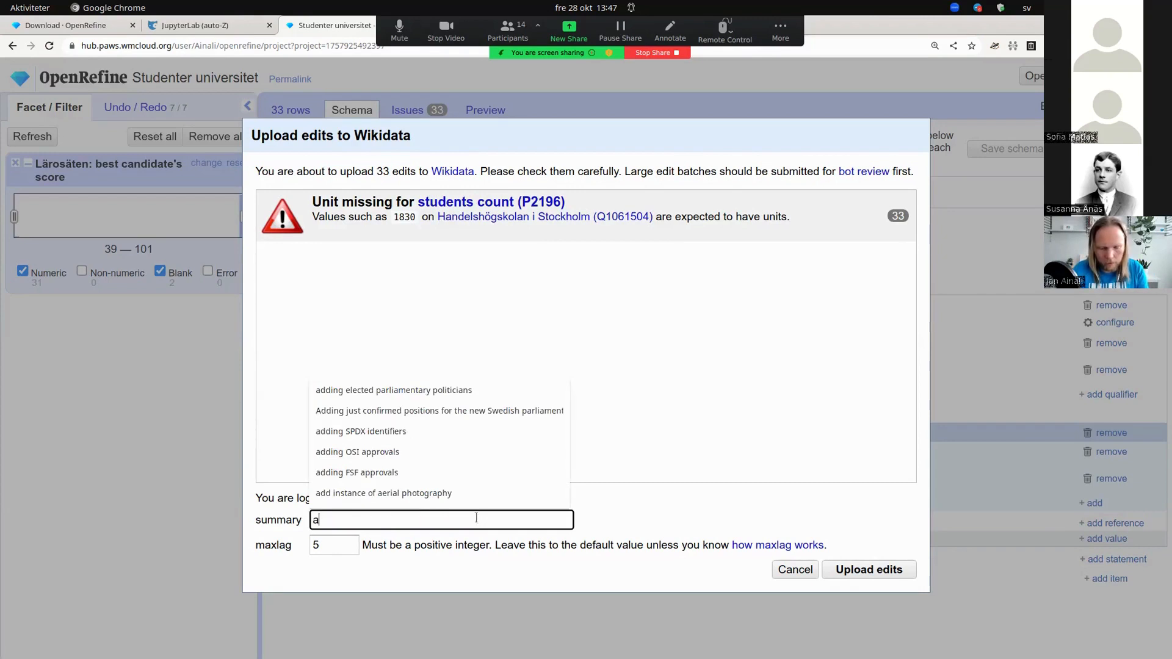
pyautogui.write('dding nu')
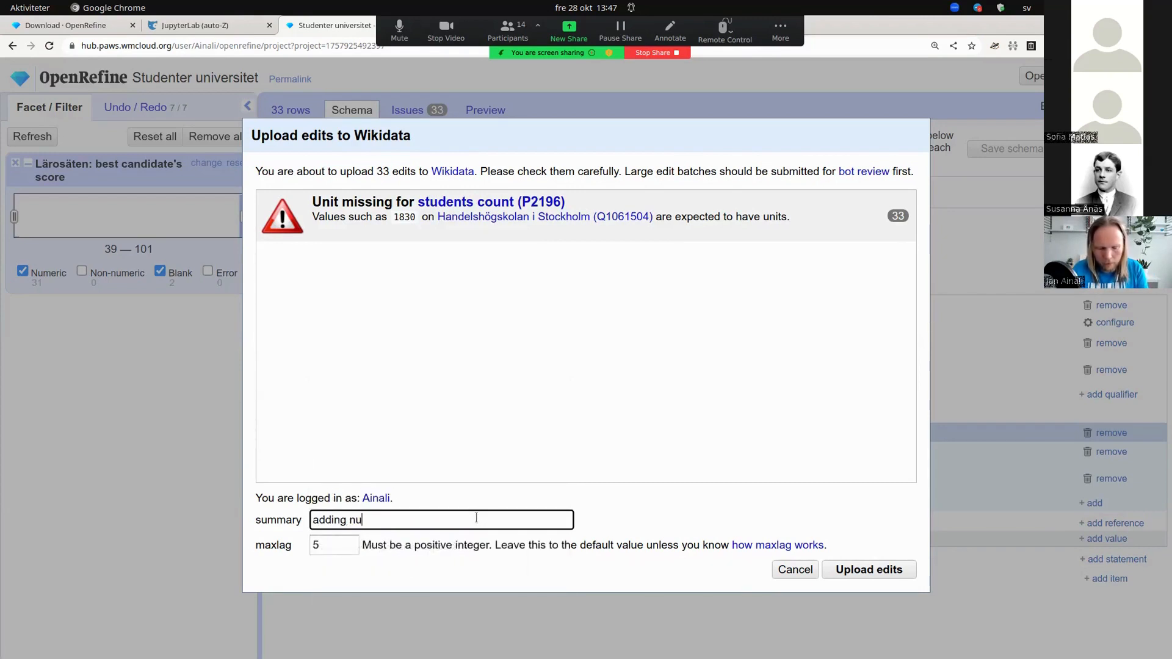
pyautogui.write('mber of students in')
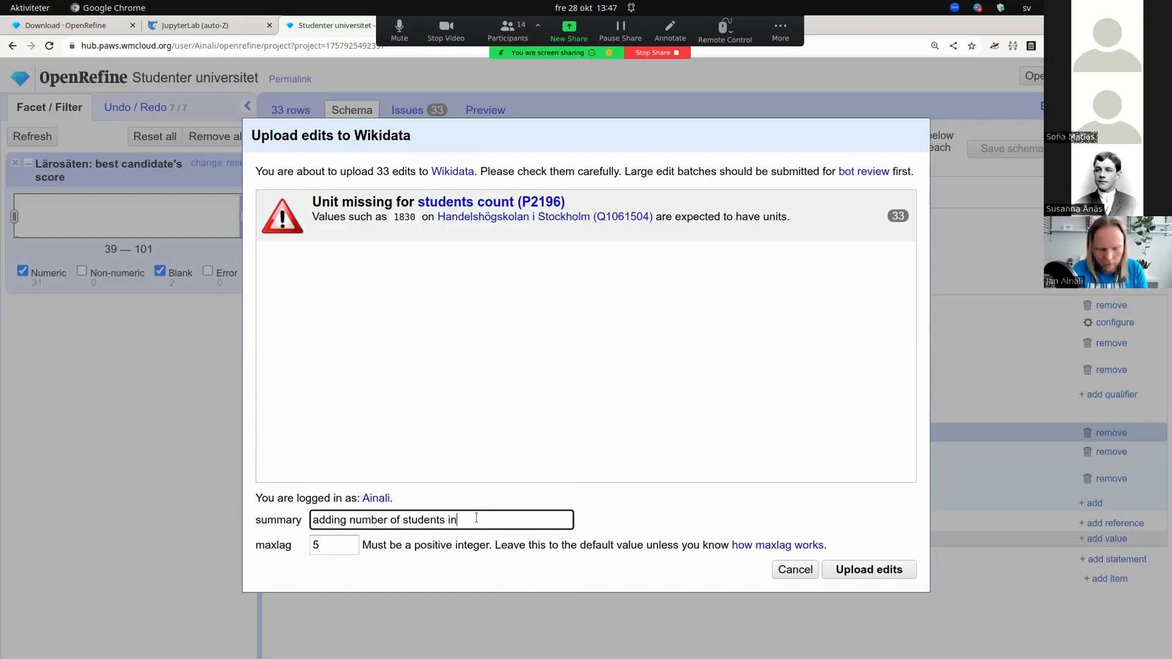
pyautogui.write(' fall of 2')
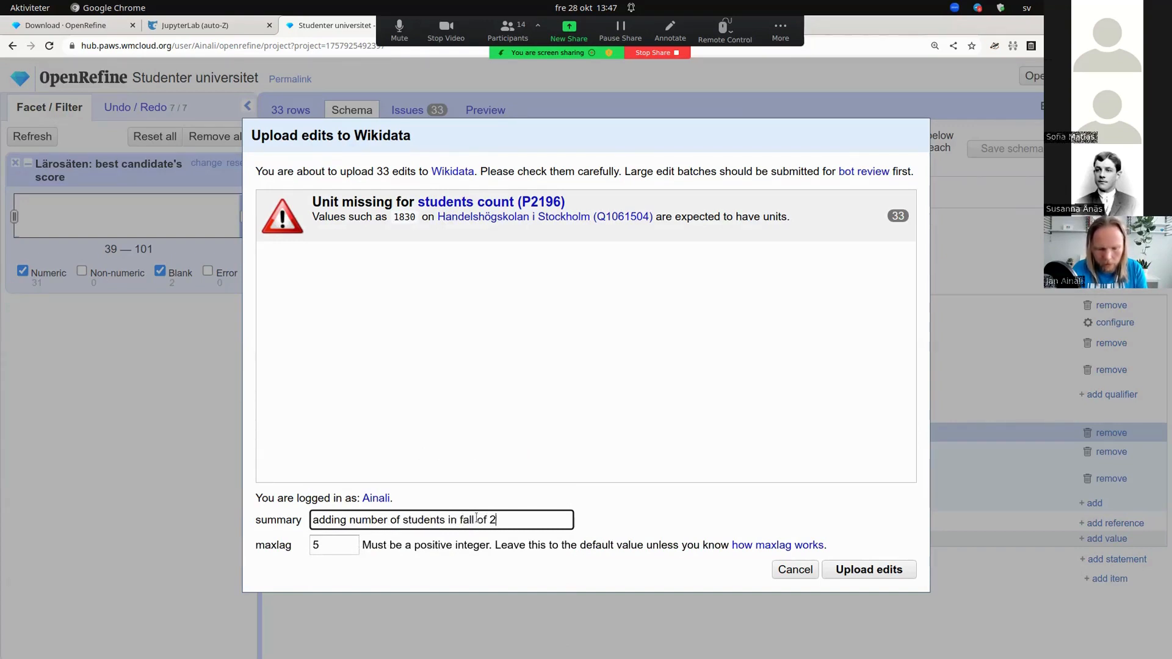
pyautogui.write('0202')
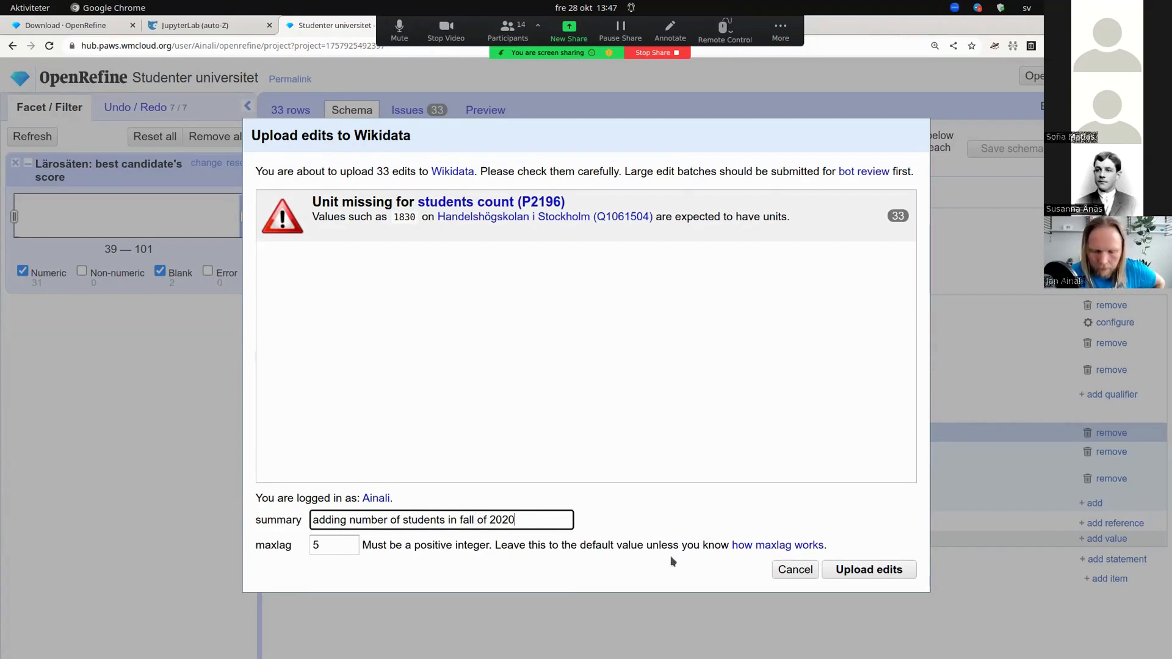
# - Upload the prepared edits to Wikidata
pyautogui.click(874, 571)
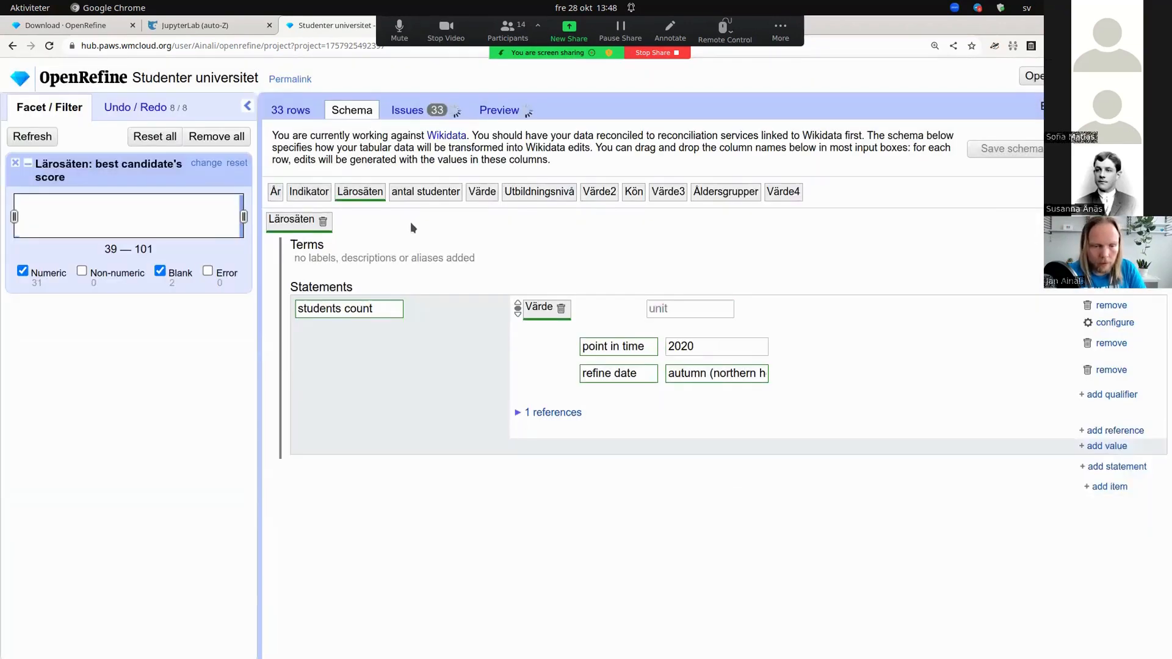
# - Go back from the students count property page to the Göteborgs universitet item on Wikidata and reload it
pyautogui.hotkey('ctrl', 'Tab')
pyautogui.scroll(2, 859, 439)
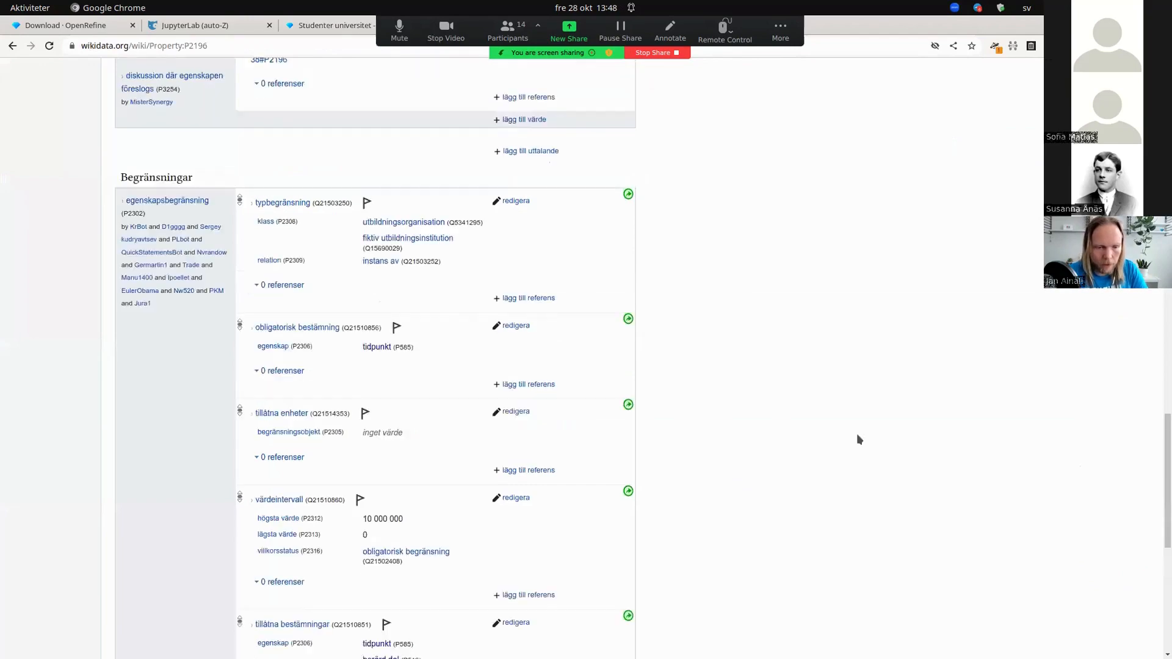
pyautogui.scroll(4, 860, 440)
pyautogui.scroll(3, 859, 440)
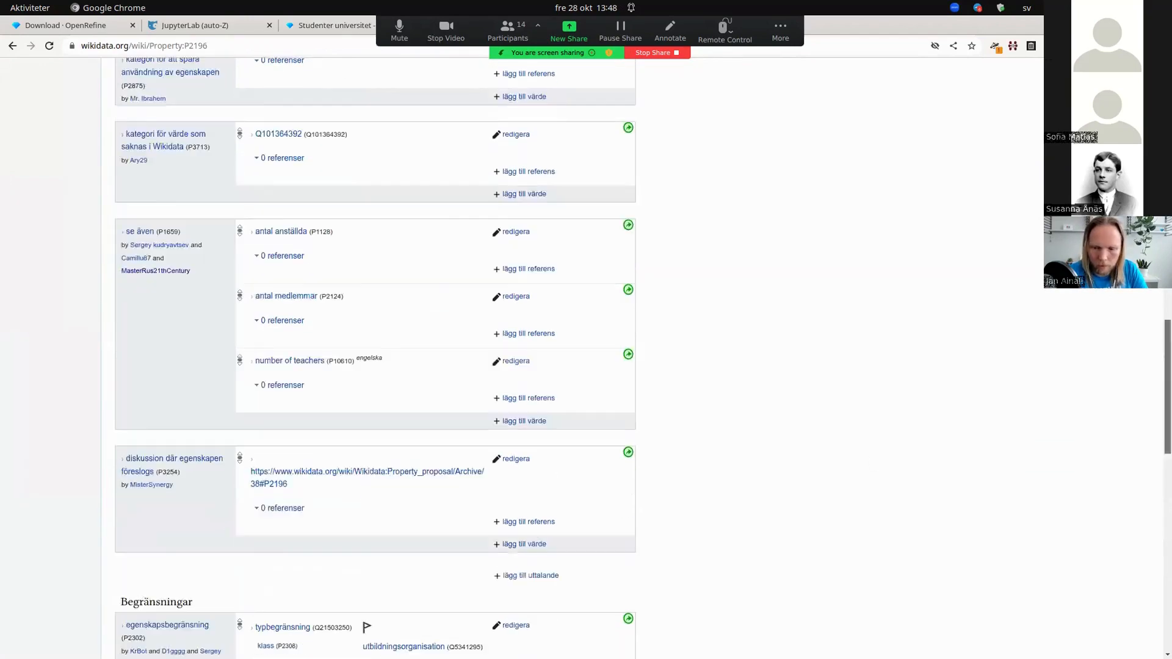
pyautogui.scroll(5, 859, 440)
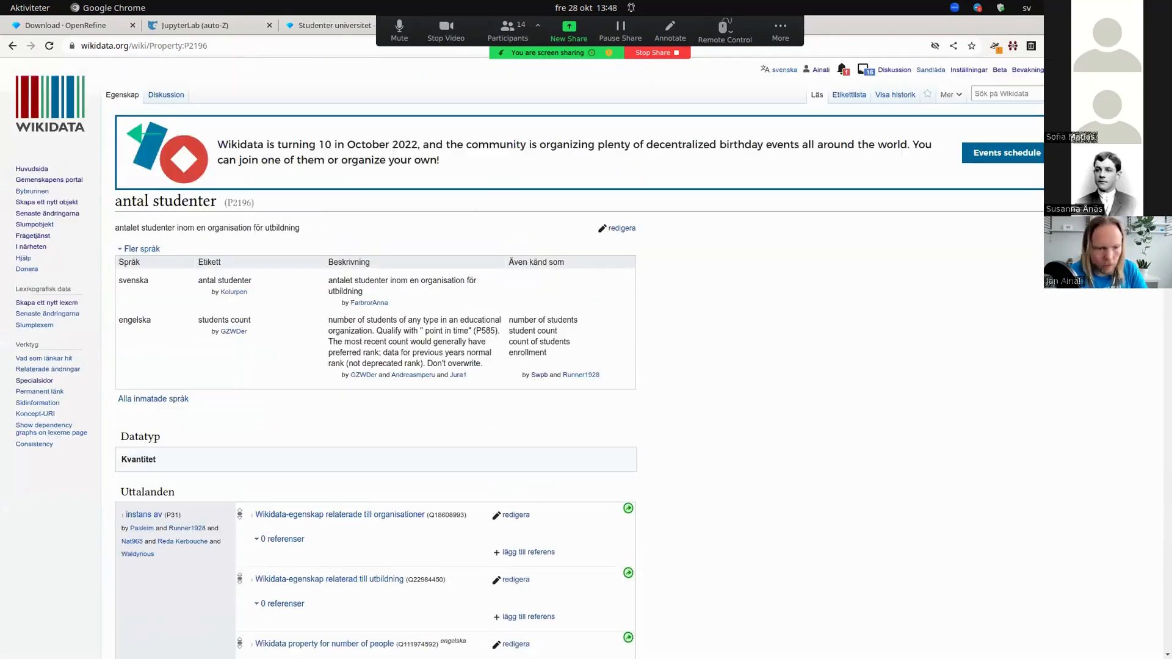
pyautogui.click(9, 48)
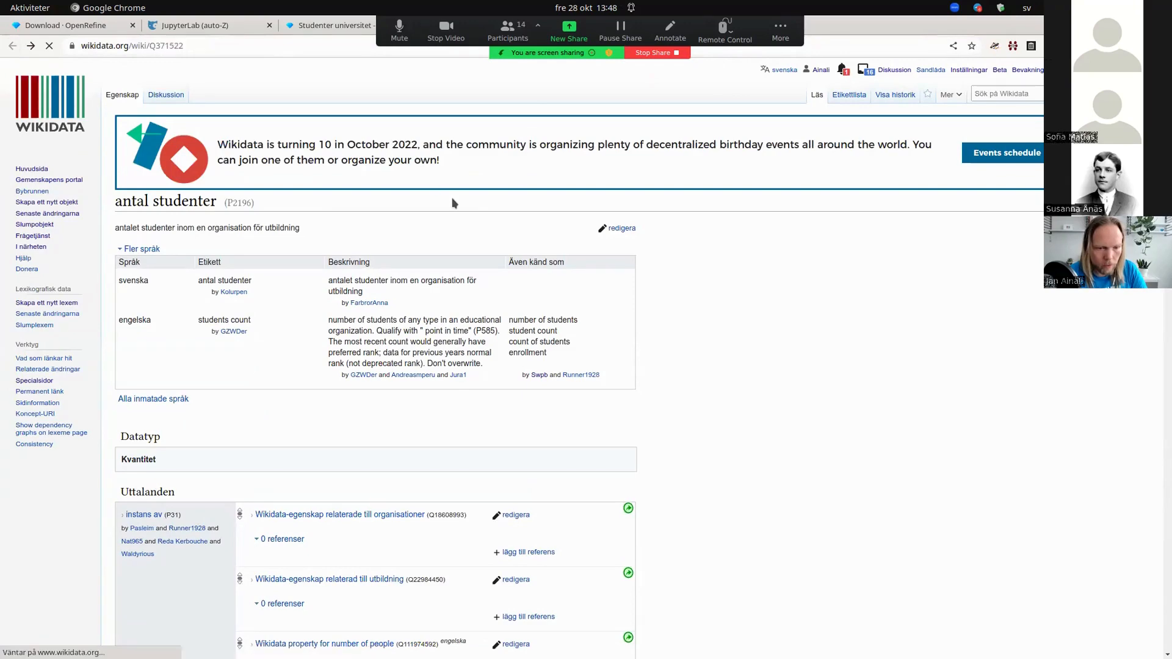
pyautogui.scroll(5, 692, 347)
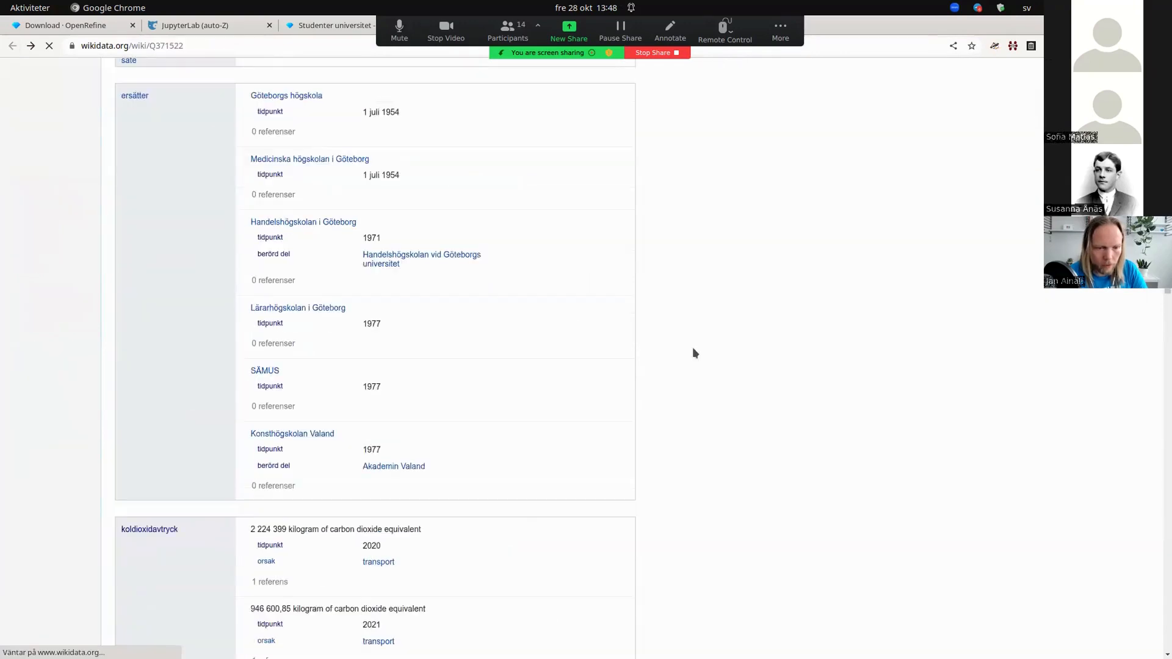
pyautogui.scroll(20, 1016, 343)
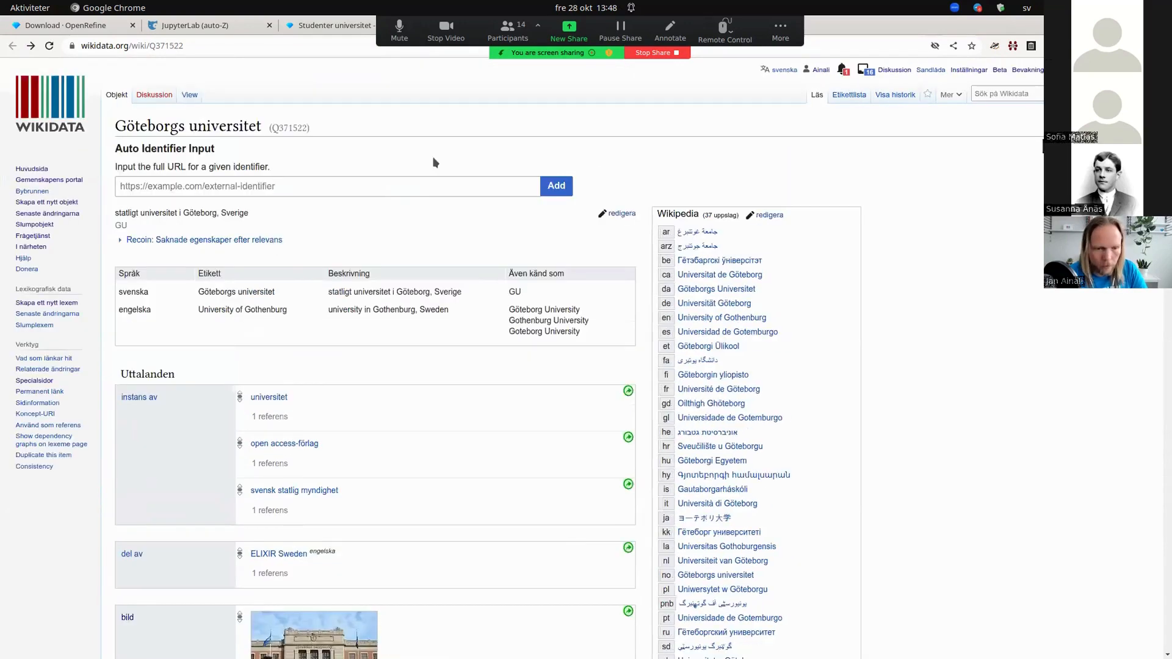
pyautogui.click(53, 46)
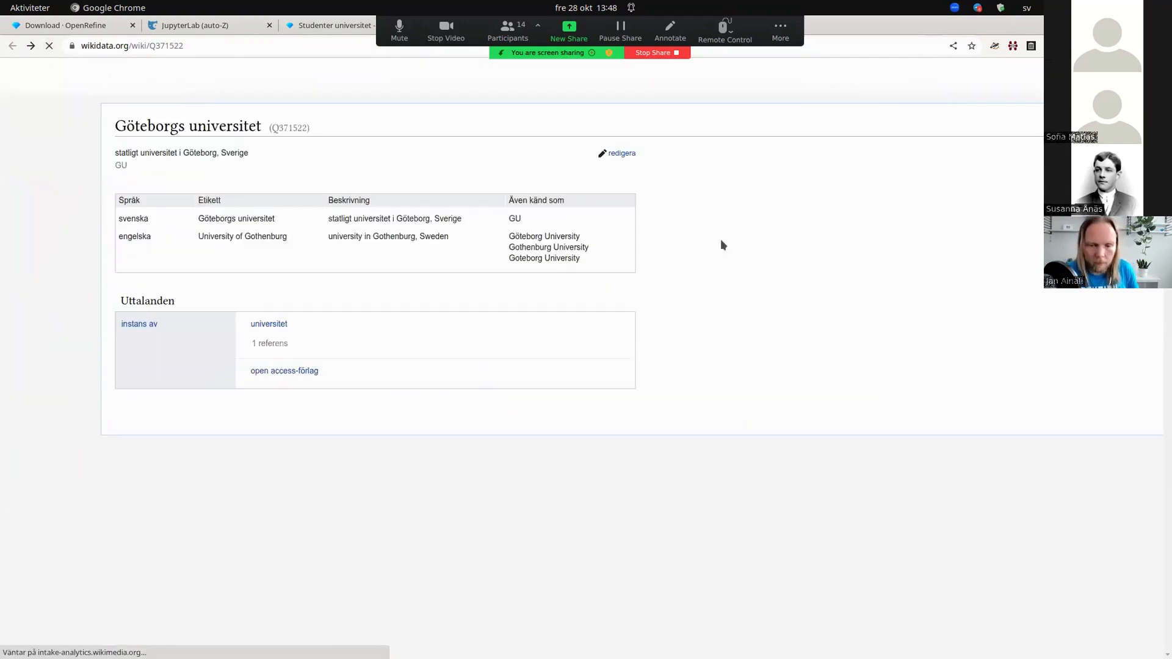
# - Examine the antal studenter statements on the Göteborgs universitet item, including the references of both values
pyautogui.scroll(-8, 1028, 332)
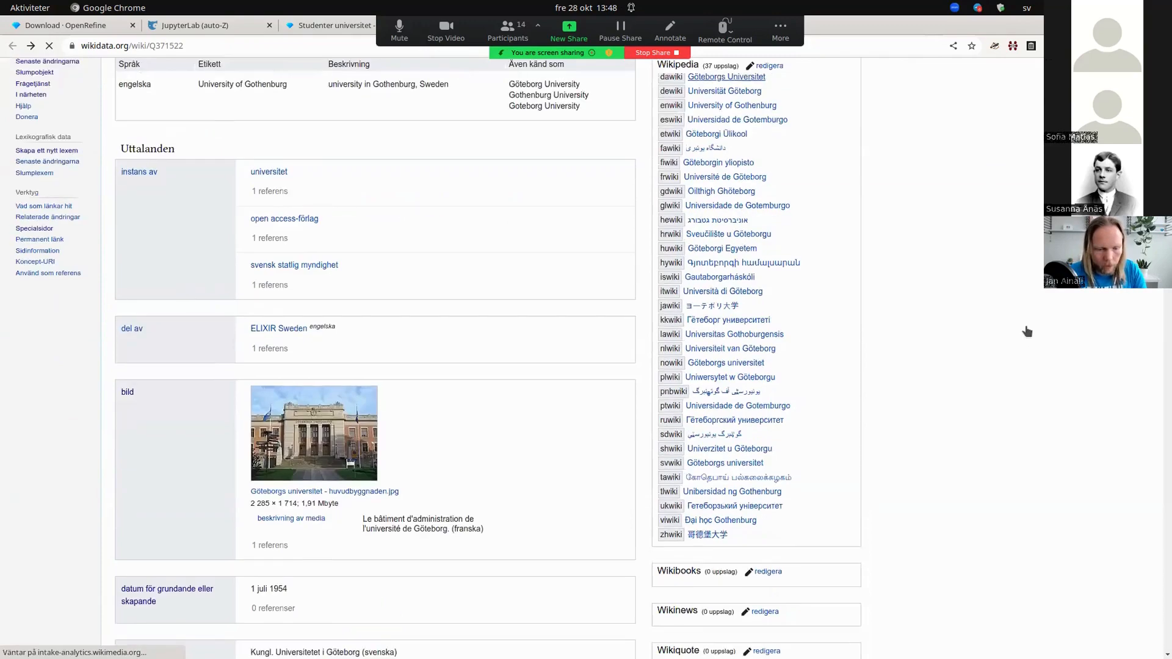
pyautogui.scroll(-15, 991, 273)
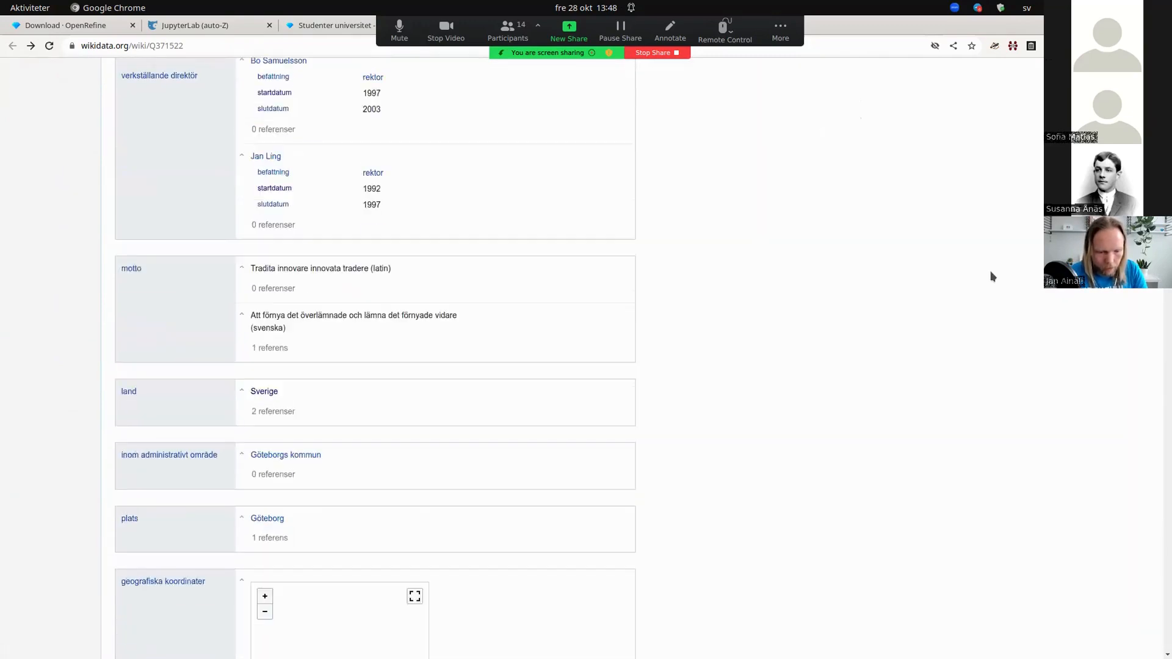
pyautogui.scroll(-7, 991, 278)
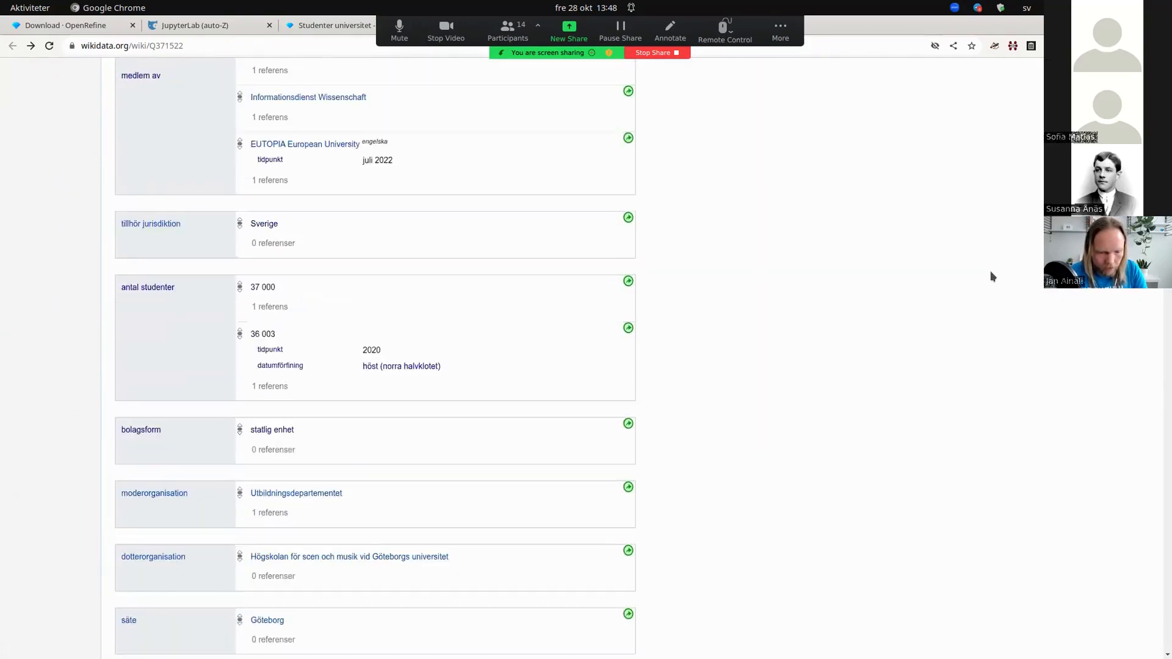
pyautogui.scroll(-1, 959, 299)
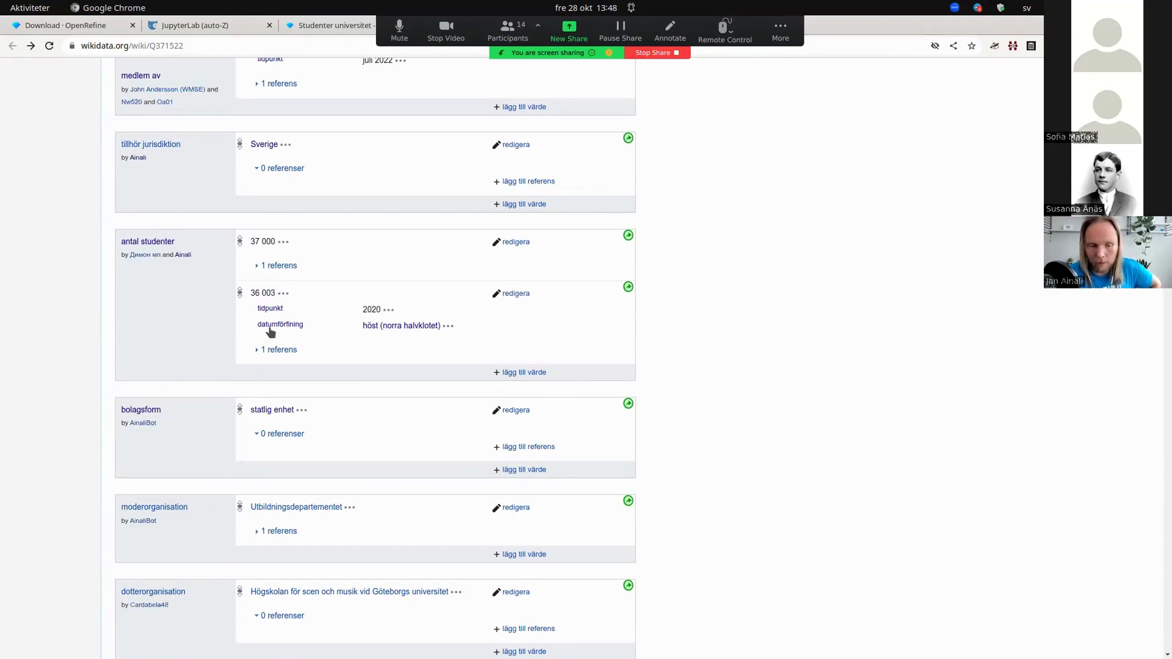
pyautogui.click(258, 267)
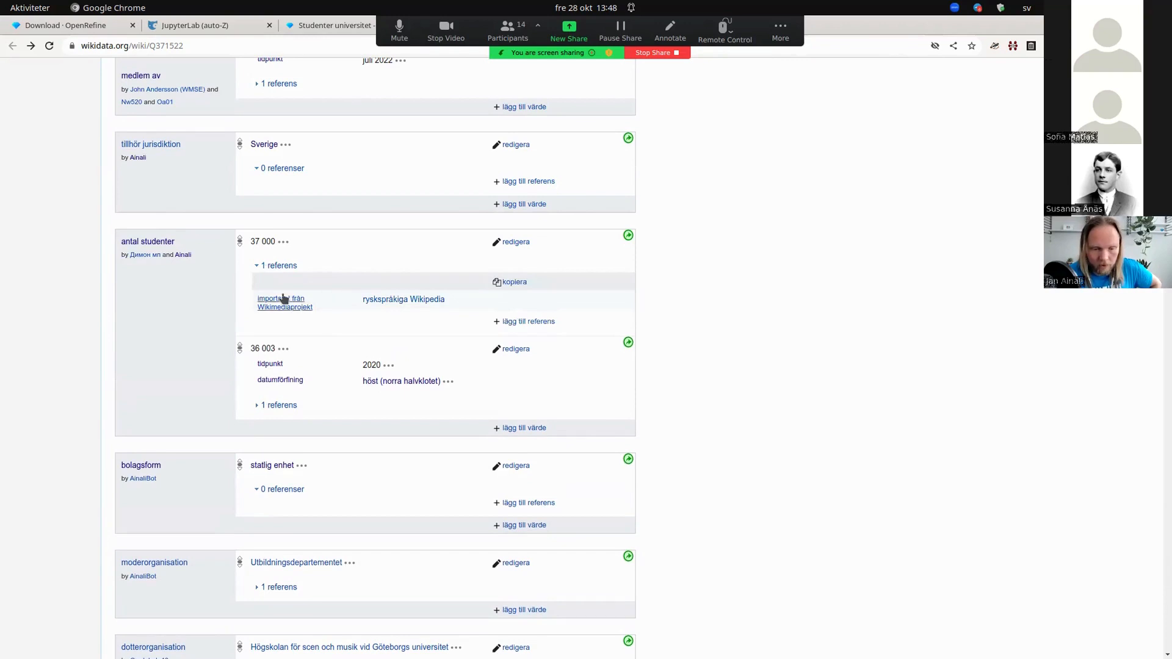
pyautogui.click(258, 266)
pyautogui.click(266, 351)
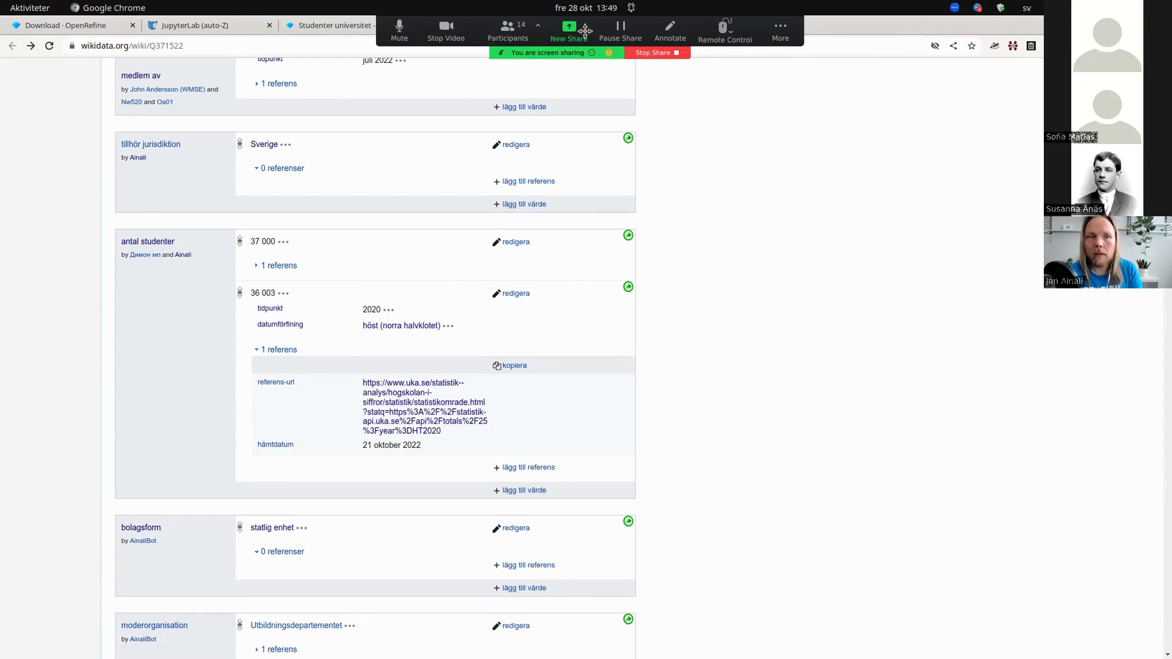
# - Compare the item's latest revision with the previous one in its version history and open the upload's edit group details
pyautogui.scroll(20, 737, 324)
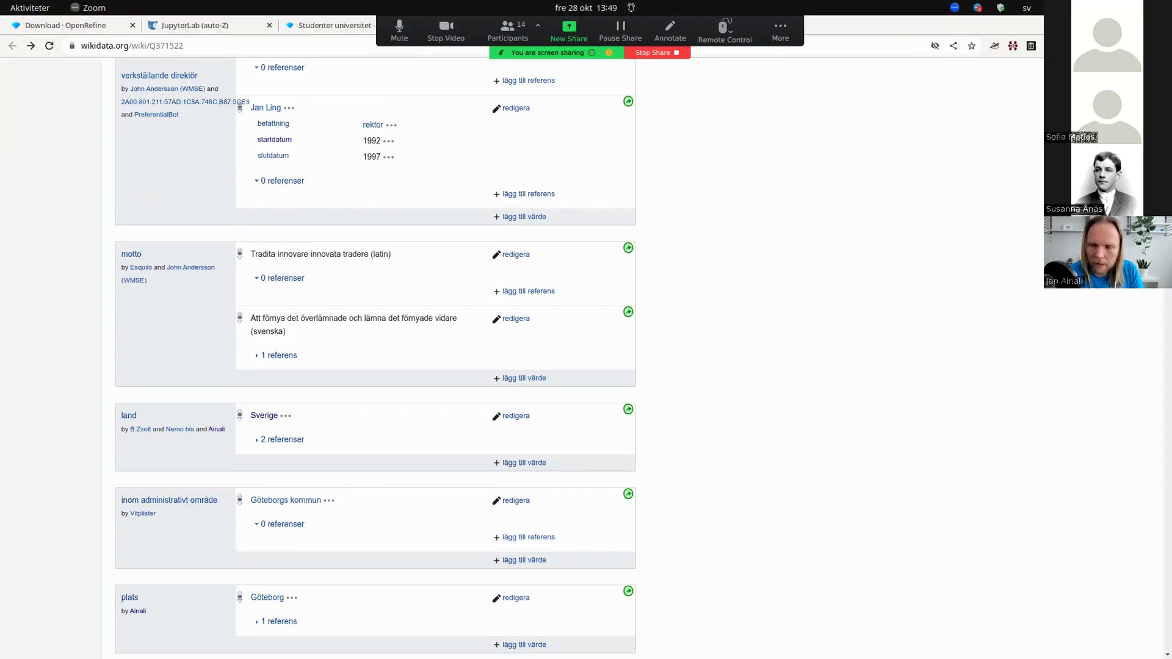
pyautogui.scroll(20, 738, 324)
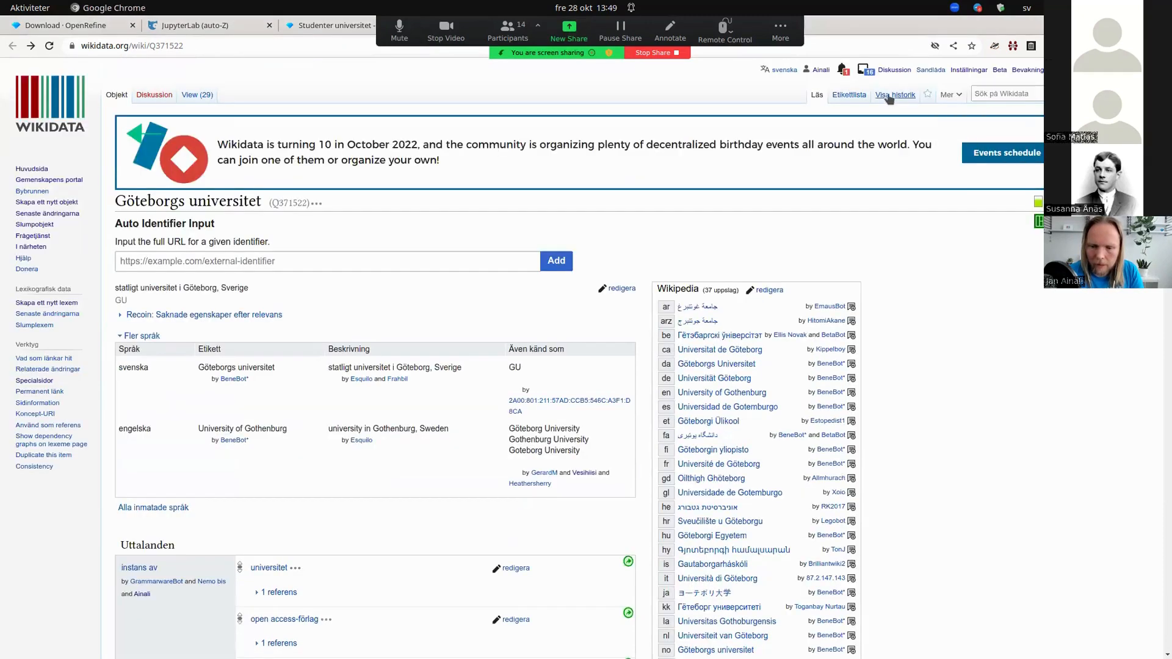
pyautogui.click(892, 95)
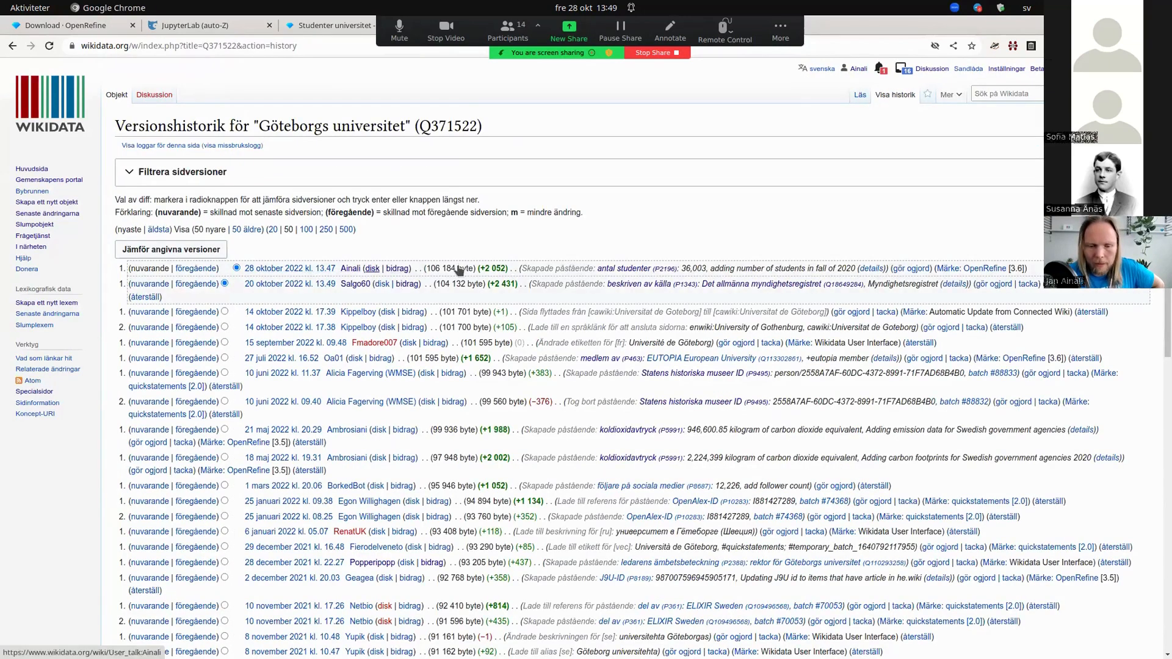
pyautogui.click(202, 270)
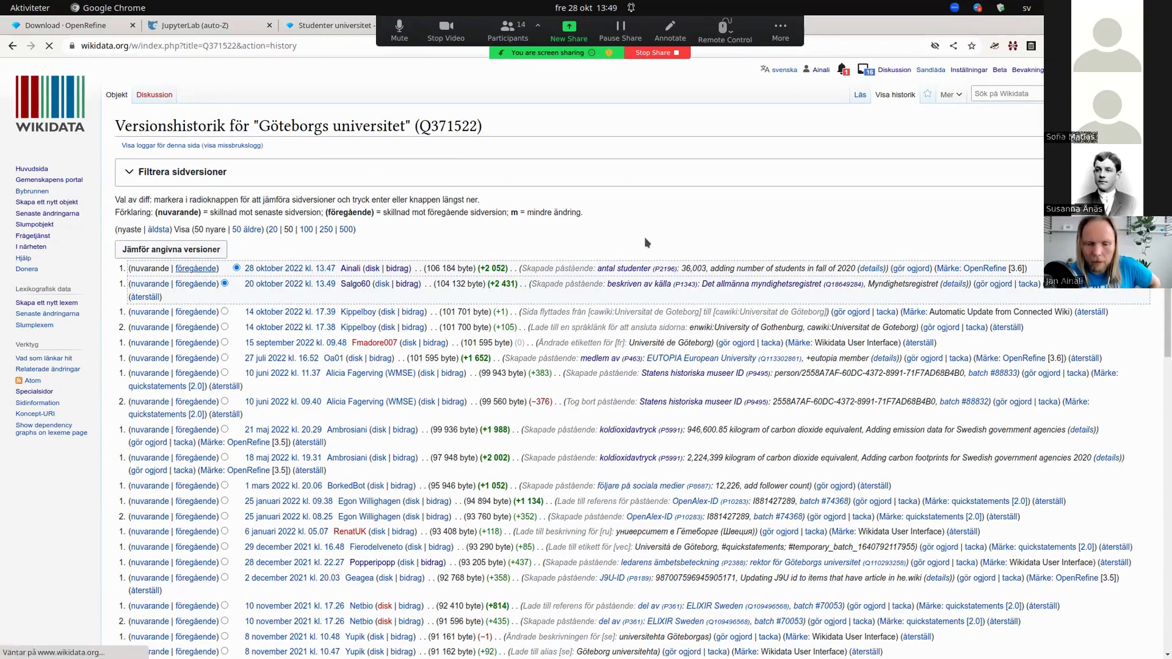
pyautogui.scroll(-3, 943, 248)
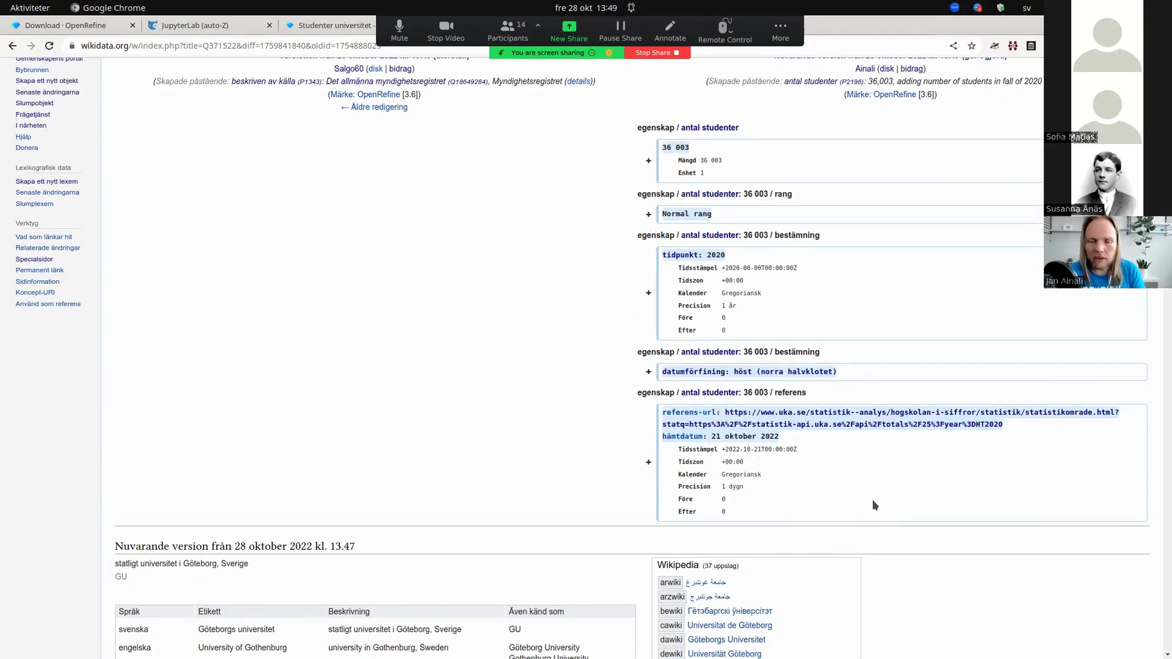
pyautogui.scroll(2, 794, 414)
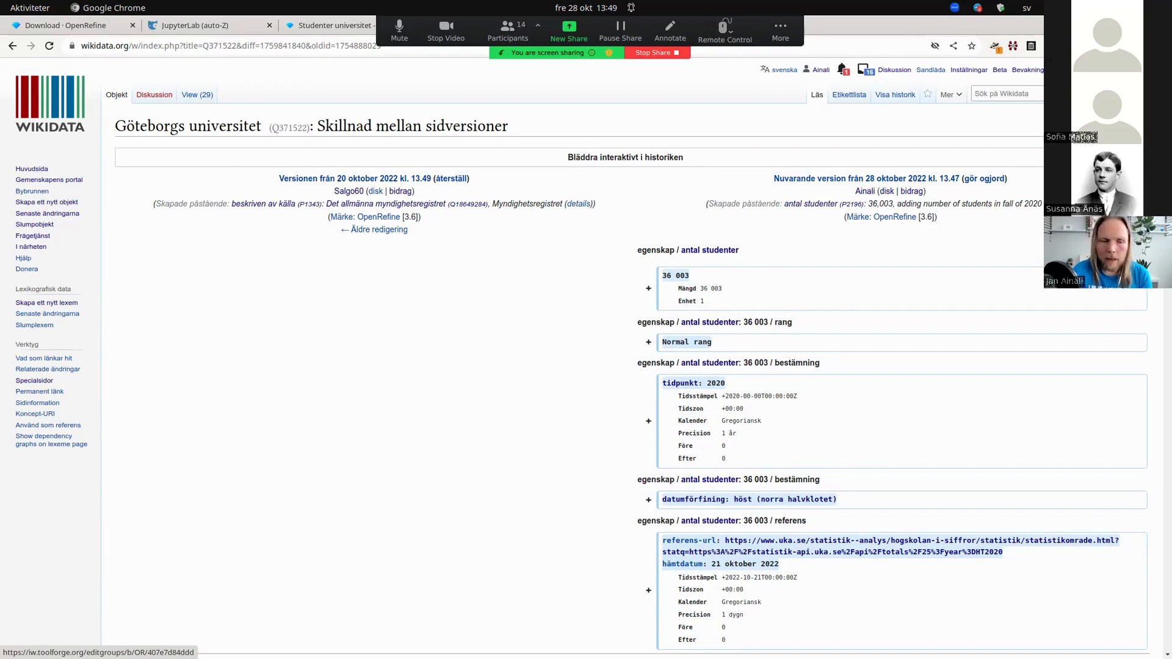
pyautogui.click(1058, 204)
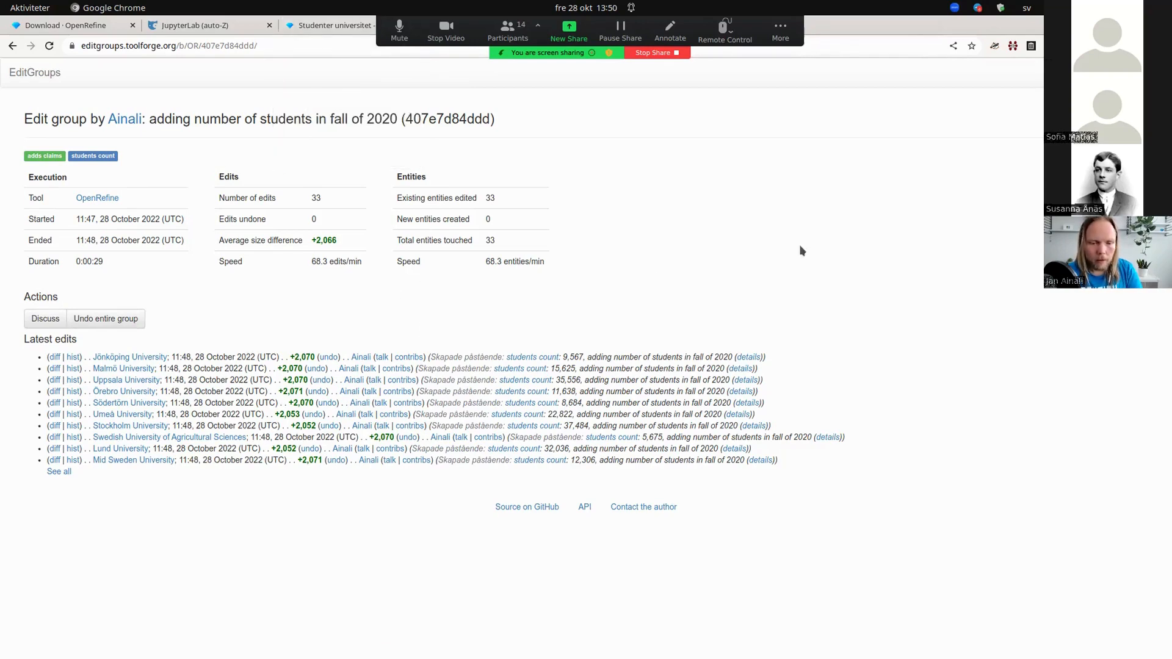
# - Switch back to the OpenRefine project and display its data rows
pyautogui.hotkey('ctrl', 'pageup')
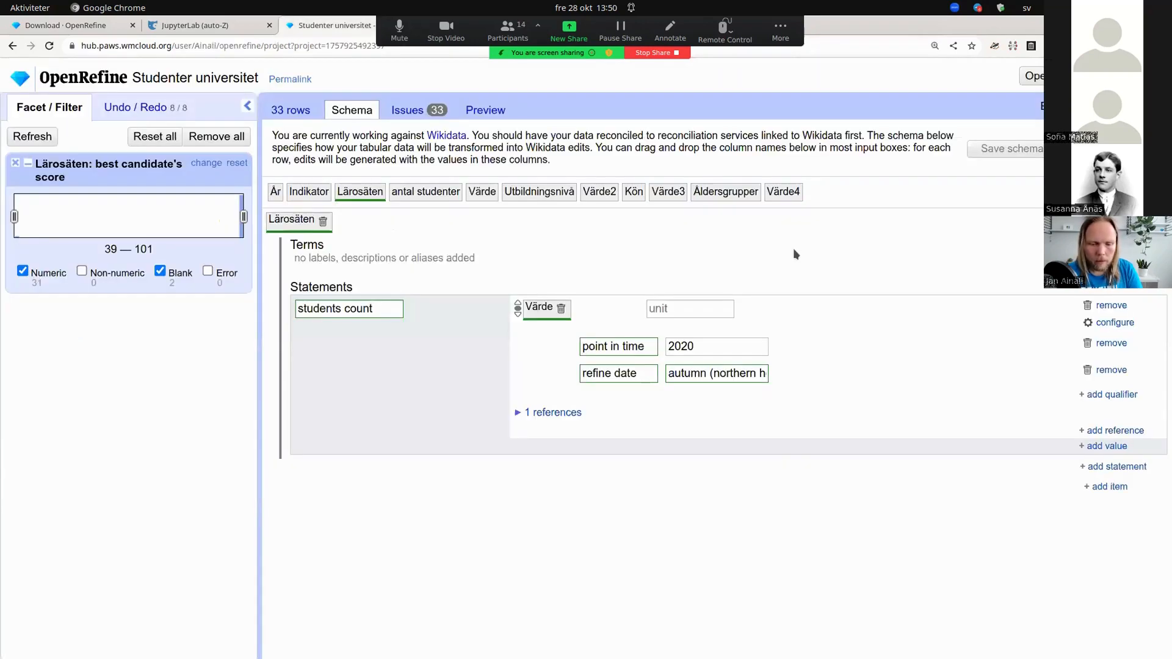
pyautogui.click(283, 111)
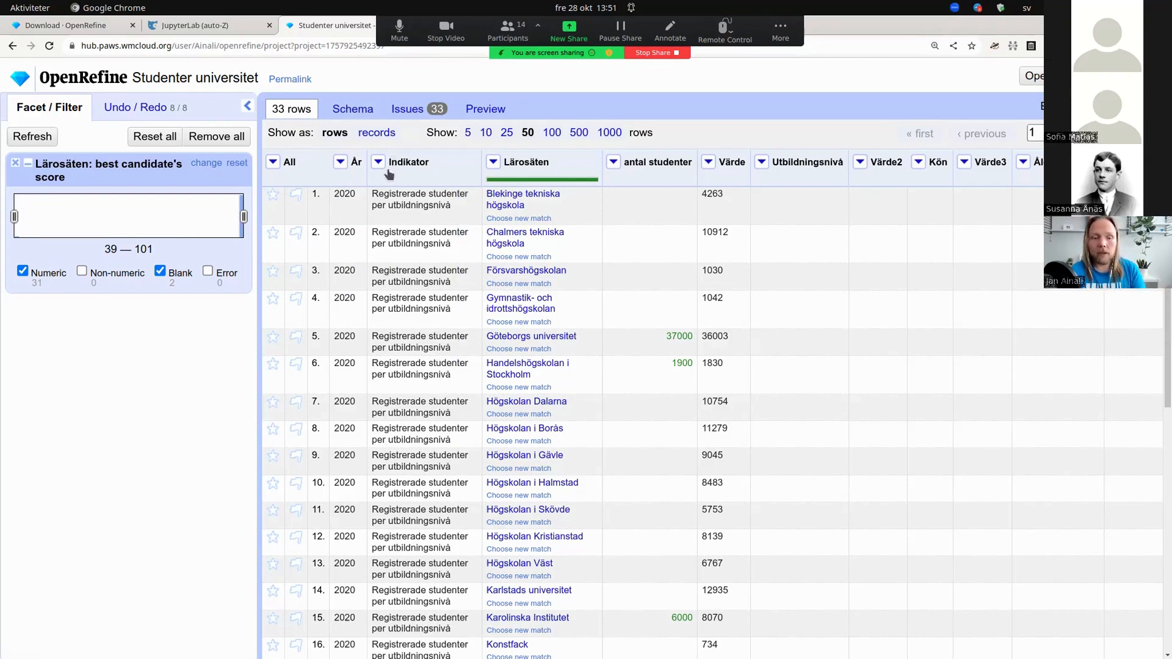
pyautogui.click(341, 162)
pyautogui.moveTo(351, 182)
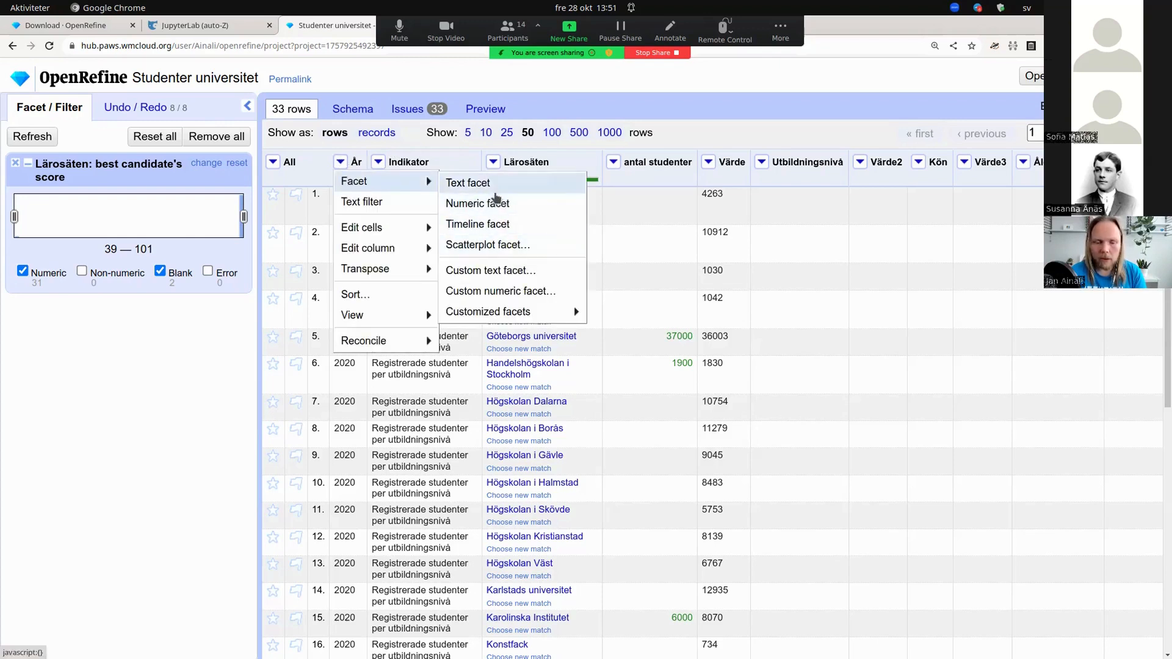
pyautogui.moveTo(513, 312)
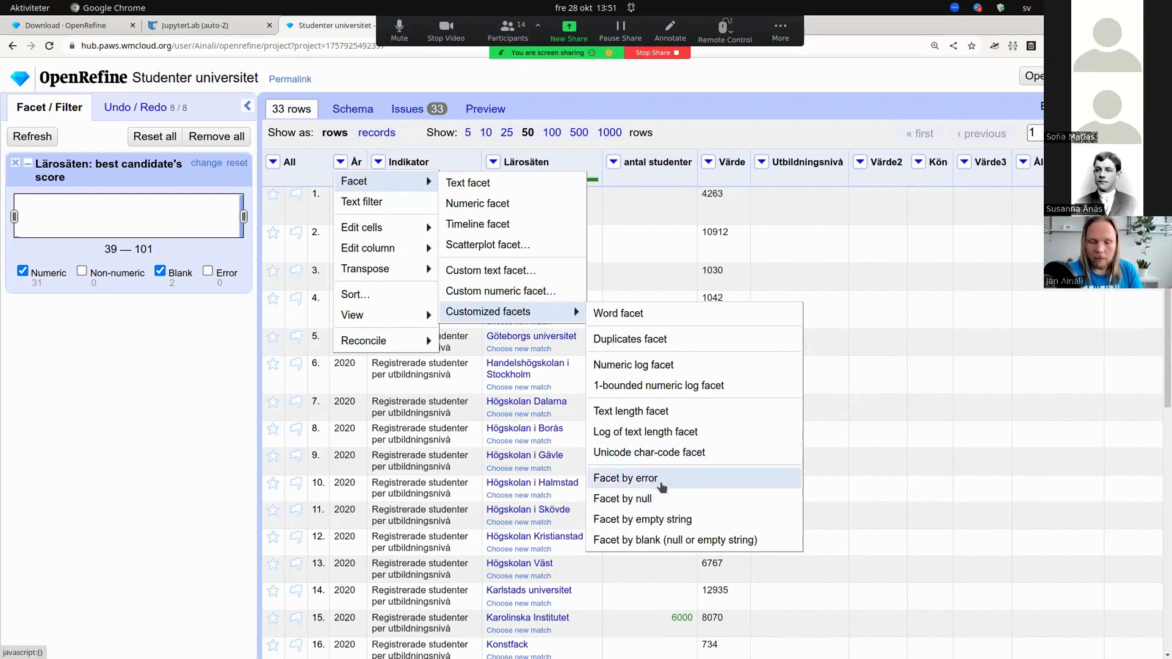
pyautogui.click(657, 220)
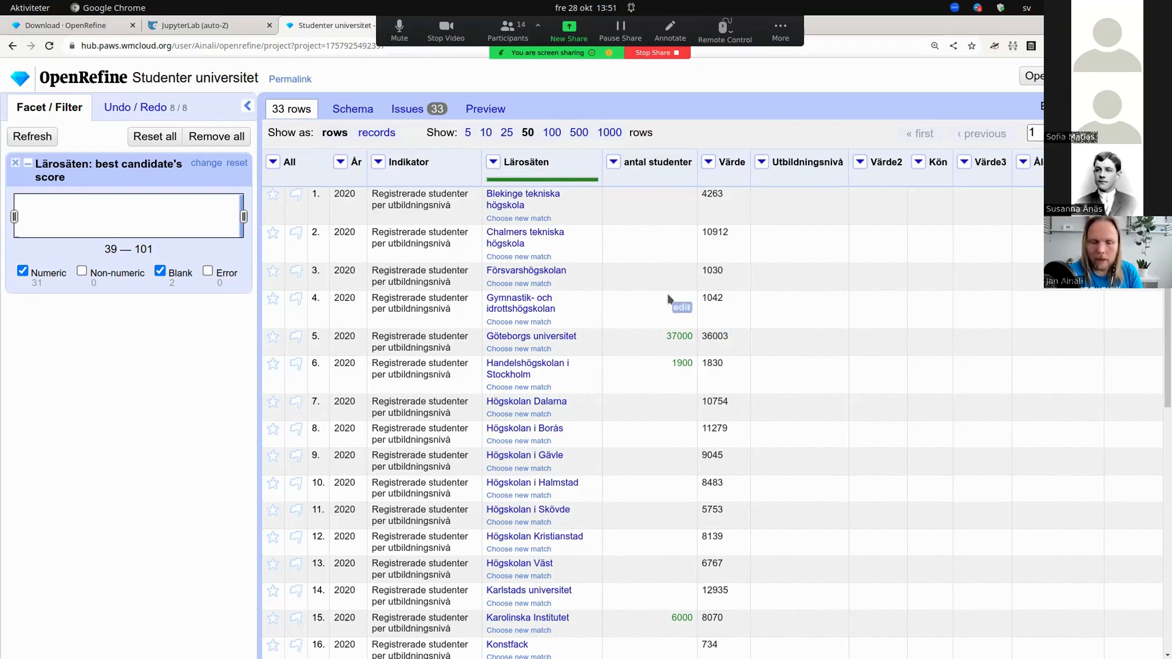
# - Try faceting the antal studenter column by empty string, and remove that facet
pyautogui.click(614, 163)
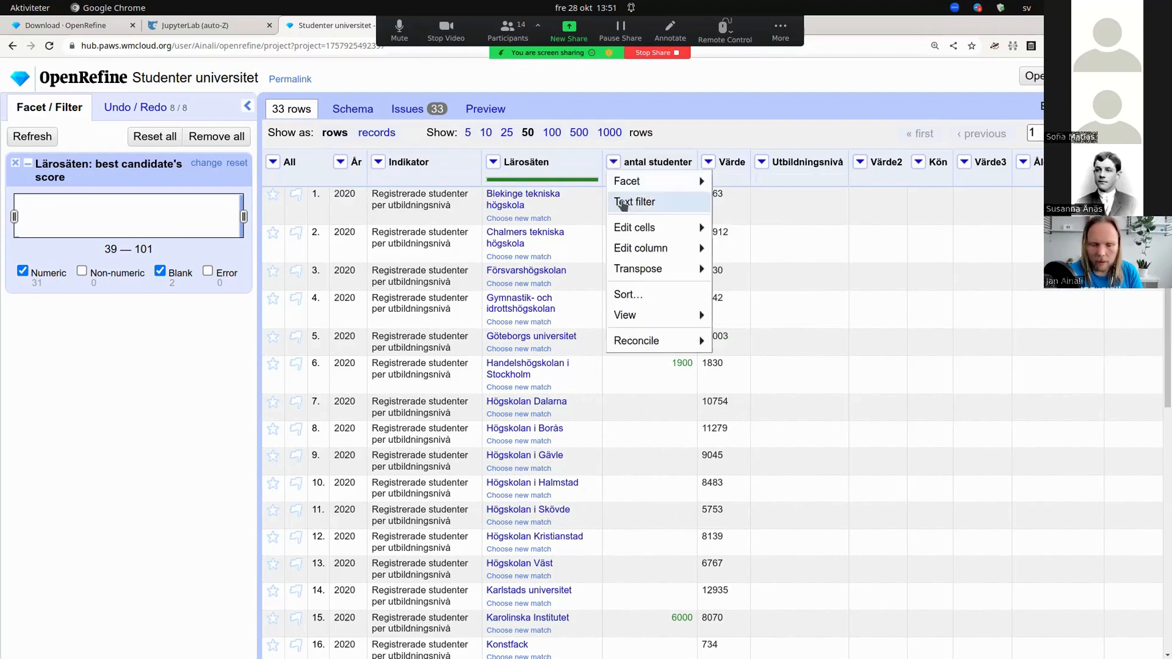
pyautogui.moveTo(641, 327)
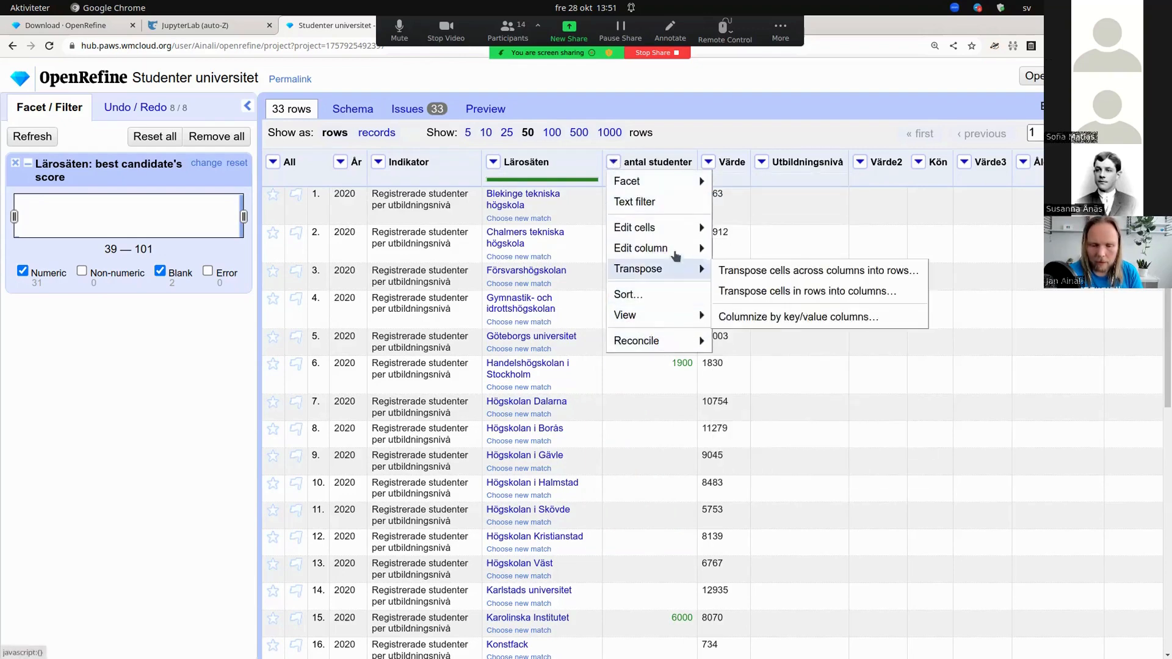
pyautogui.moveTo(678, 226)
pyautogui.moveTo(647, 182)
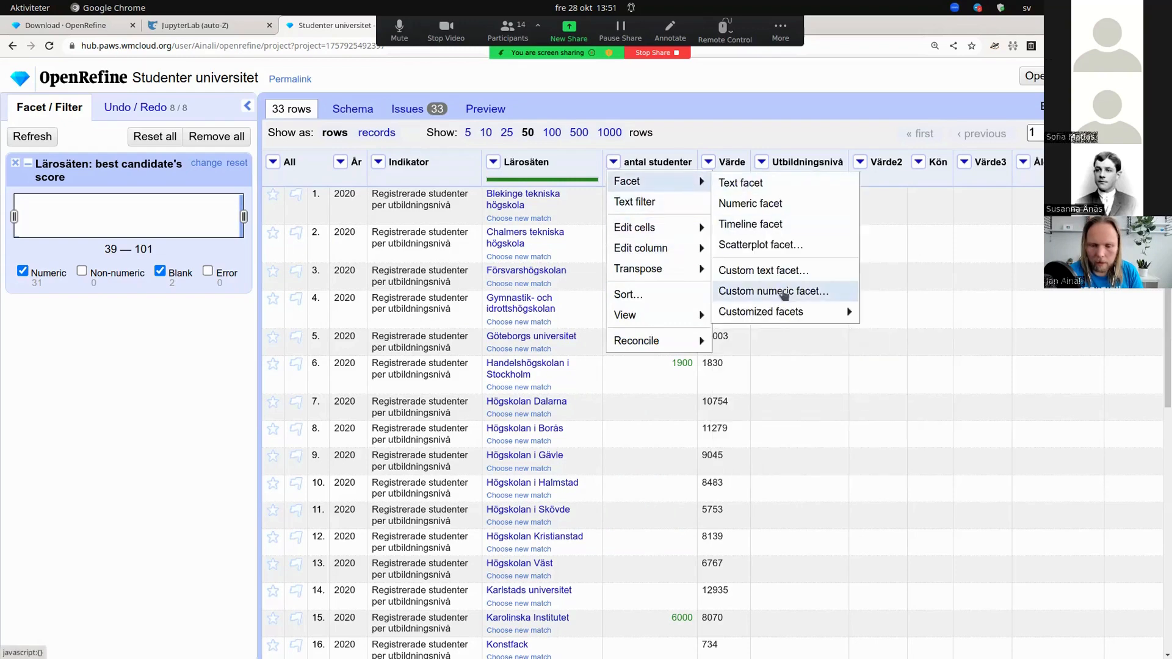
pyautogui.moveTo(786, 312)
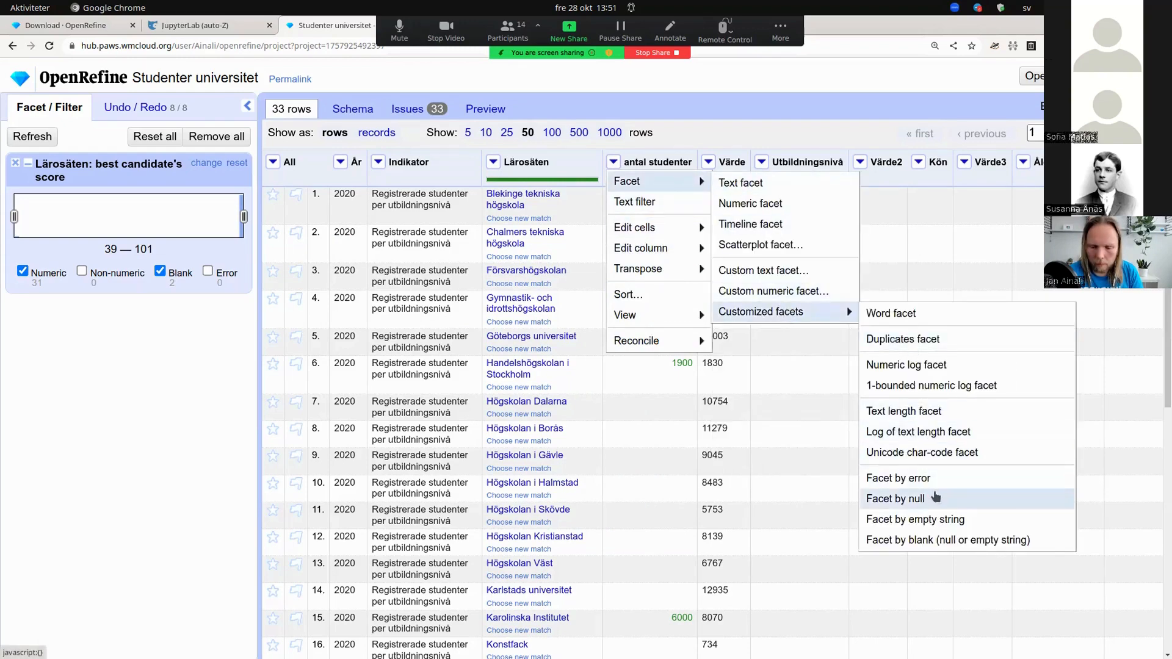
pyautogui.click(951, 519)
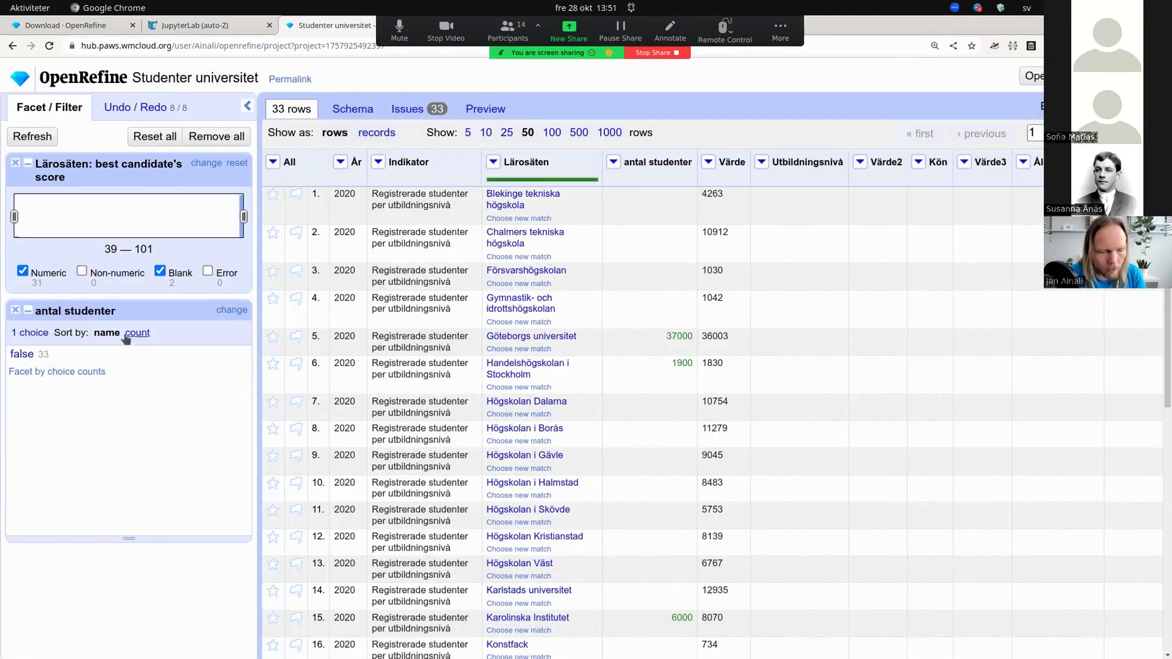
pyautogui.click(16, 312)
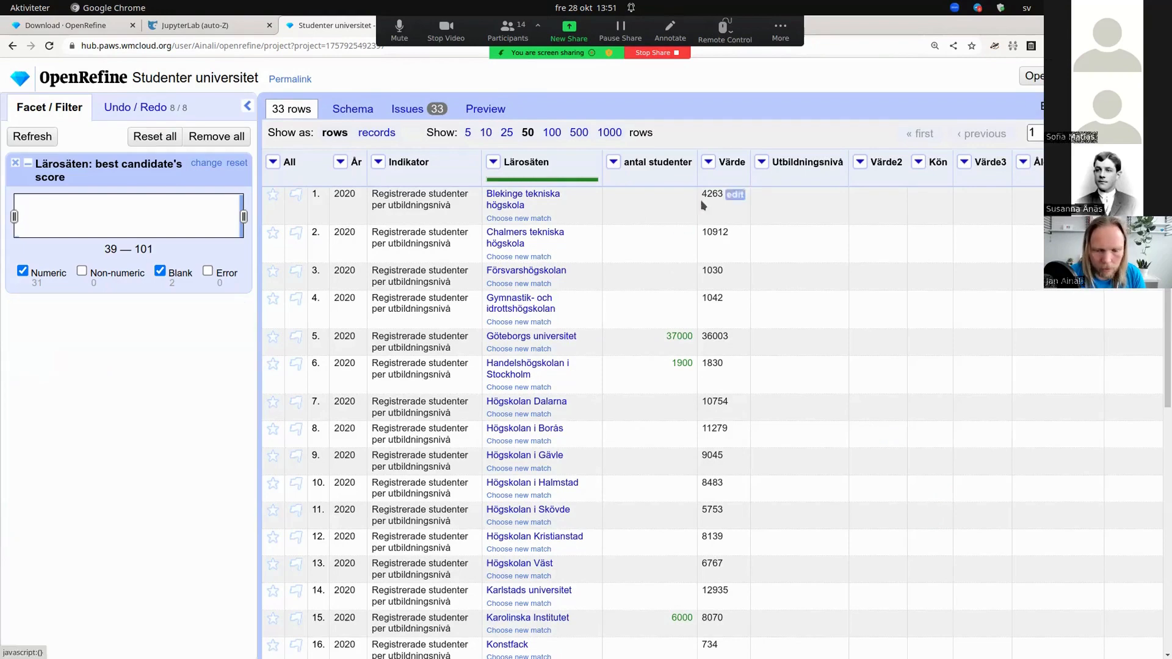
# - Facet the antal studenter column by null and filter the rows to the value false
pyautogui.click(613, 162)
pyautogui.moveTo(651, 261)
pyautogui.moveTo(665, 179)
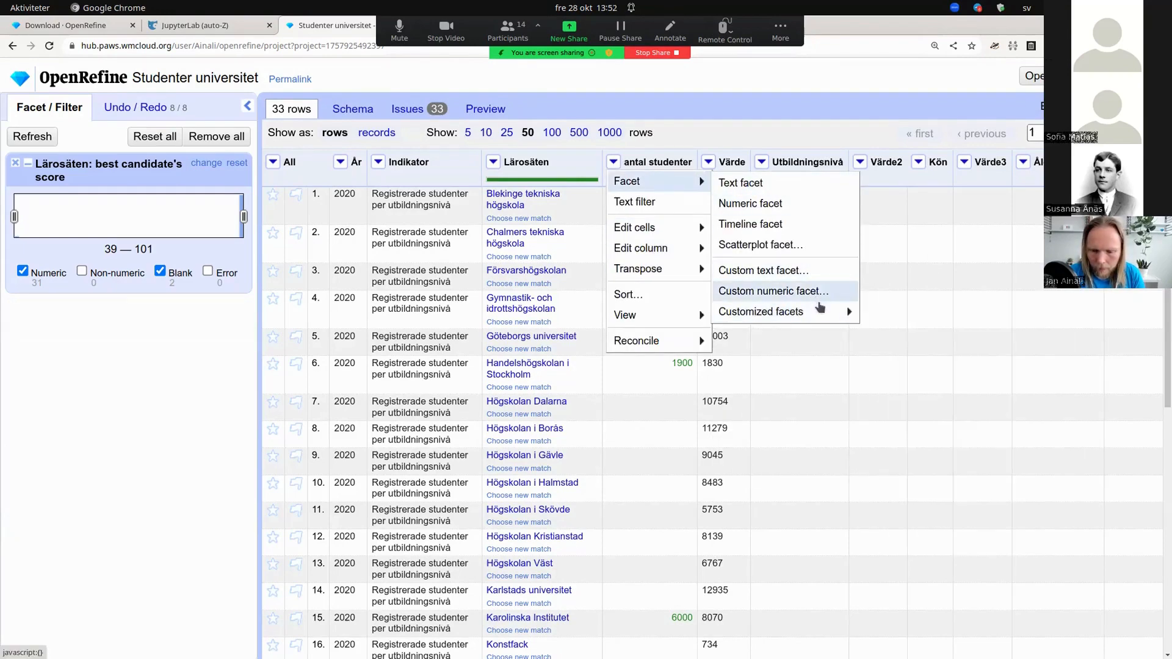
pyautogui.moveTo(818, 308)
pyautogui.click(941, 500)
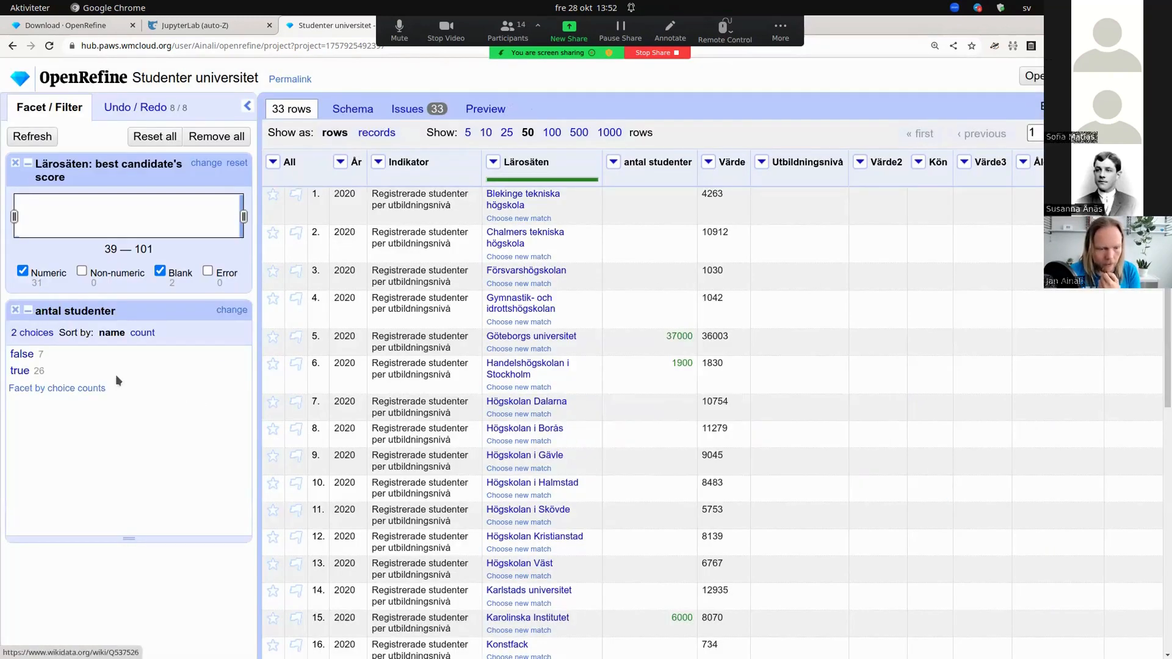
pyautogui.click(22, 354)
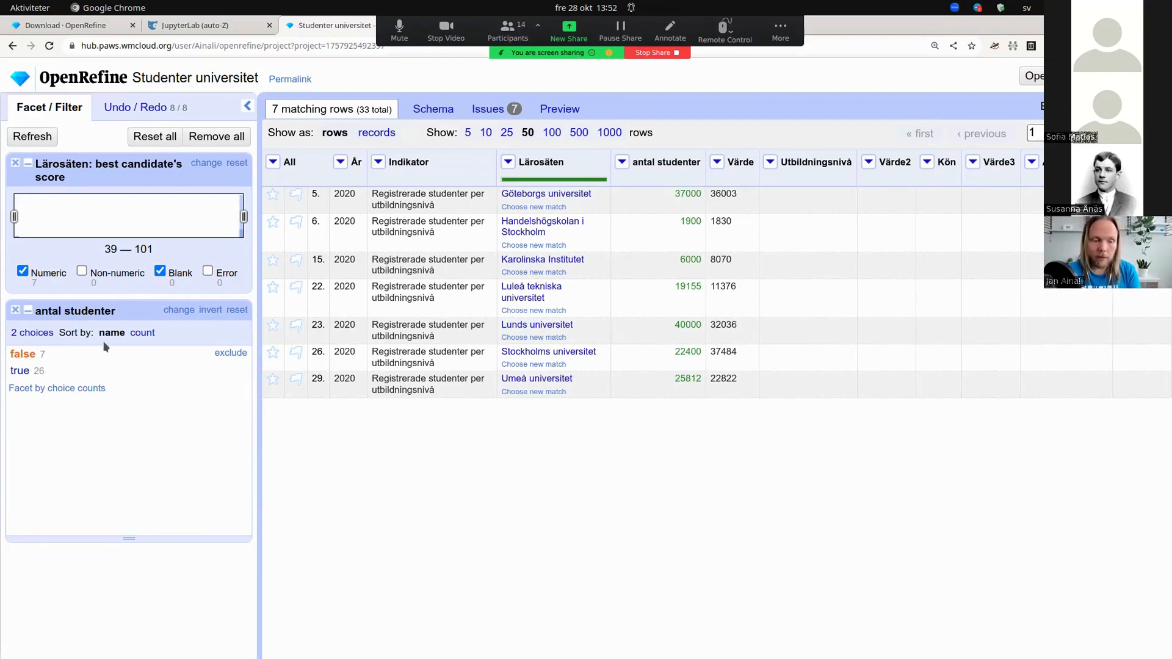
# - Switch the antal studenter null facet to the value true and view the Lärosäten column's options for adding columns from reconciled values
pyautogui.click(18, 371)
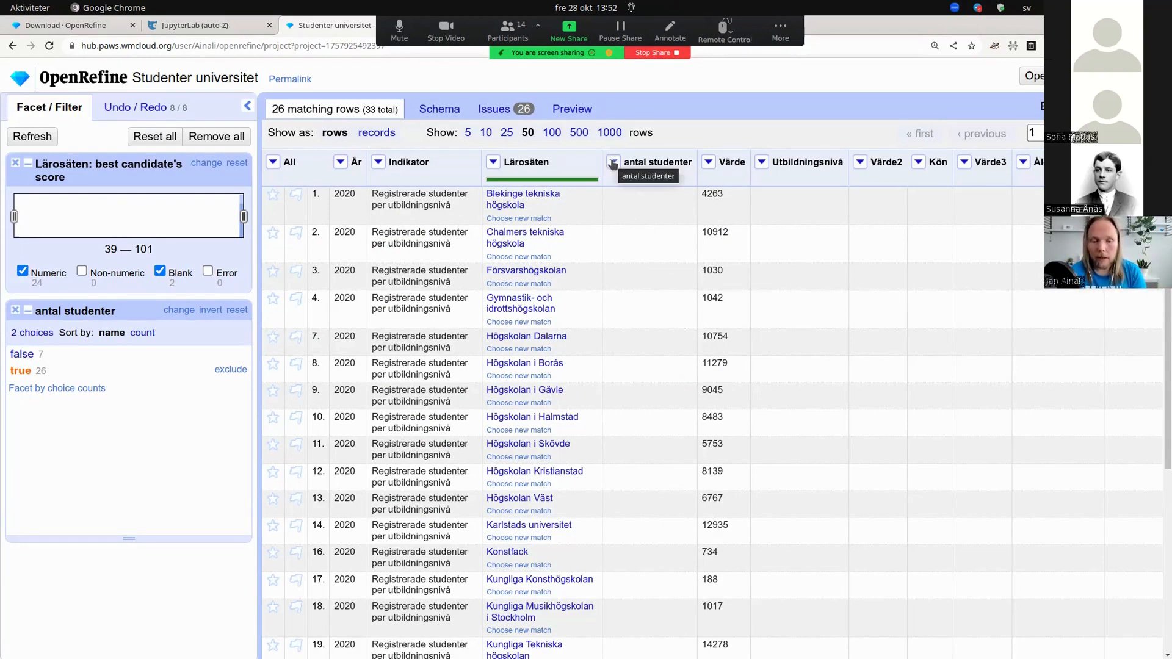
pyautogui.click(492, 162)
pyautogui.moveTo(500, 268)
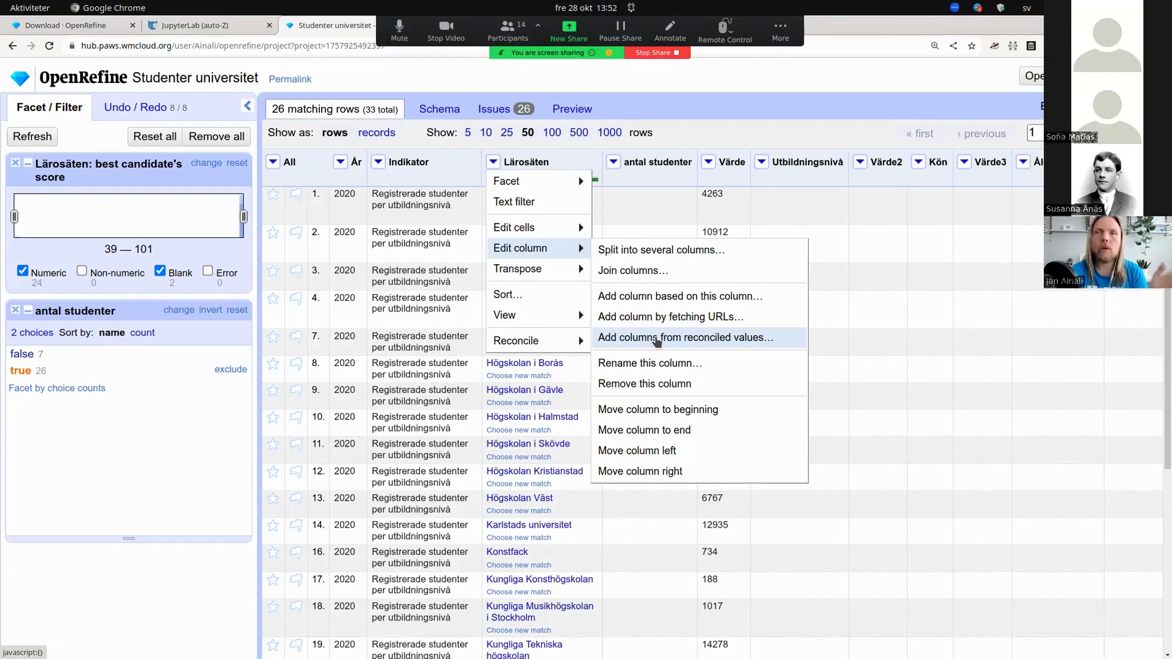
pyautogui.click(829, 217)
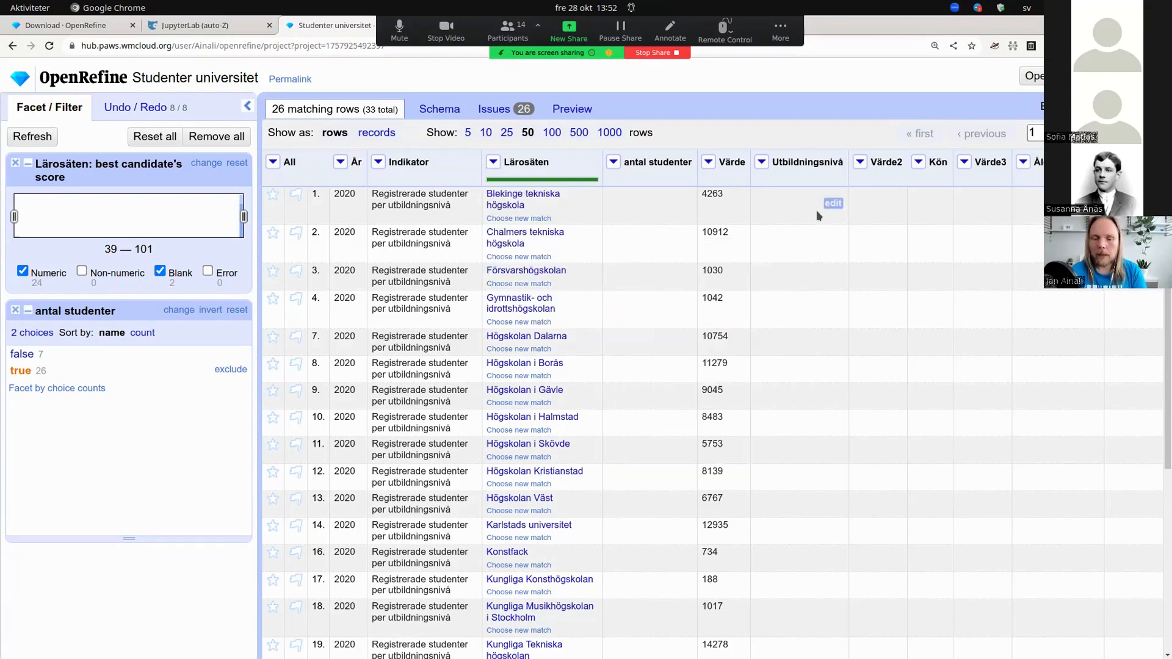
# - Enter Q12345 as text in the Utbildningsnivå cell of the first row
pyautogui.click(832, 204)
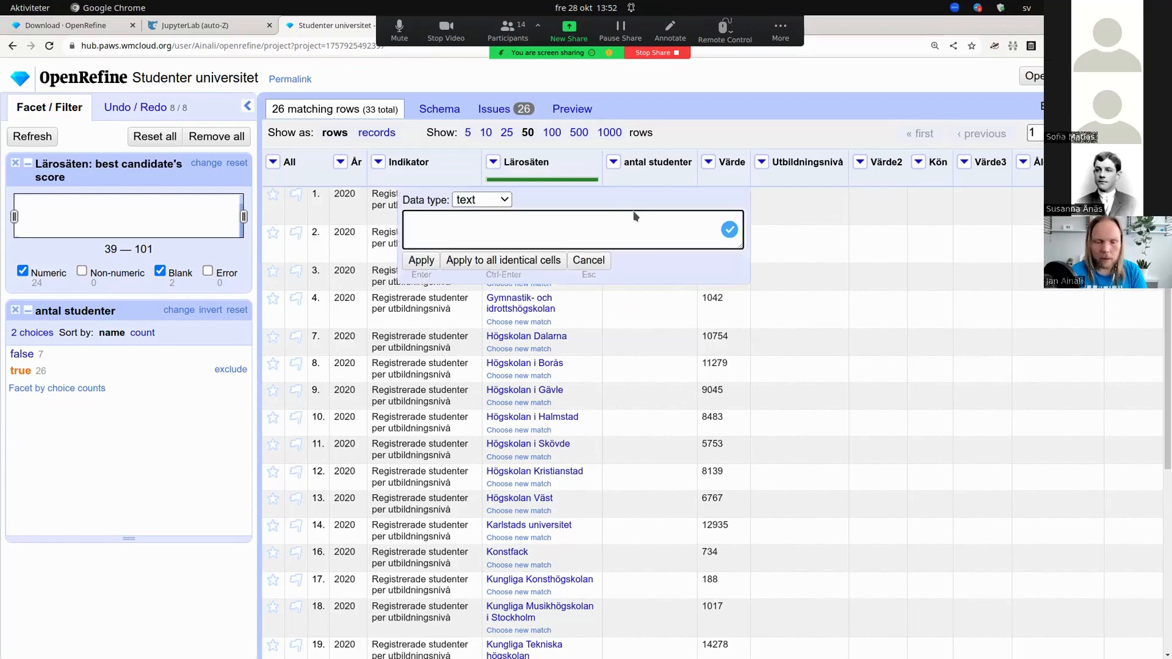
pyautogui.write('Q12345')
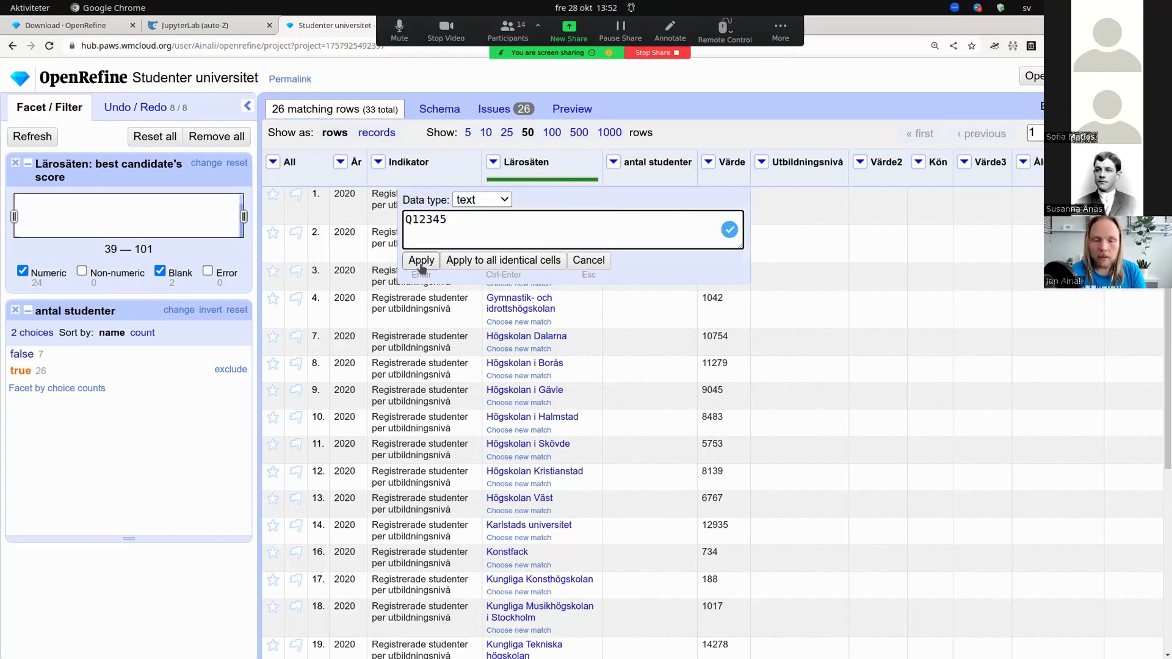
pyautogui.click(422, 267)
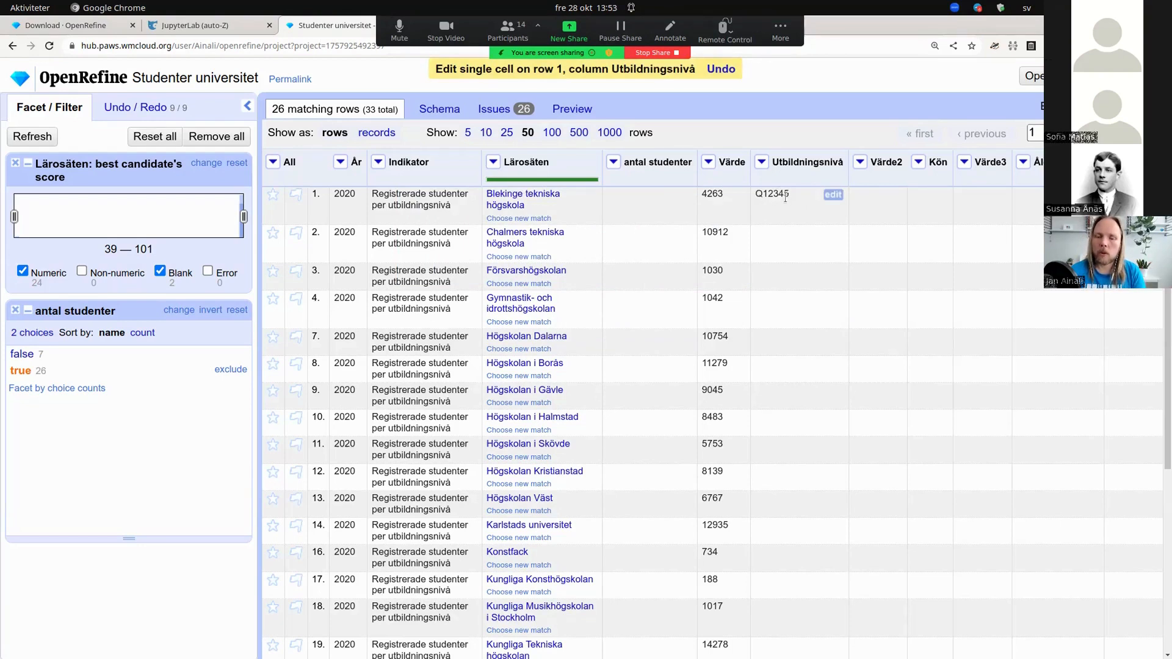
# - Reconcile the Utbildningsnivå column by using its values as identifiers with the Wikidata (en) service
pyautogui.click(762, 164)
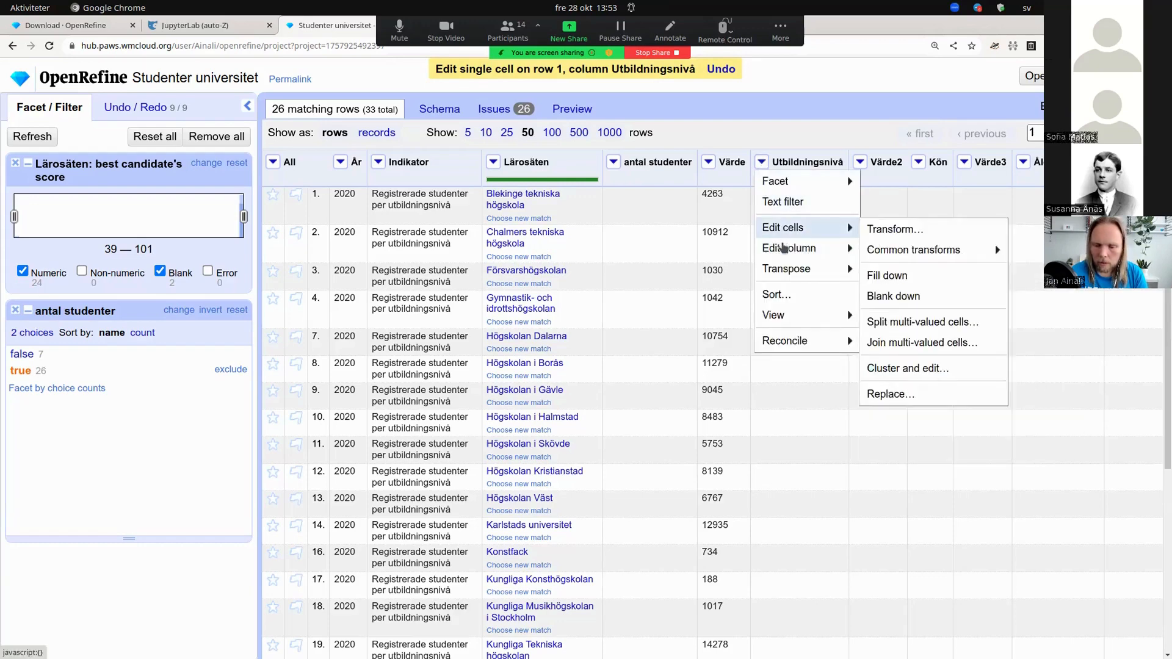
pyautogui.moveTo(785, 248)
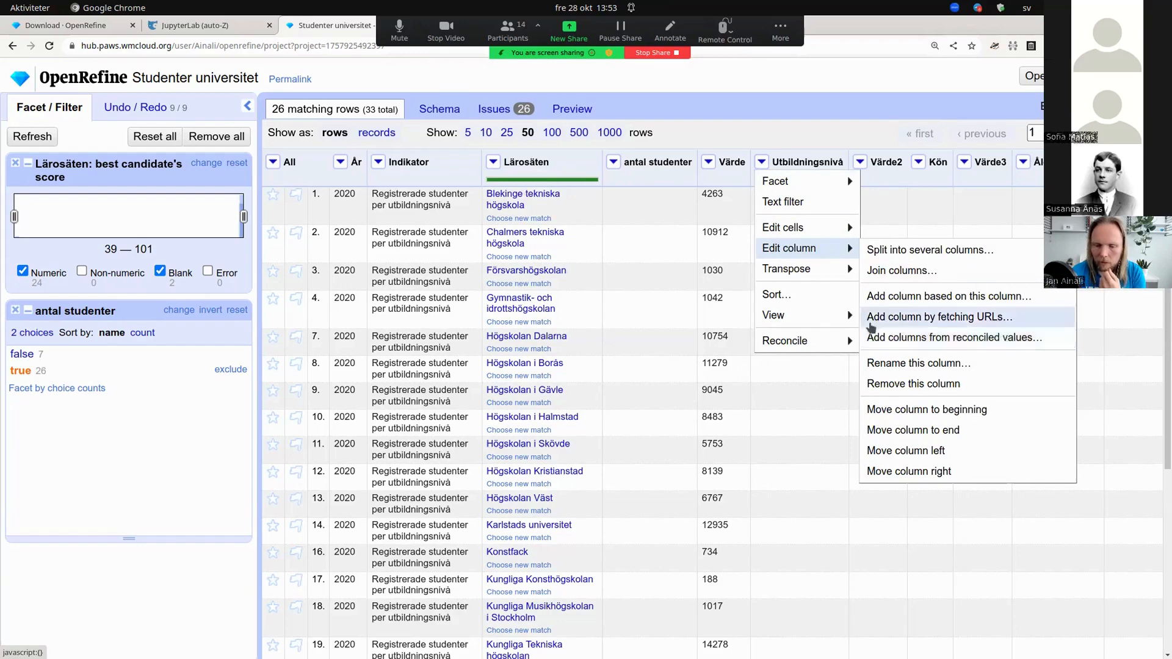
pyautogui.moveTo(802, 340)
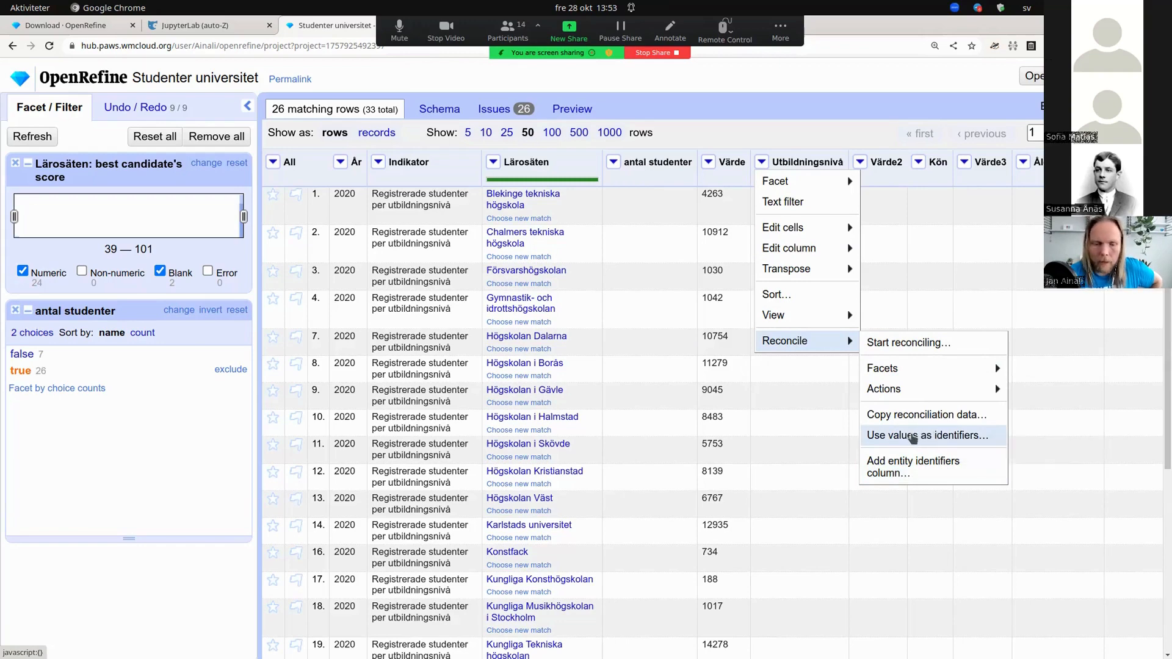
pyautogui.click(913, 437)
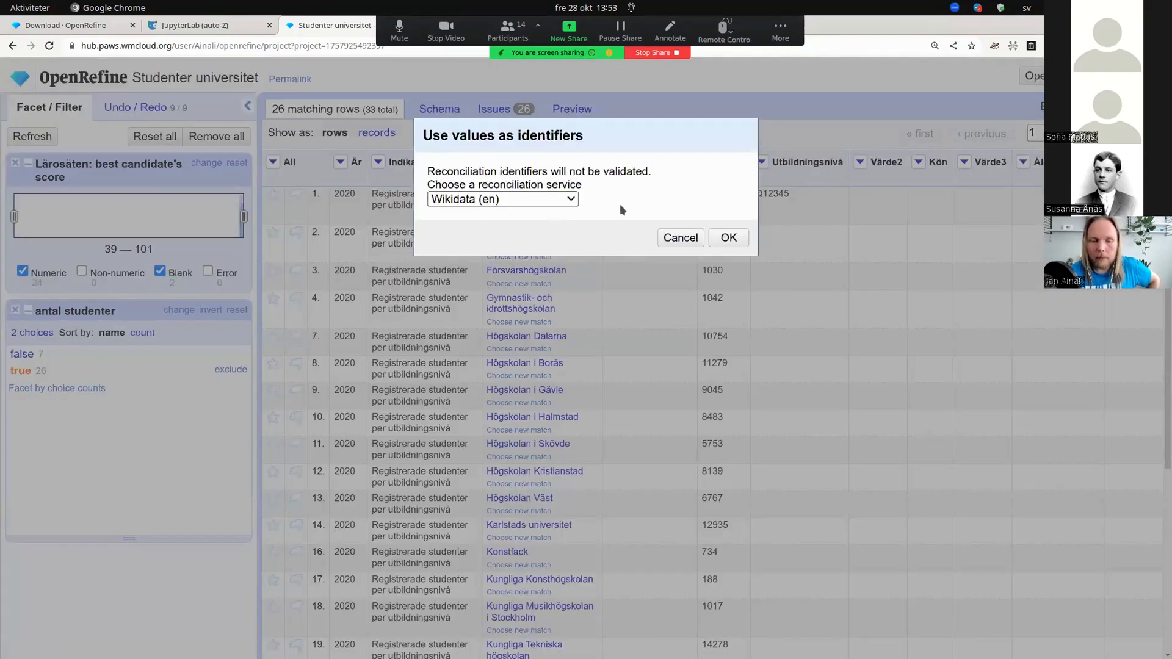
pyautogui.click(729, 238)
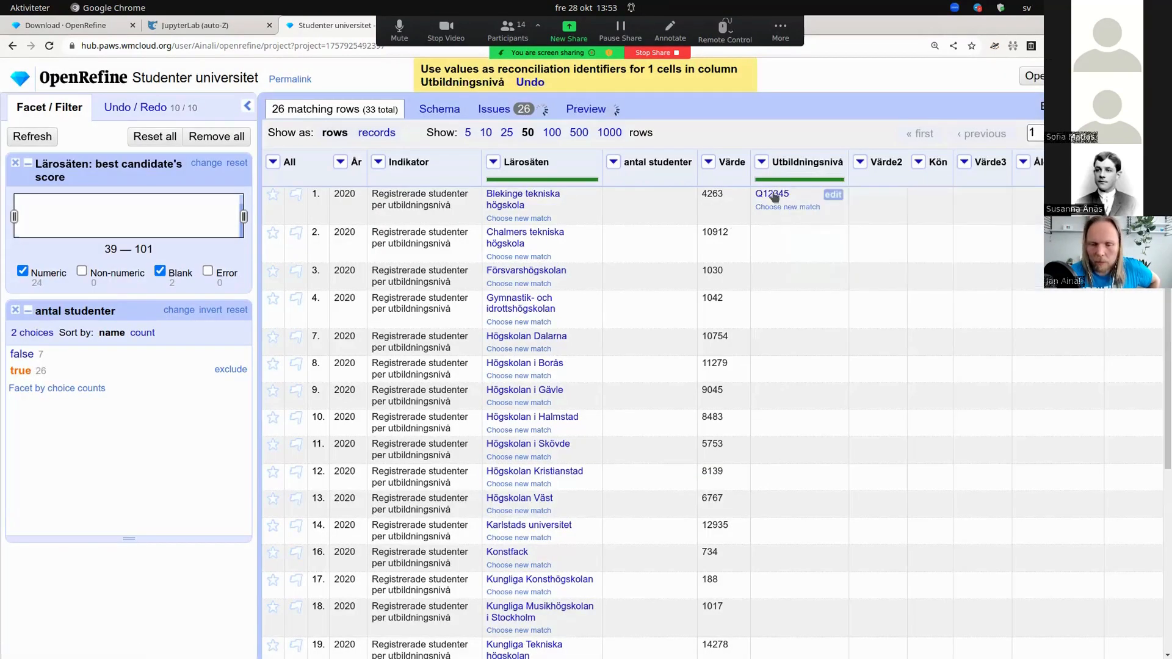
pyautogui.moveTo(768, 194)
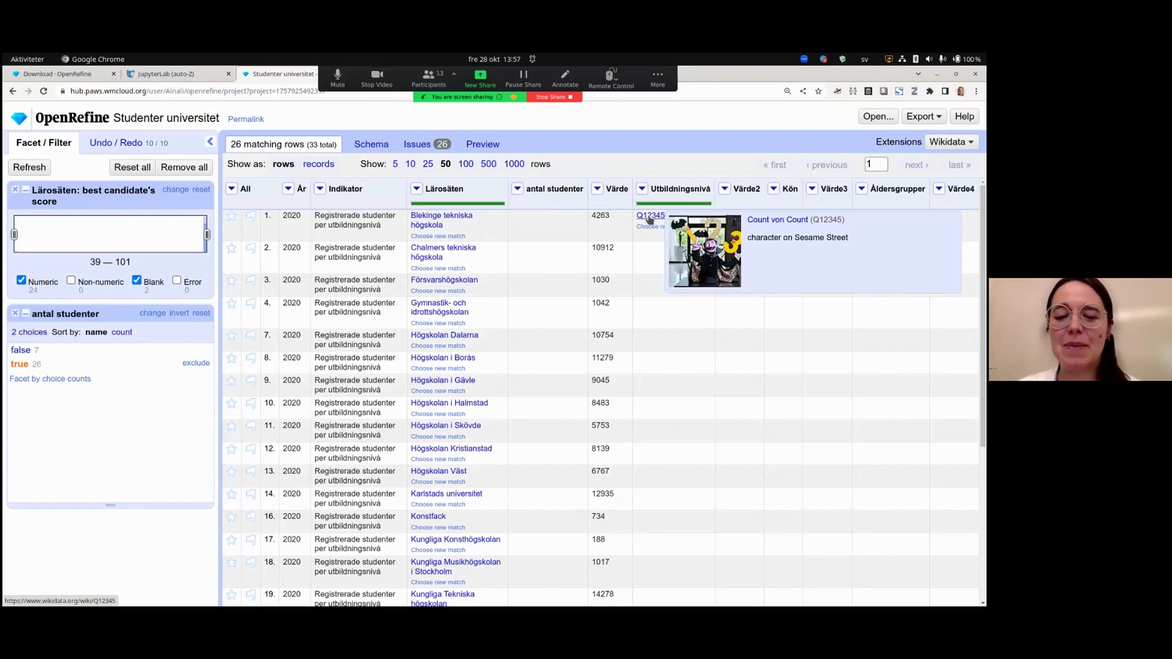
# - Stop sharing the screen in the video meeting
pyautogui.click(551, 97)
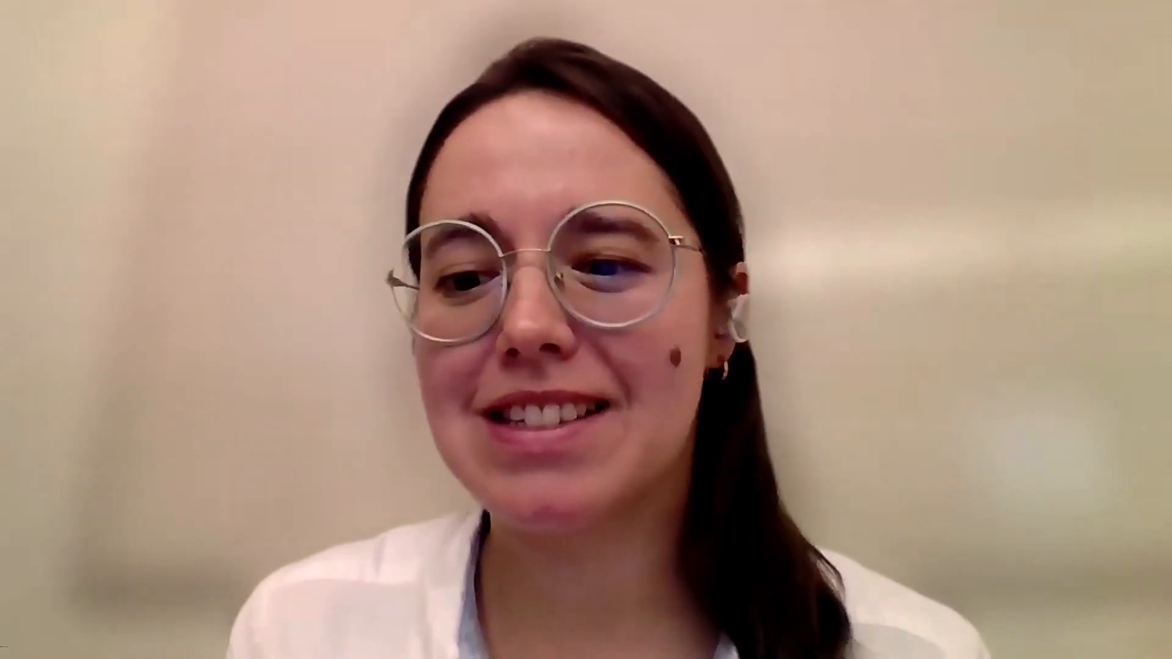